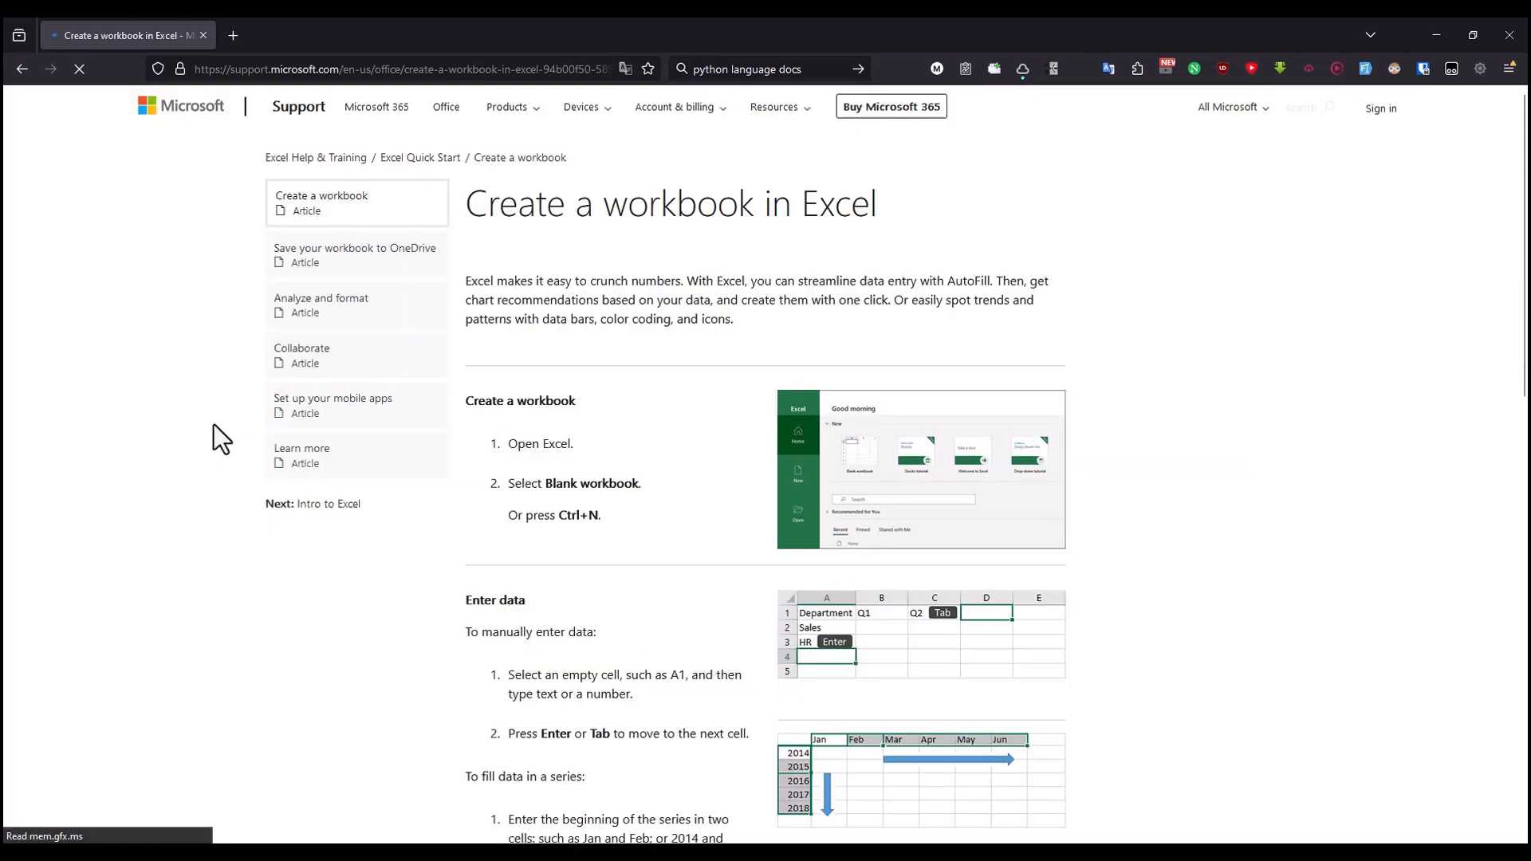
Step: Read the introductory paragraph of the "Create a workbook in Excel" article
left_click_drag(488, 203, 848, 222)
scroll(585, 581, "down", 2)
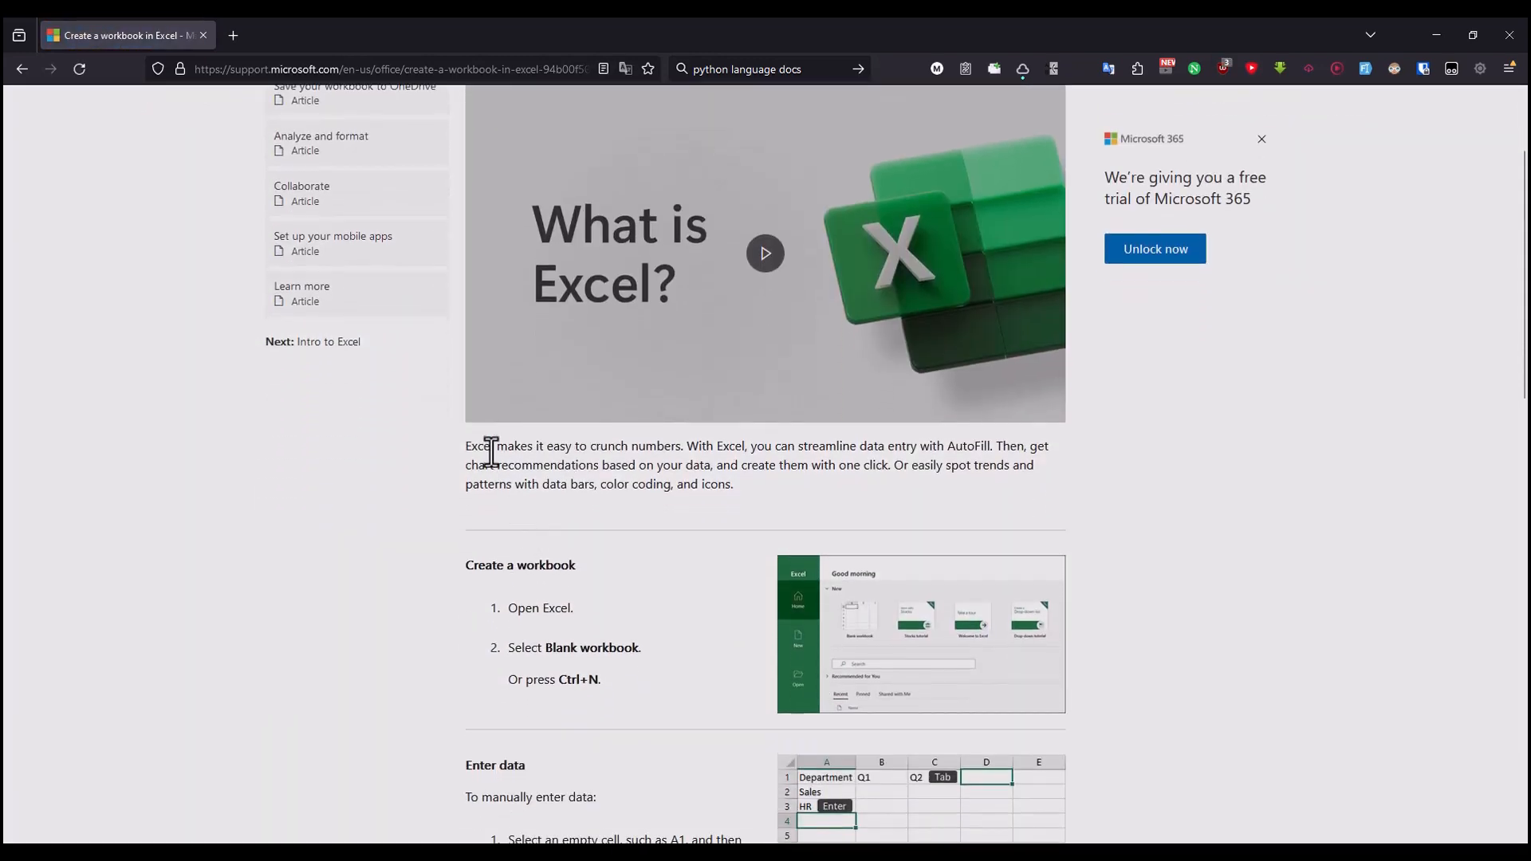
left_click_drag(490, 446, 675, 446)
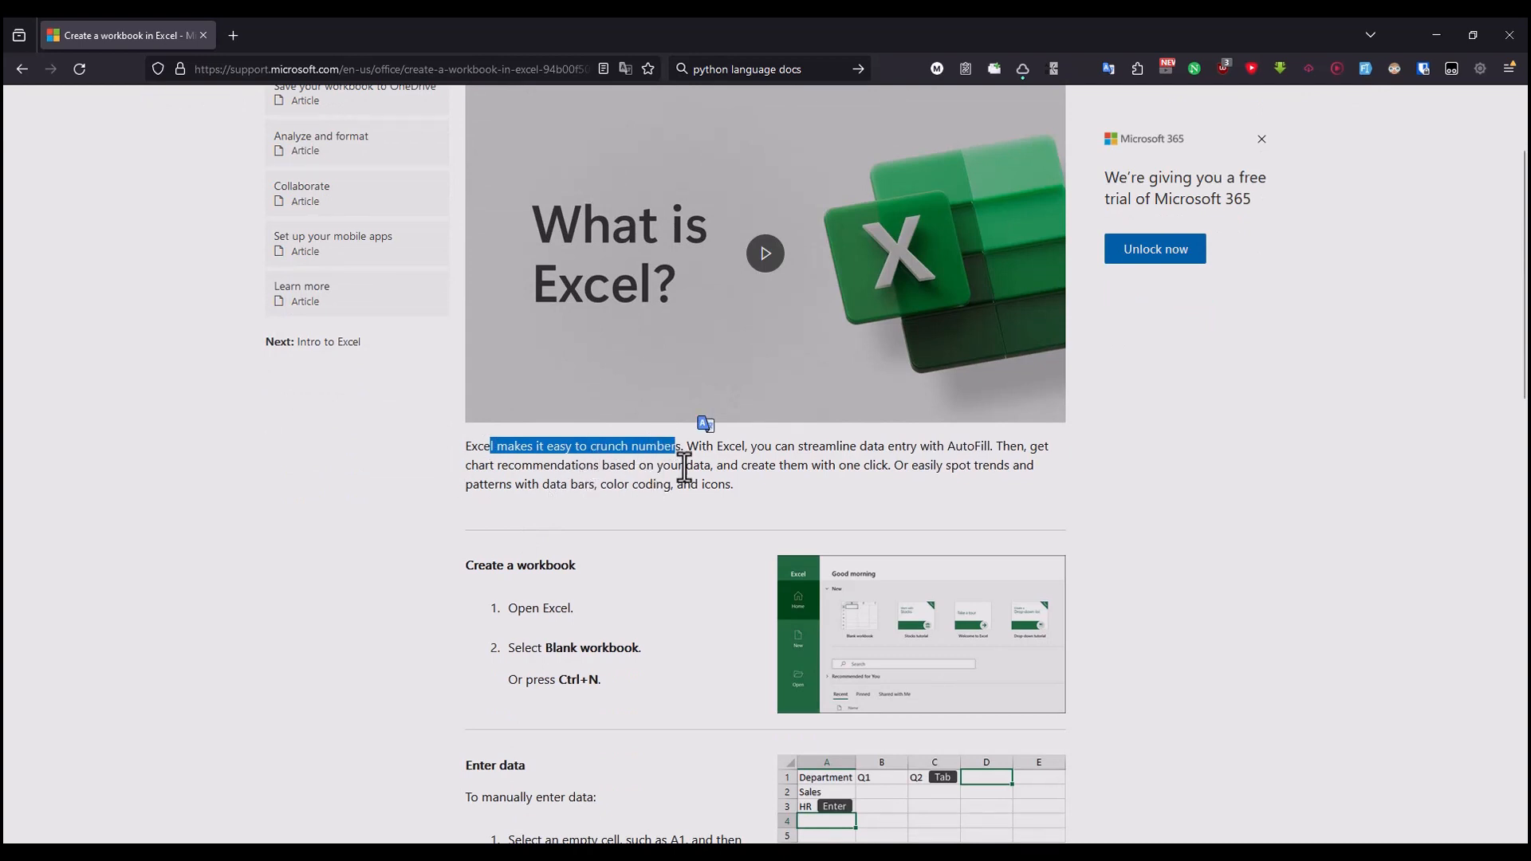
left_click_drag(702, 449, 993, 451)
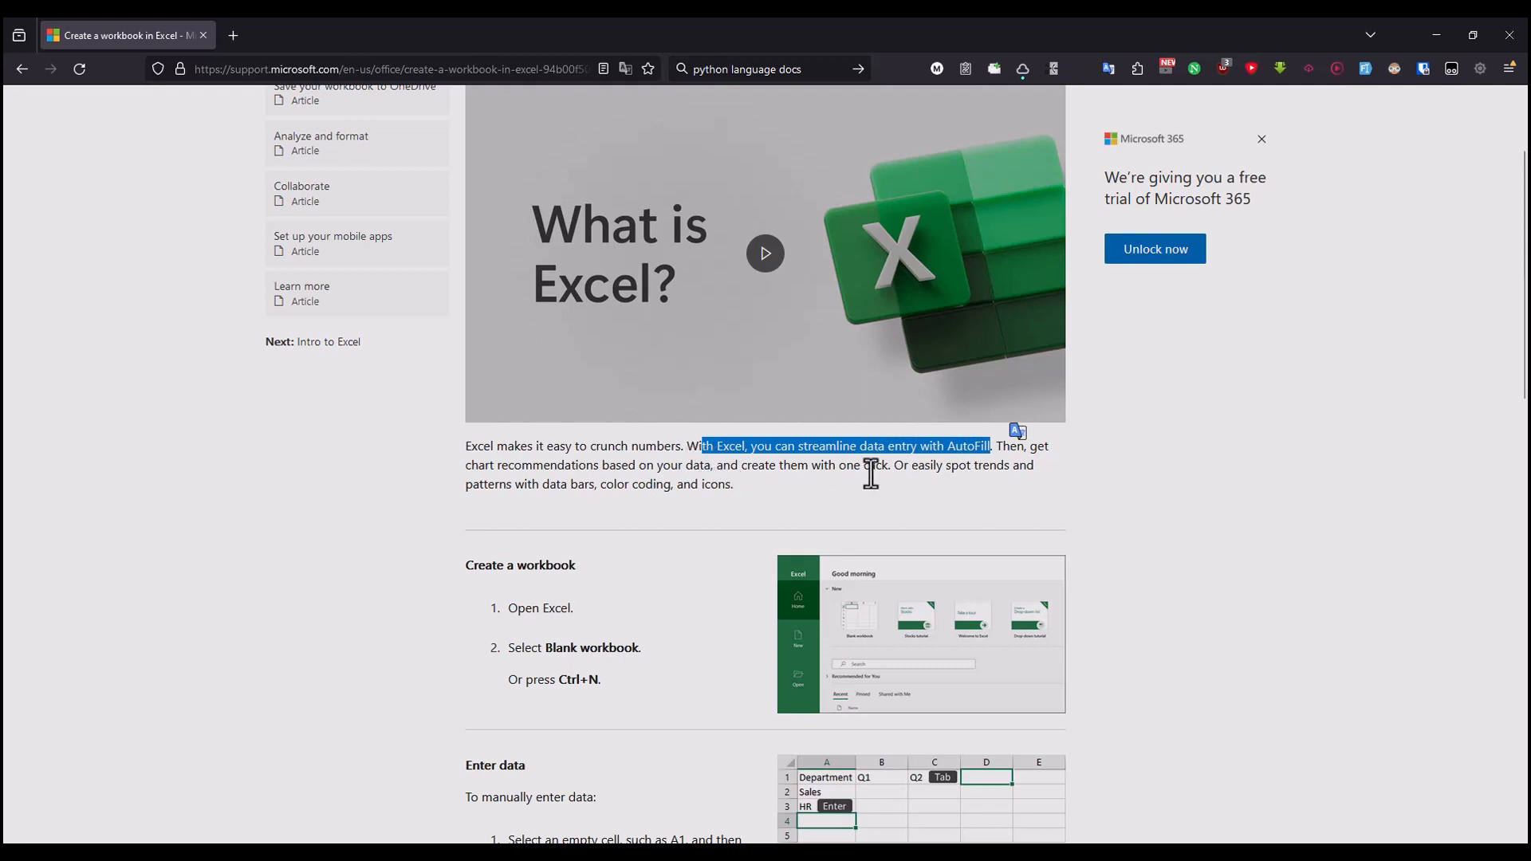
left_click(1021, 468)
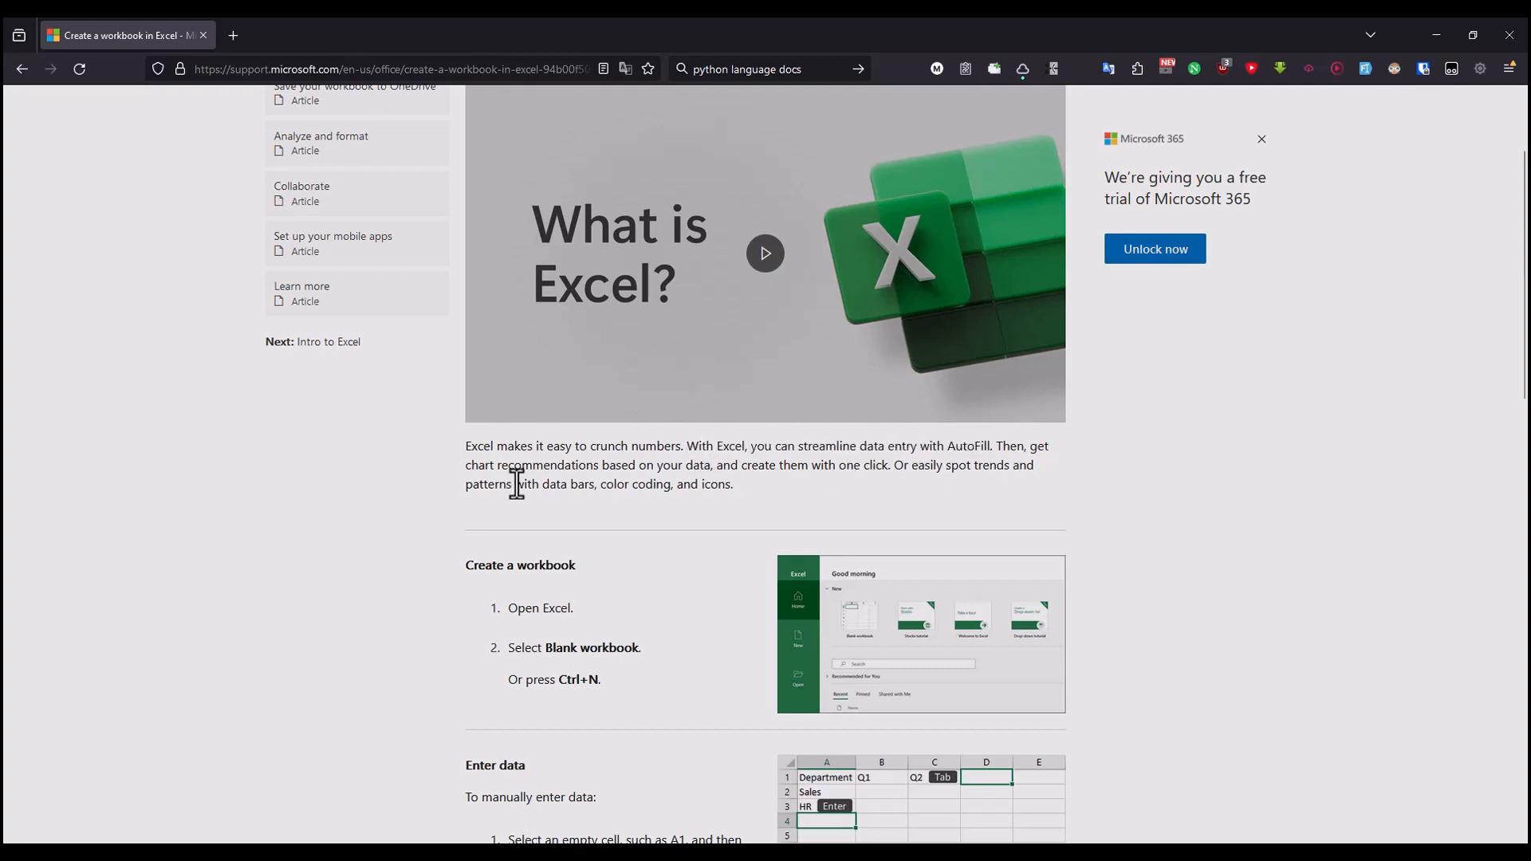
left_click_drag(478, 470, 705, 470)
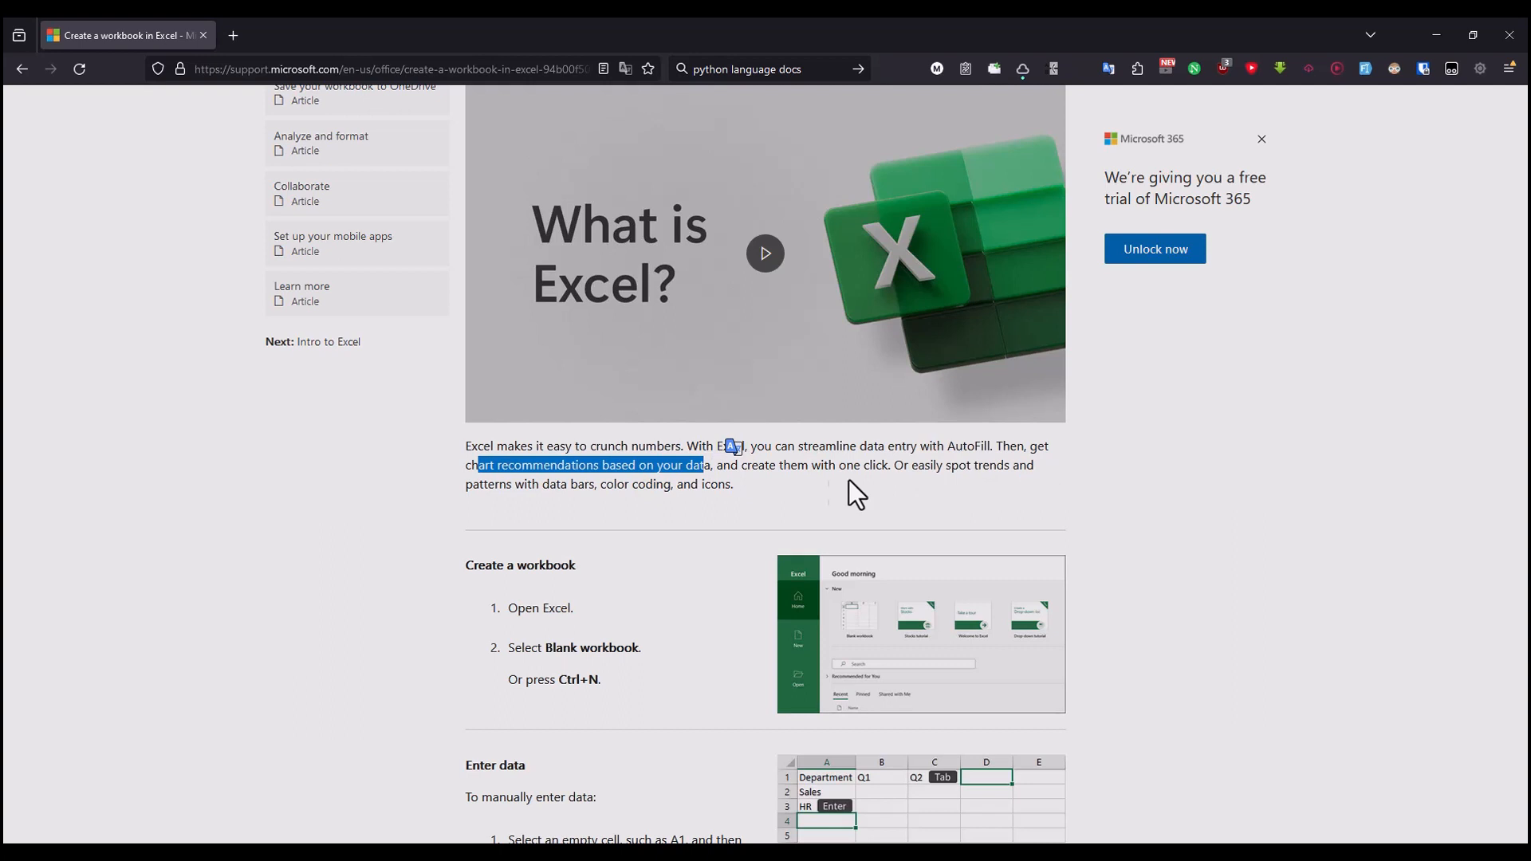
left_click_drag(738, 469, 876, 472)
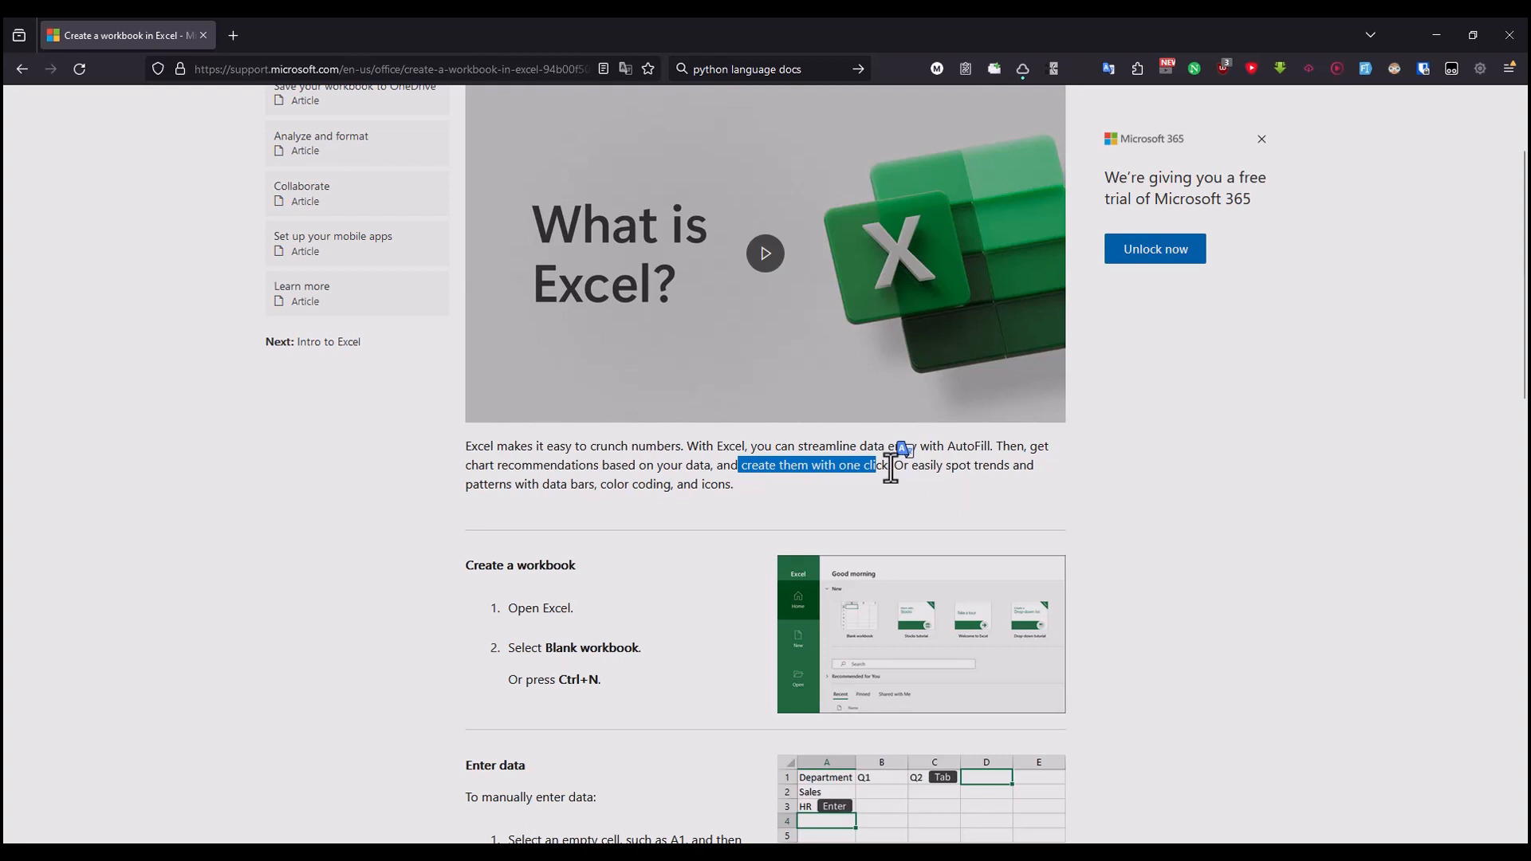
left_click_drag(893, 470, 1014, 473)
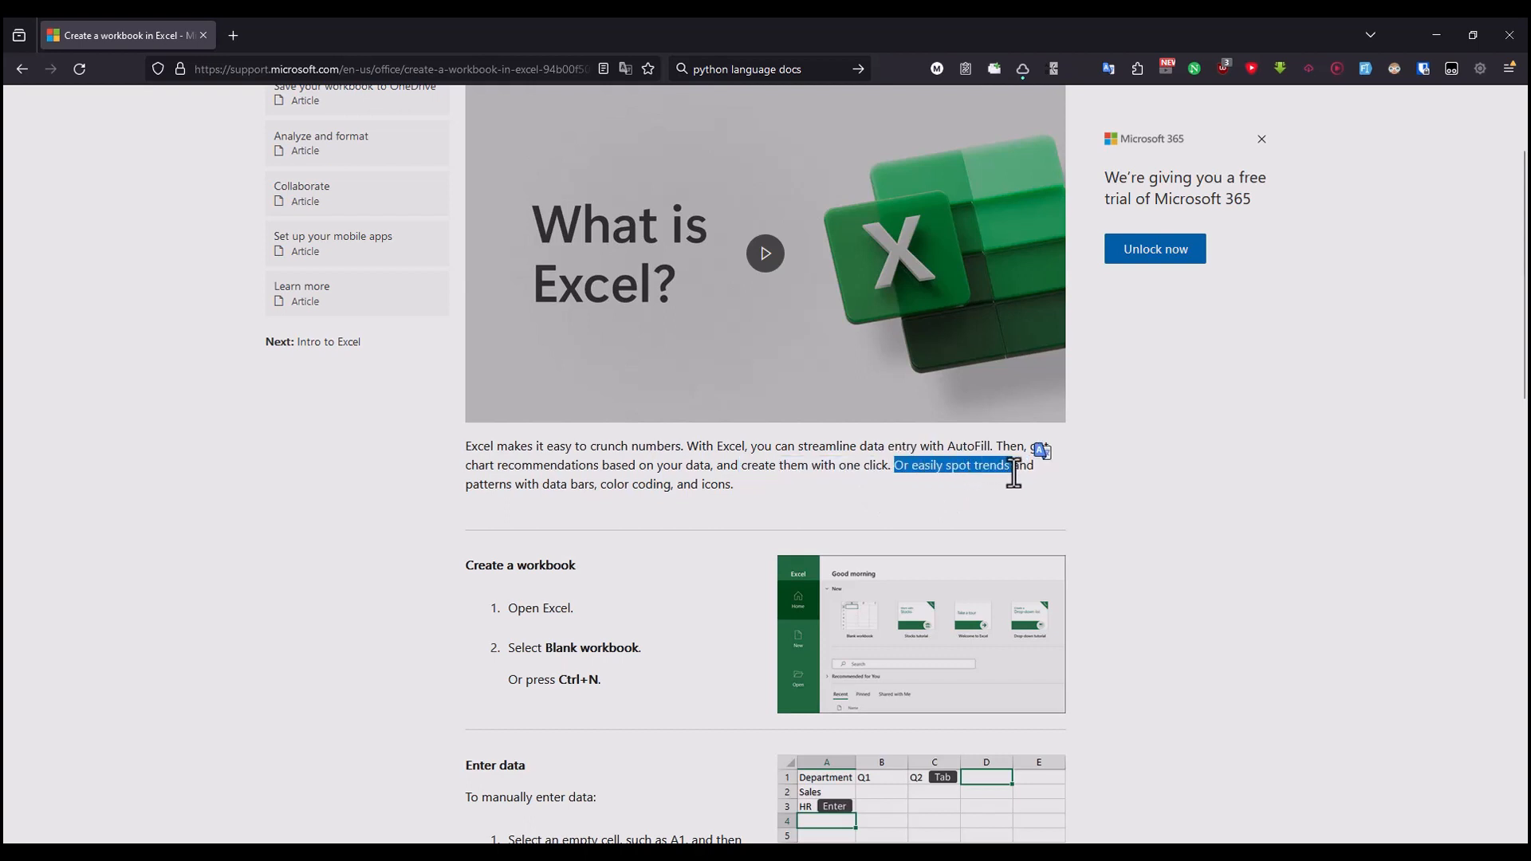
double_click(482, 484)
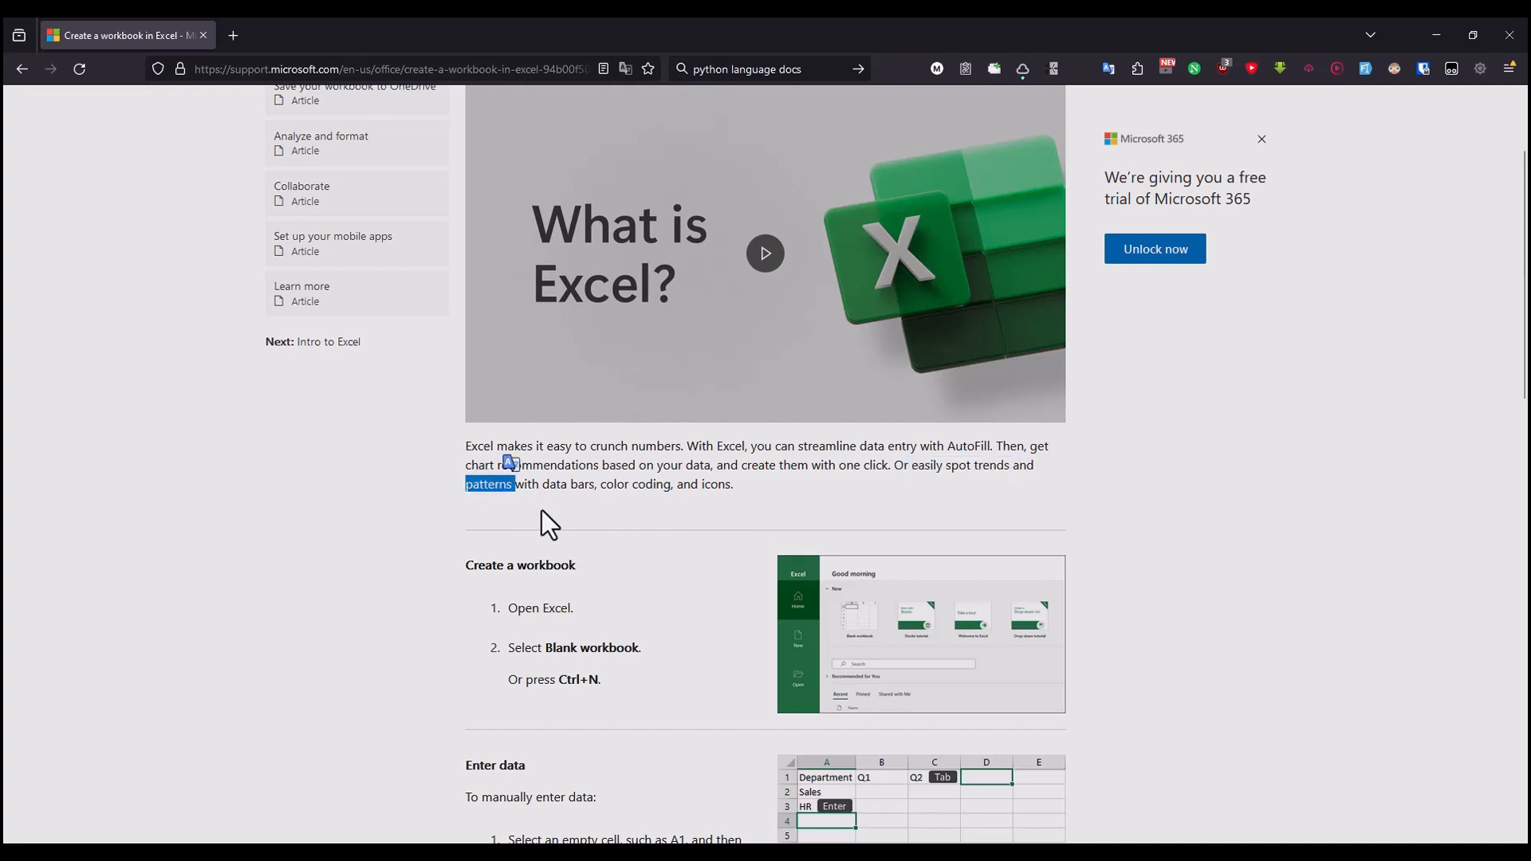
left_click_drag(544, 484, 725, 484)
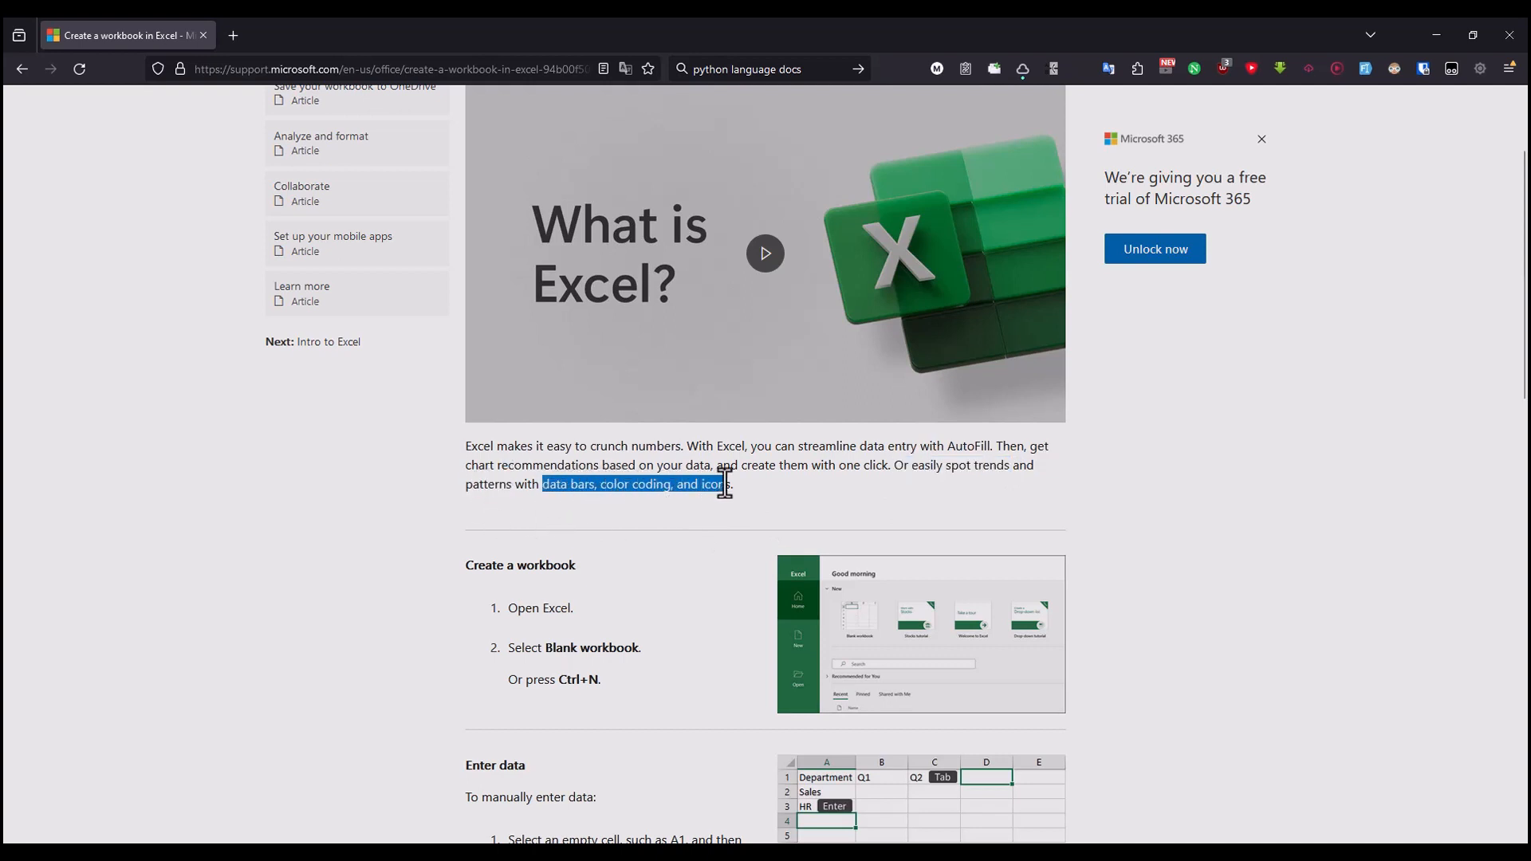
scroll(724, 485, "down", 2)
Step: Review the first instruction under "Create a workbook" and launch Excel
left_click_drag(467, 403, 627, 420)
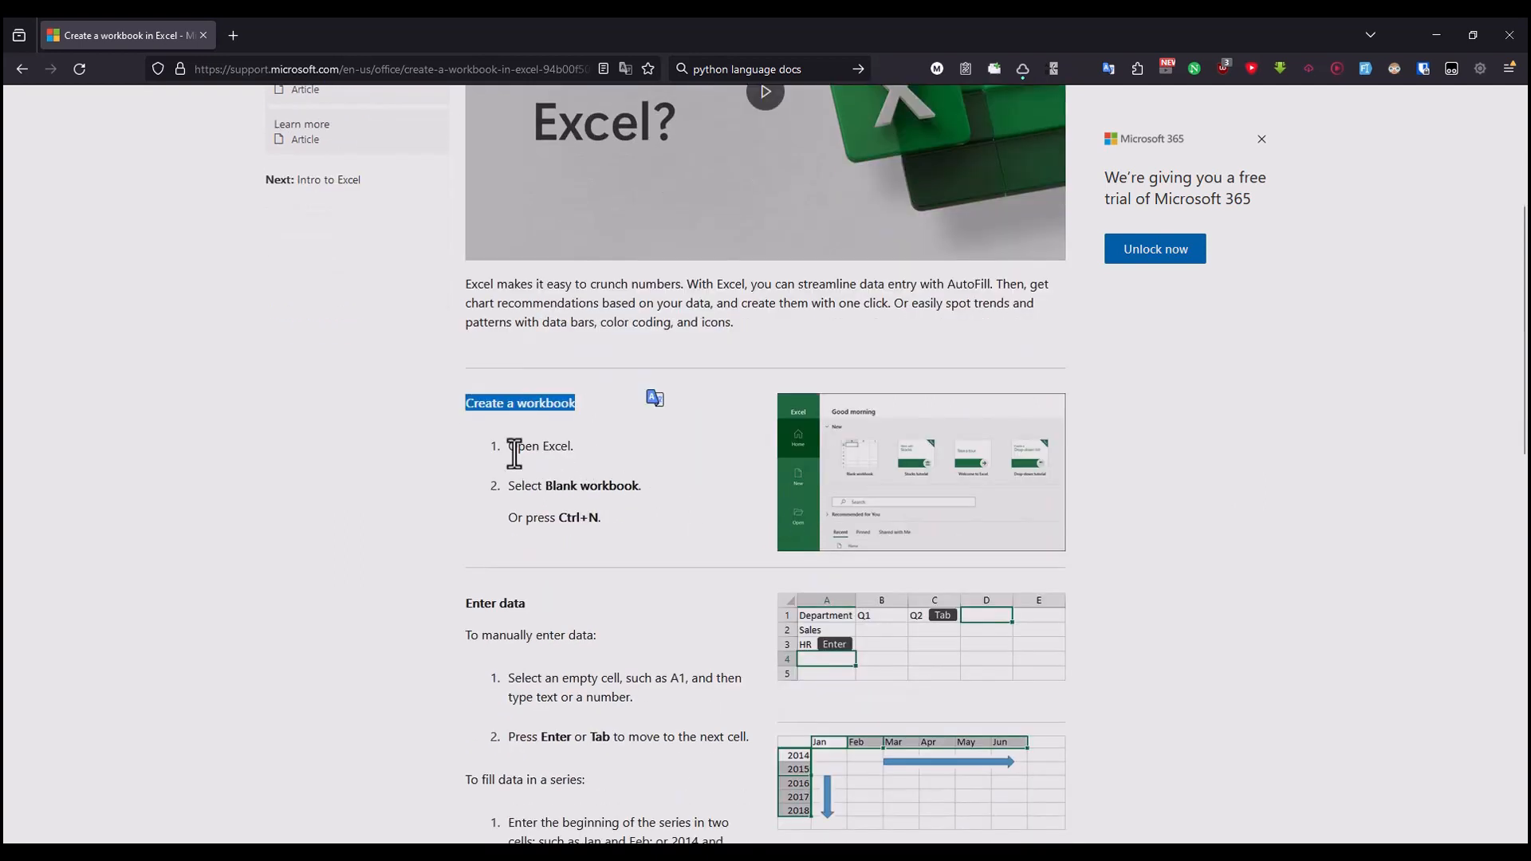
left_click_drag(515, 454, 614, 478)
key("super")
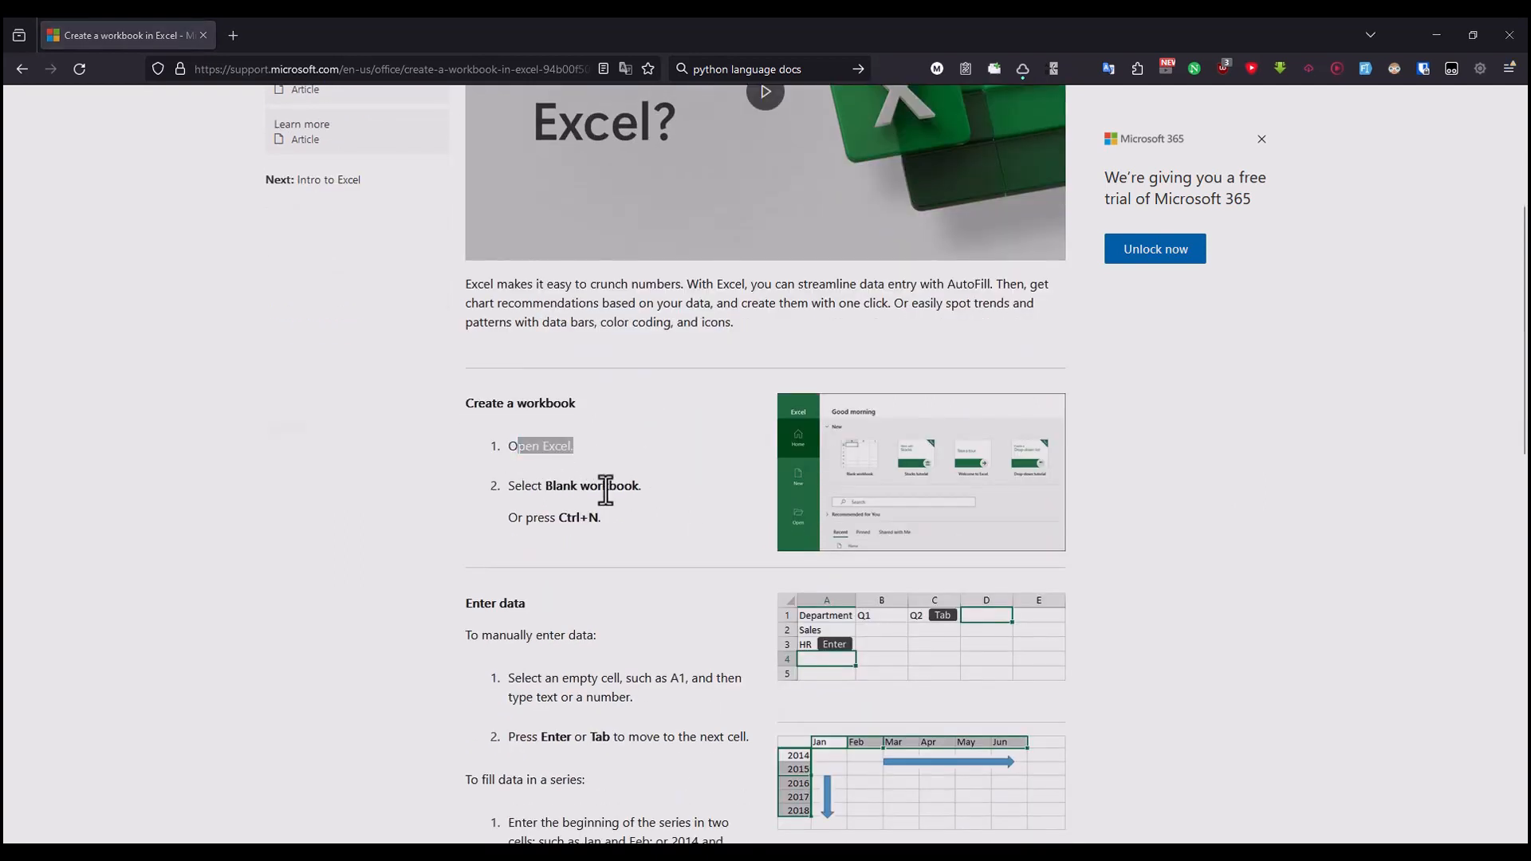
type("excel")
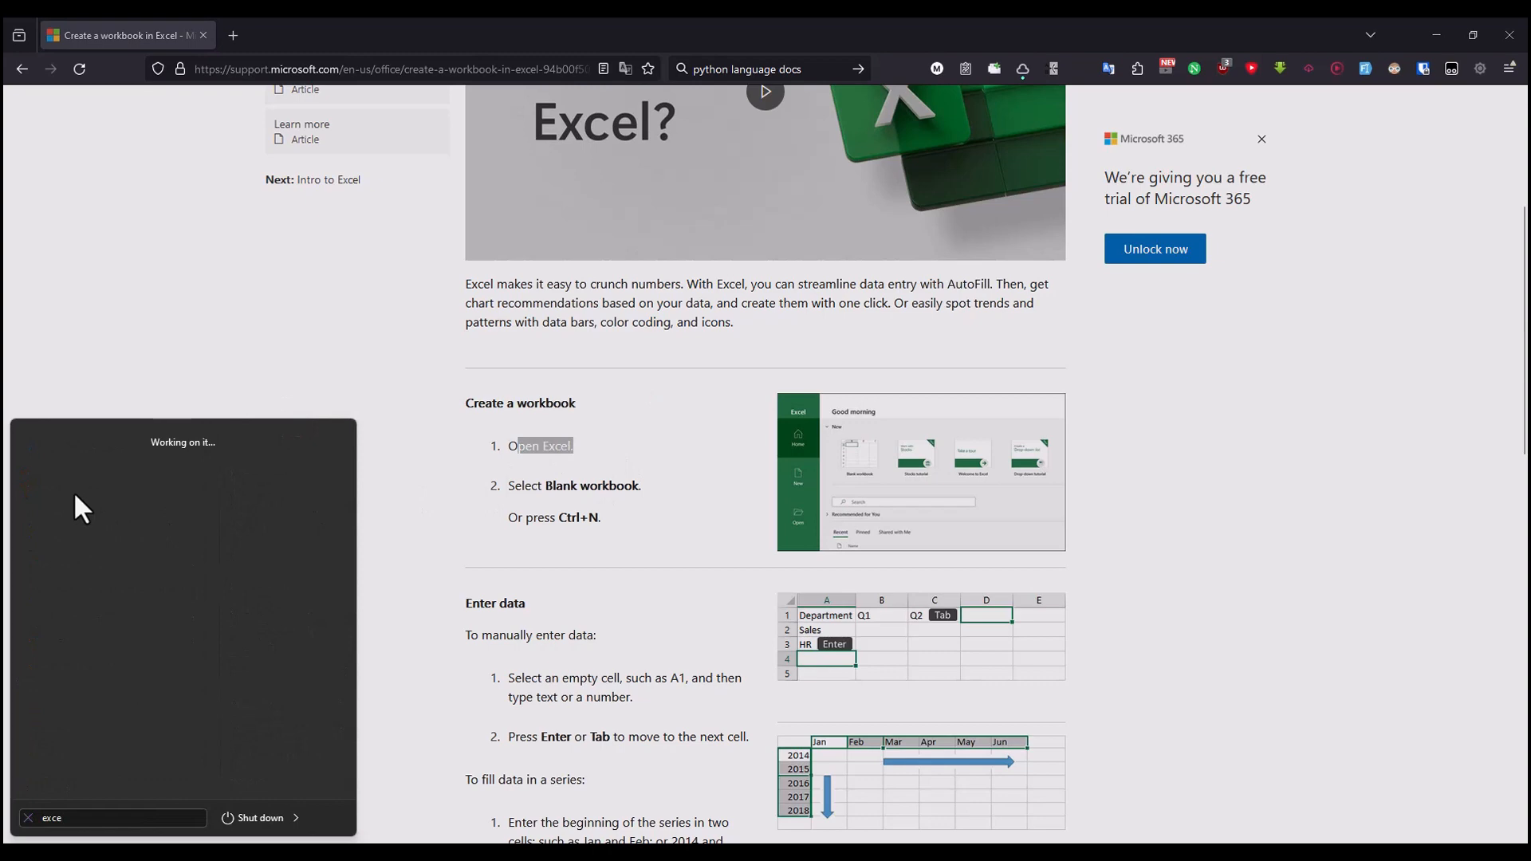
left_click(73, 478)
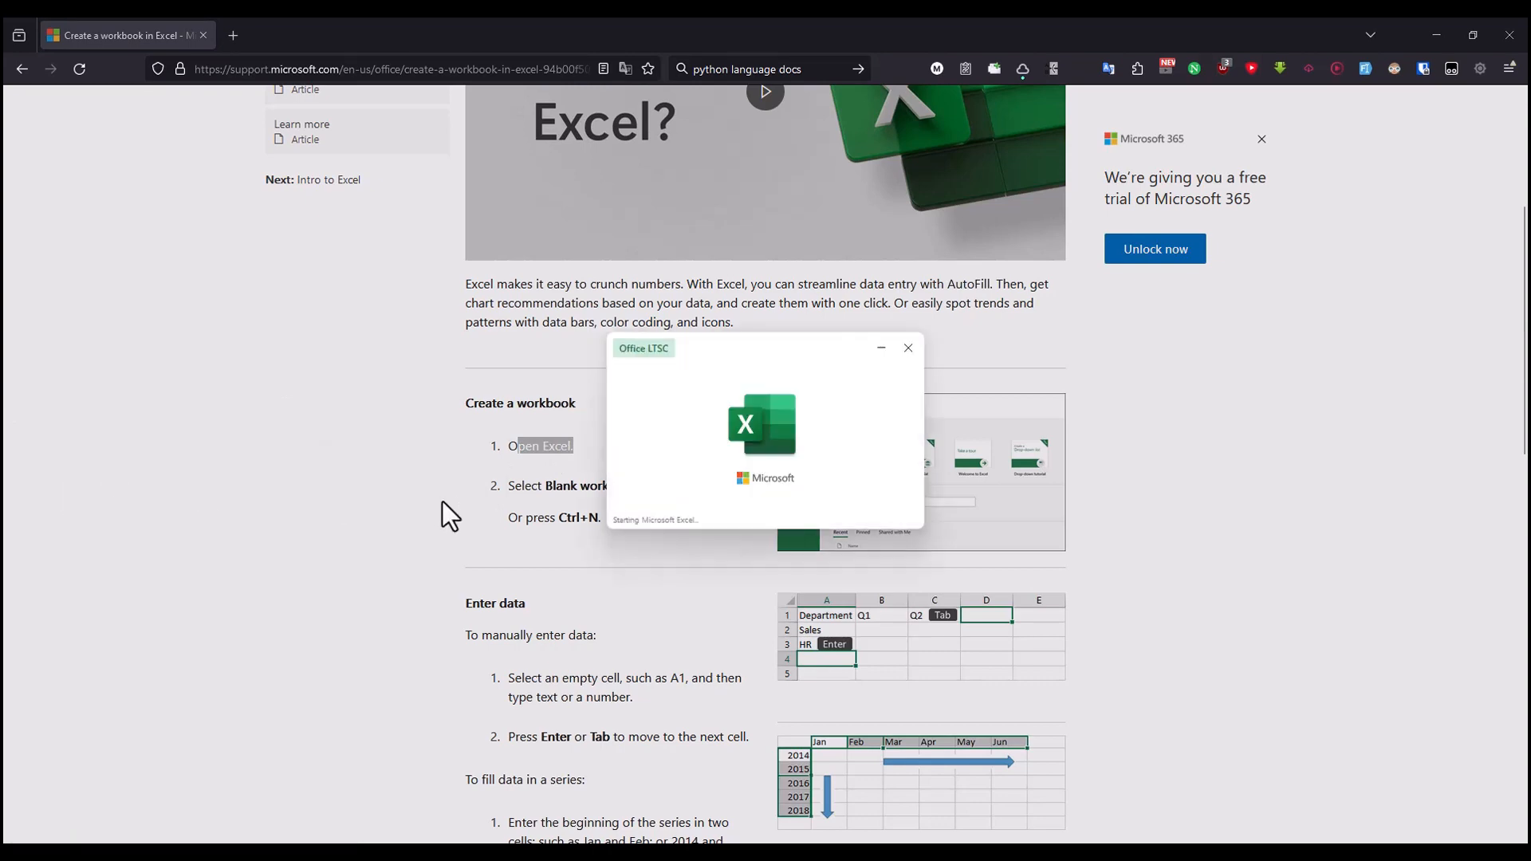
Step: Check the article's blank workbook instruction and create a blank workbook in Excel
key("alt+Tab")
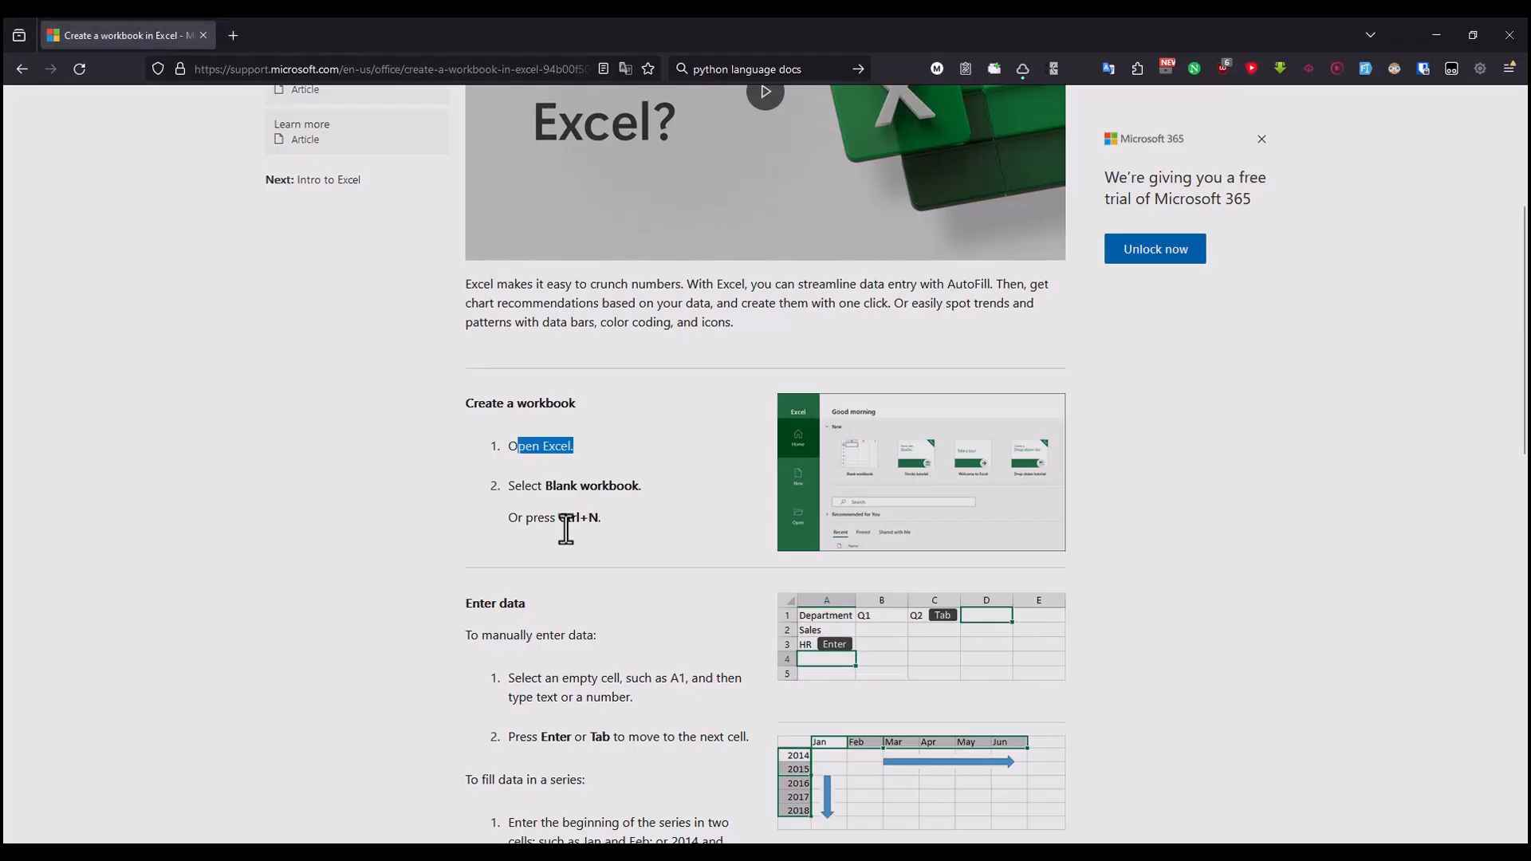
left_click_drag(511, 488, 666, 481)
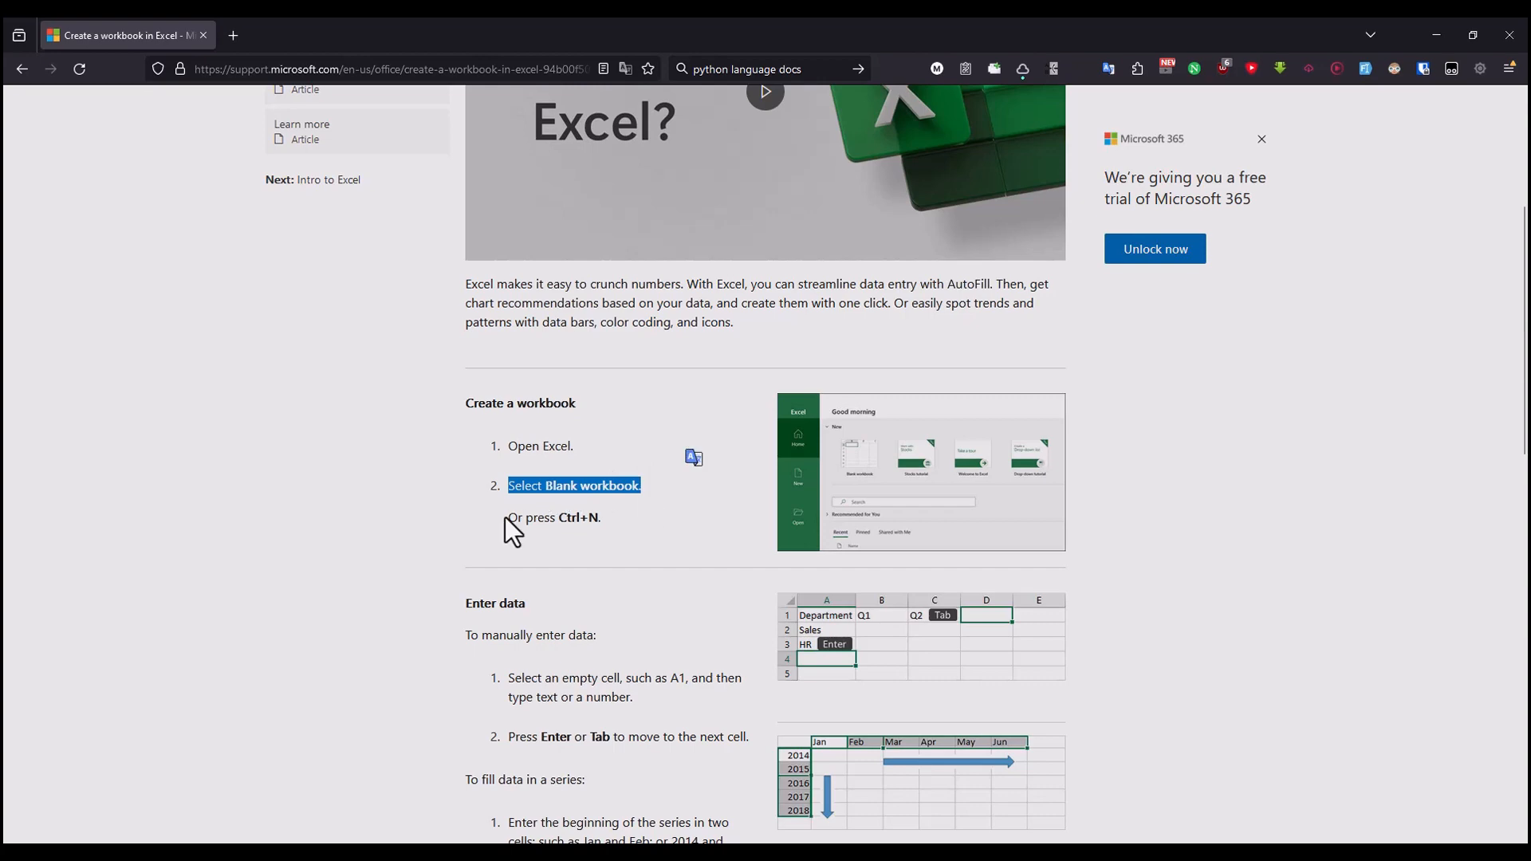
left_click_drag(505, 517, 629, 519)
key("alt+Tab")
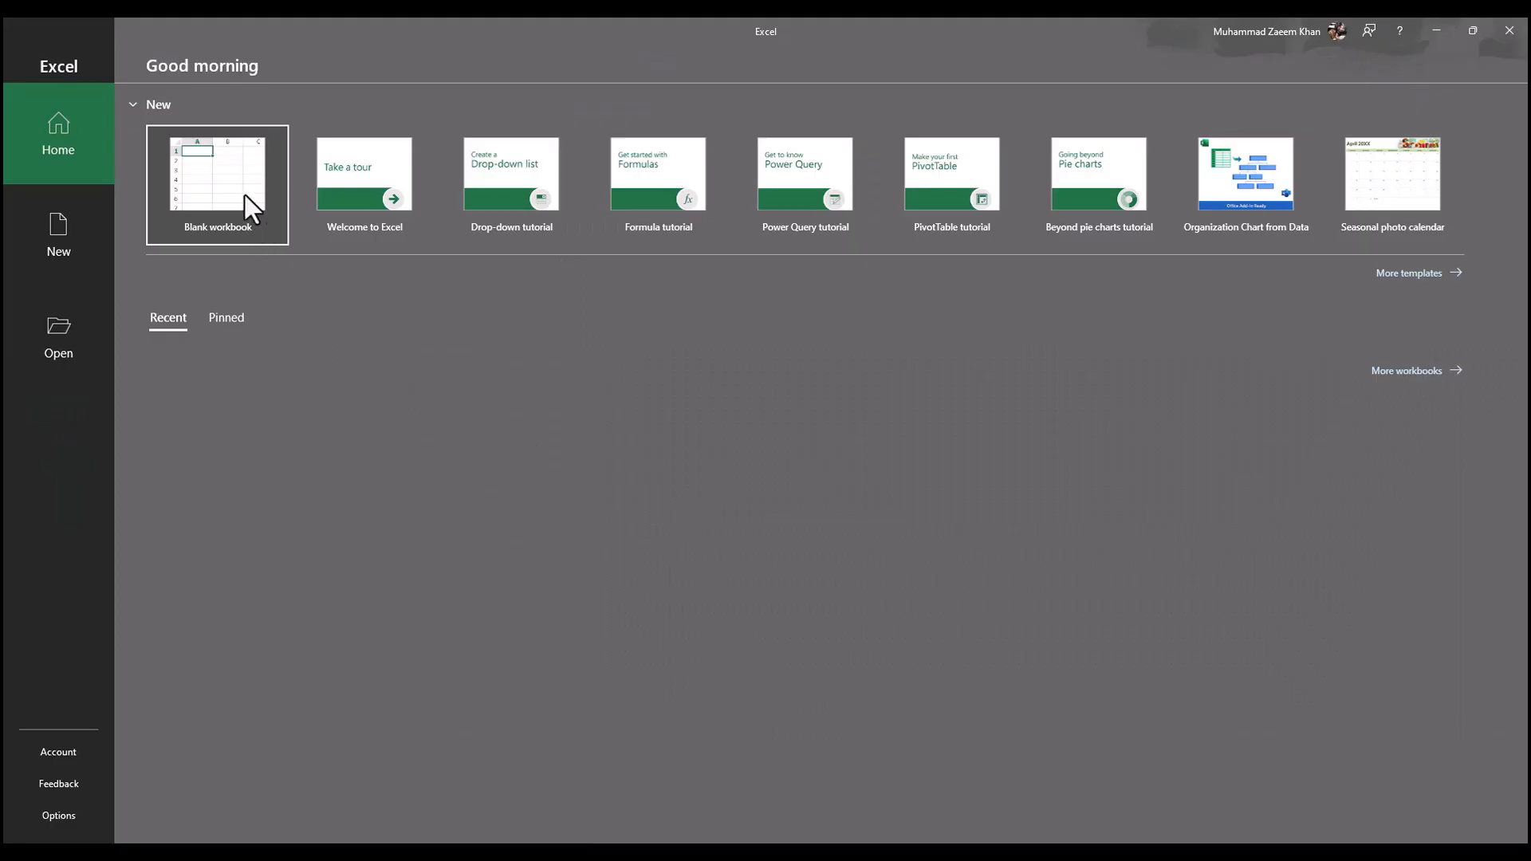
left_click(244, 195)
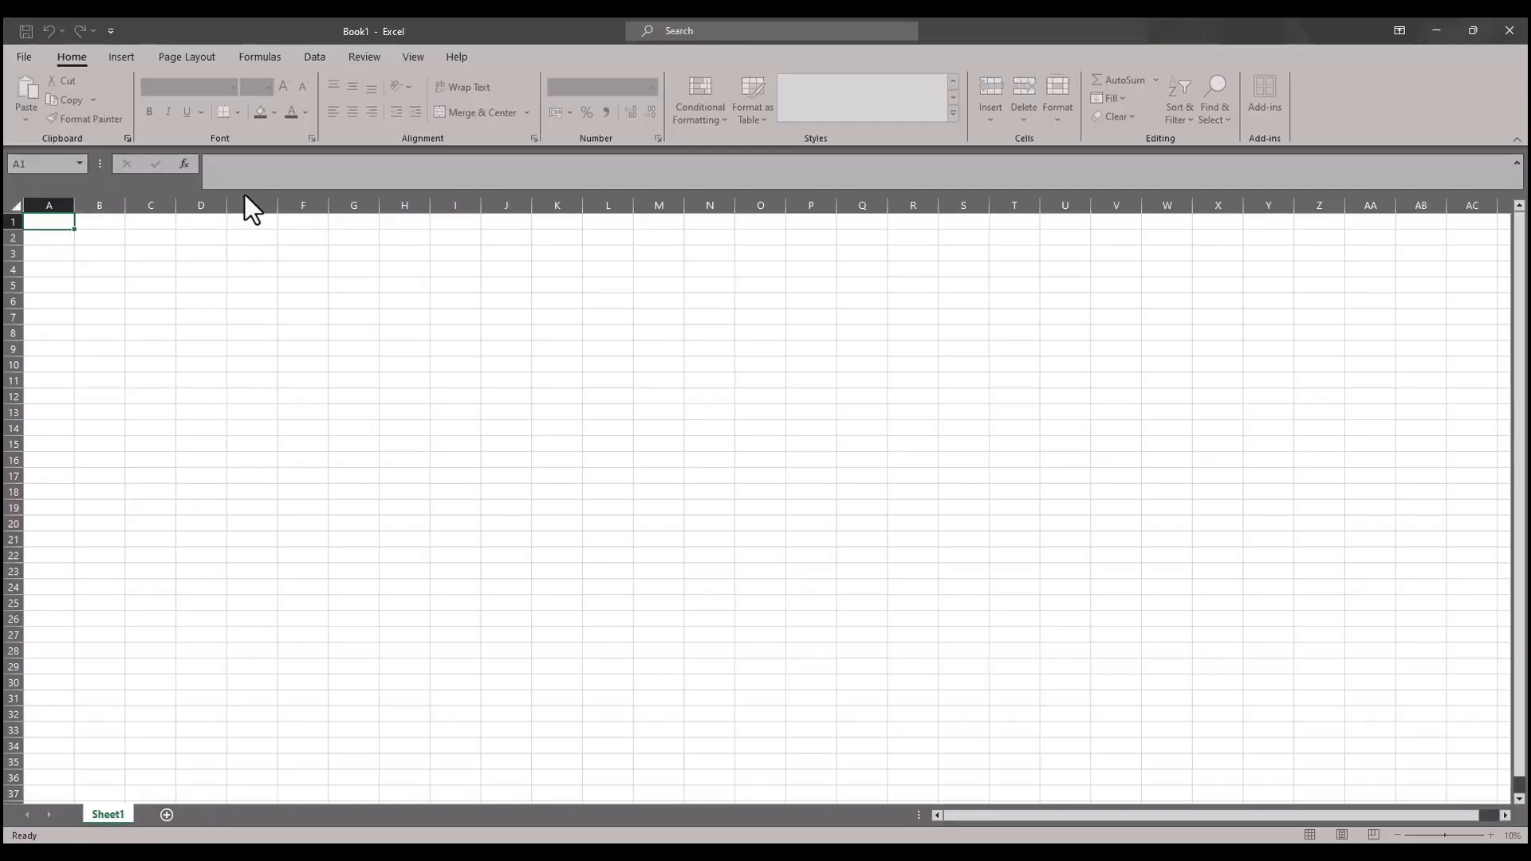
Step: Review the article's manual data entry instruction and enter the sample text "asdasd 234234" in cell A1 of the Excel workbook
key("alt+Tab")
scroll(543, 527, "down", 3)
left_click_drag(471, 476, 692, 520)
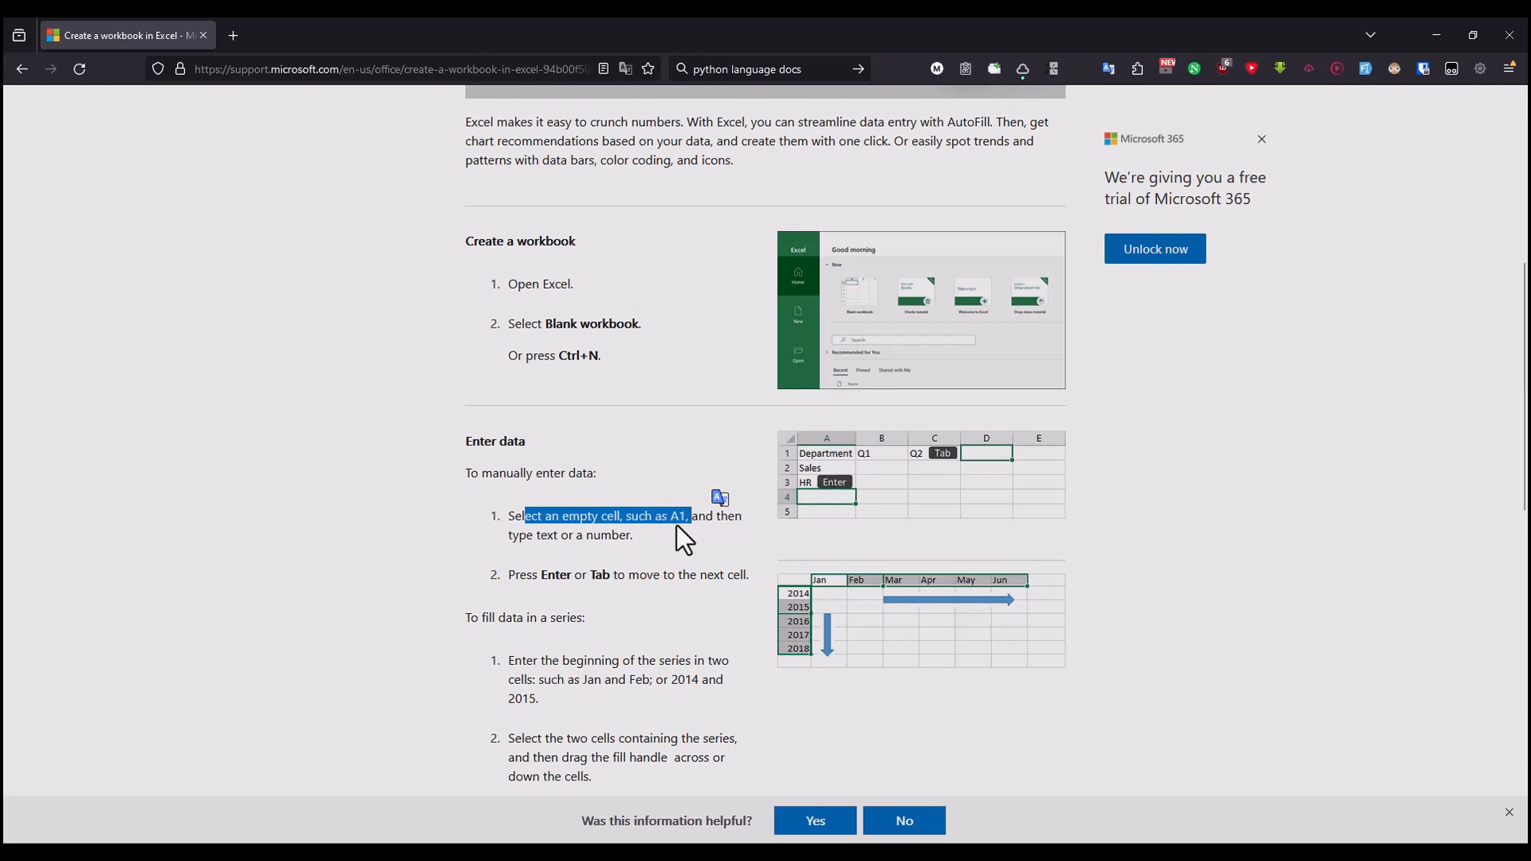
left_click_drag(519, 535, 614, 536)
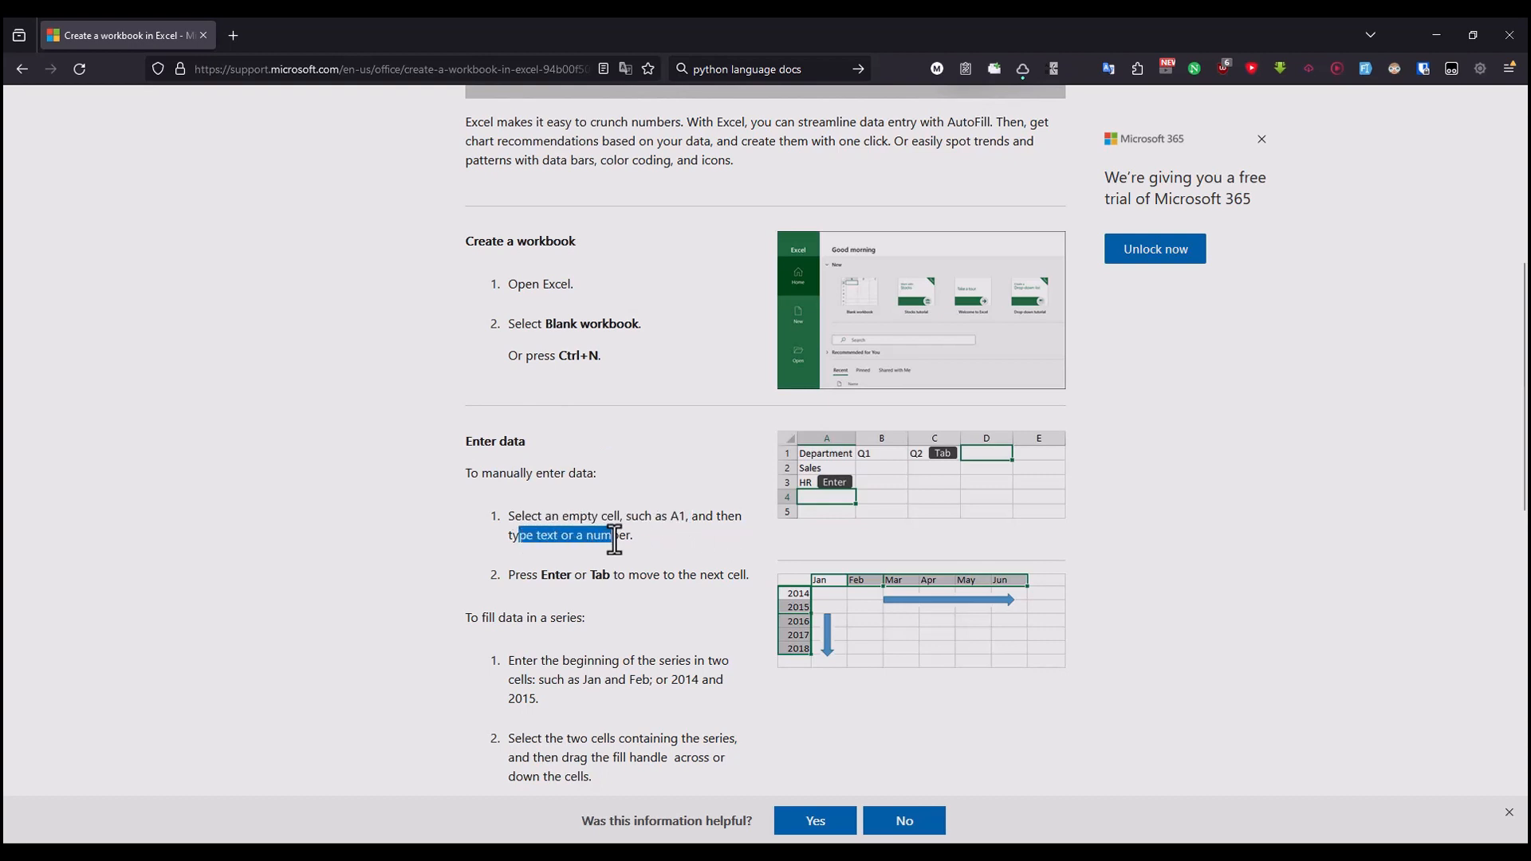
key("alt+Tab")
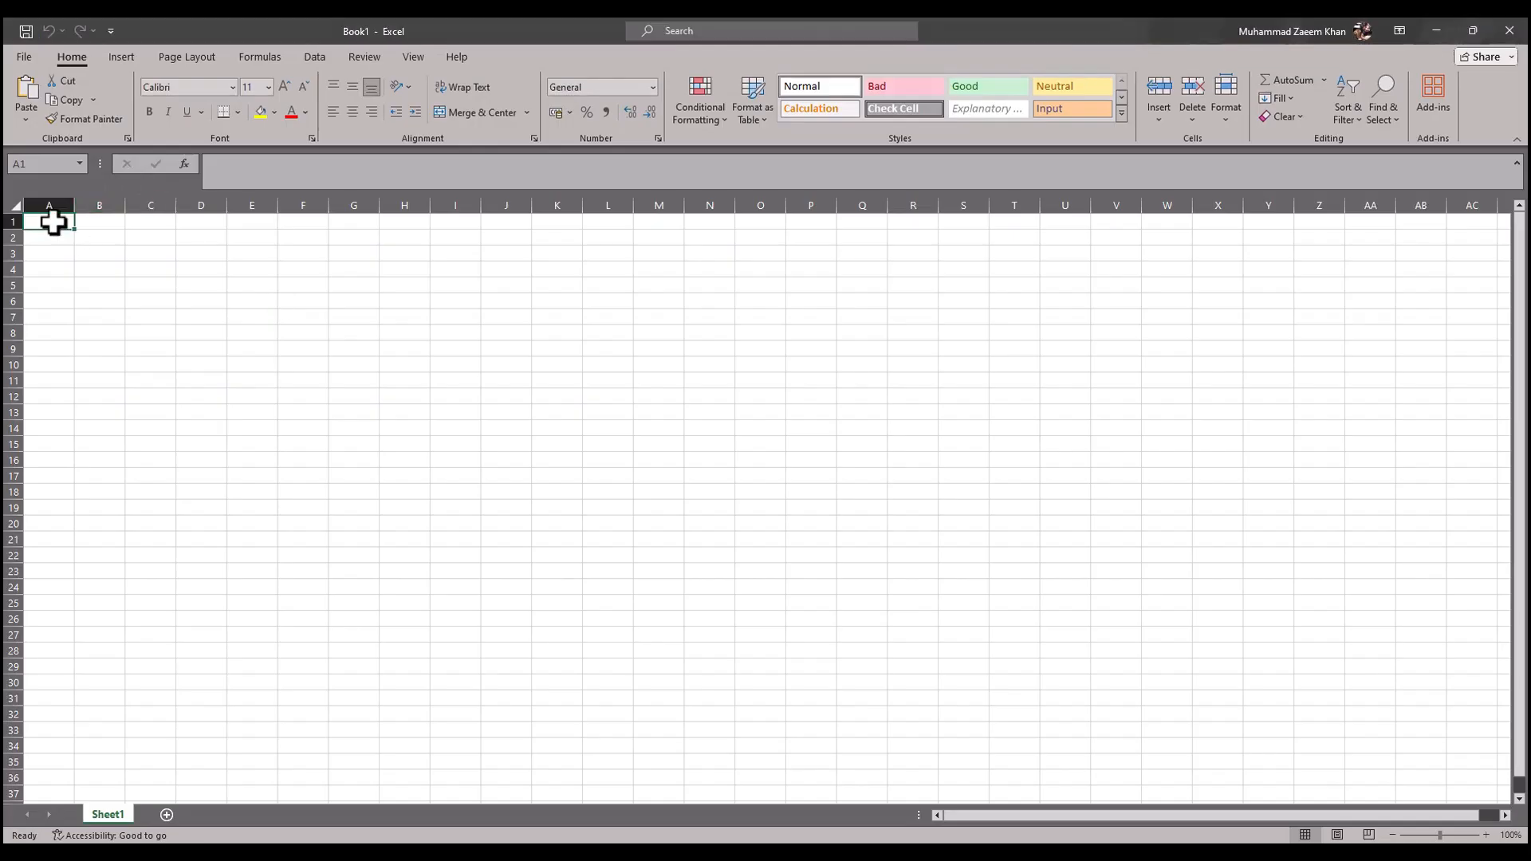
type("asd")
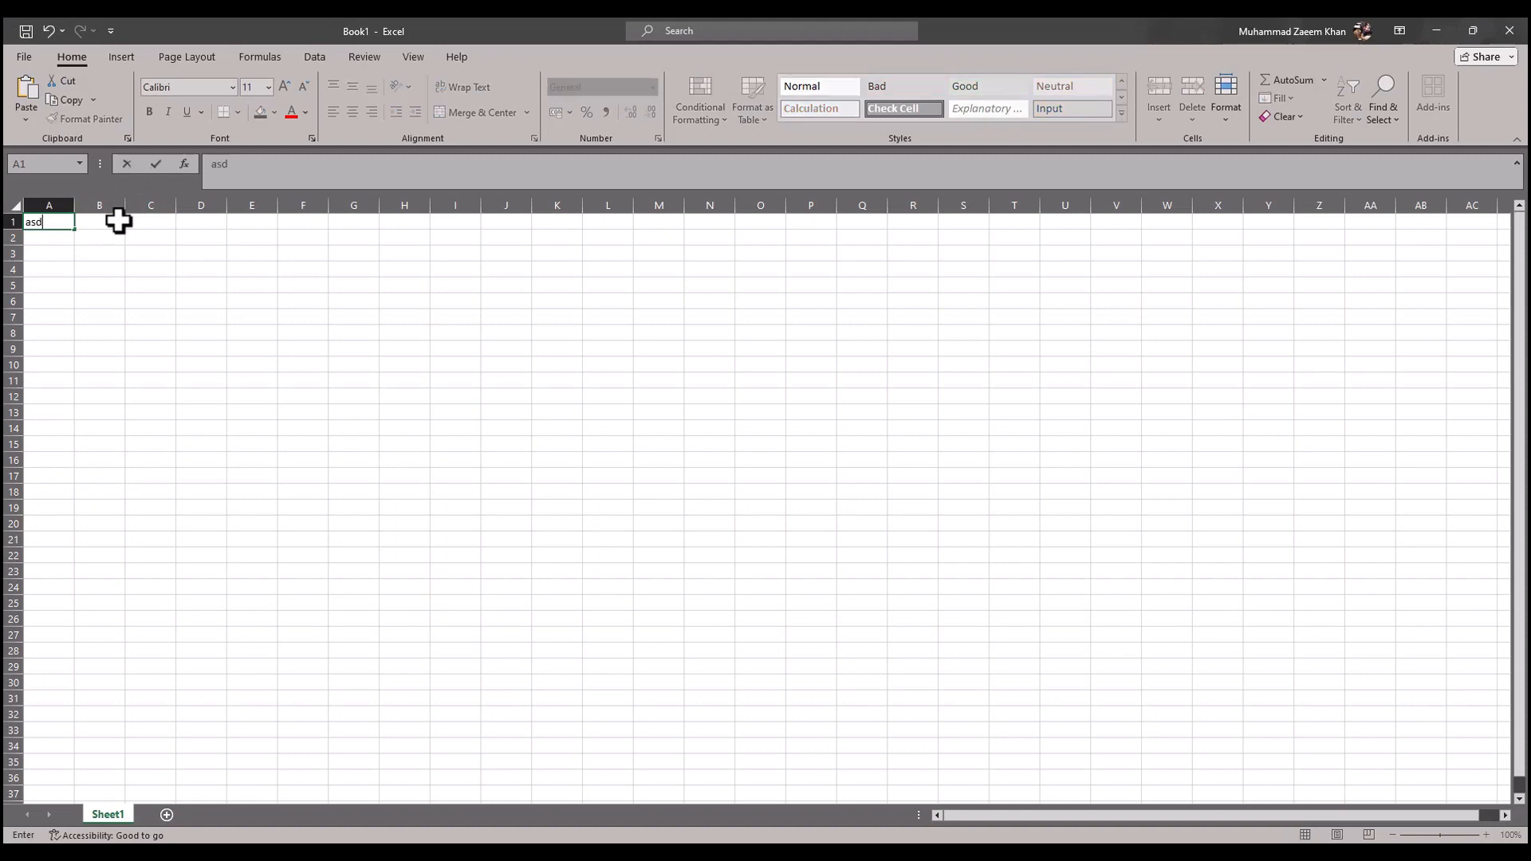
type("asdasdasd 234234")
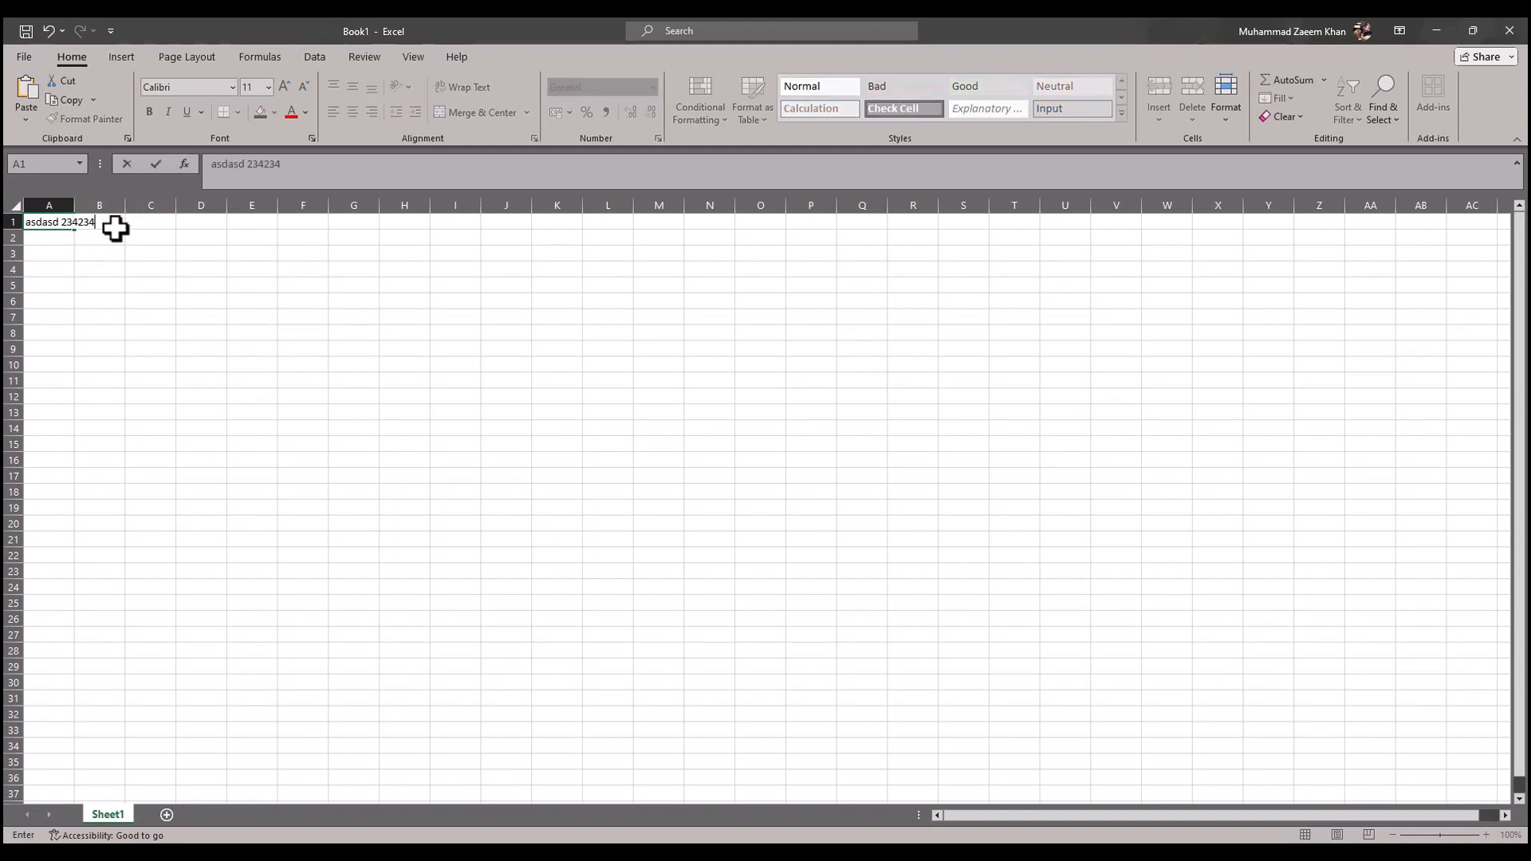
Step: Check the article's cell navigation tip, commit the A1 entry in Excel, and practise moving across row 1 and down column A
key("alt+Tab")
left_click_drag(532, 575, 740, 576)
key("alt+Tab")
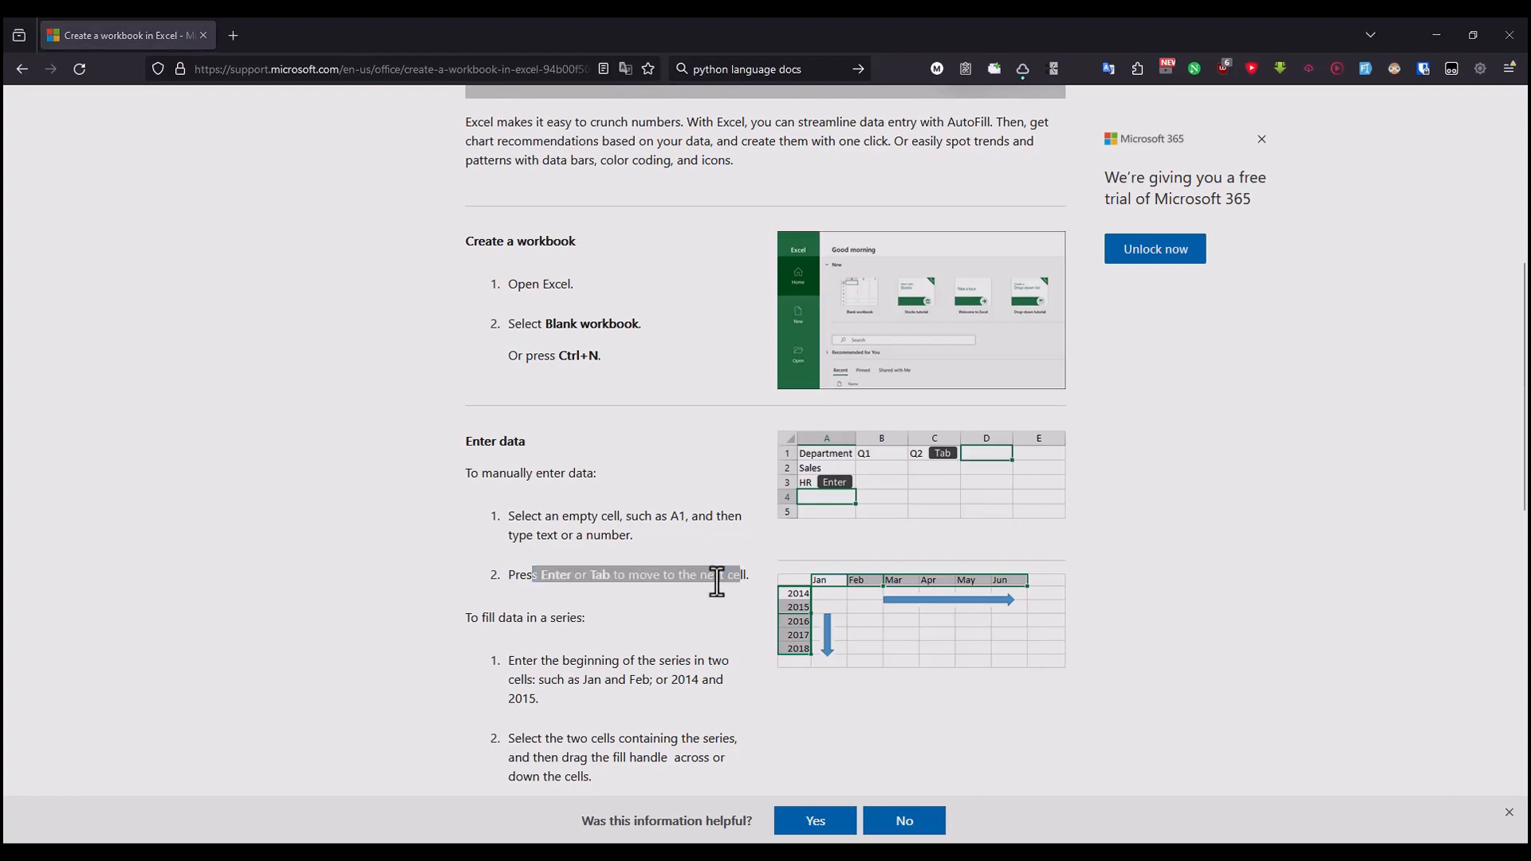
key("Return")
key("Up")
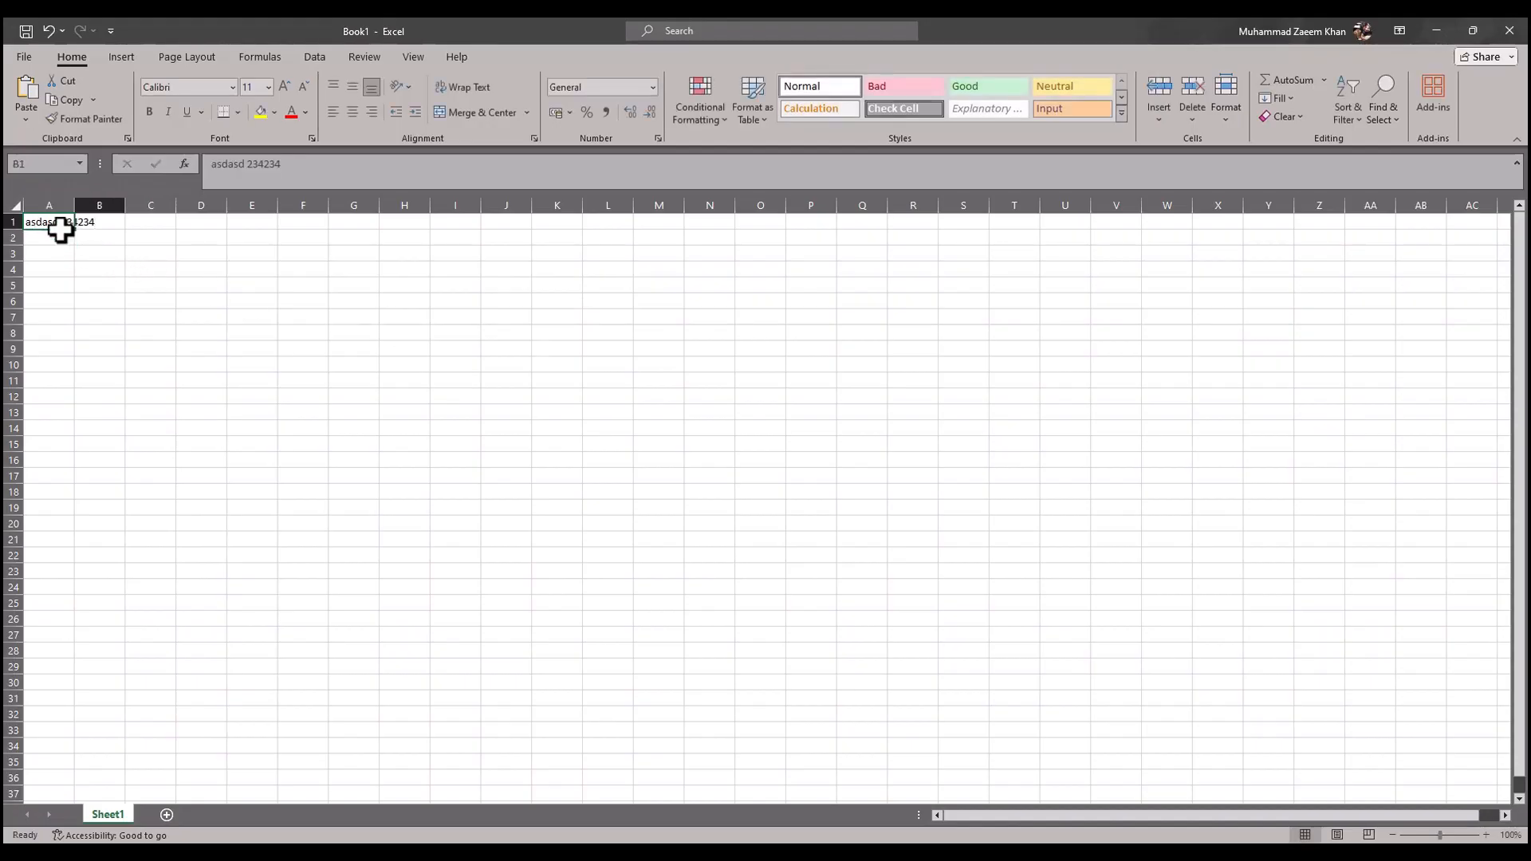
key("Right")
key("Right")
key("Right")
key("Right")
key("Right")
key("Right")
key("Right")
key("Right")
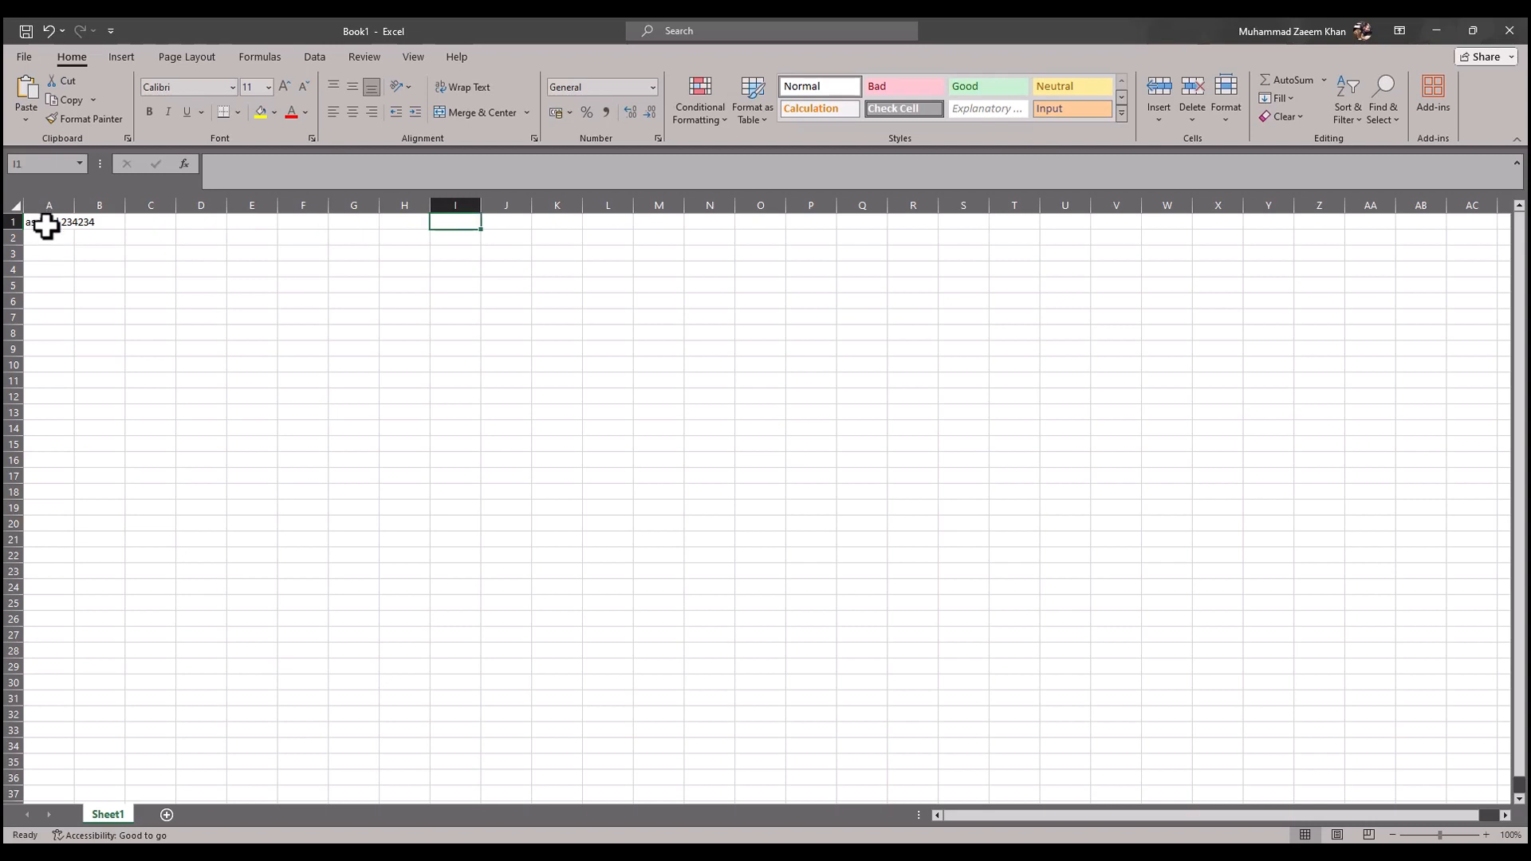
left_click(47, 224)
key("Down")
key("Down")
key("Down")
key("Down")
key("Down")
key("Down")
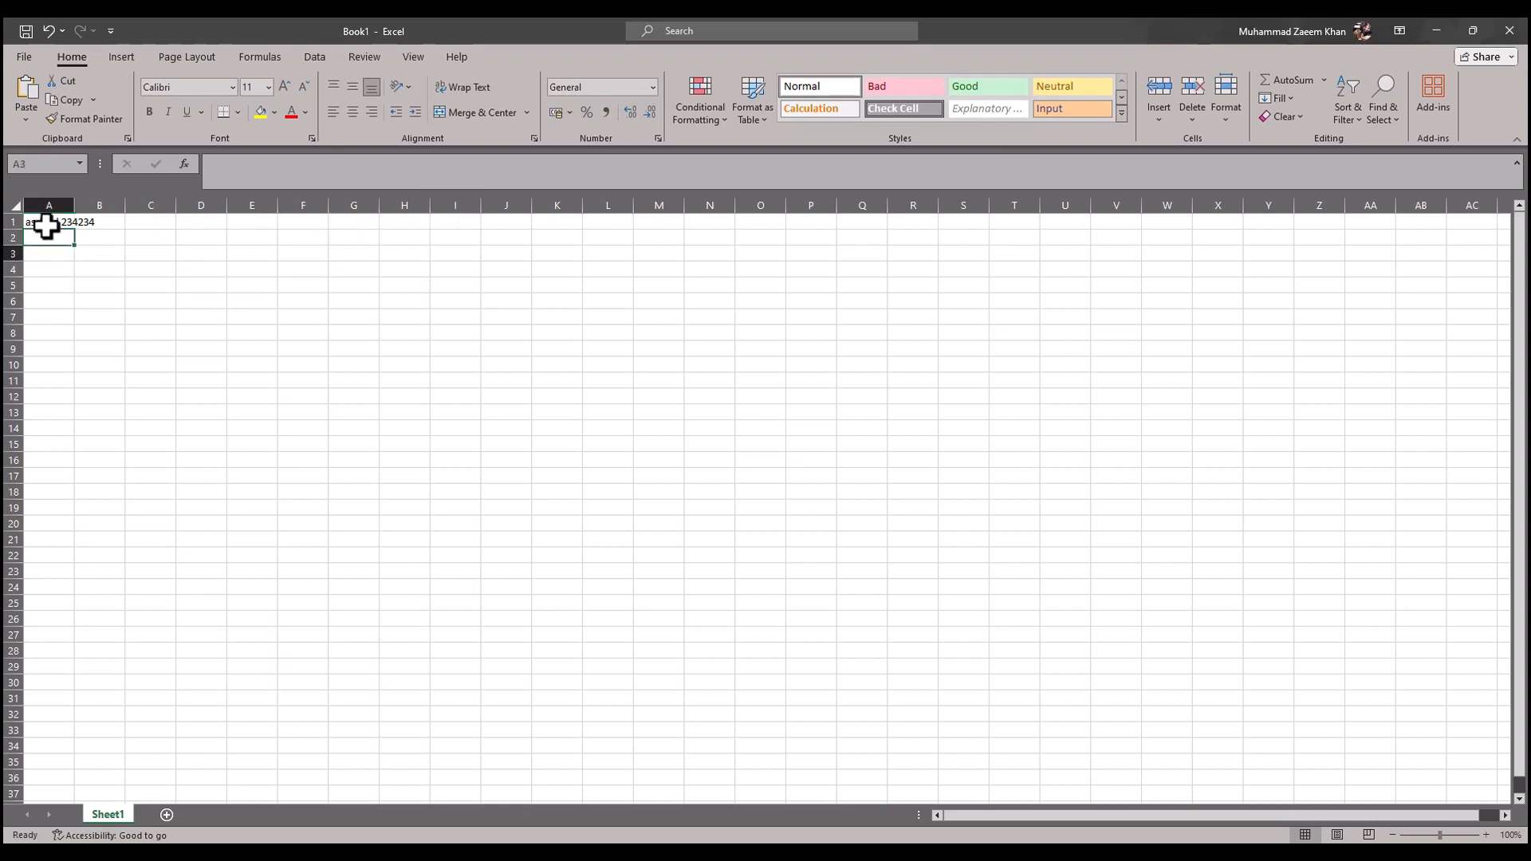
left_click(58, 224)
Step: Clear cell A1 in Excel and copy "Jan" from the article's series example into cell B1
key("alt+Tab")
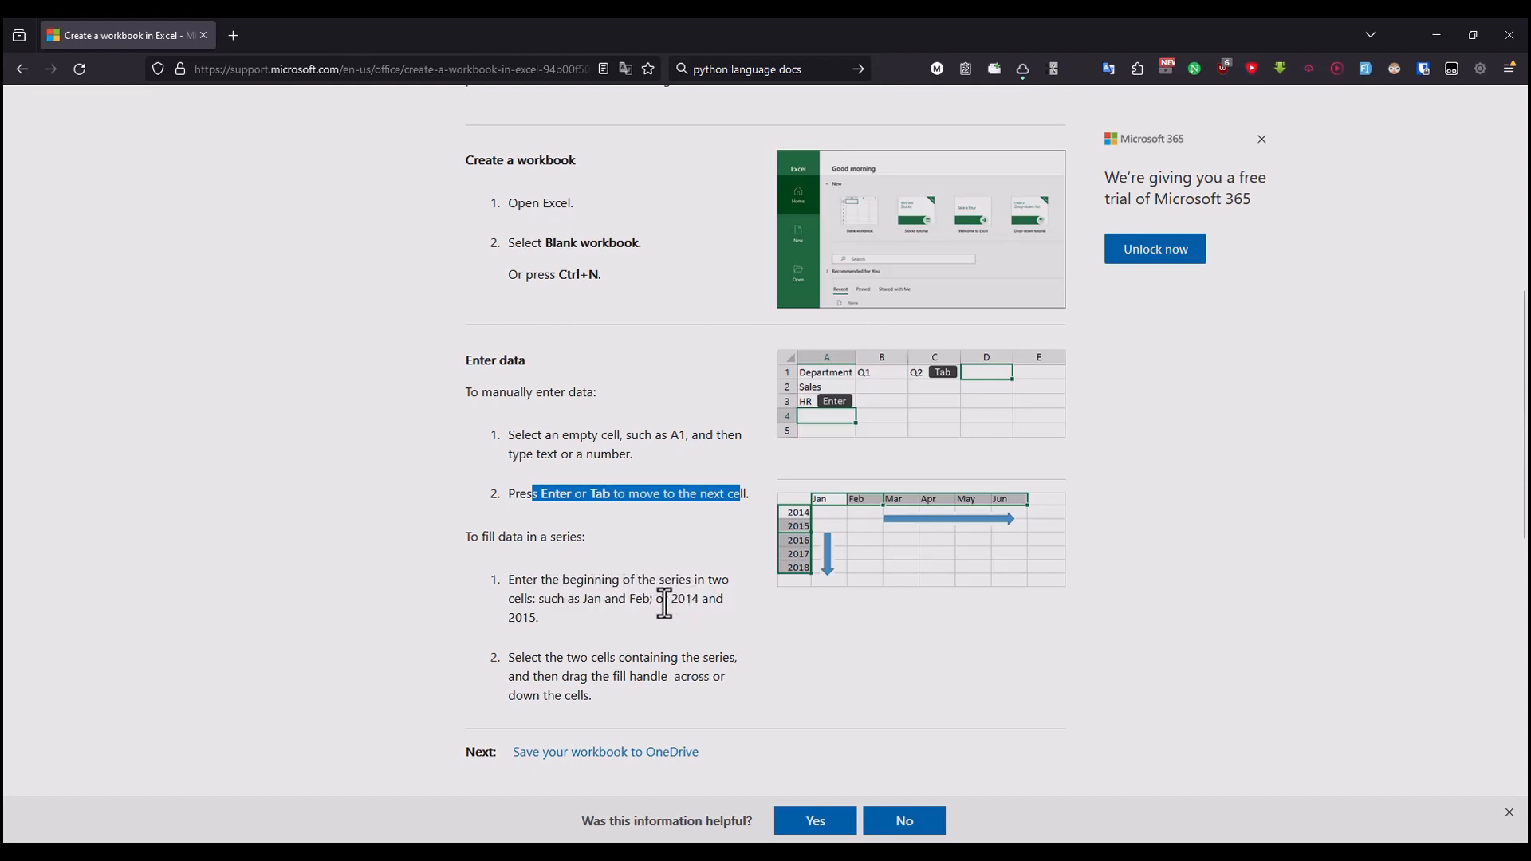
left_click_drag(604, 598, 587, 598)
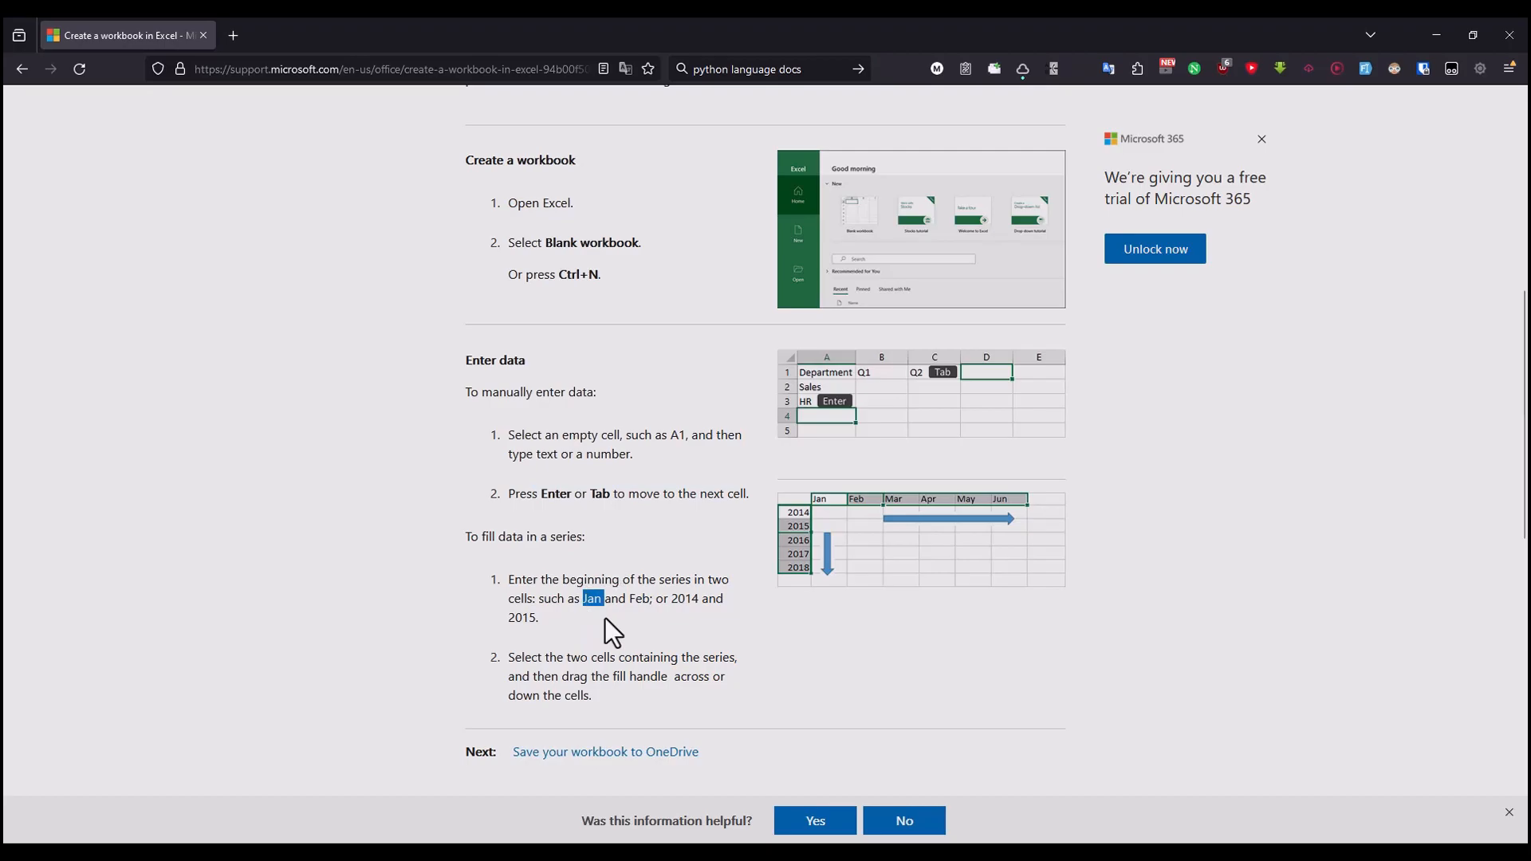
key("alt+Tab")
key("Delete")
left_click(112, 231)
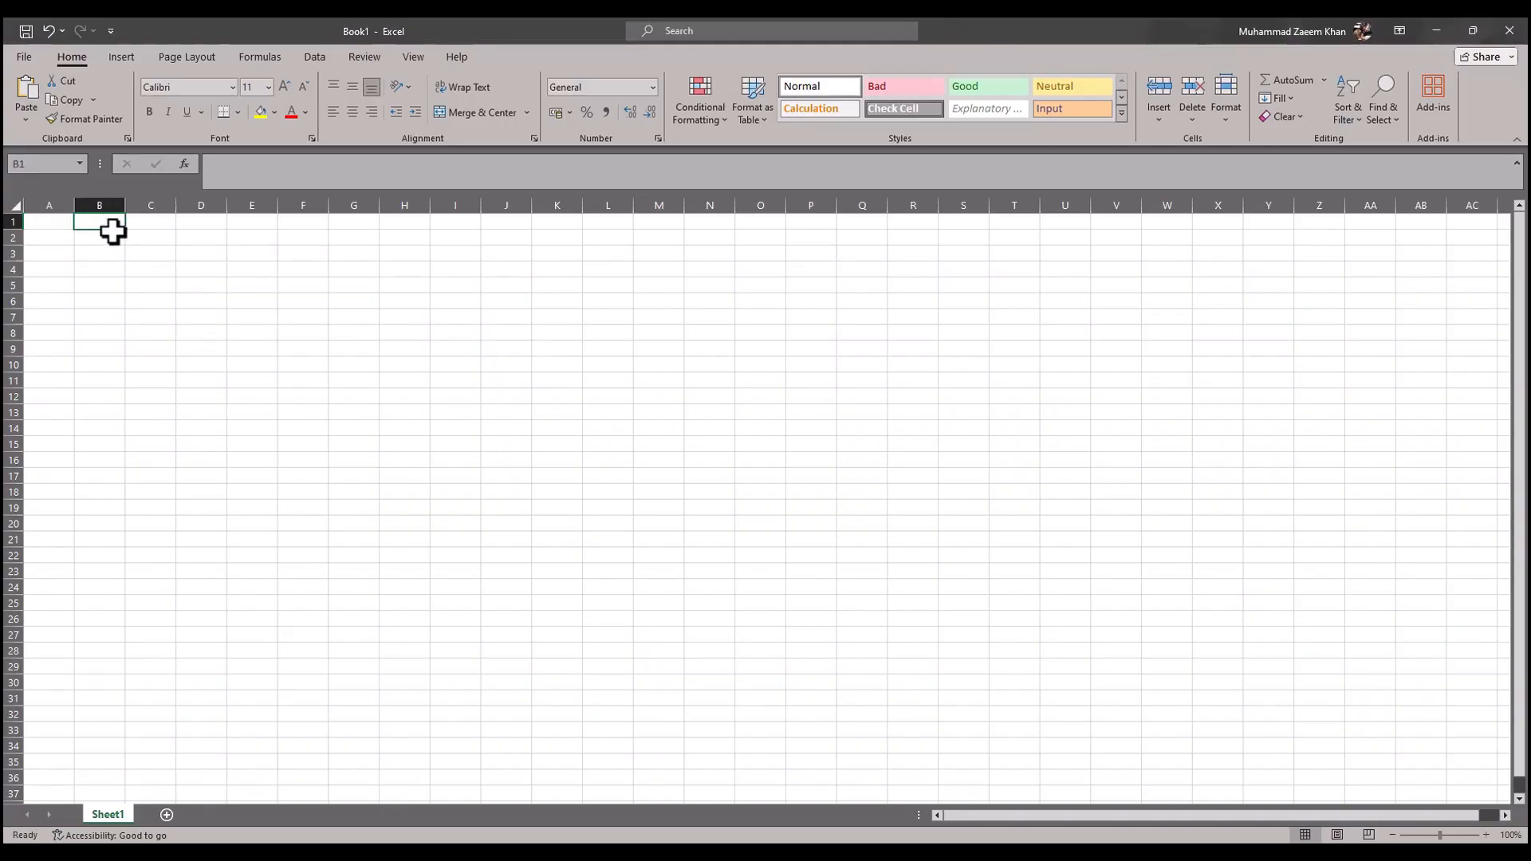
Step: Copy "Feb" from the article's series example into cell C1 of the Excel sheet
key("alt+Tab")
double_click(639, 598)
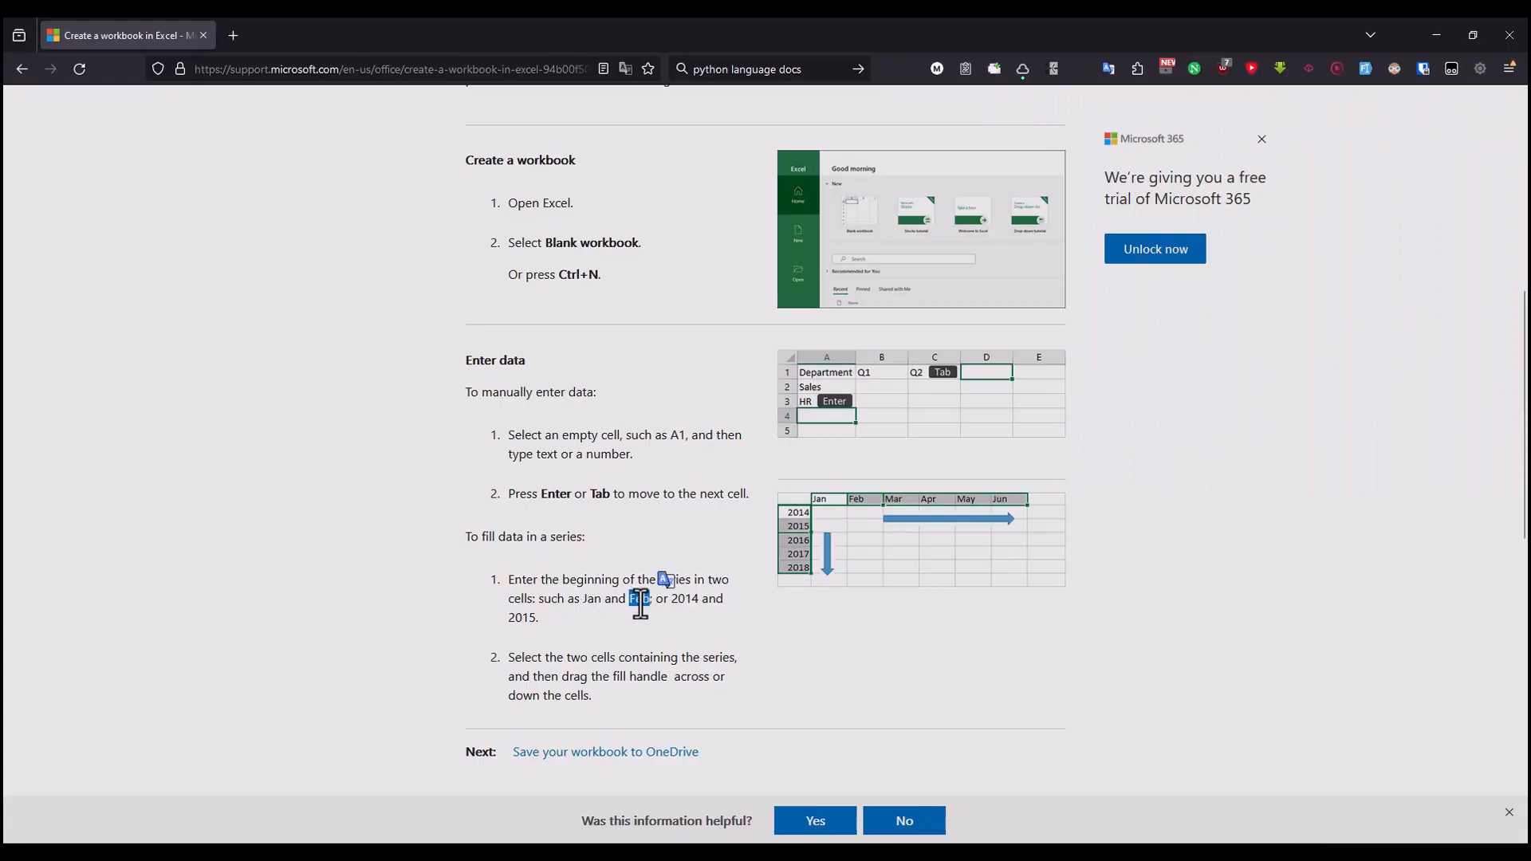
key("alt+Tab")
left_click(164, 219)
type("Feb")
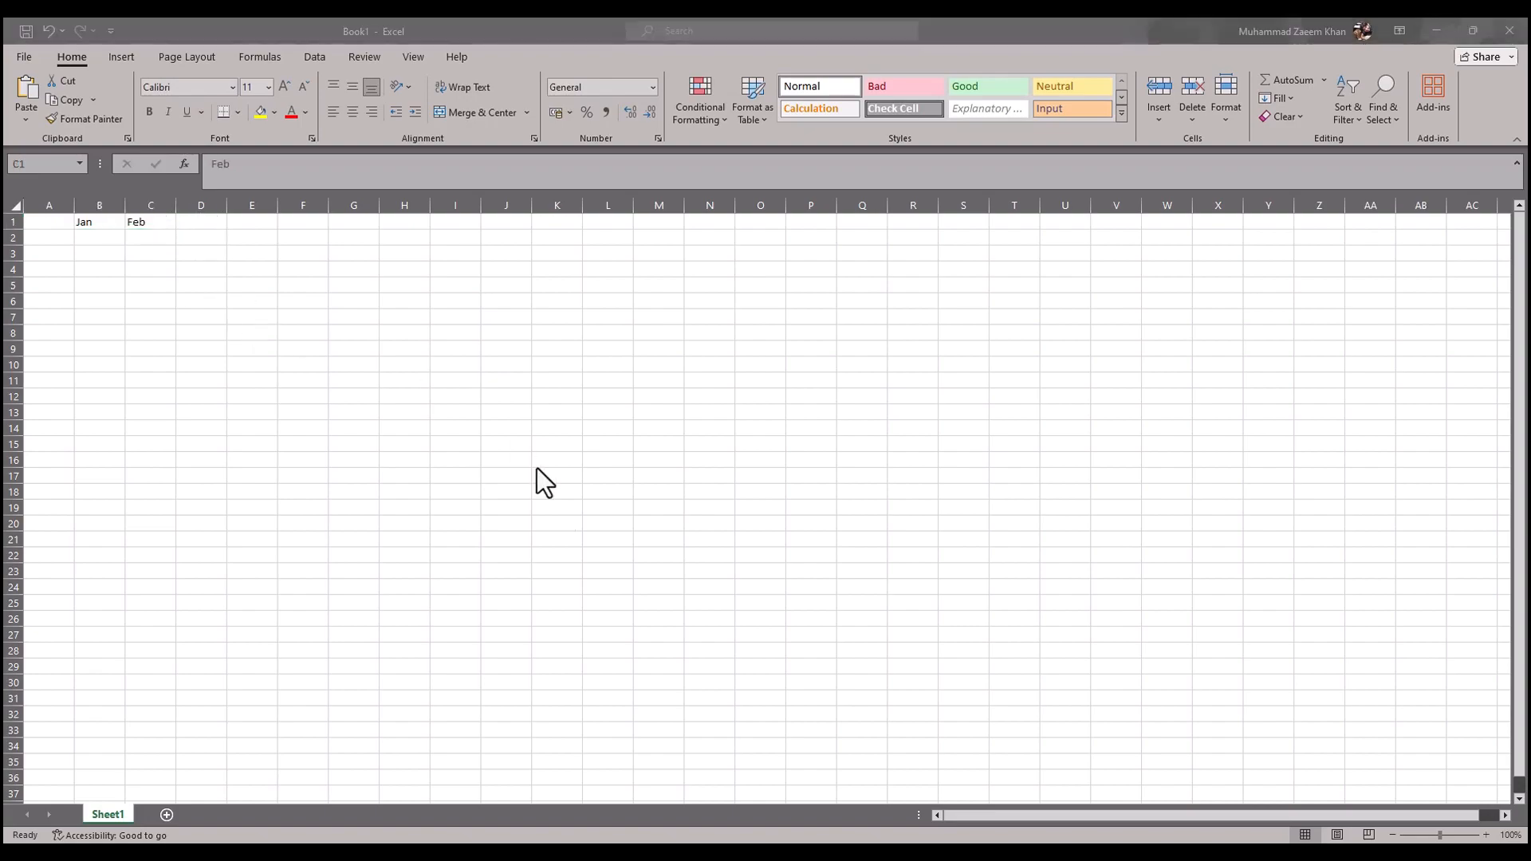
Step: Copy the years 2014 and 2015 from the article's series example into column A of the Excel sheet, below row 1
key("alt+Tab")
key("alt+Tab")
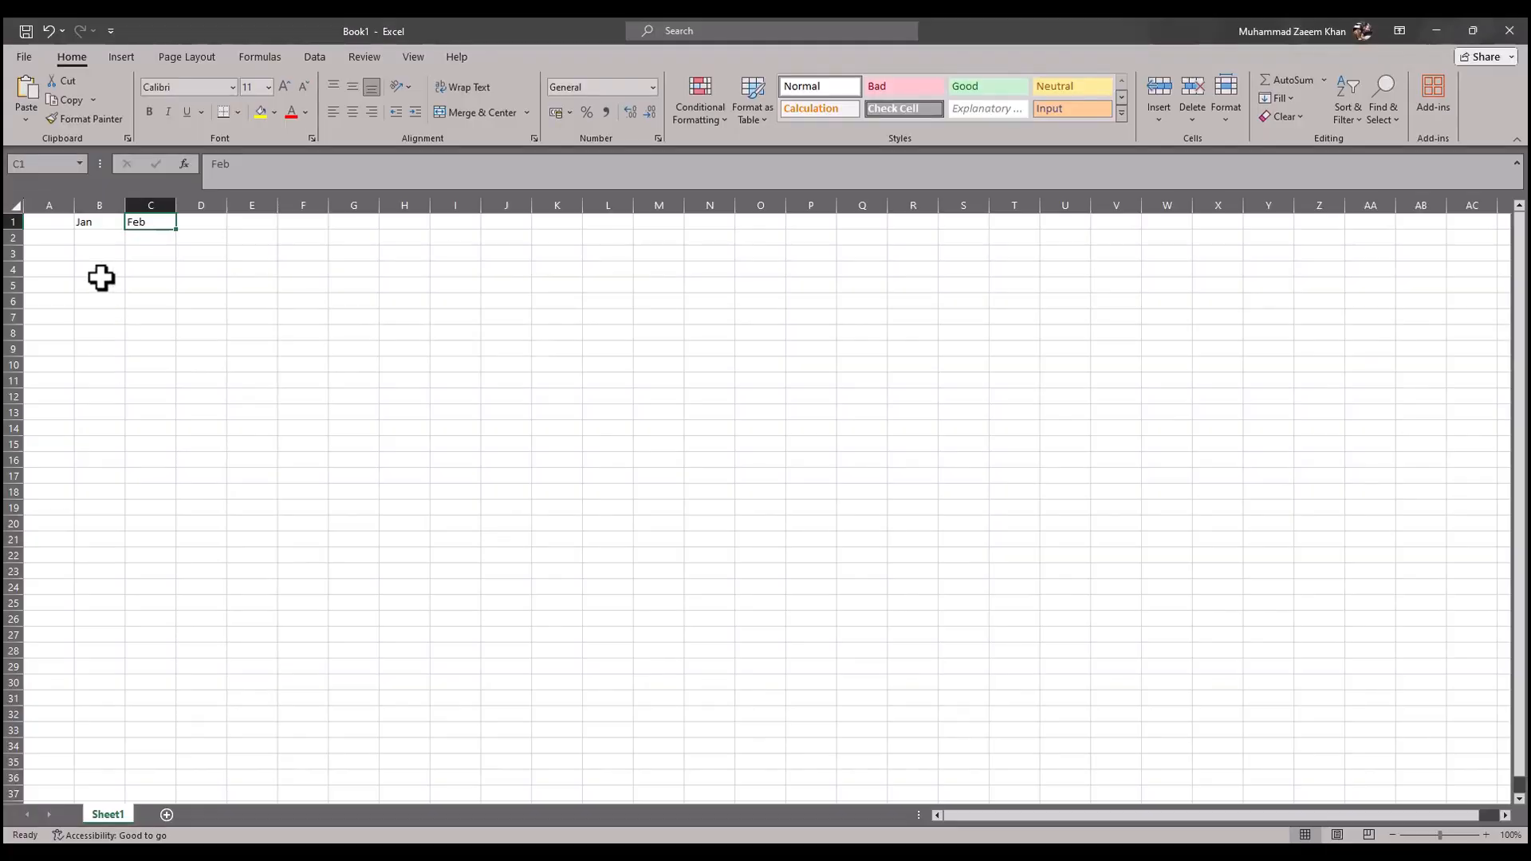
left_click(44, 252)
key("alt+Tab")
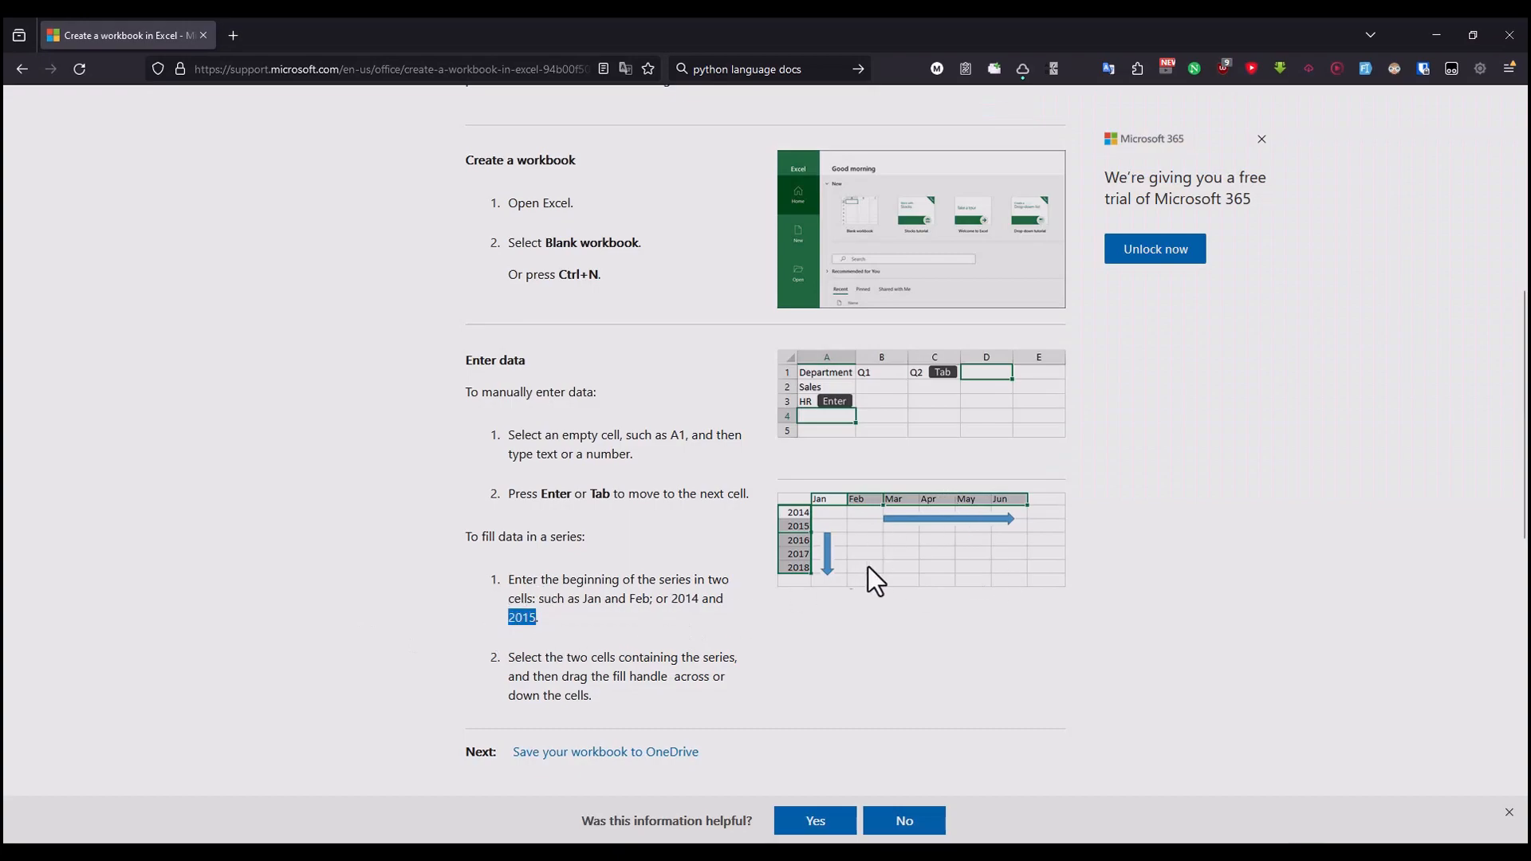
key("alt+Tab")
left_click(55, 253)
type("2015")
Step: Following the article's fill handle instruction, extend the months across row 1 to Oct and the years down column A to 2029 in Excel
key("alt+Tab")
left_click_drag(524, 659, 717, 659)
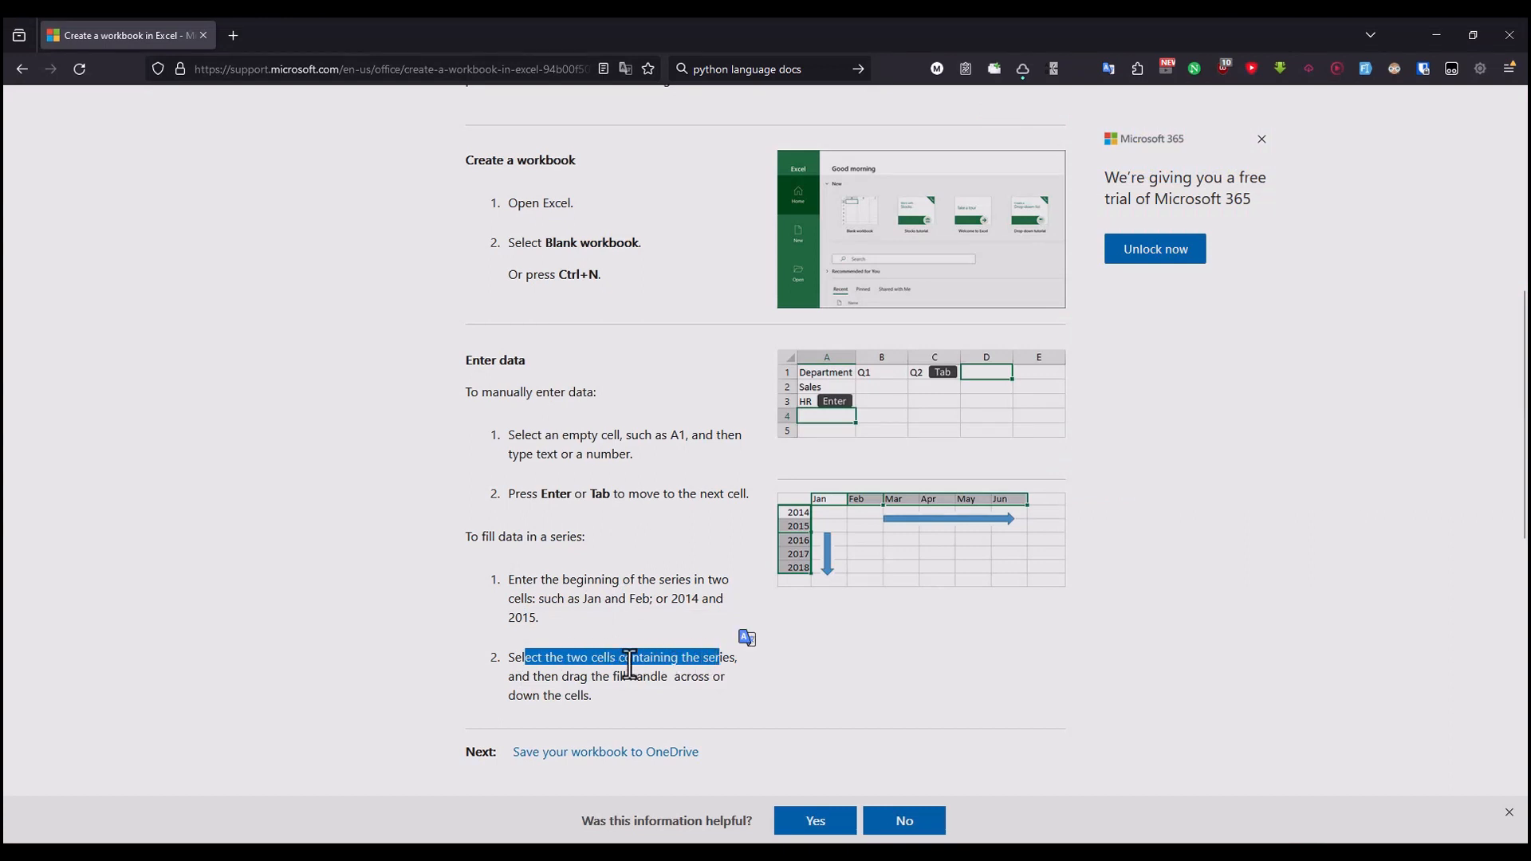
left_click_drag(532, 676, 714, 679)
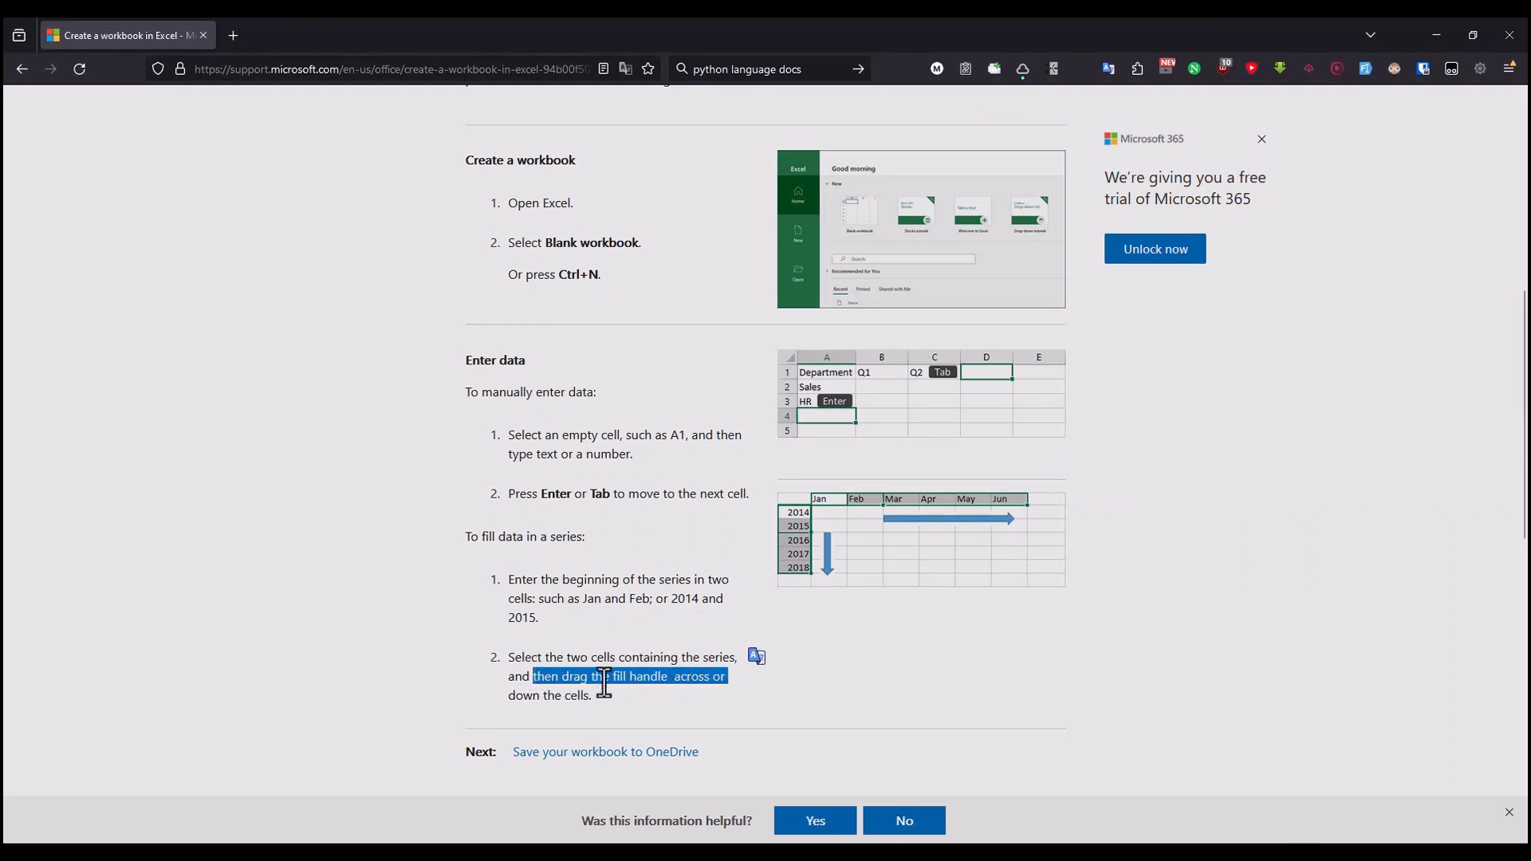
key("alt+Tab")
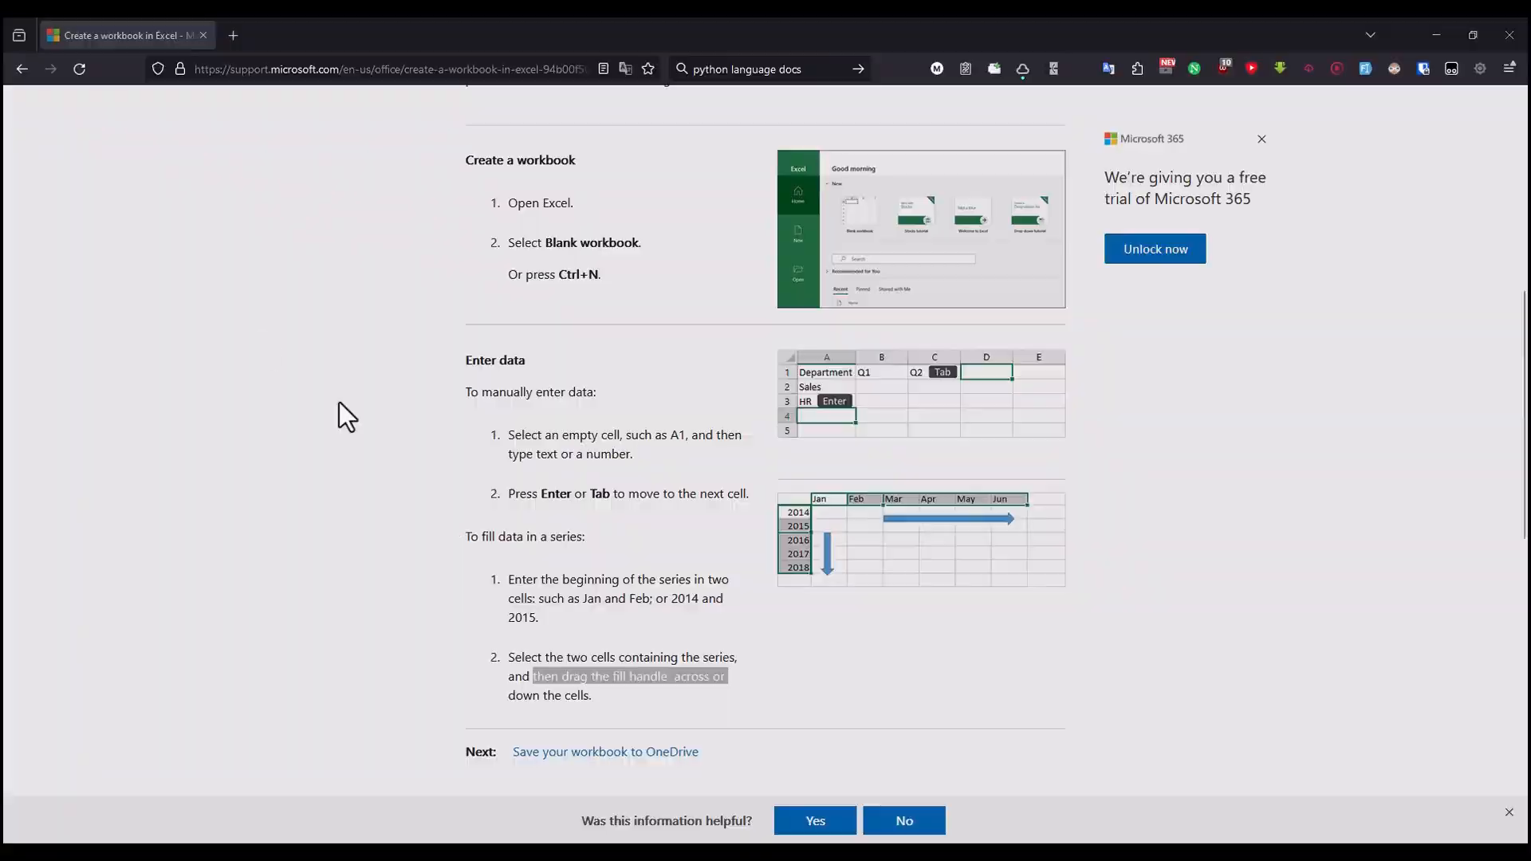
left_click(96, 224)
left_click_drag(163, 224, 567, 227)
left_click(56, 253)
left_click_drag(54, 238, 71, 486)
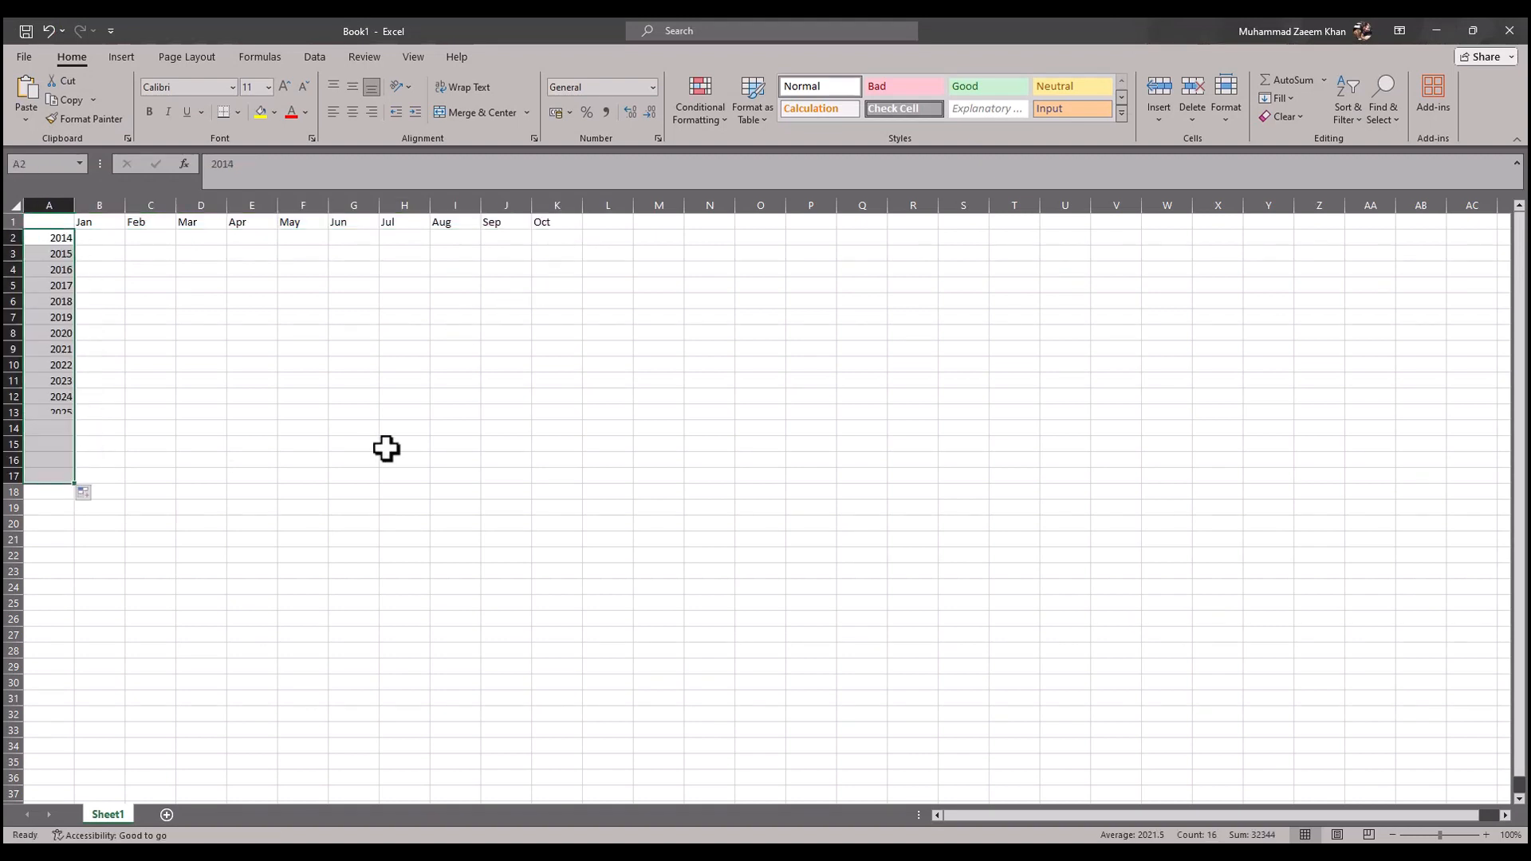
Step: Switch to the browser article and review its sections on manually entering data and filling data in a series
key("alt+Tab")
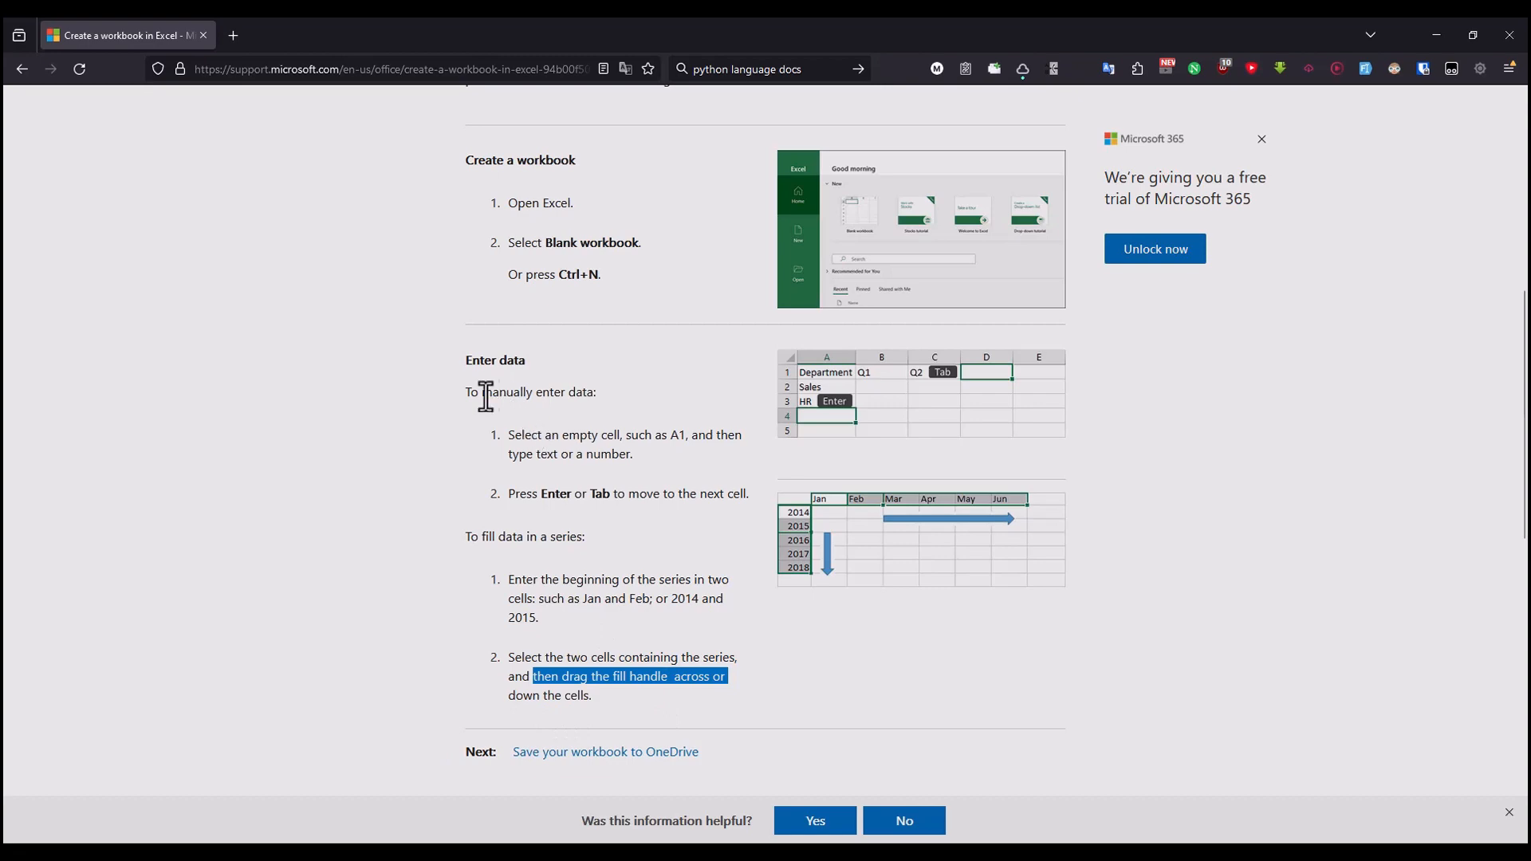
left_click_drag(483, 391, 552, 391)
scroll(526, 363, "up", 1)
scroll(519, 351, "down", 1)
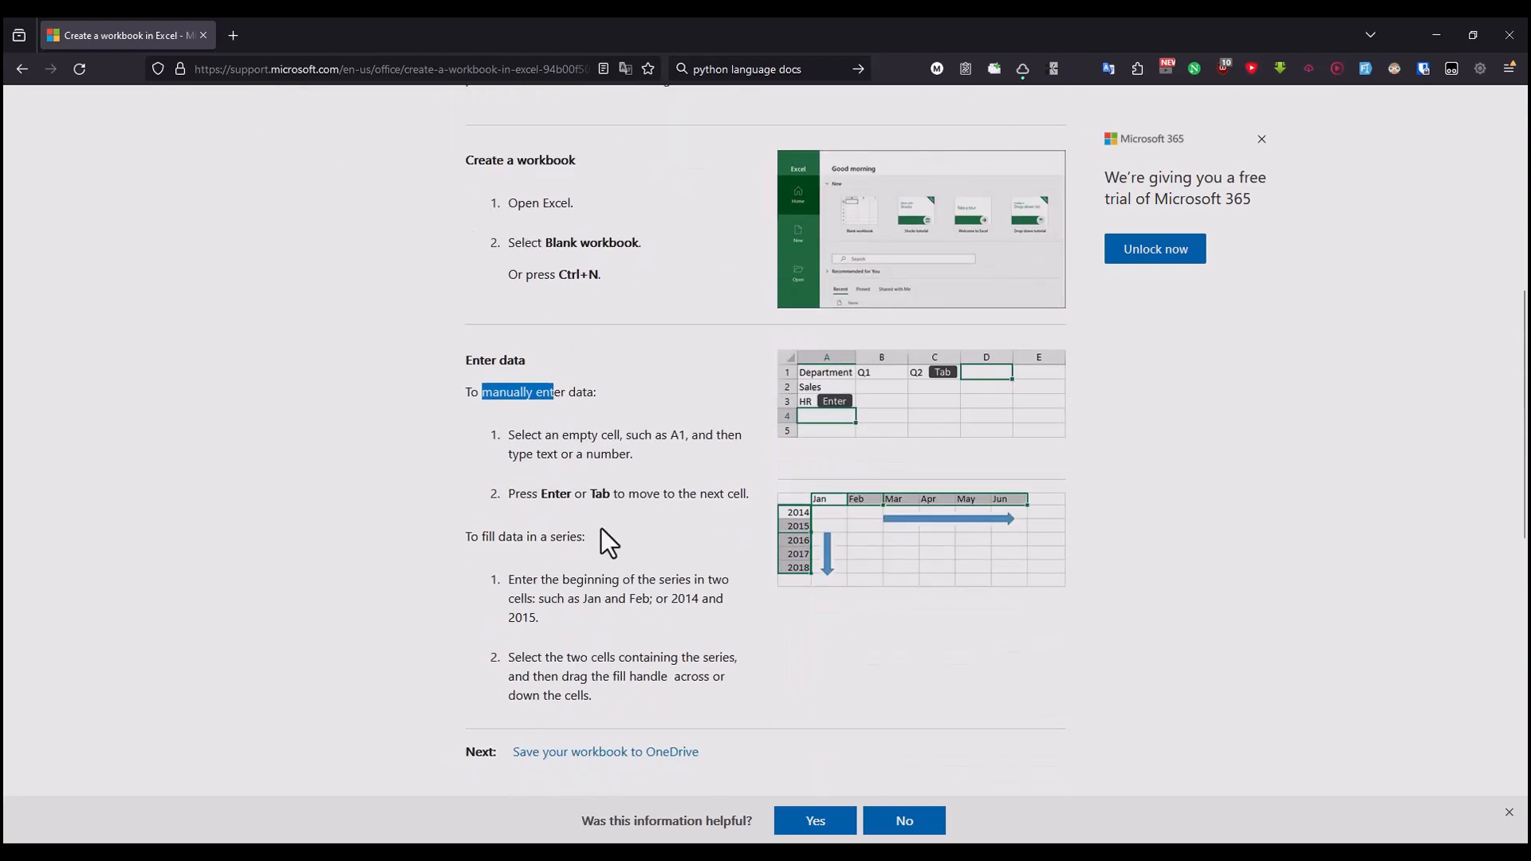
left_click_drag(467, 536, 536, 536)
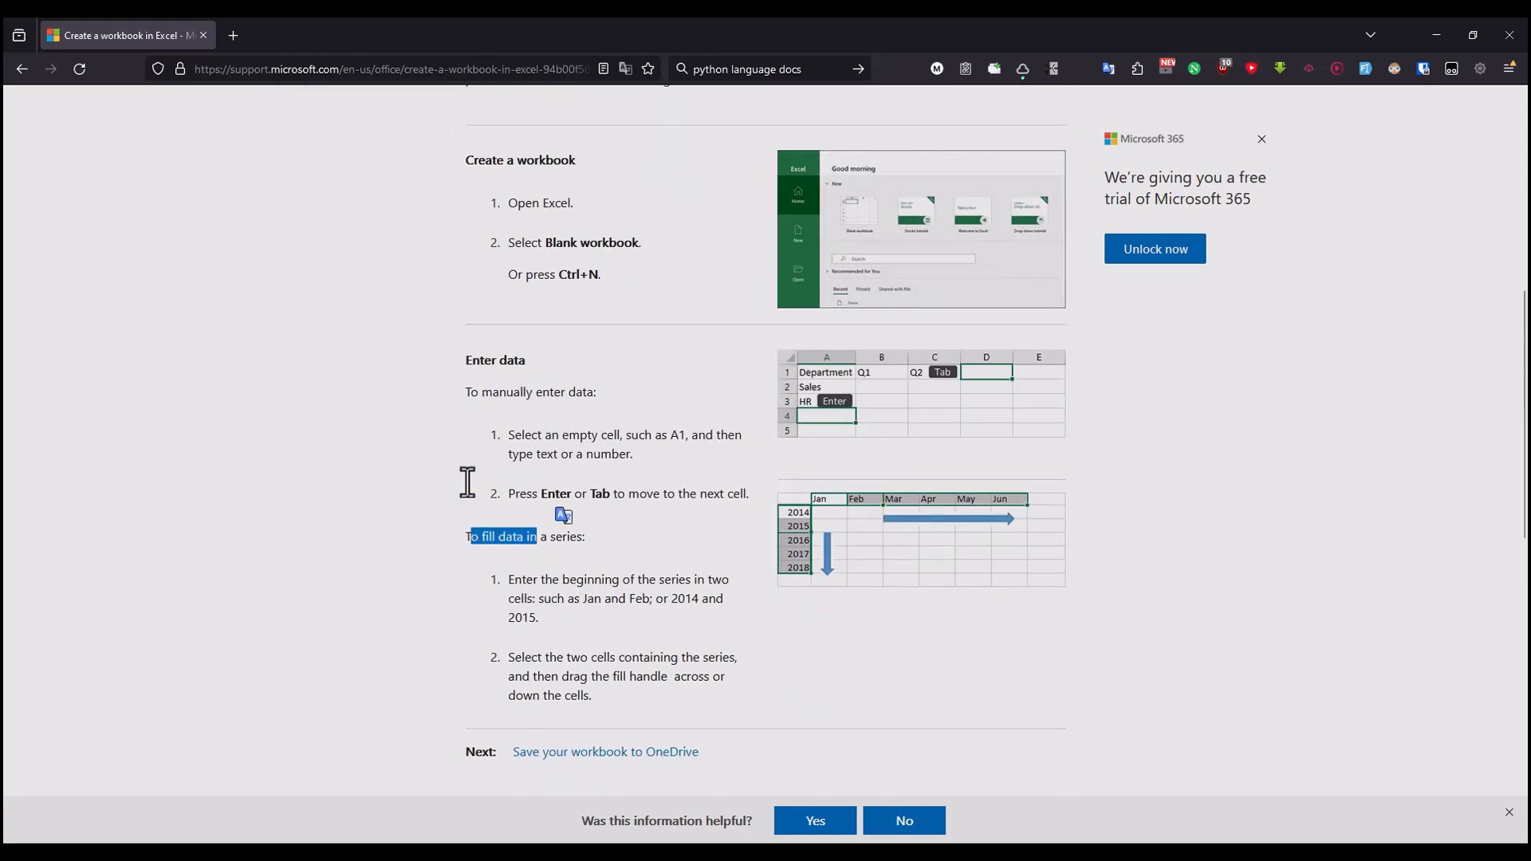
key("alt+Tab")
key("alt+Tab")
scroll(722, 574, "down", 2)
scroll(724, 555, "up", 10)
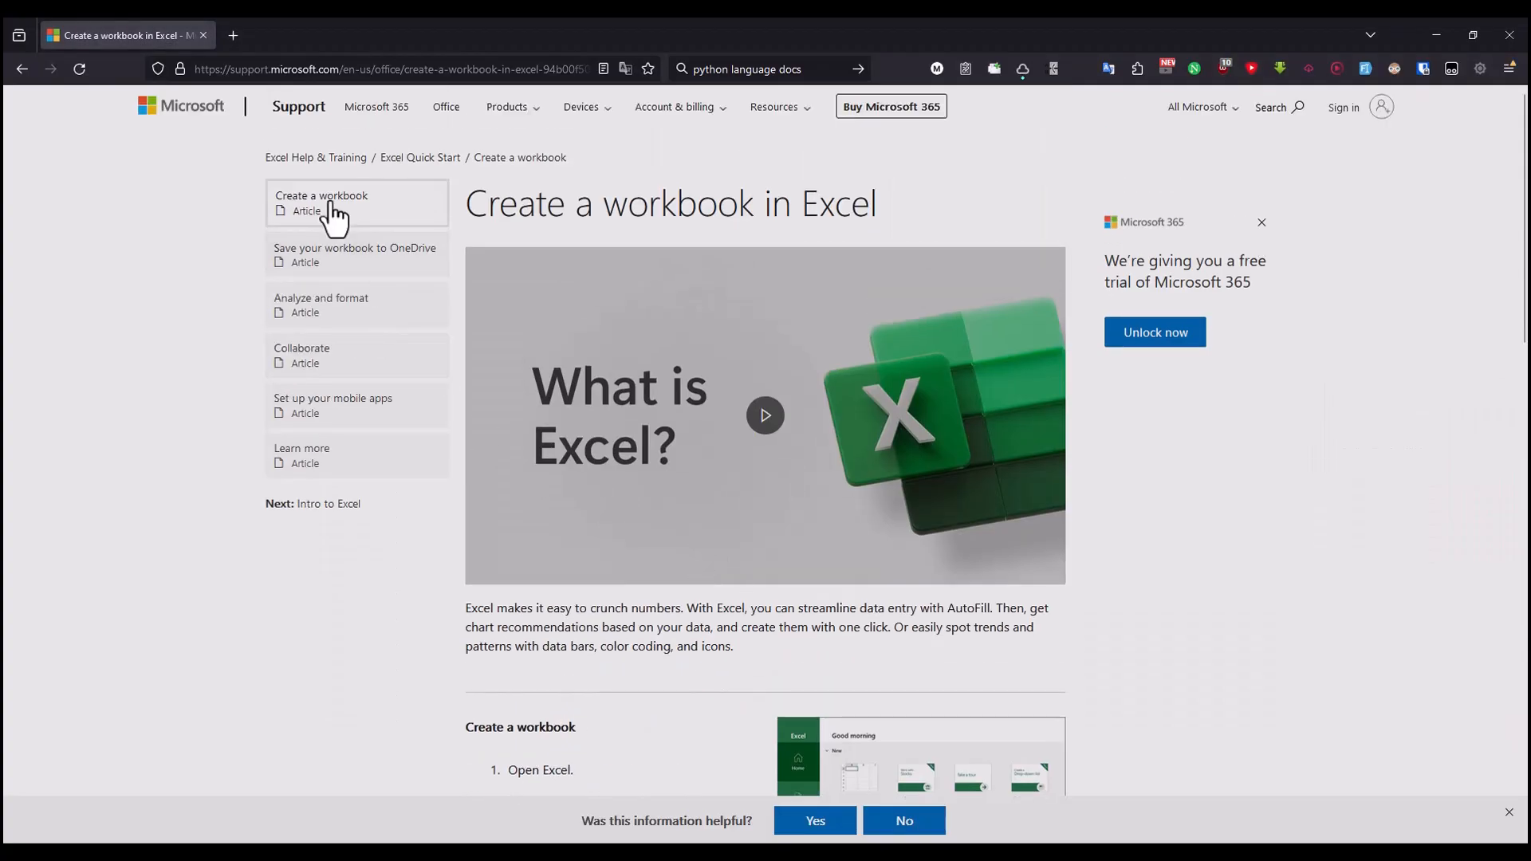
Step: Open the "Save your workbook to OneDrive" article and read its introduction and Save As instruction
left_click(379, 268)
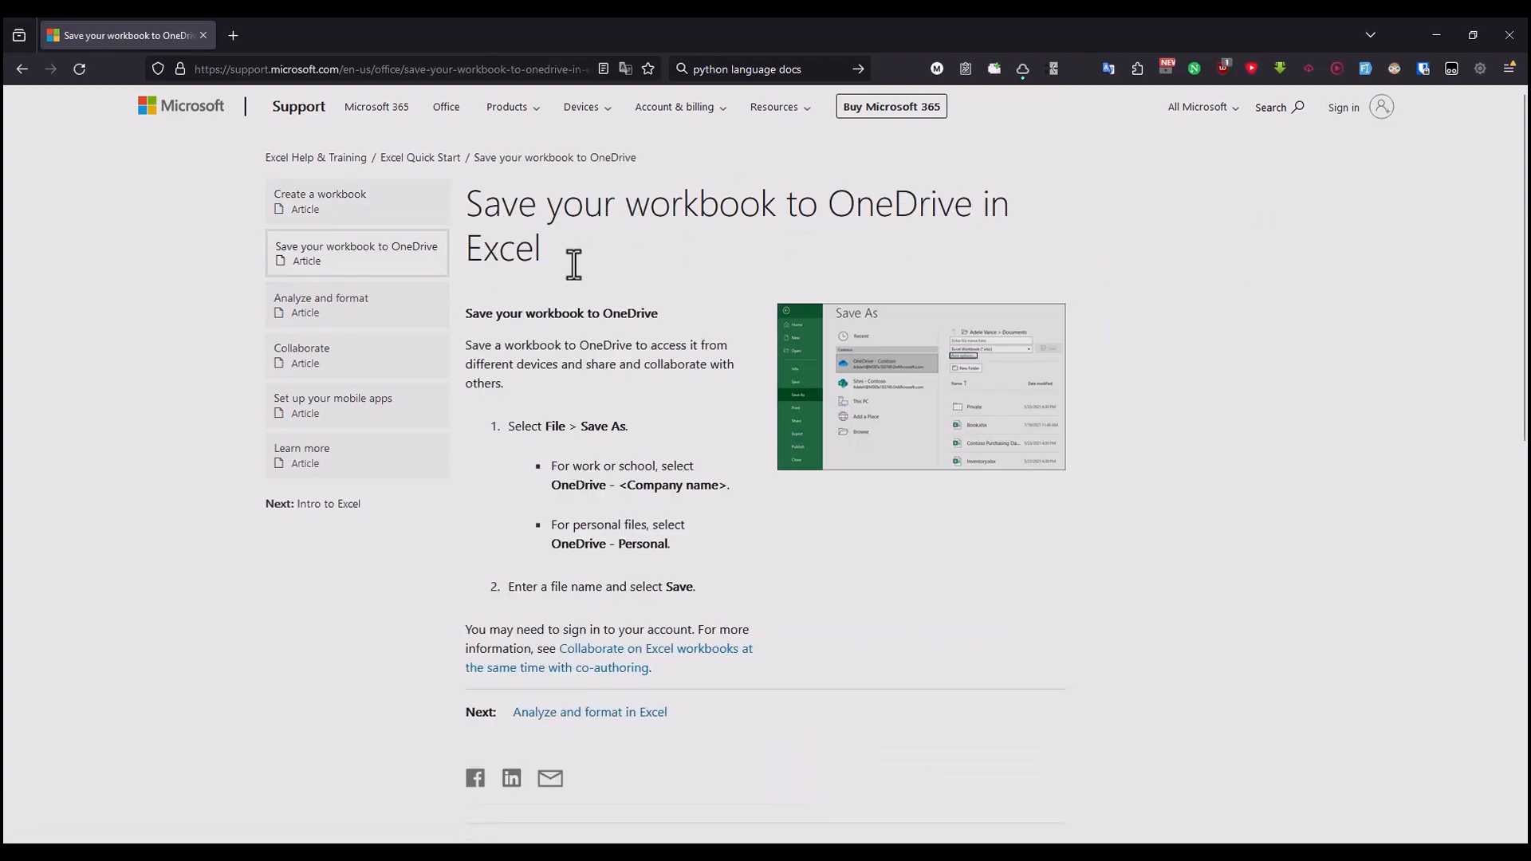
key("alt+Tab")
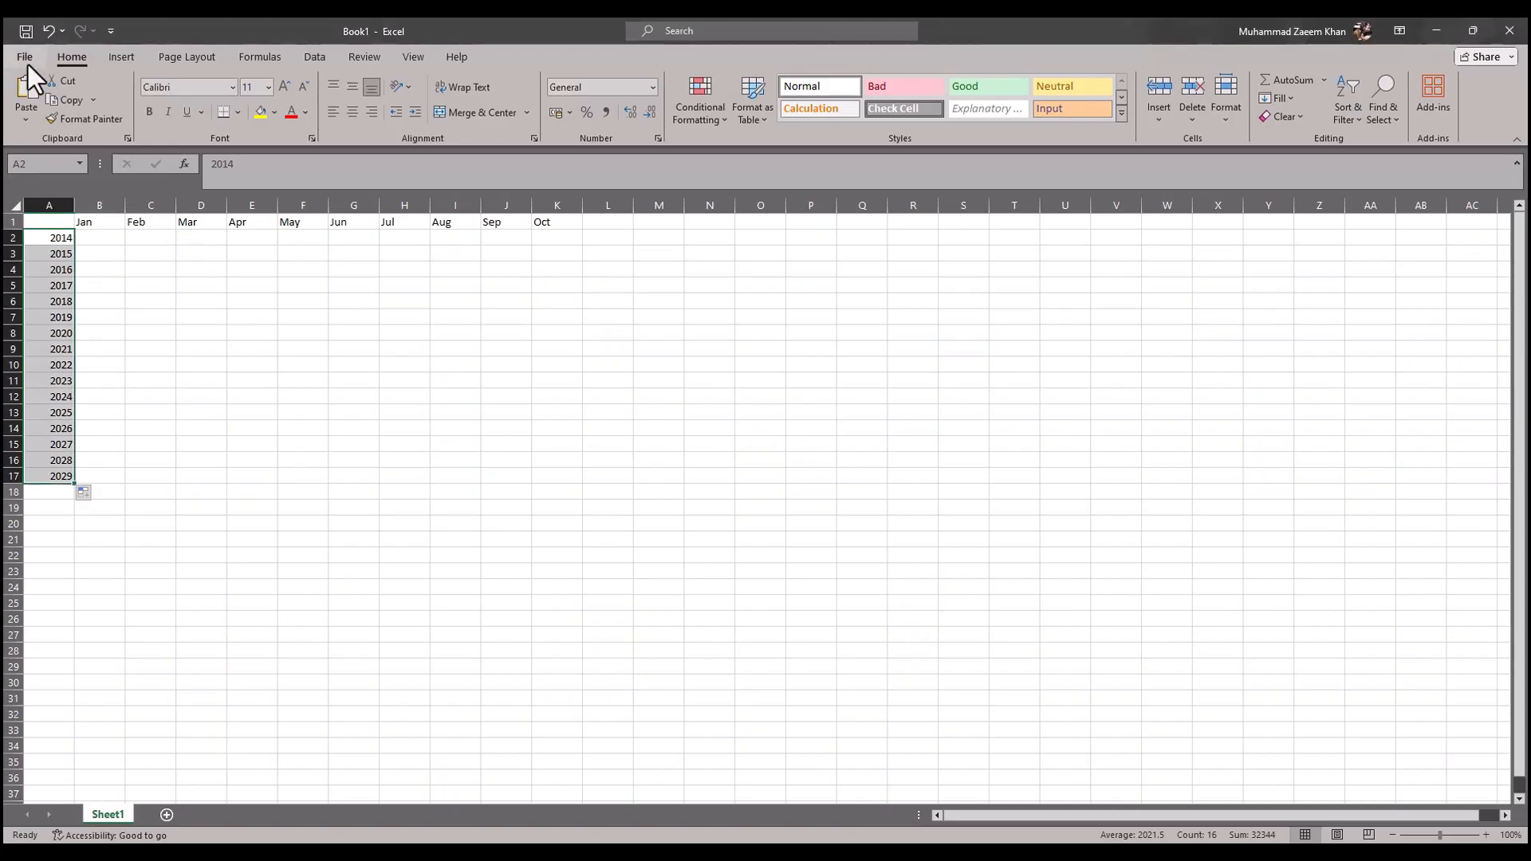
key("alt+Tab")
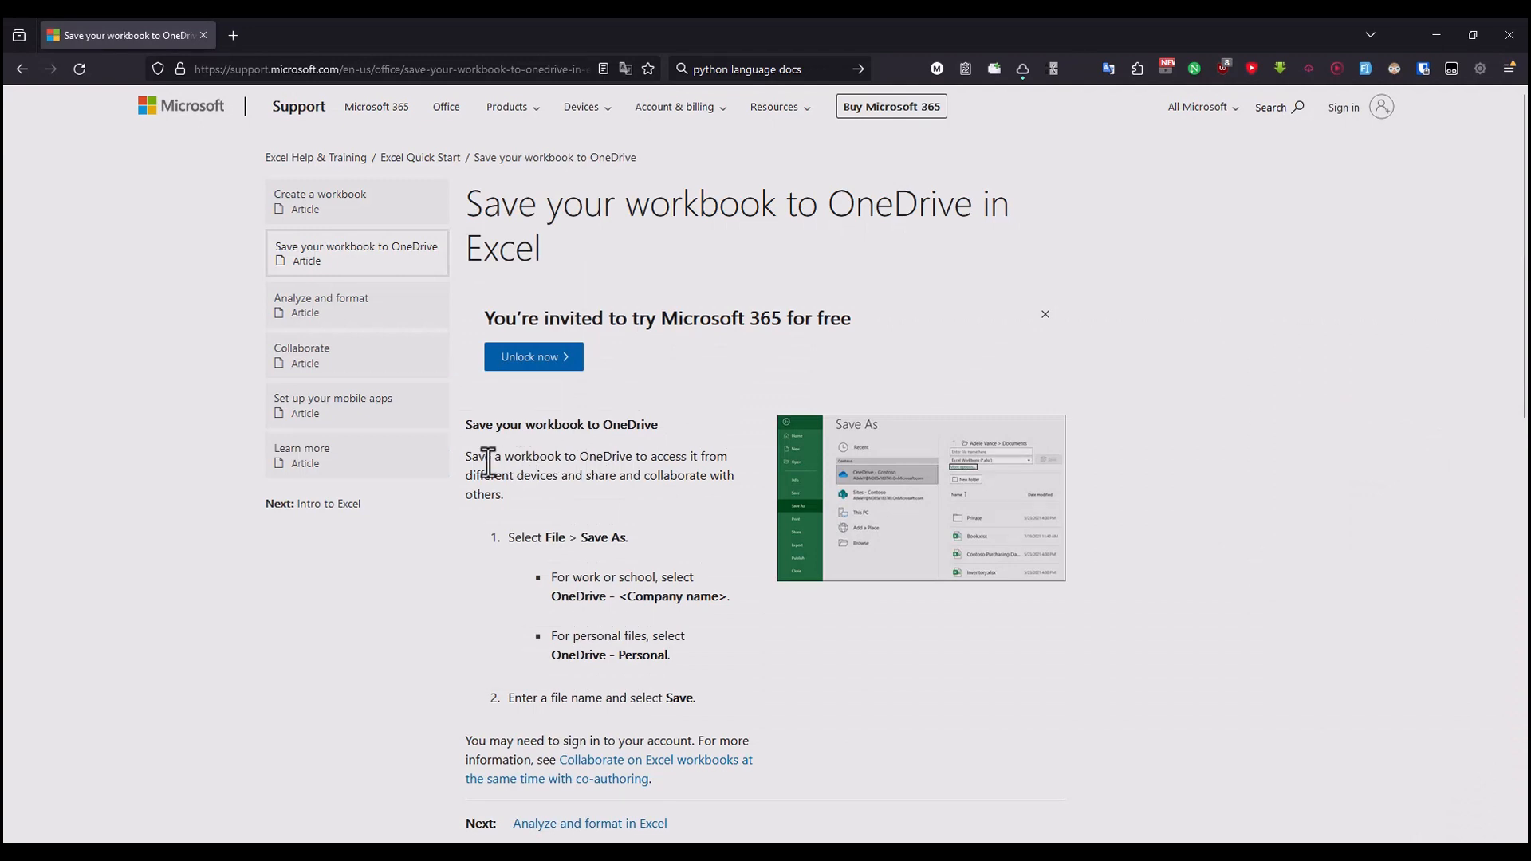
left_click_drag(492, 456, 732, 466)
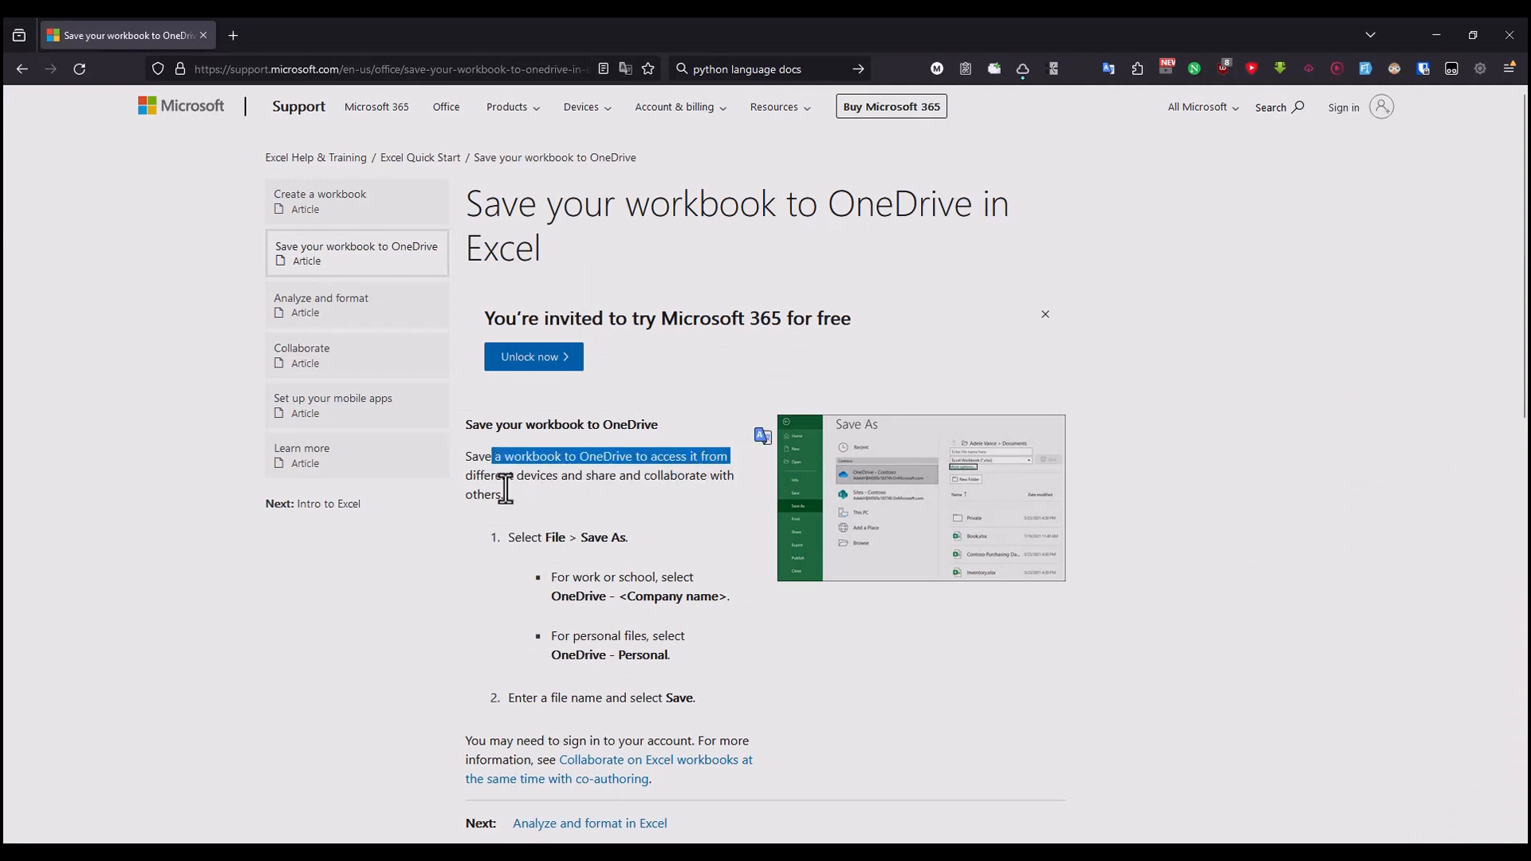
left_click_drag(475, 482, 544, 479)
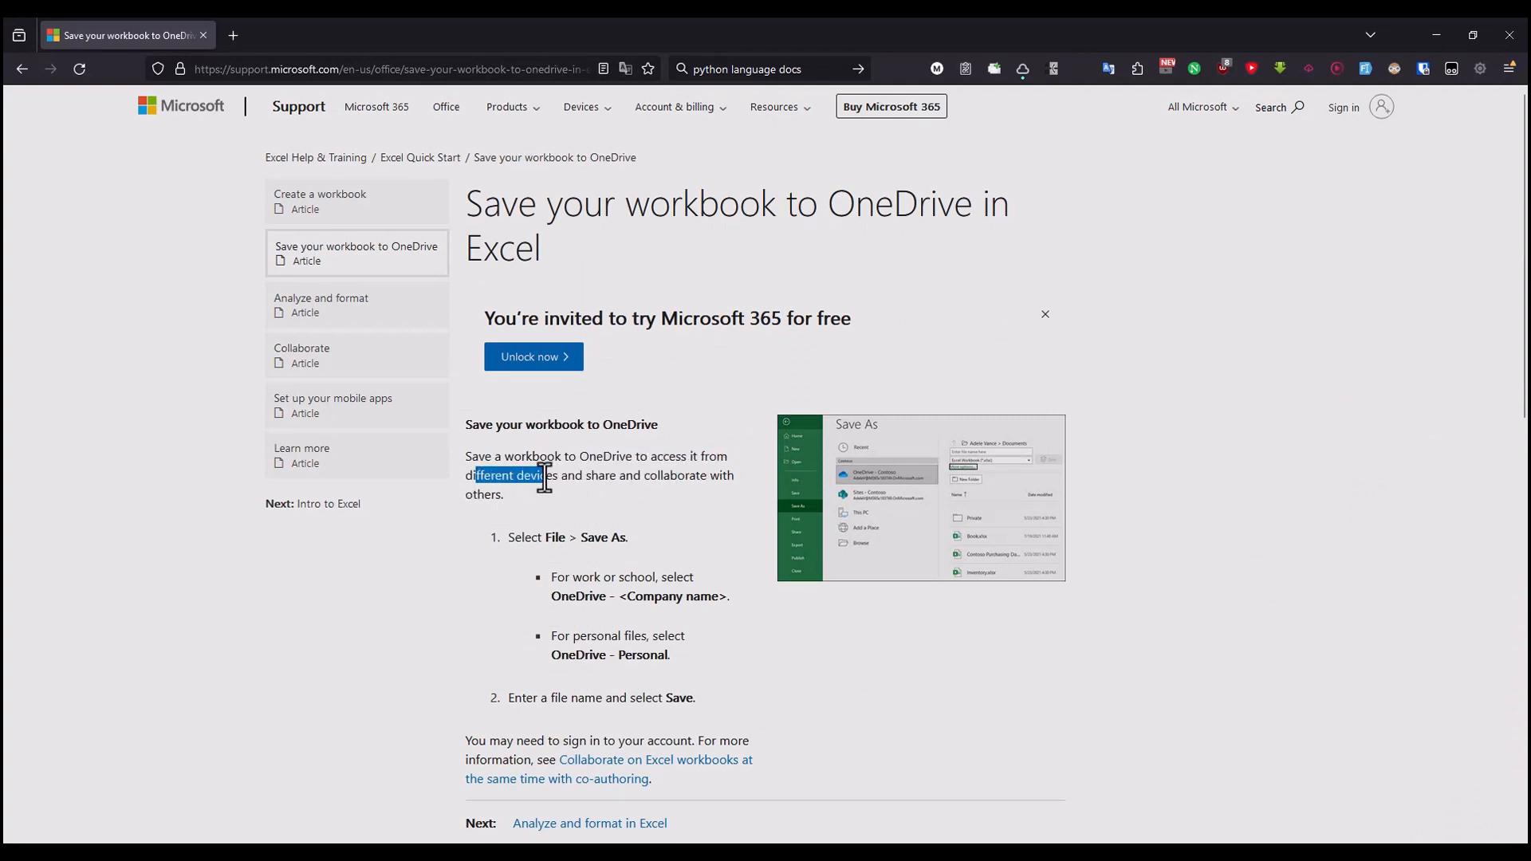
left_click(676, 466)
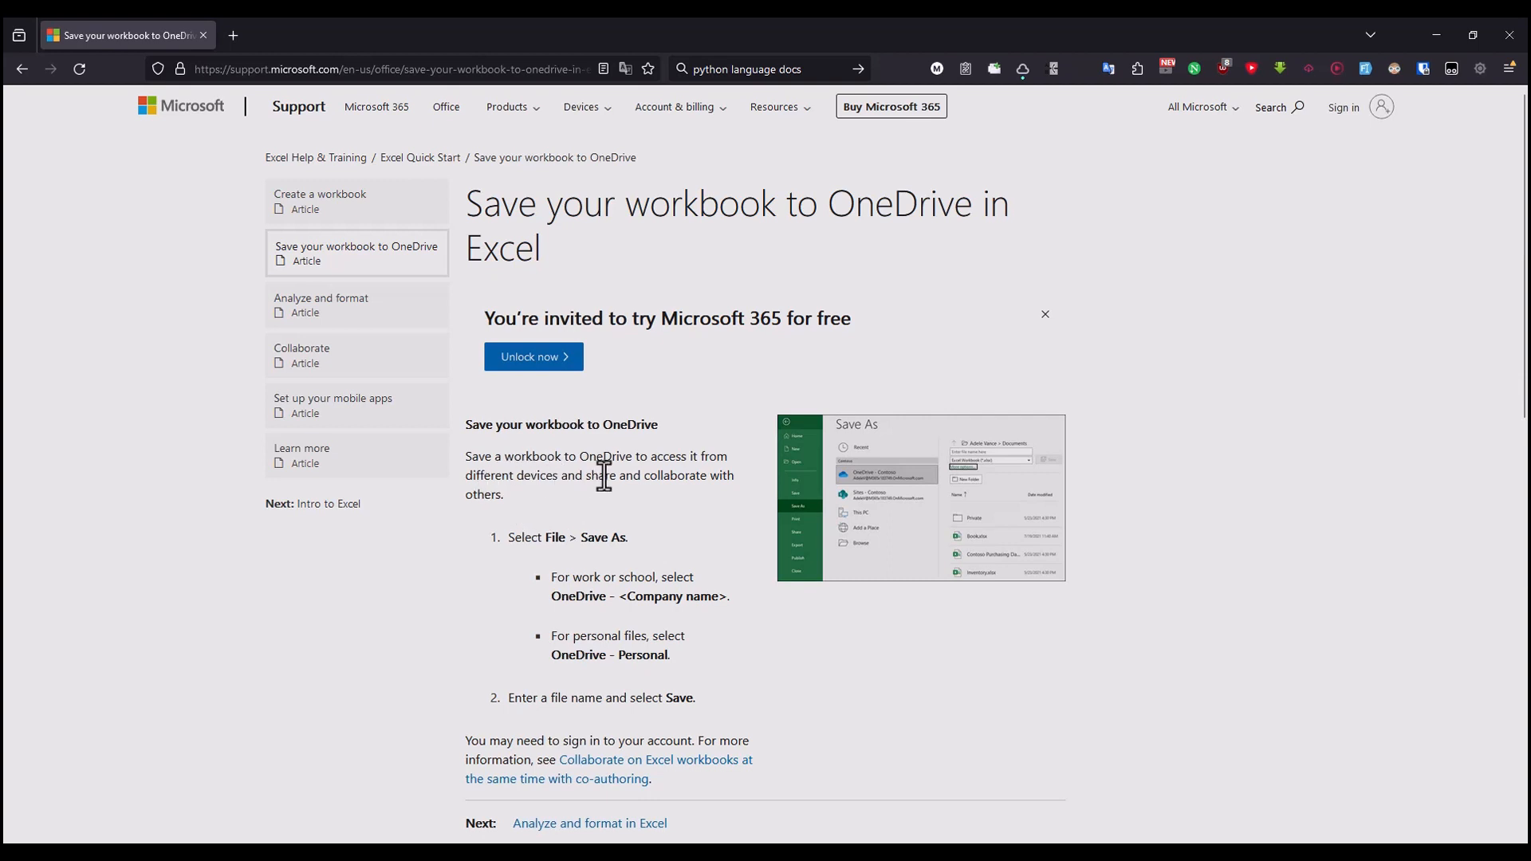
left_click(705, 478)
left_click_drag(525, 538, 647, 546)
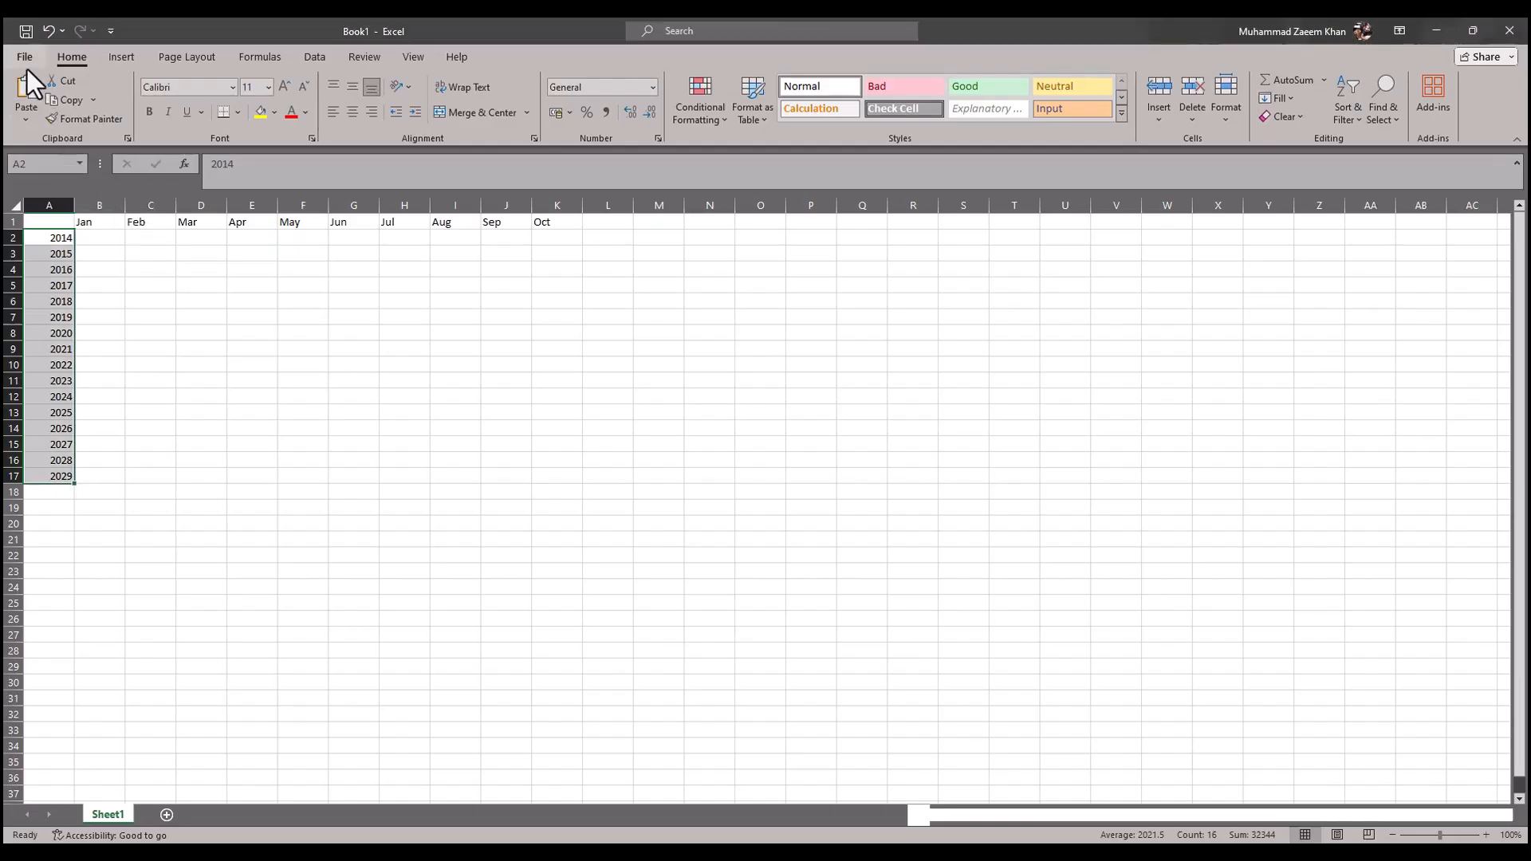
Step: Open Save As in Excel, check the article's work and personal options, and choose the OneDrive - Personal folder as the location
left_click(27, 62)
left_click(48, 303)
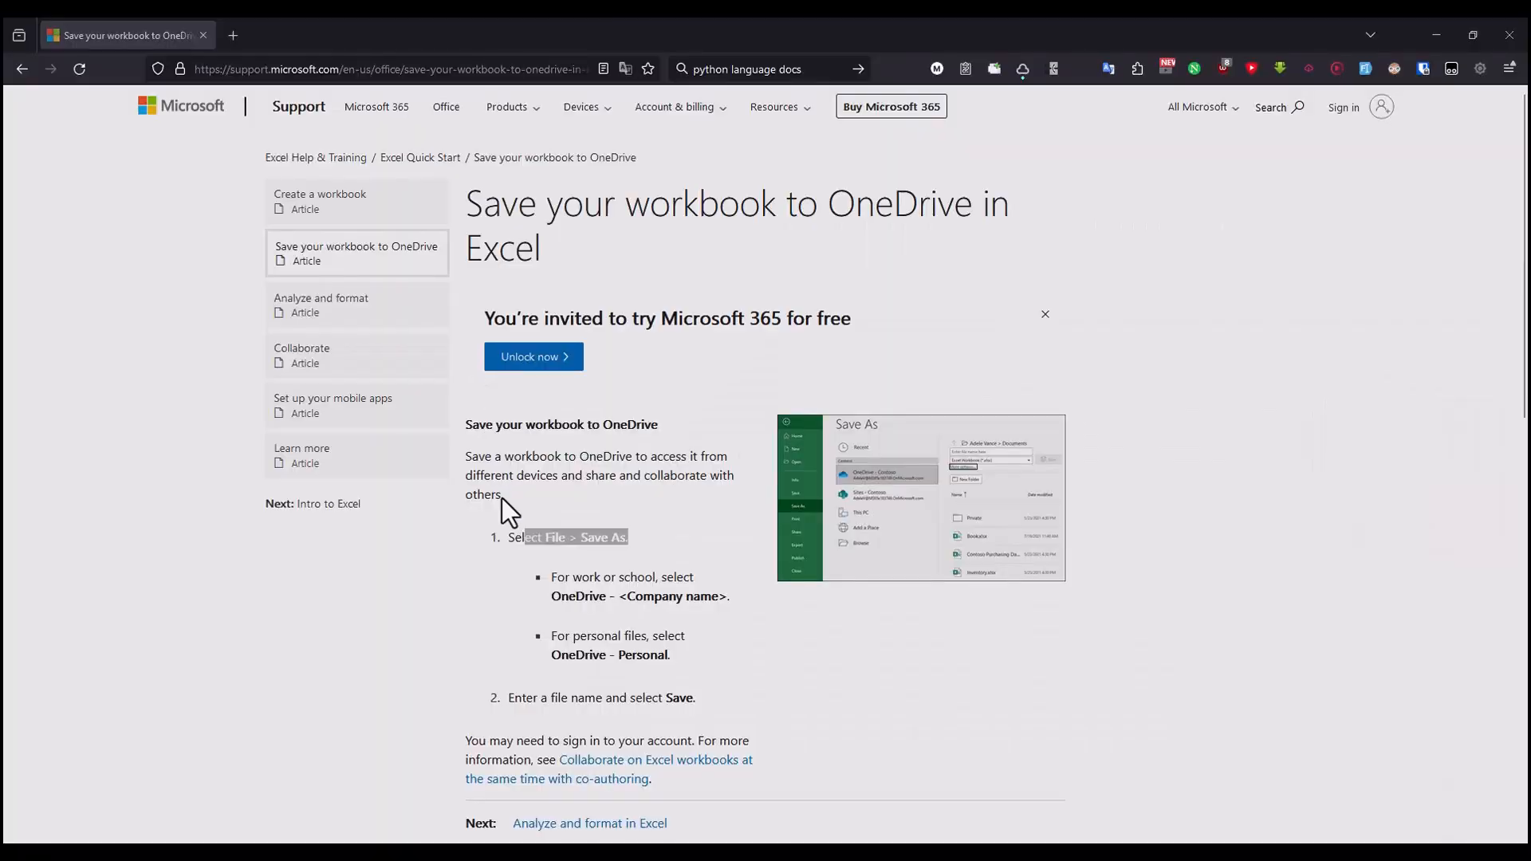
left_click_drag(573, 577, 700, 589)
left_click(642, 605)
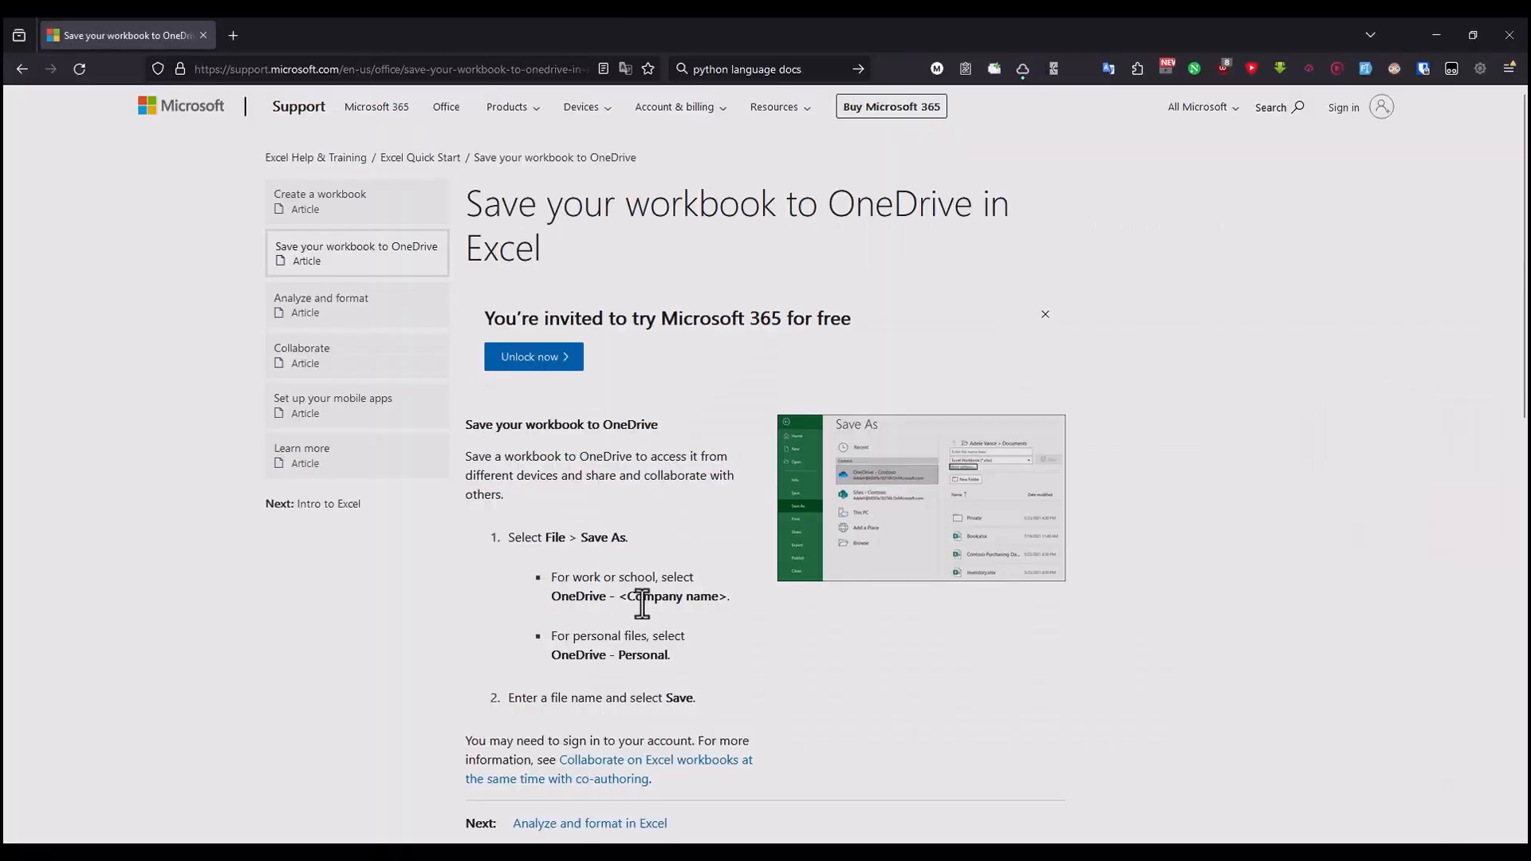
left_click_drag(565, 576, 711, 598)
left_click_drag(570, 643, 669, 660)
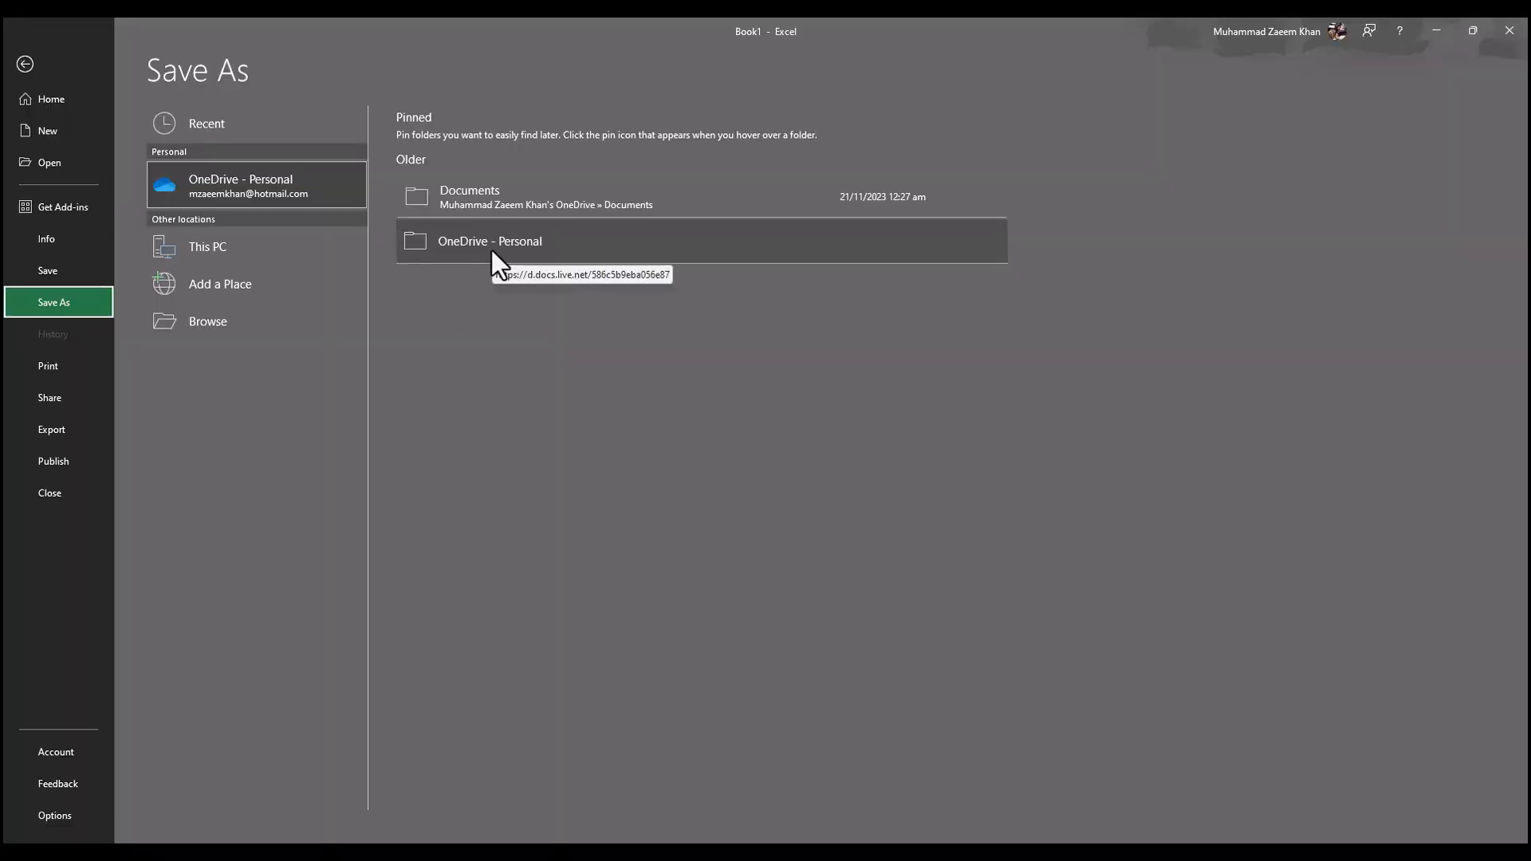
left_click(492, 251)
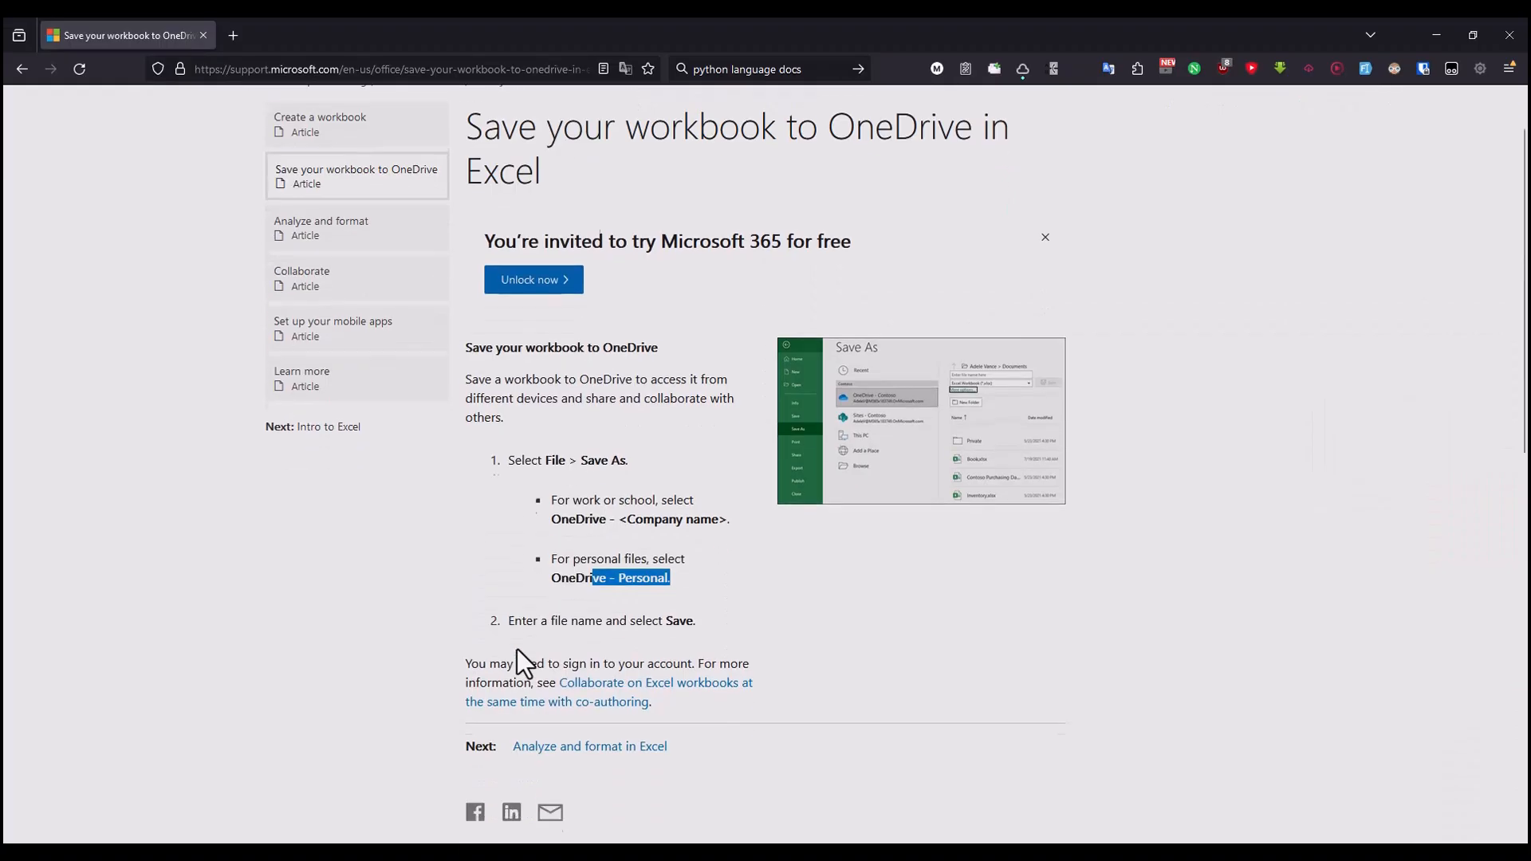
Step: Check the article's file name and sign-in notes, and save the workbook to OneDrive as Book1.xlsx in Excel
left_click_drag(523, 617, 659, 619)
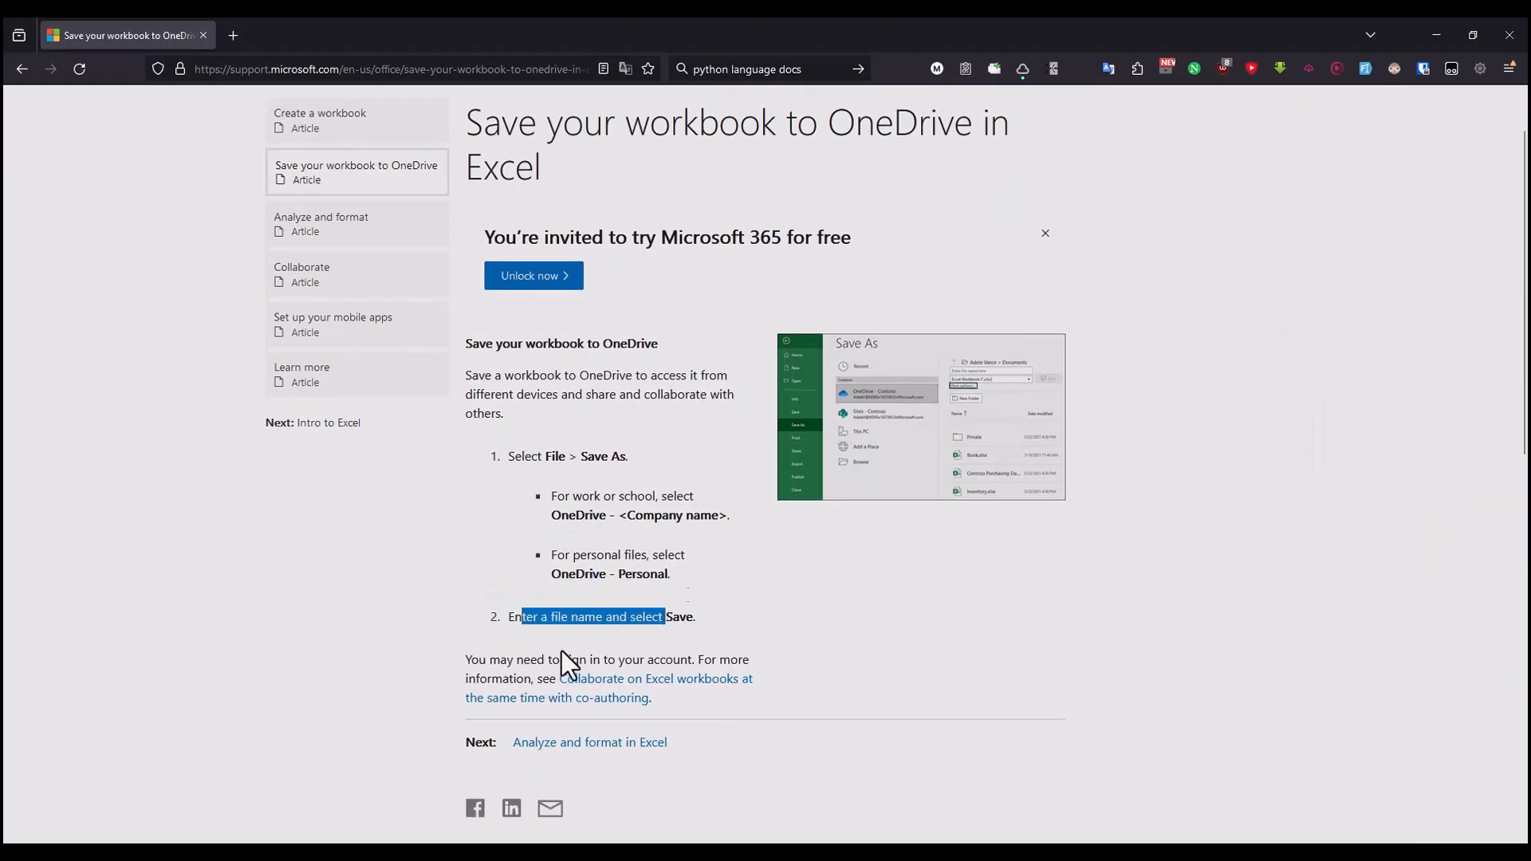
left_click_drag(489, 660, 667, 660)
key("alt+Tab")
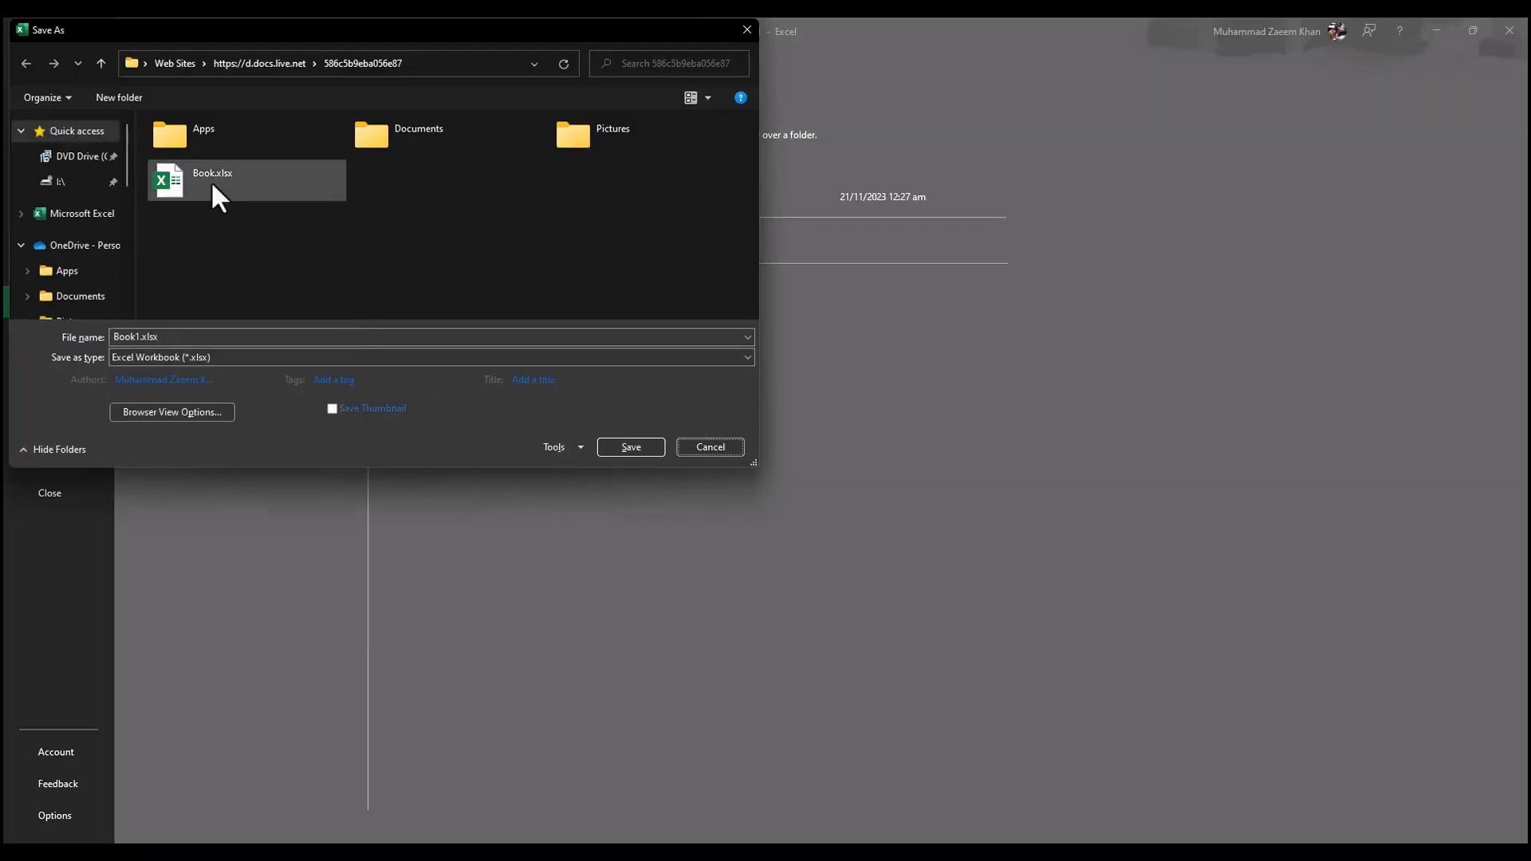
double_click(224, 337)
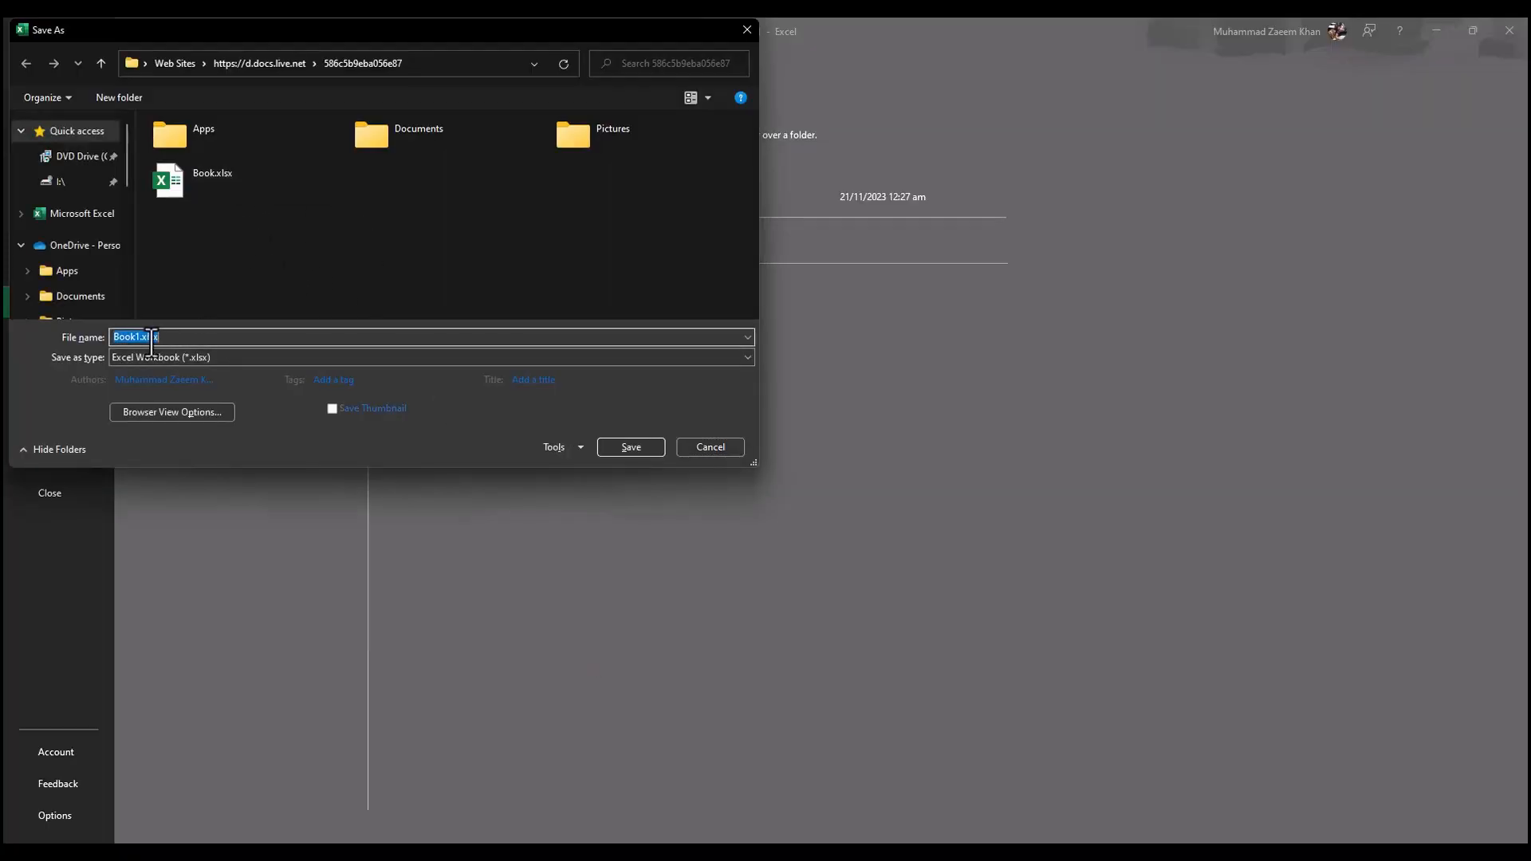
Step: Return to the browser, open the "Analyze and format" article and examine its section on filling a column with Flash Fill
key("alt+Tab")
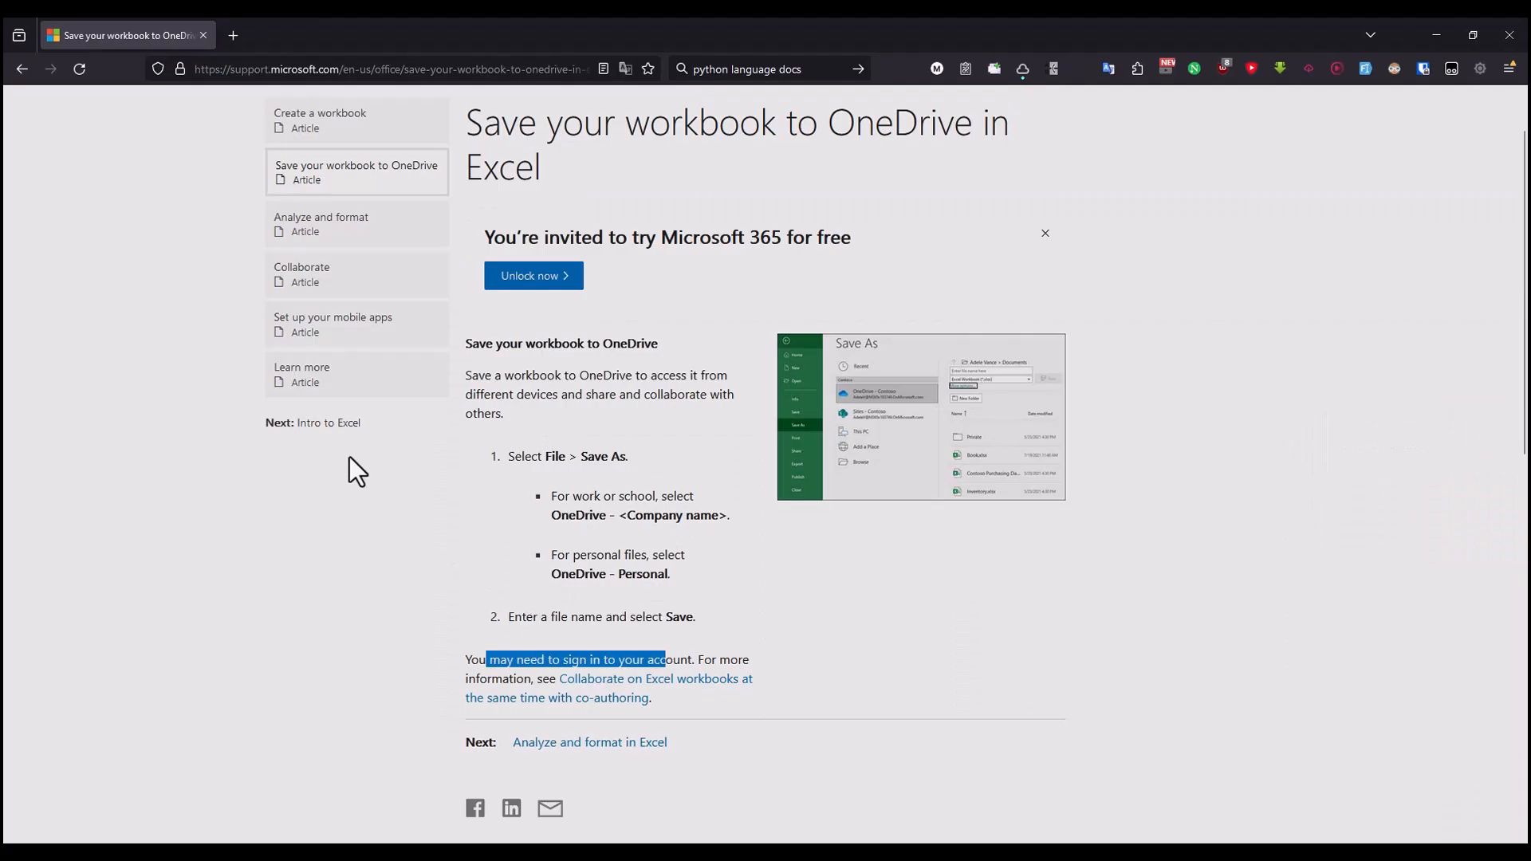
scroll(350, 457, "up", 2)
left_click(343, 302)
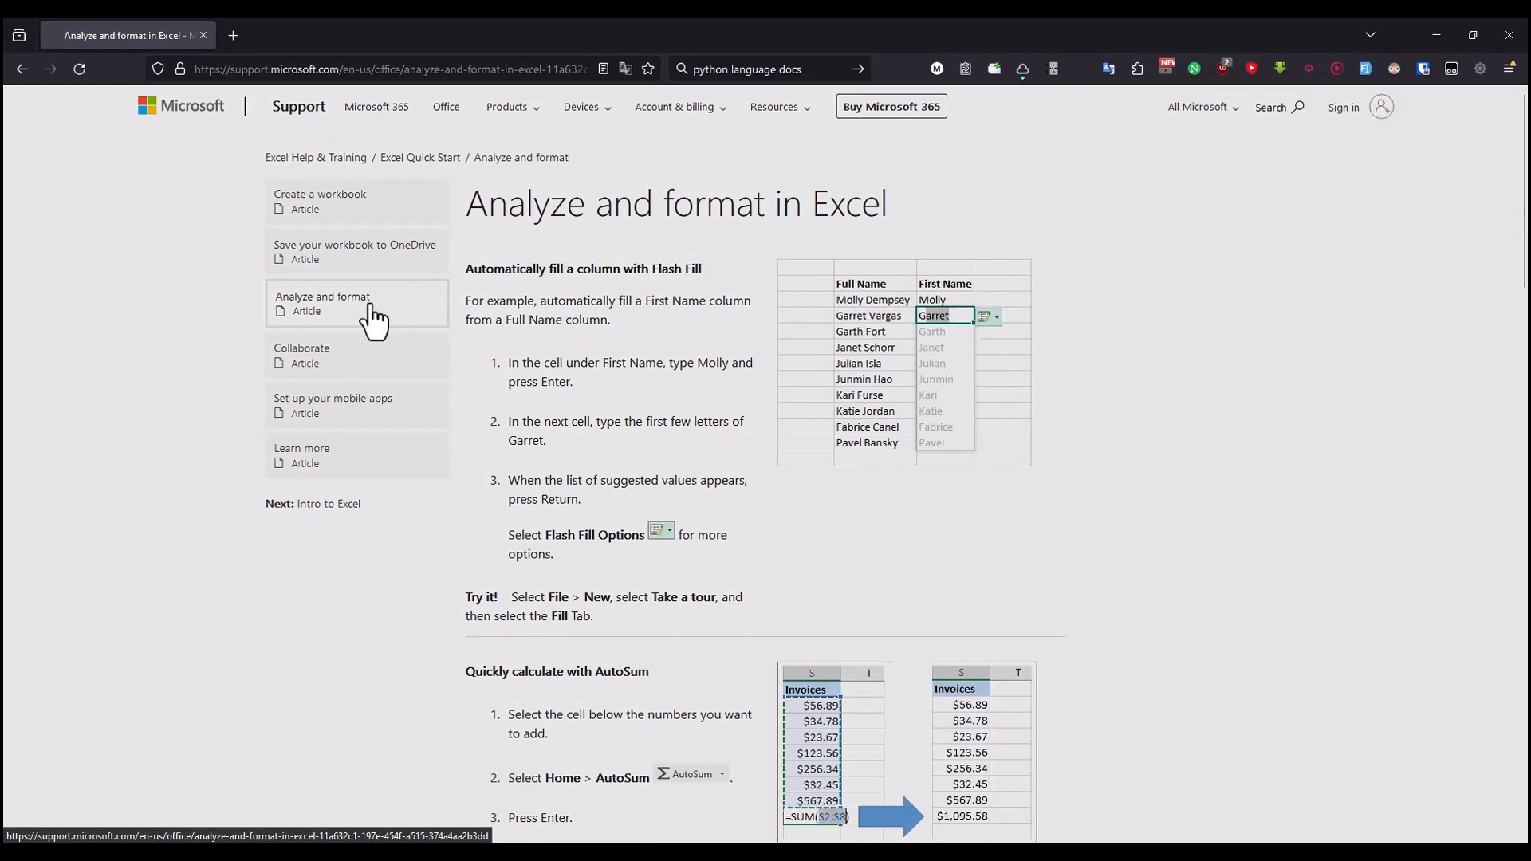
left_click_drag(467, 380, 700, 383)
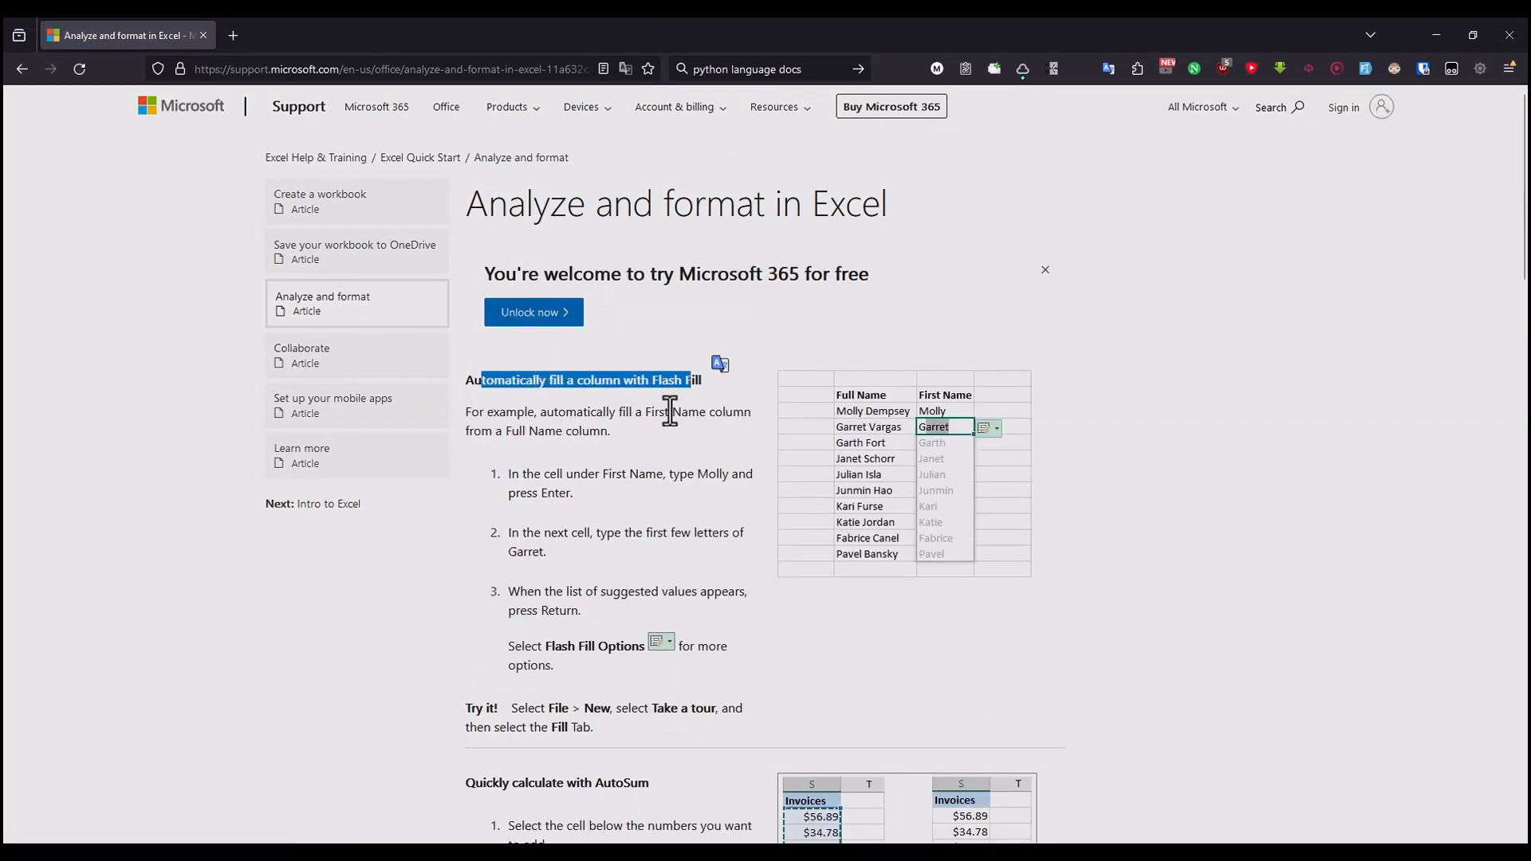
left_click(641, 435)
left_click_drag(493, 414, 679, 380)
left_click(633, 417)
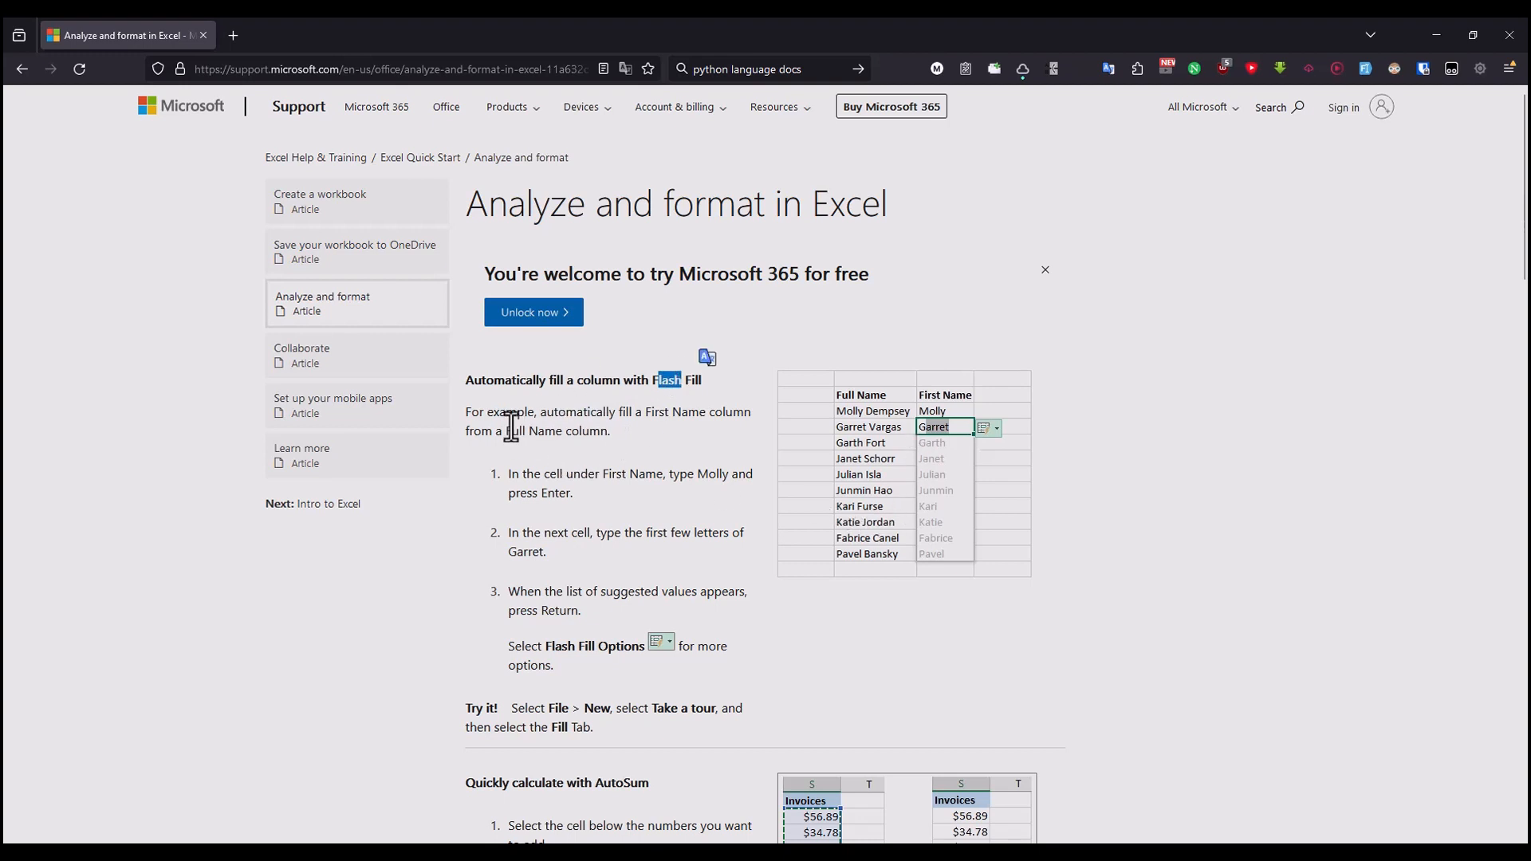
Step: Read the Flash Fill example with the Full Name and First Name columns and its first instruction
left_click_drag(471, 411, 679, 410)
left_click(658, 422)
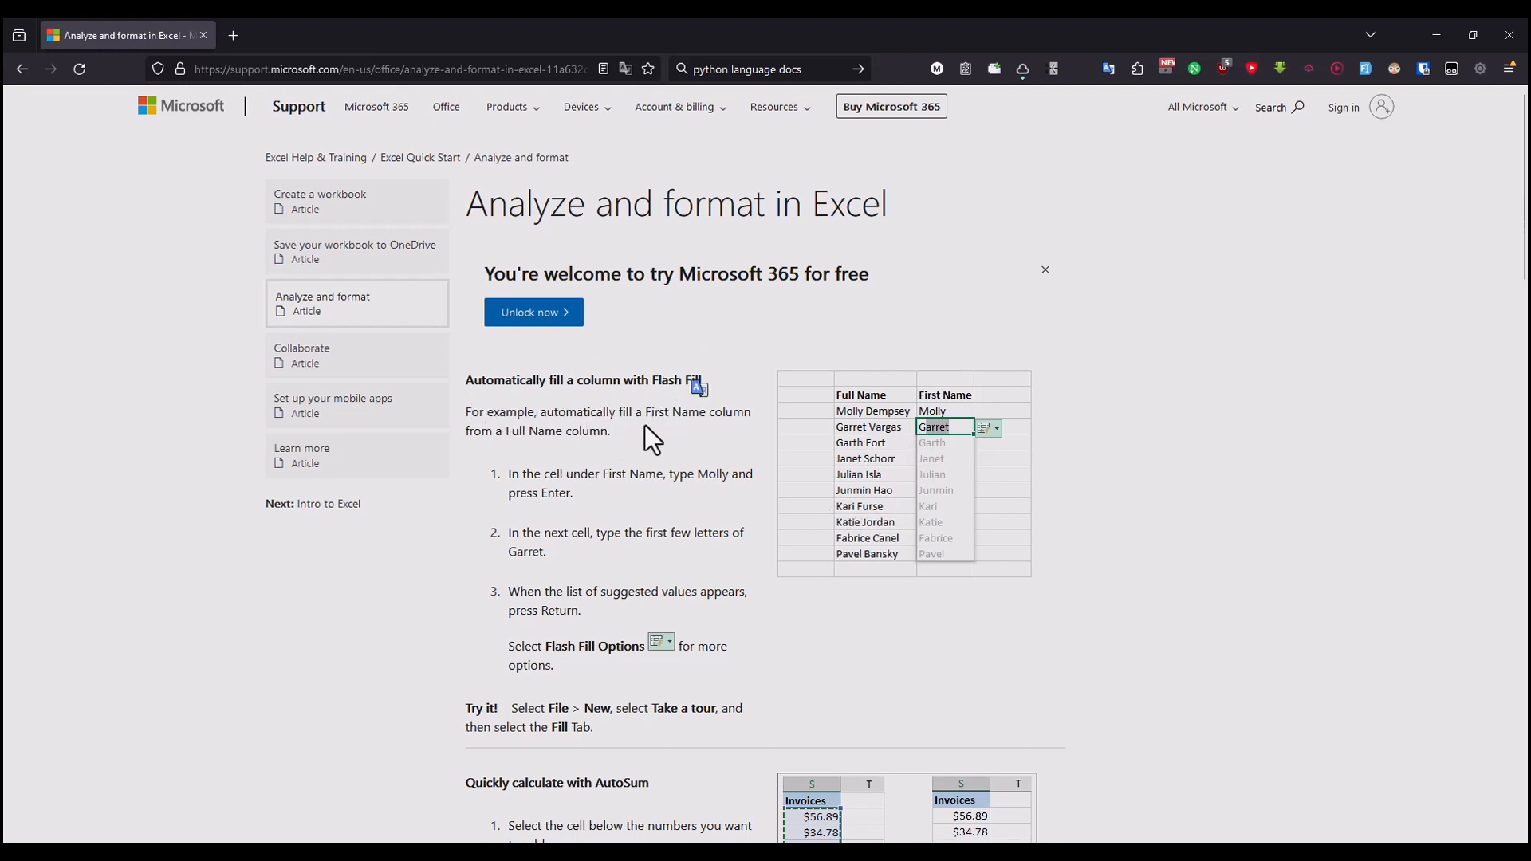
left_click_drag(577, 411, 706, 412)
left_click(626, 416)
left_click_drag(476, 430, 588, 430)
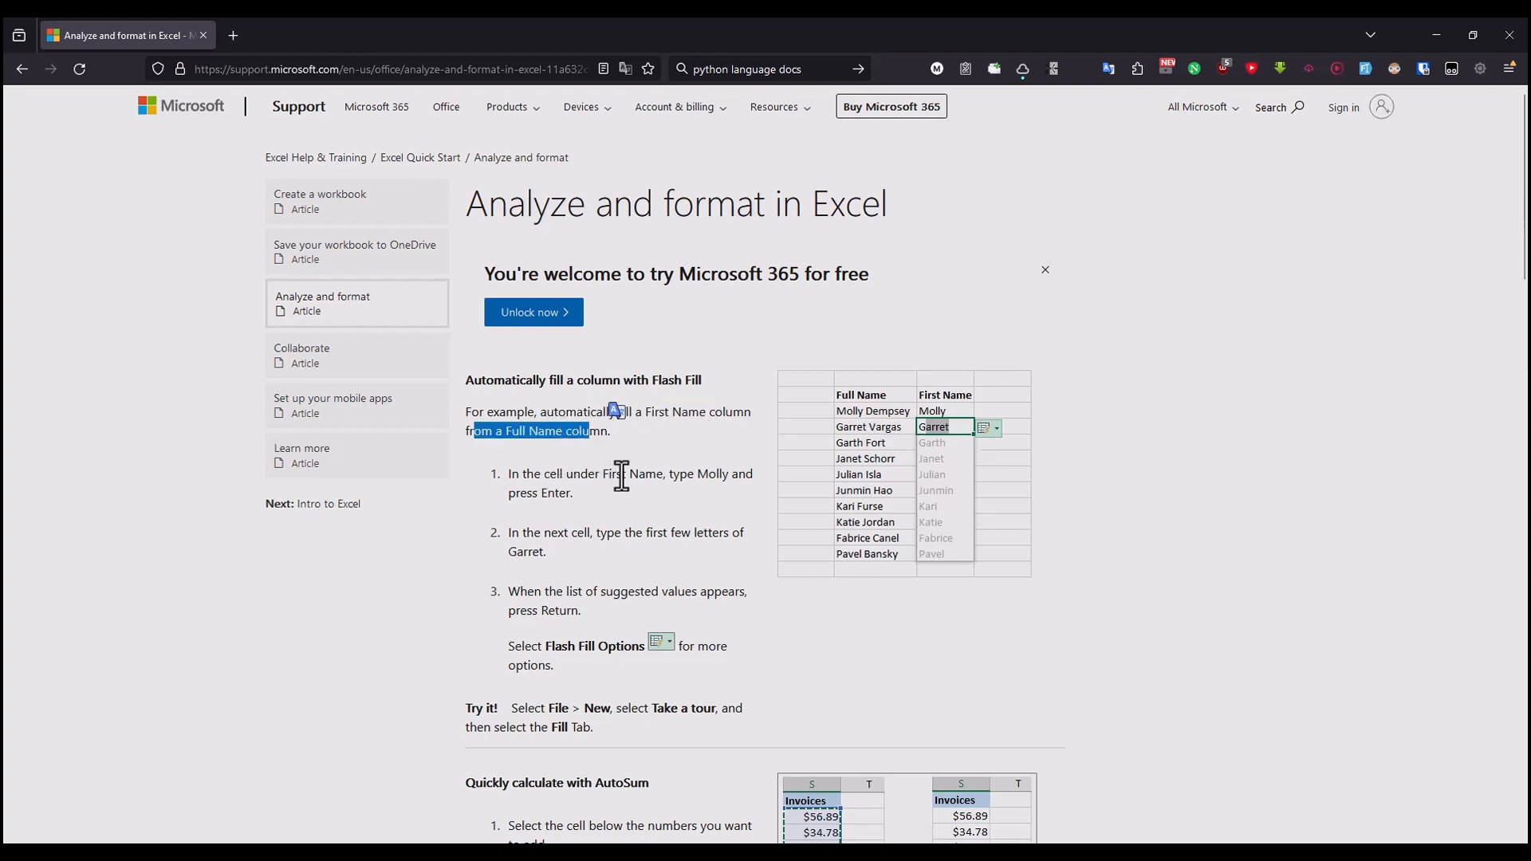
left_click(702, 474)
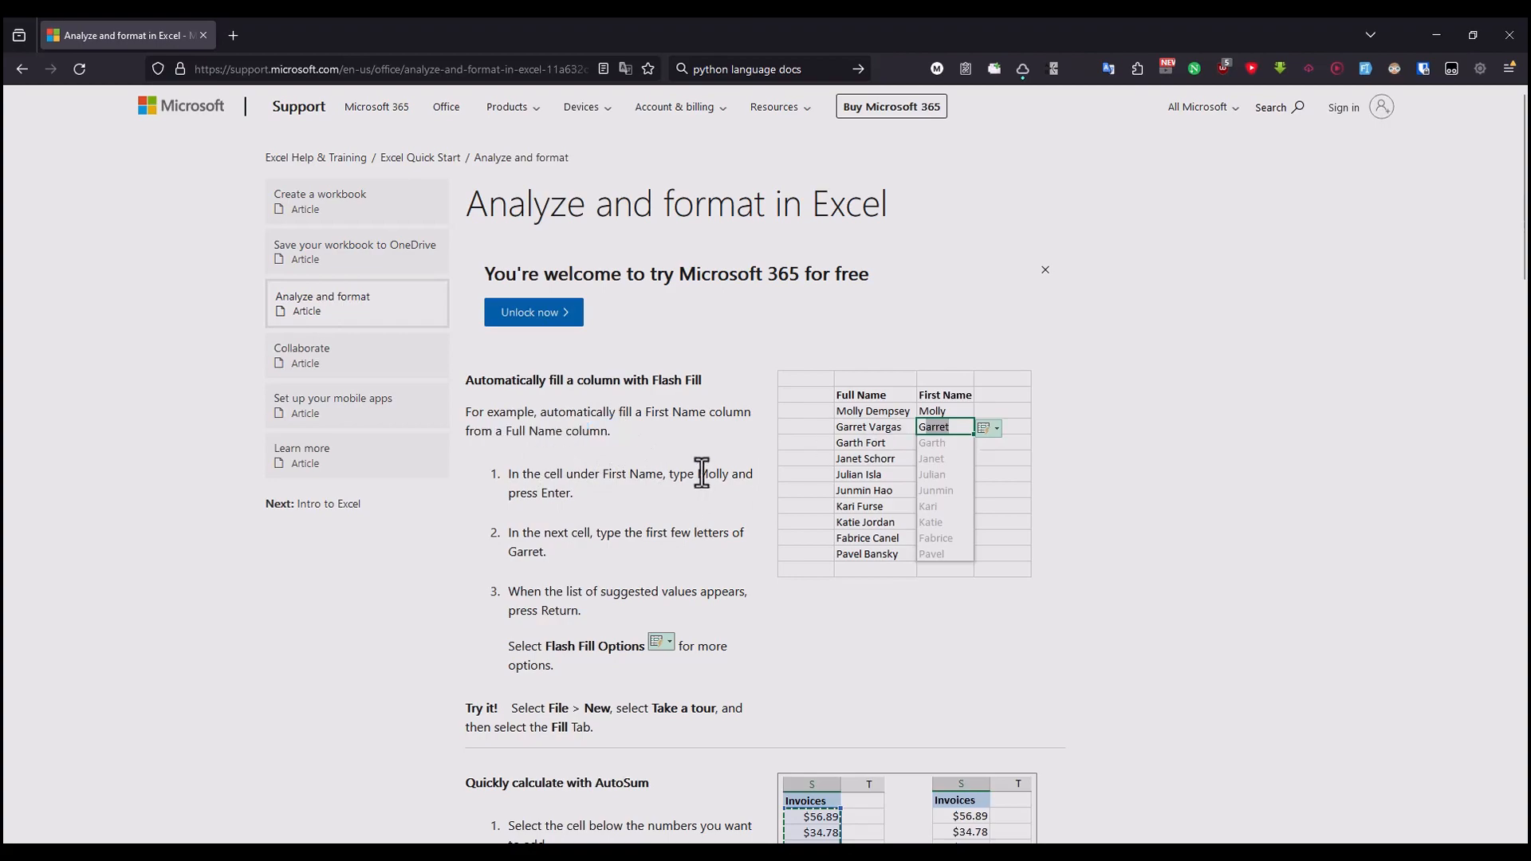
Step: Switch to Excel, add a new worksheet and enter the header "Full Name" in cell B2
left_click(81, 301)
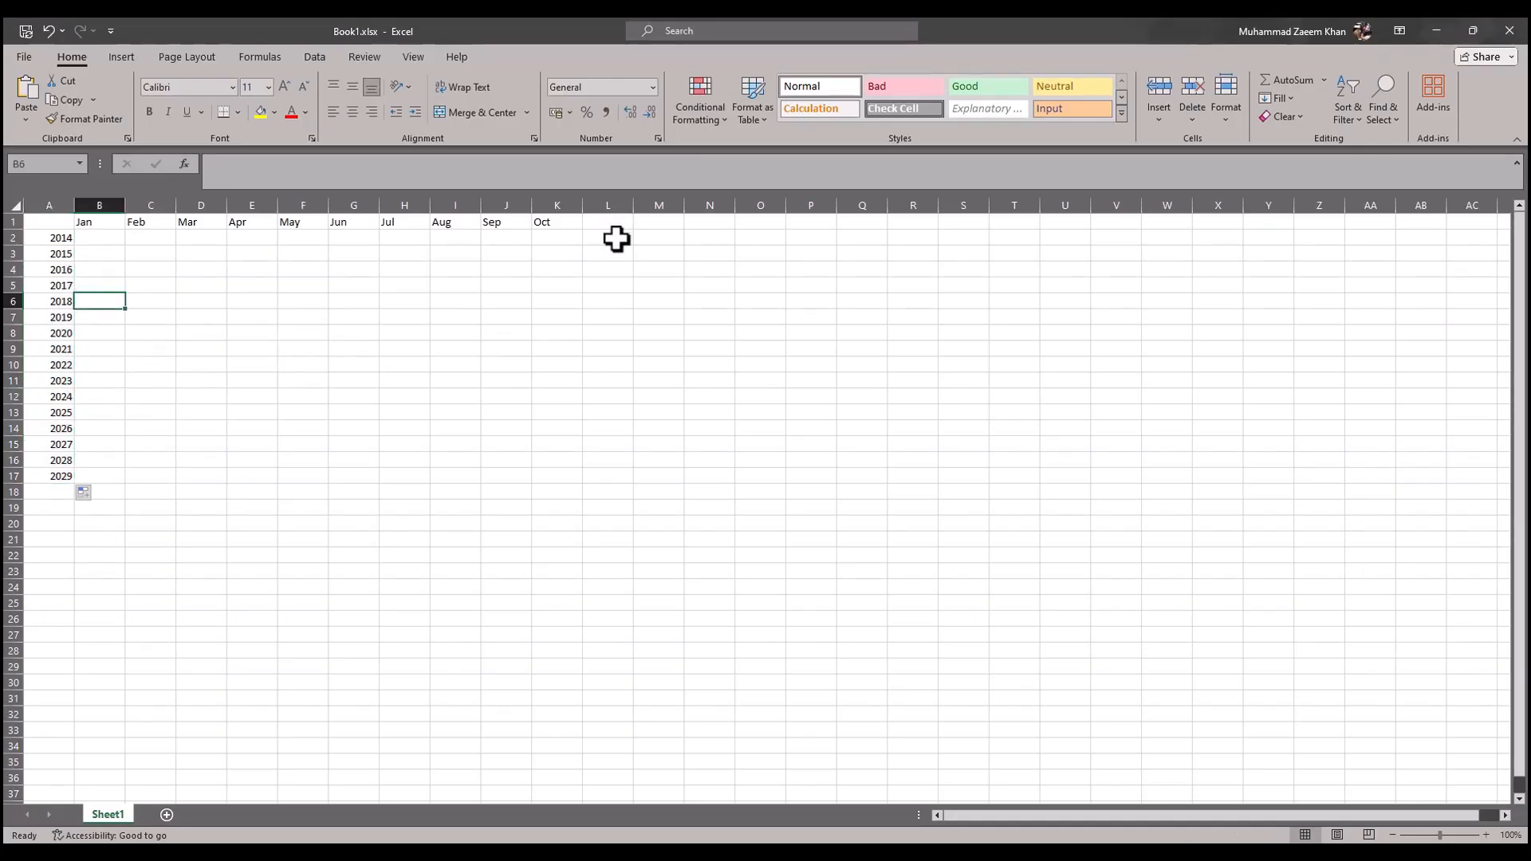
left_click(167, 815)
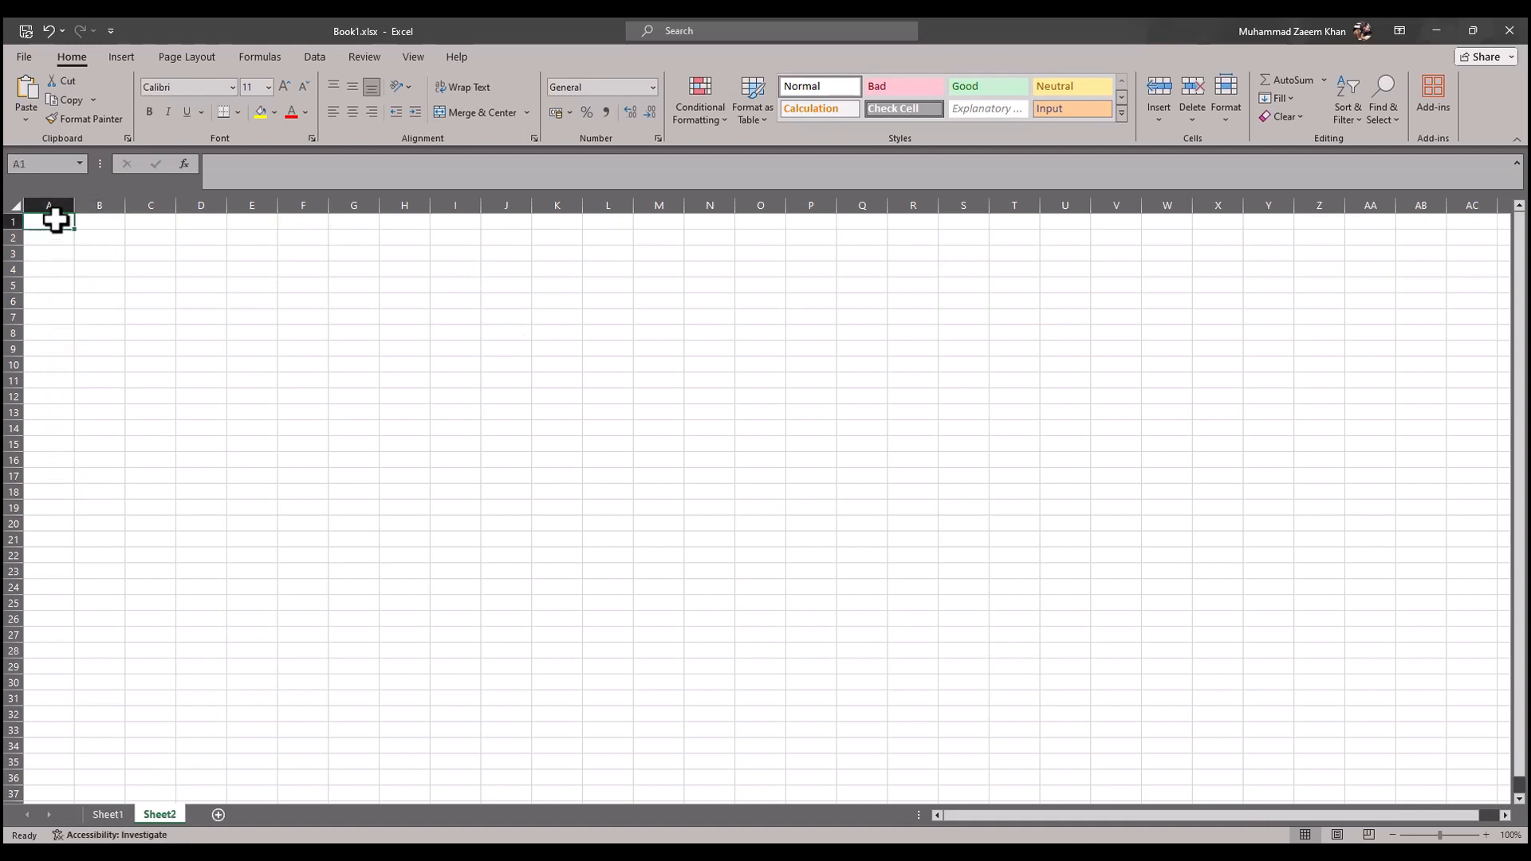
key("Down")
key("alt+Tab")
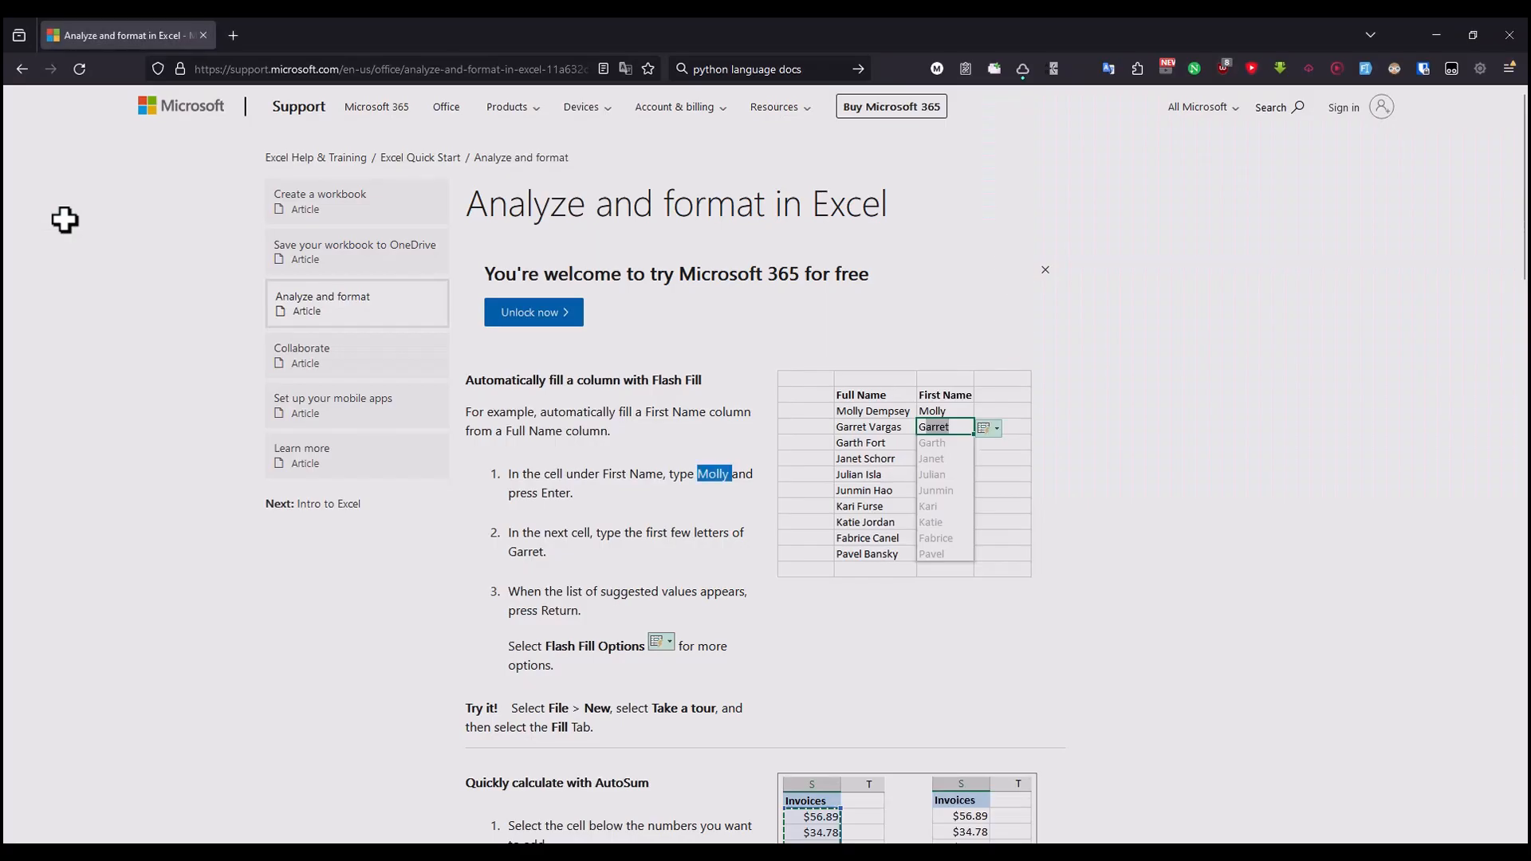
key("alt+Tab")
key("Right")
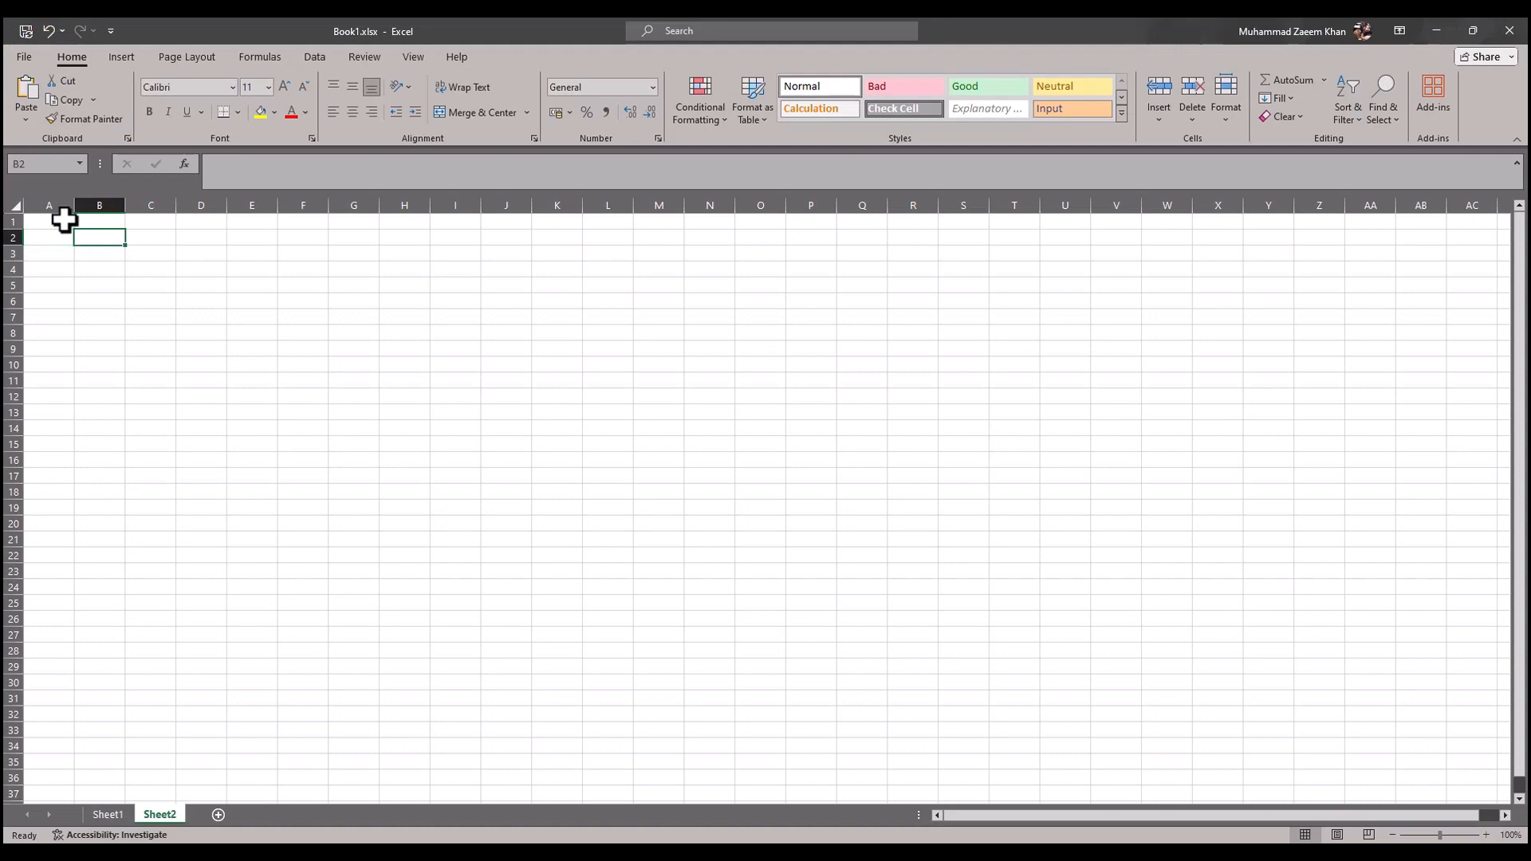
type("Full Name")
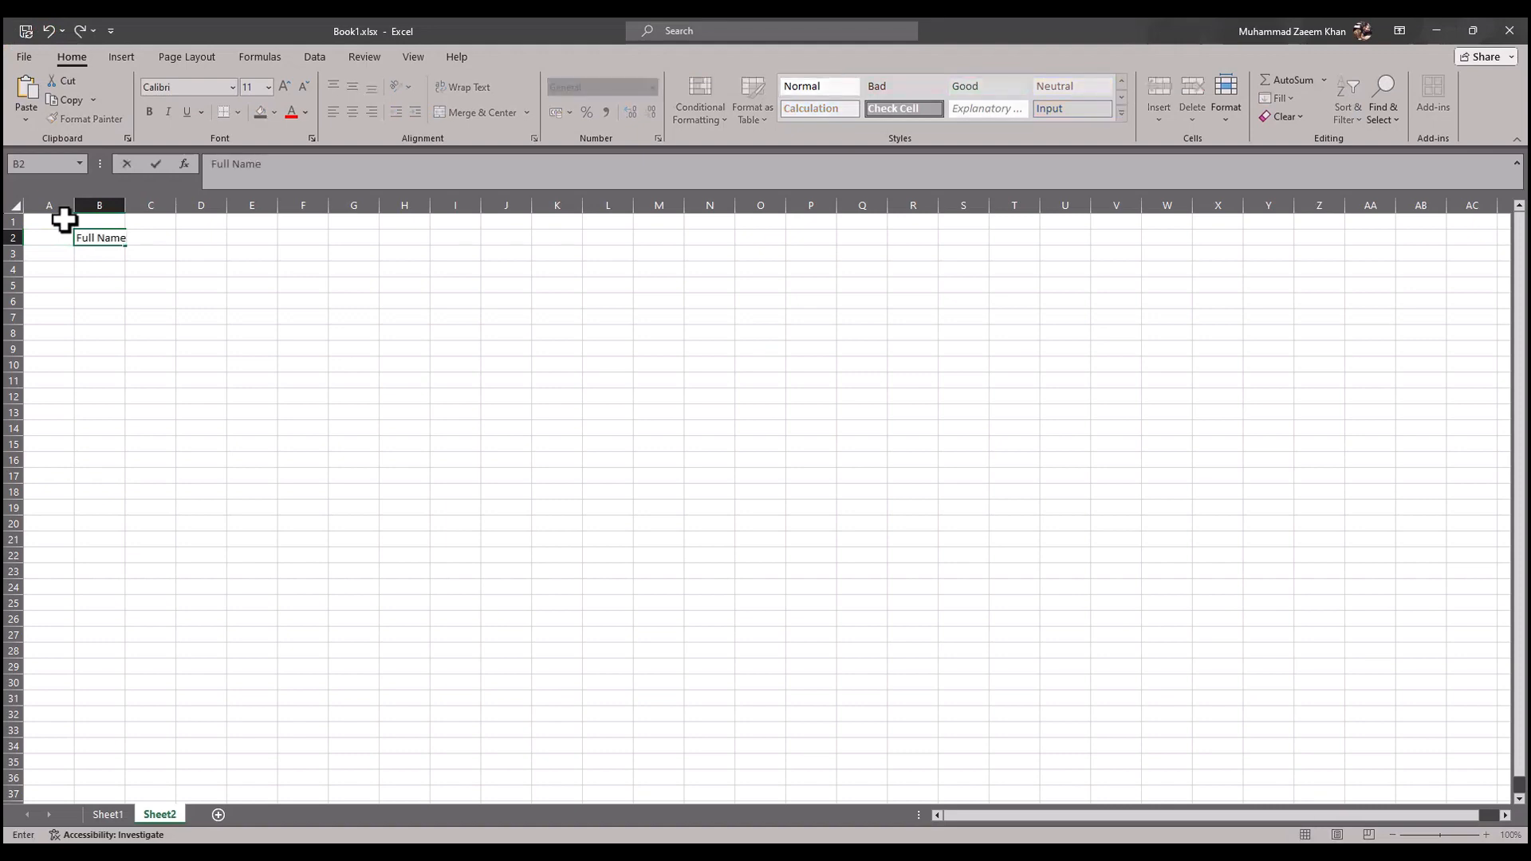
key("Tab")
Step: Check the article's example table and enter the header "First Name" in cell C2 of the new Excel sheet
key("alt+Tab")
key("alt+Tab")
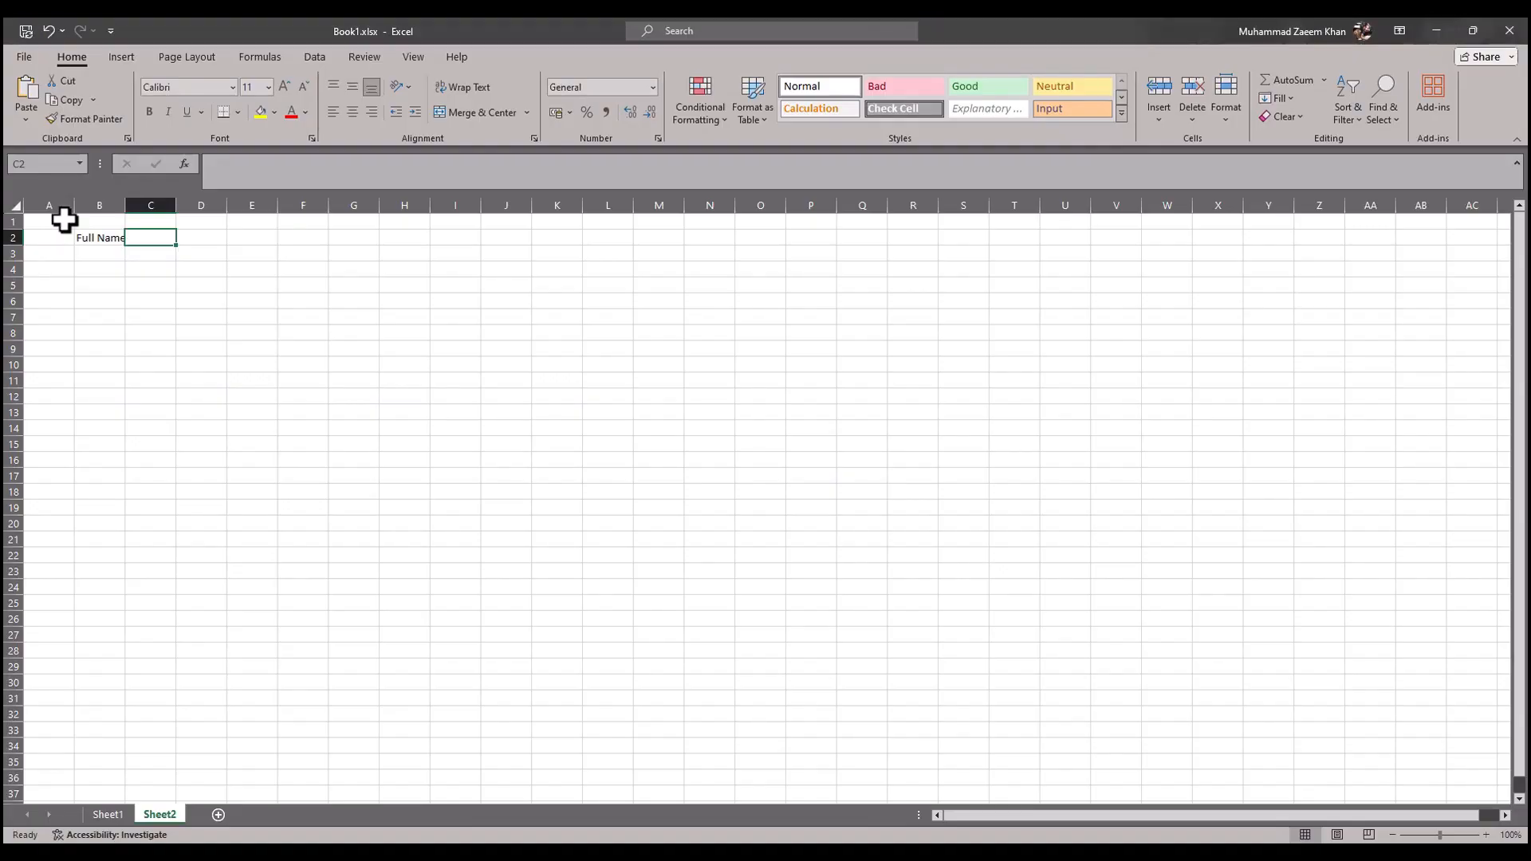
type("First Name")
key("Return")
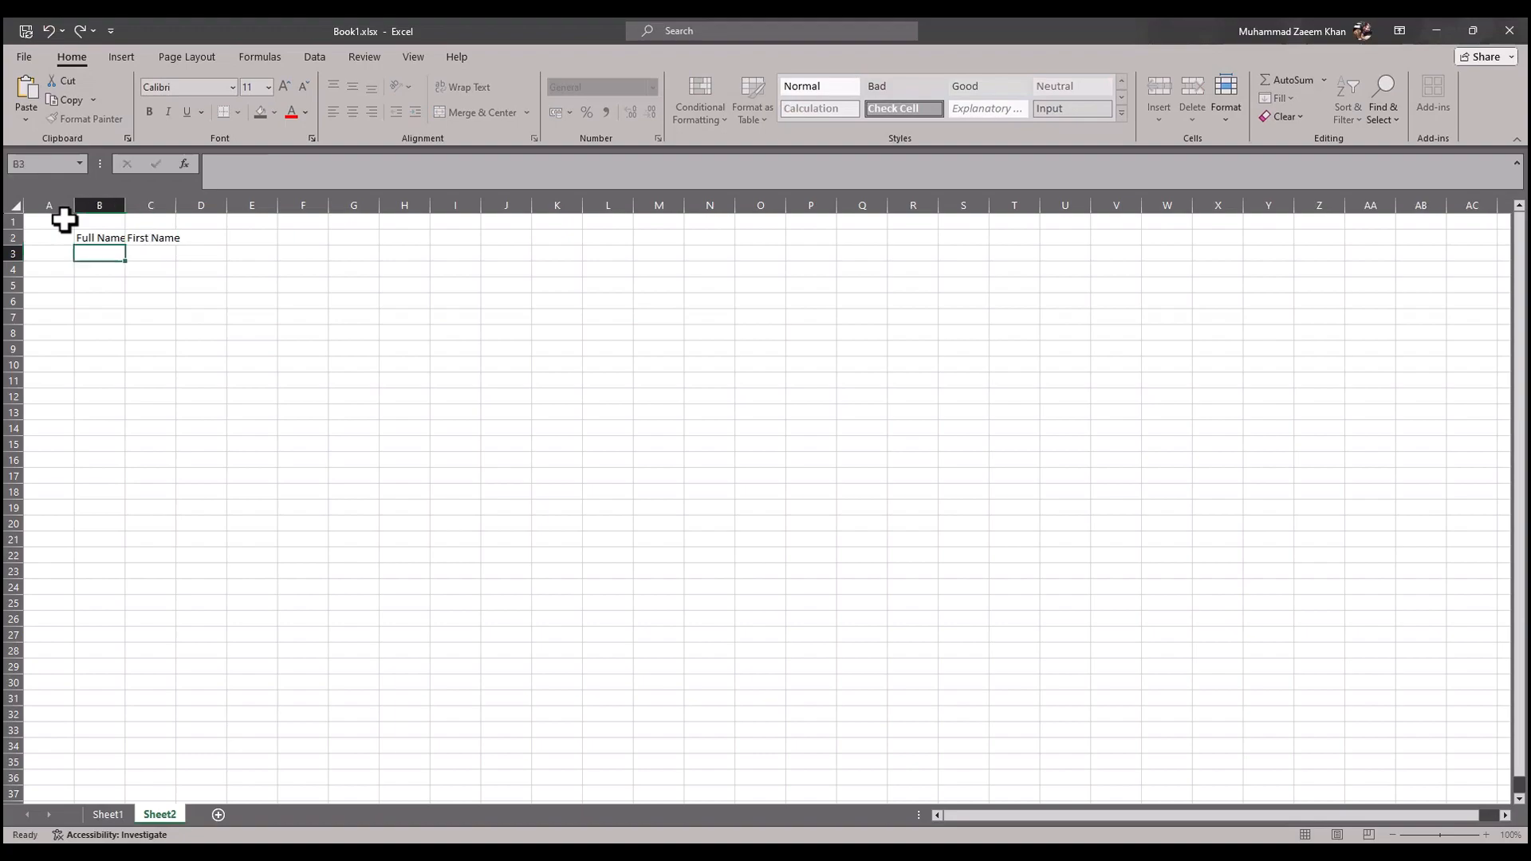
Step: Consult the browser article's Flash Fill example, return to Excel and enter the first sample full name in cell B3
key("alt+Tab")
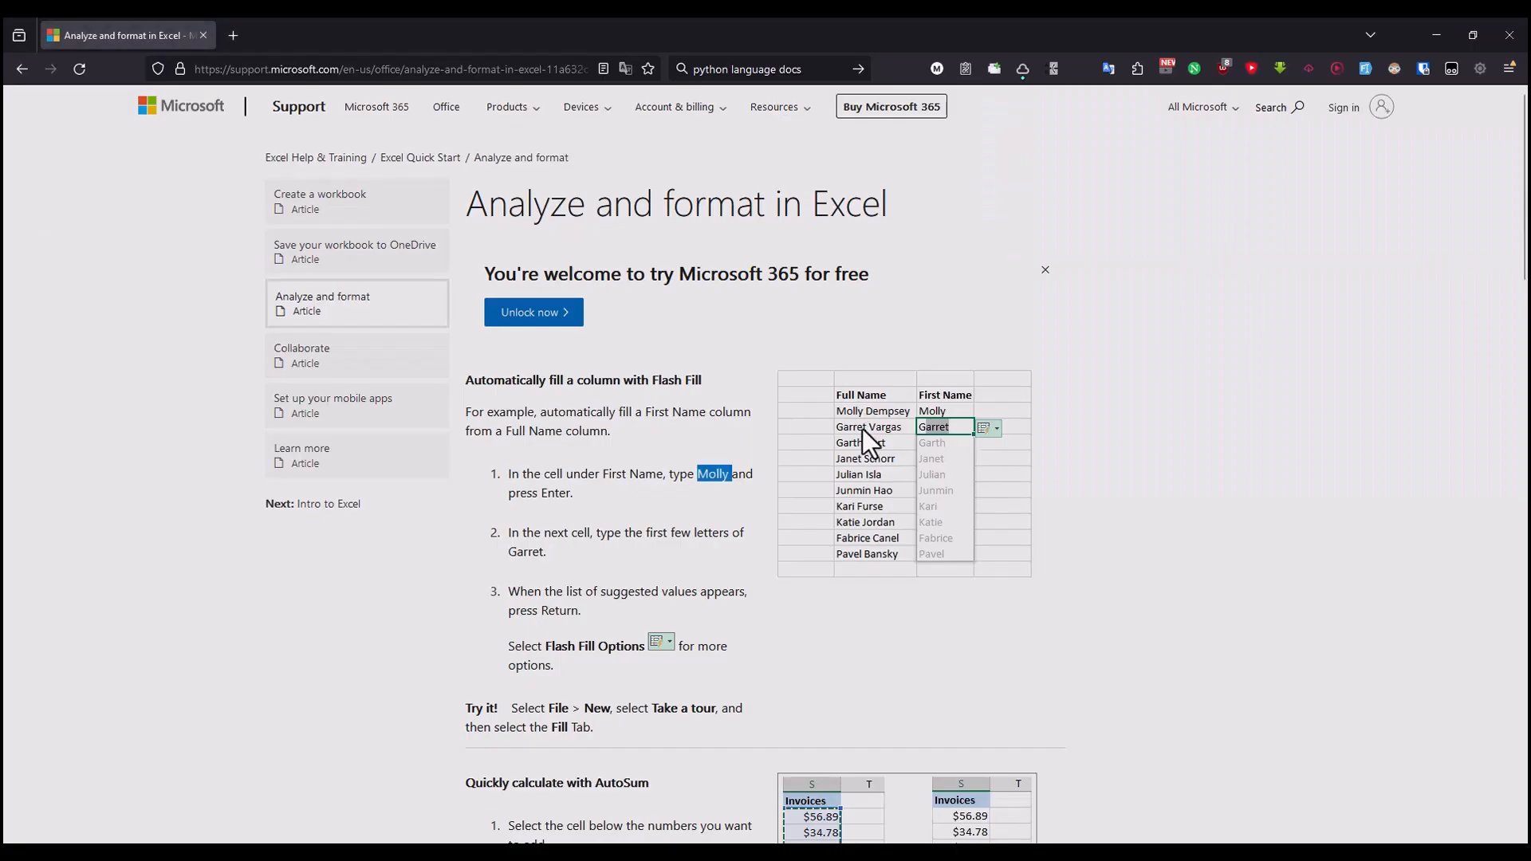
left_click_drag(545, 473, 680, 475)
key("alt+Tab")
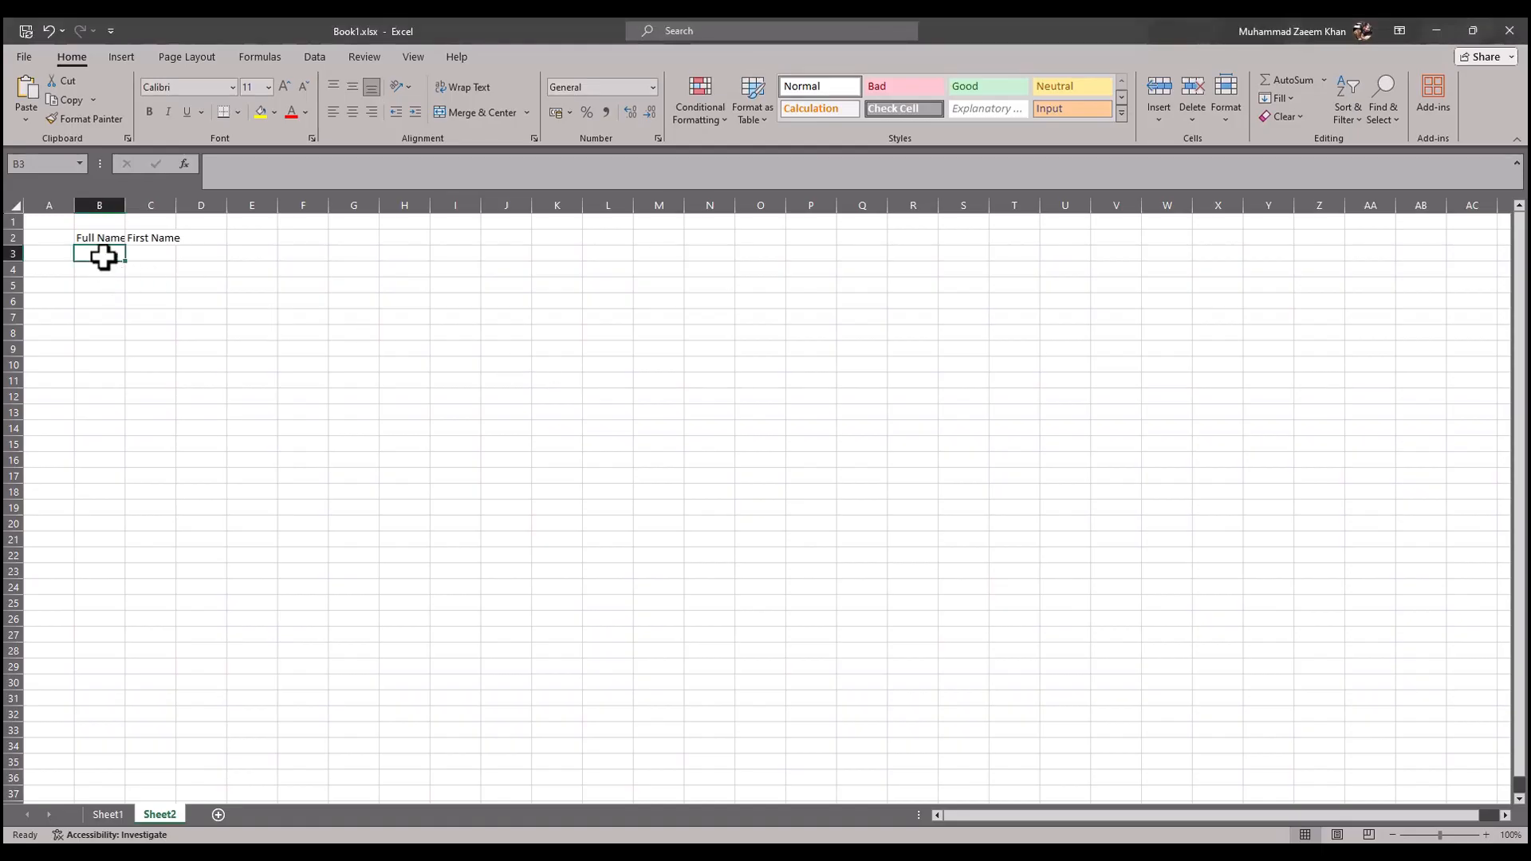
type("a")
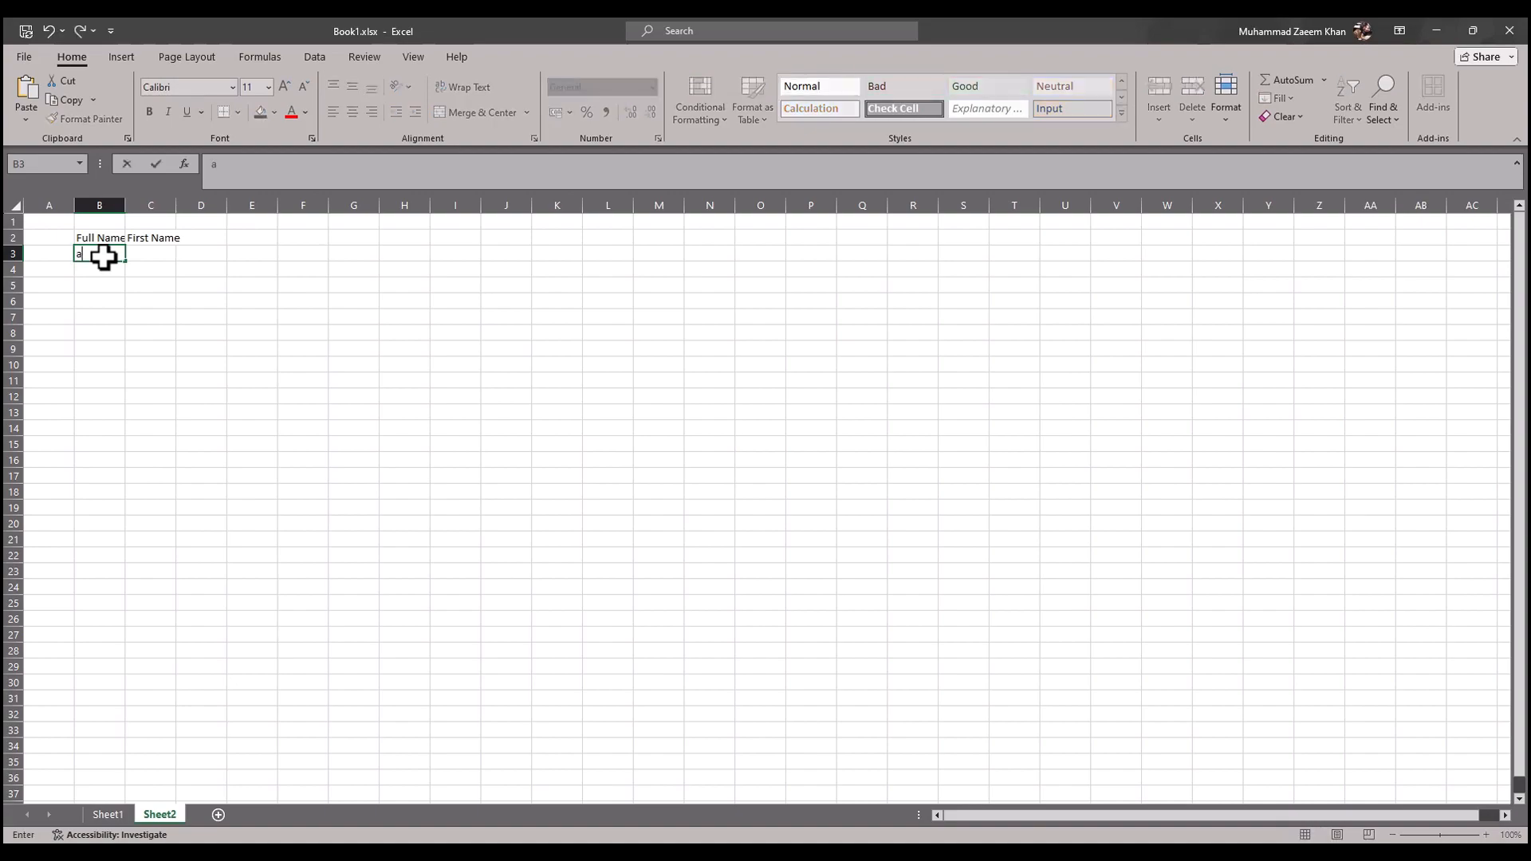
key("alt+Tab")
key("alt+Tab")
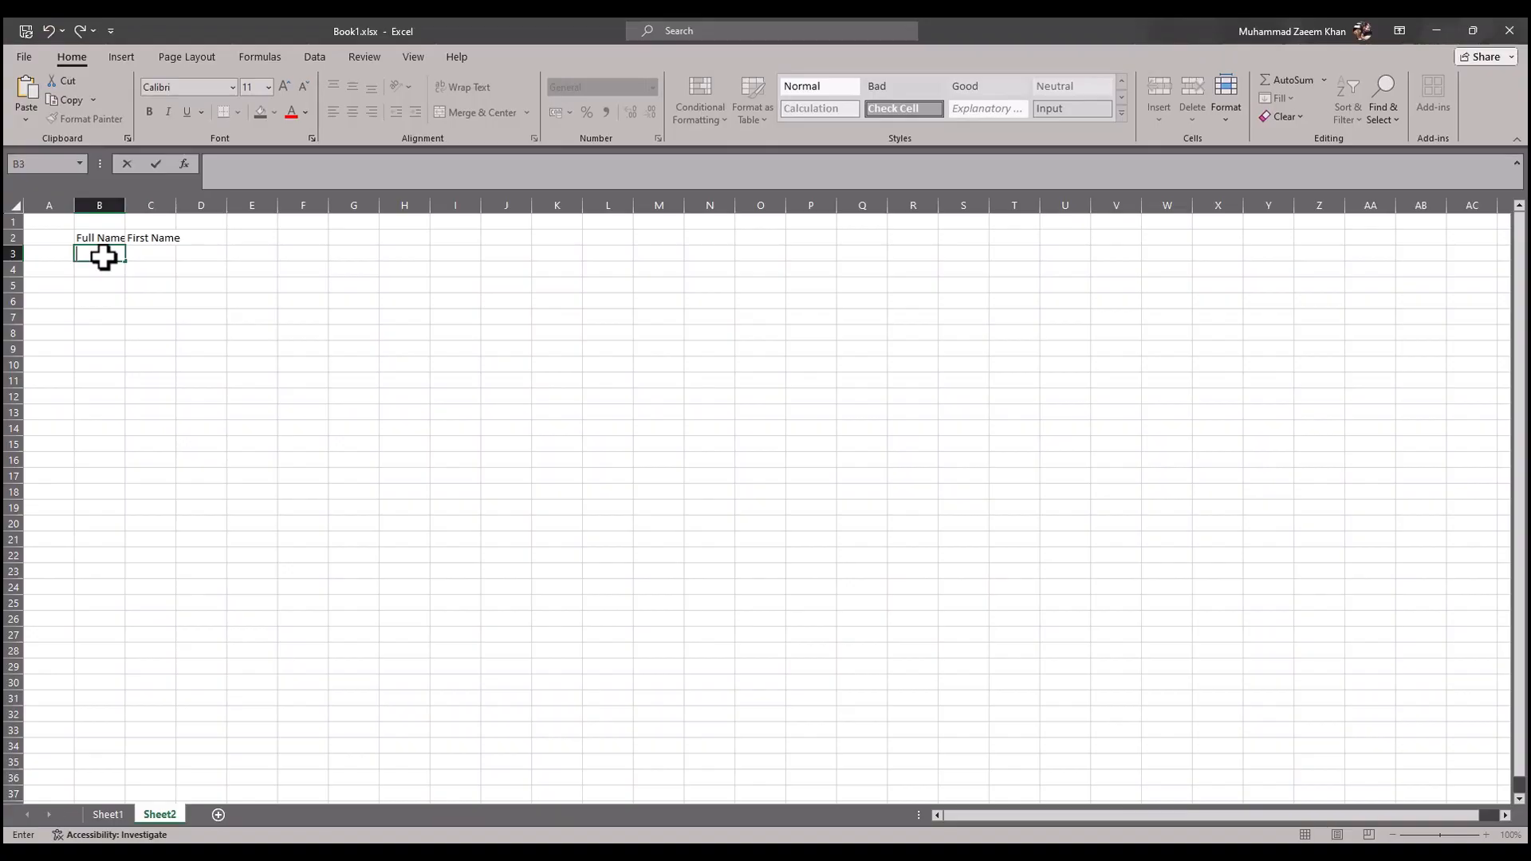
type("olly abc")
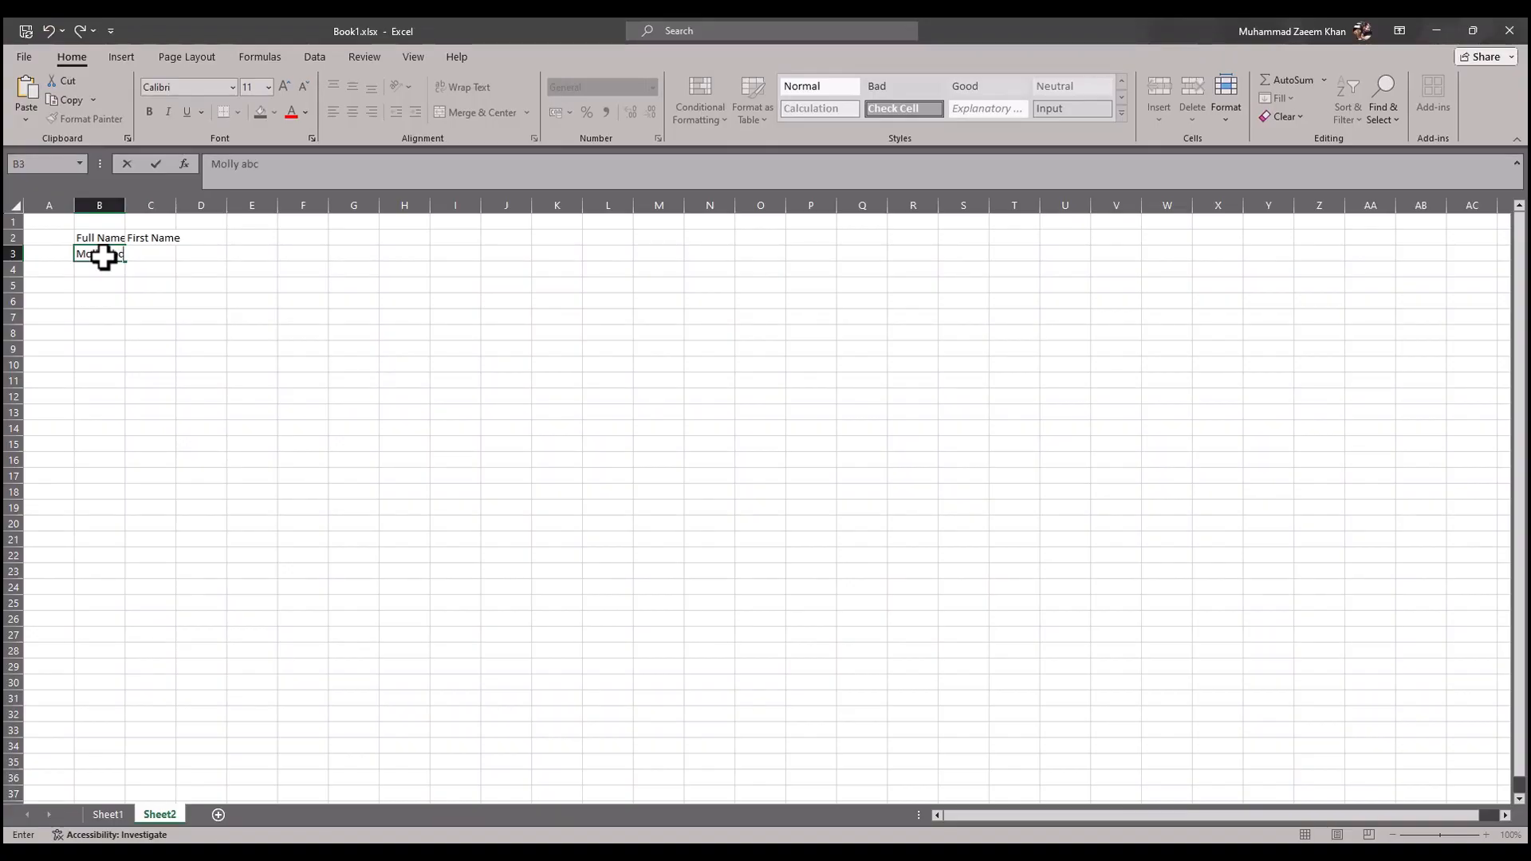
key("Return")
Step: Enter two more sample full names in cells B4 and B5, checking the article's example, and autofit the width of column B
key("alt+Tab")
key("alt+Tab")
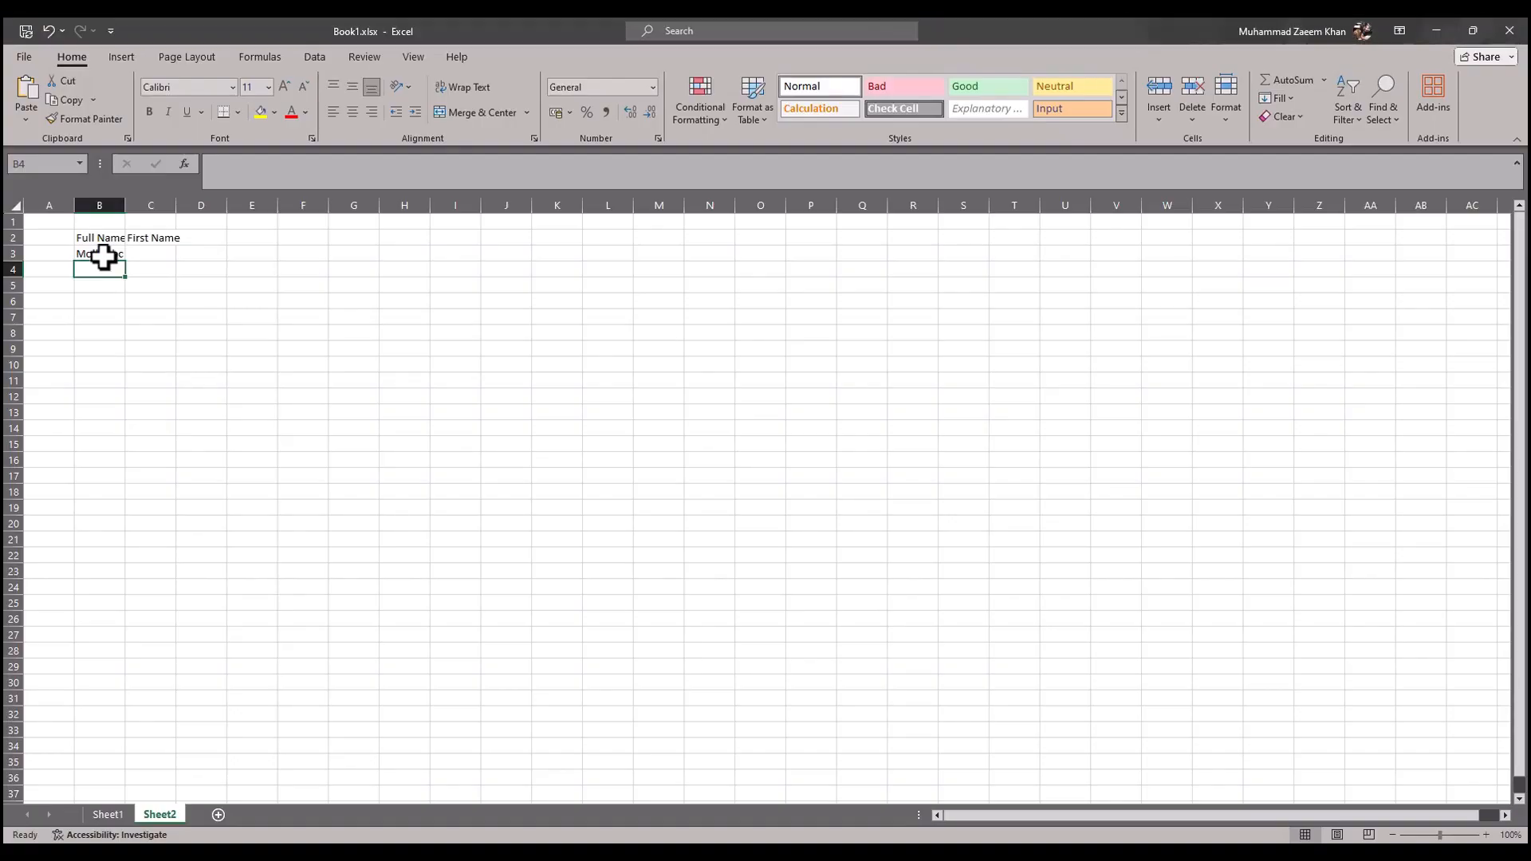
type("Garret bcd")
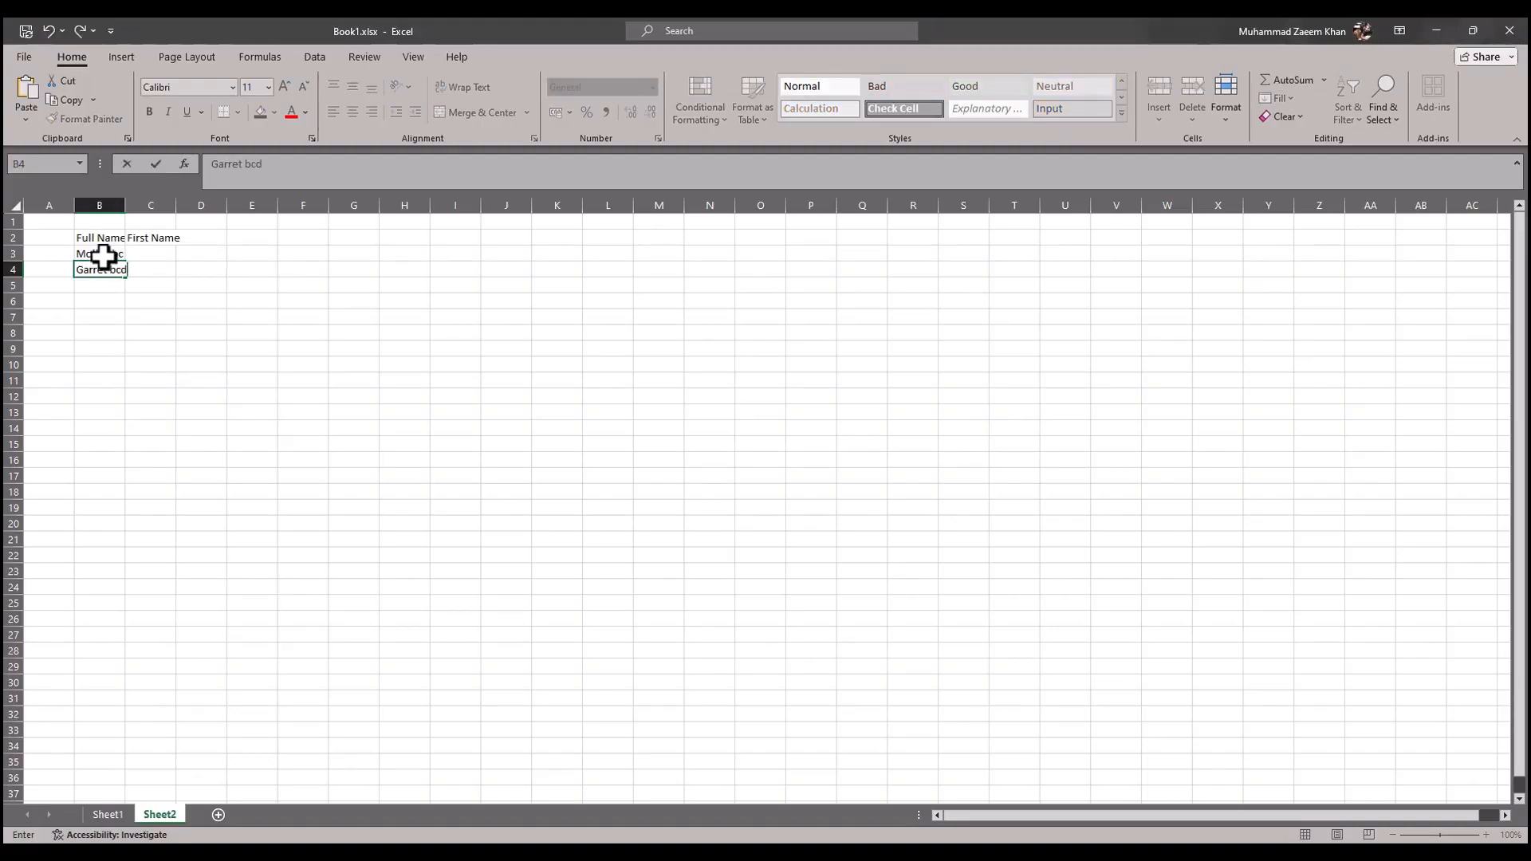
key("alt+Tab")
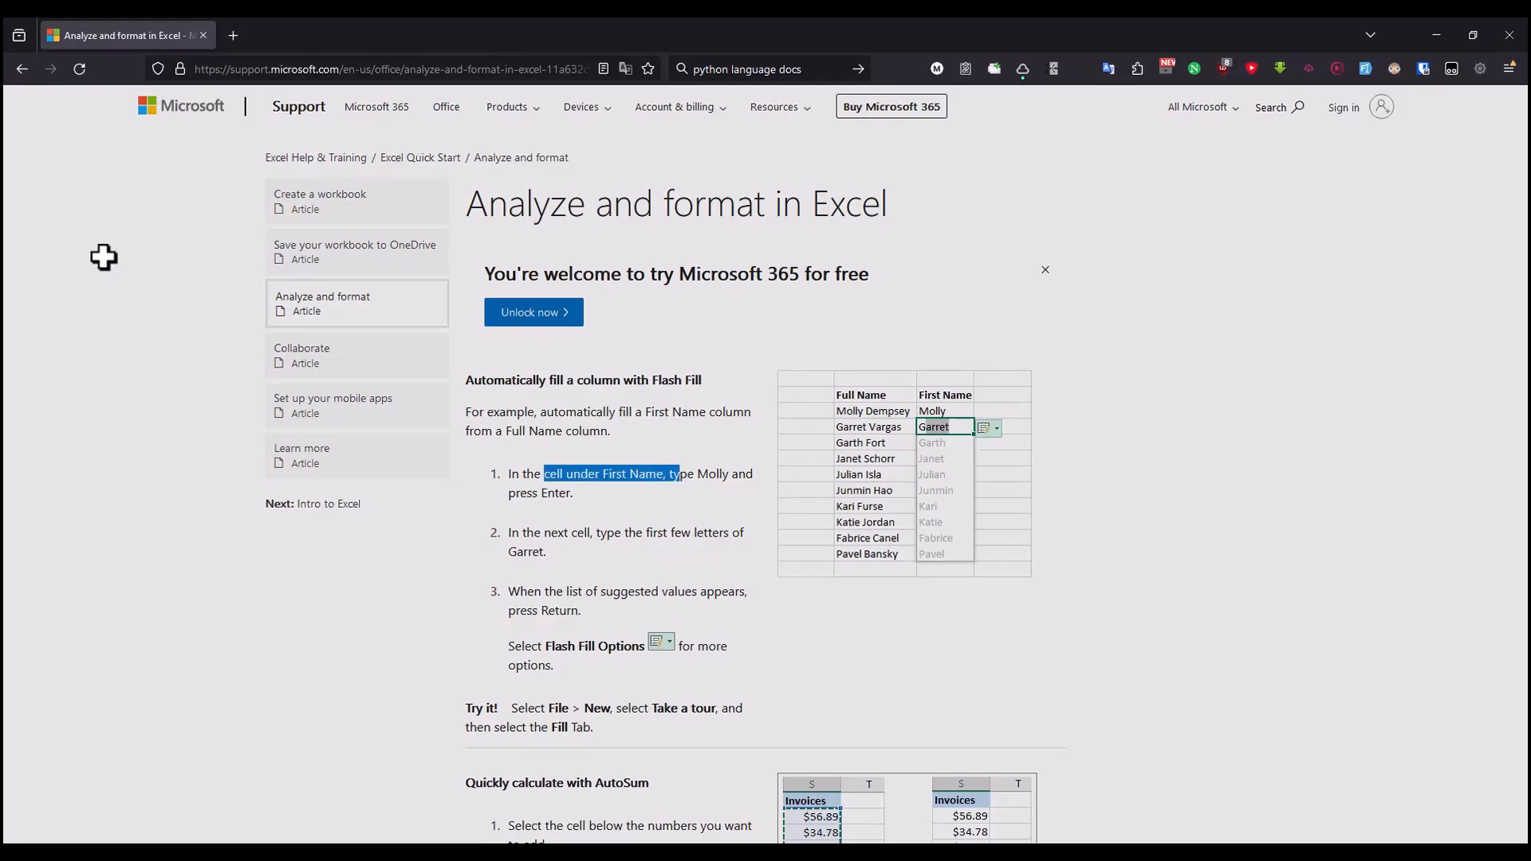
key("alt+Tab")
key("Return")
type("G")
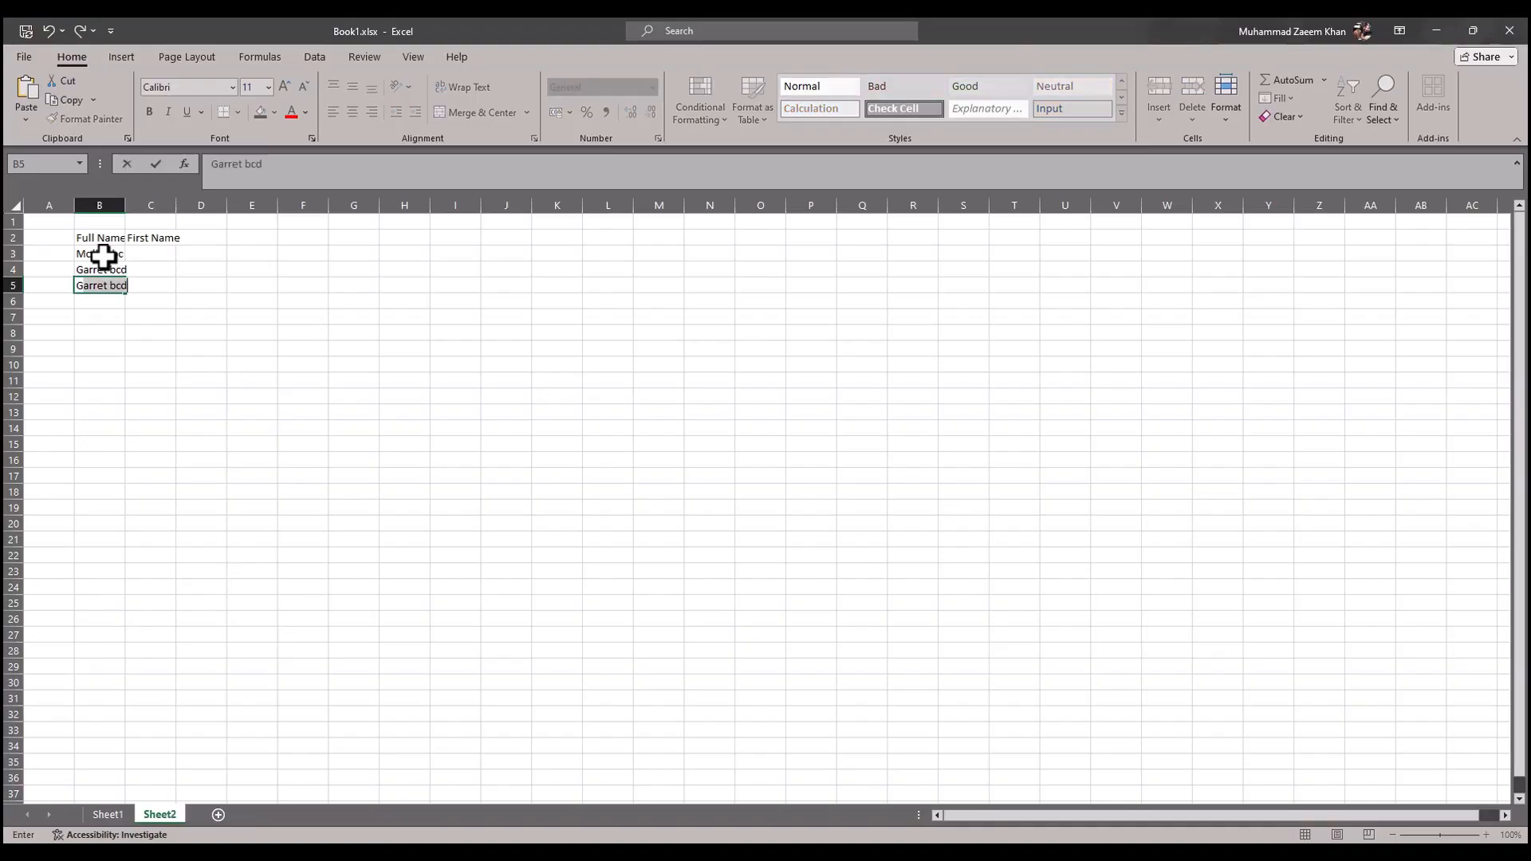
type("art")
key("Tab")
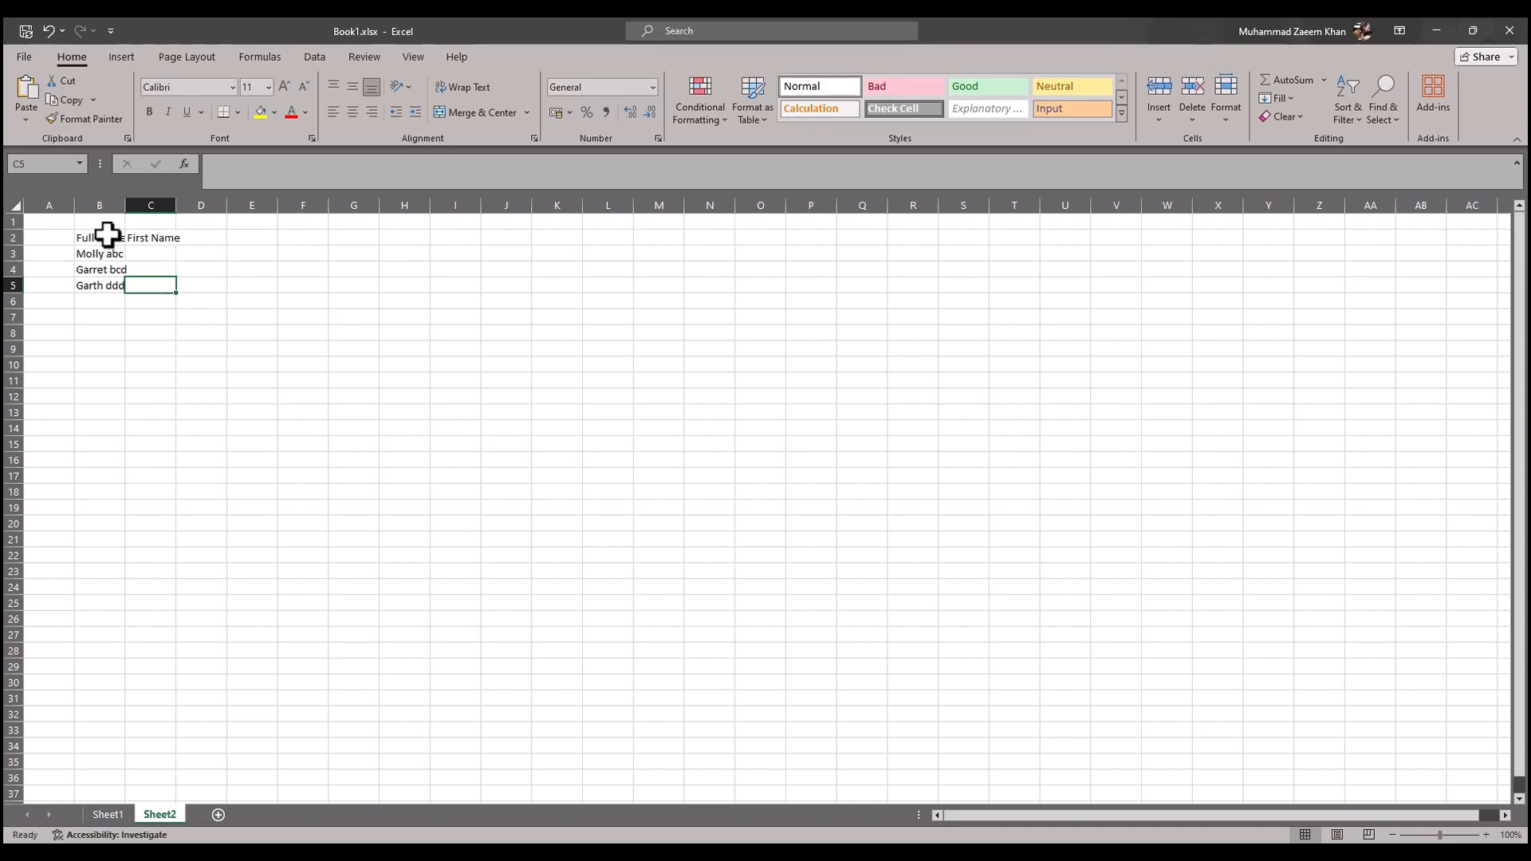
double_click(123, 212)
Step: Reread the article's first two Flash Fill instructions, return to Excel and enter the first row's first name in cell C3
key("alt+Tab")
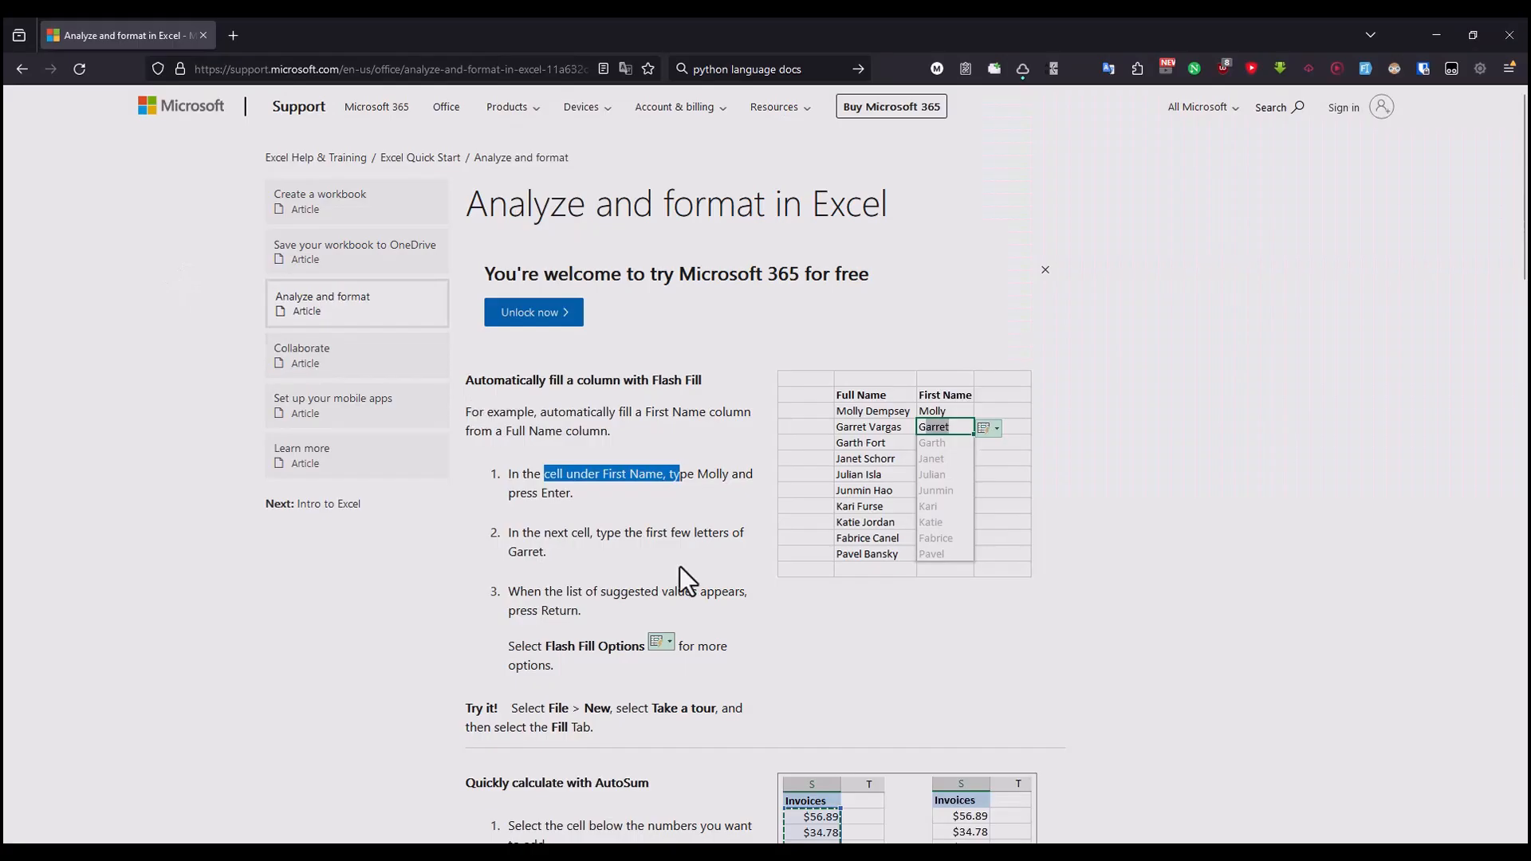
left_click_drag(535, 534, 707, 534)
left_click(664, 481)
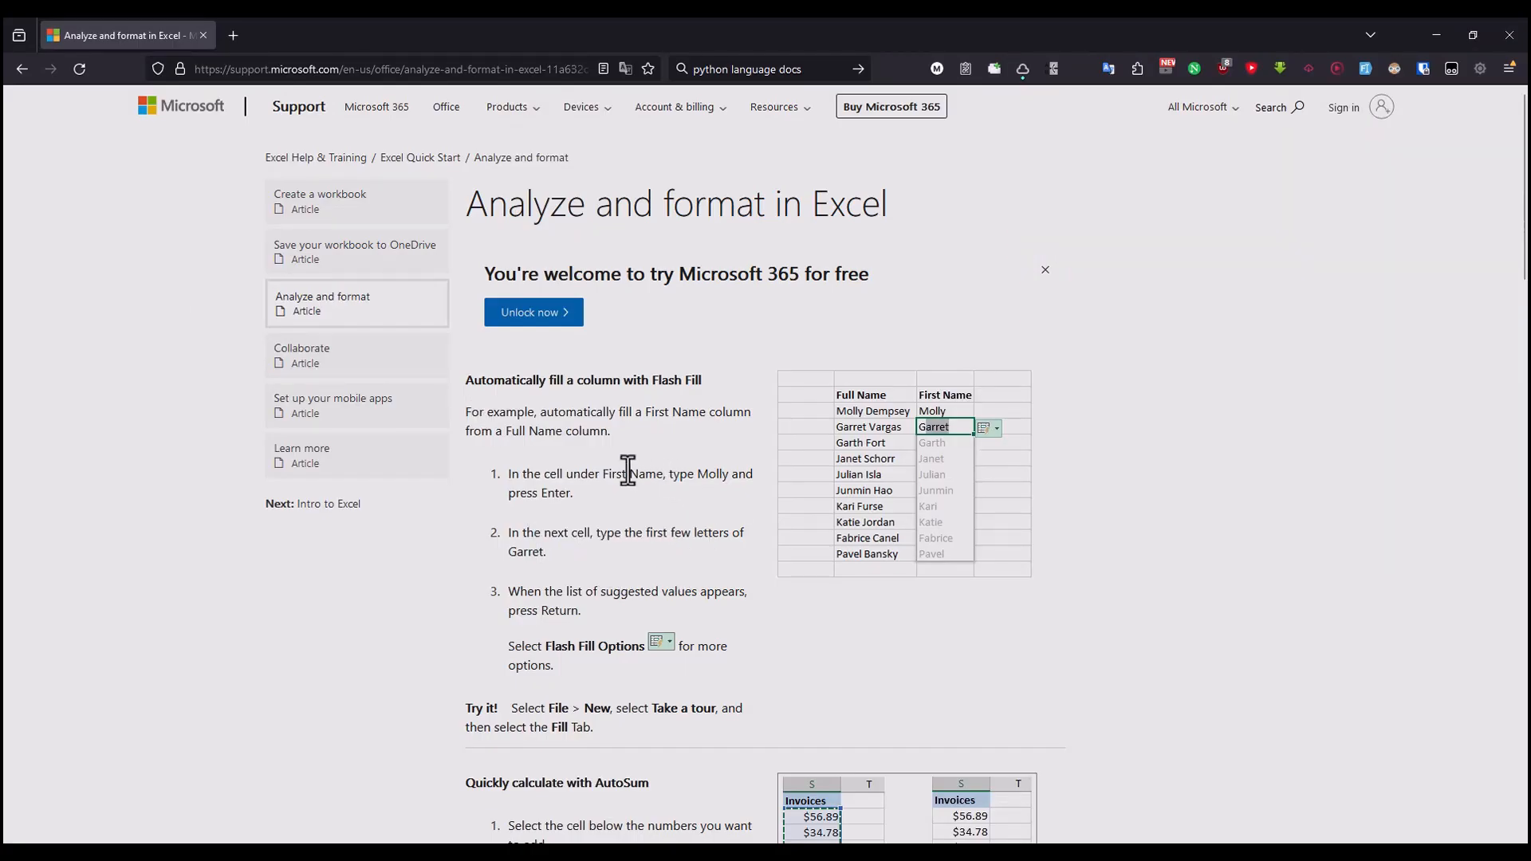
key("alt+Tab")
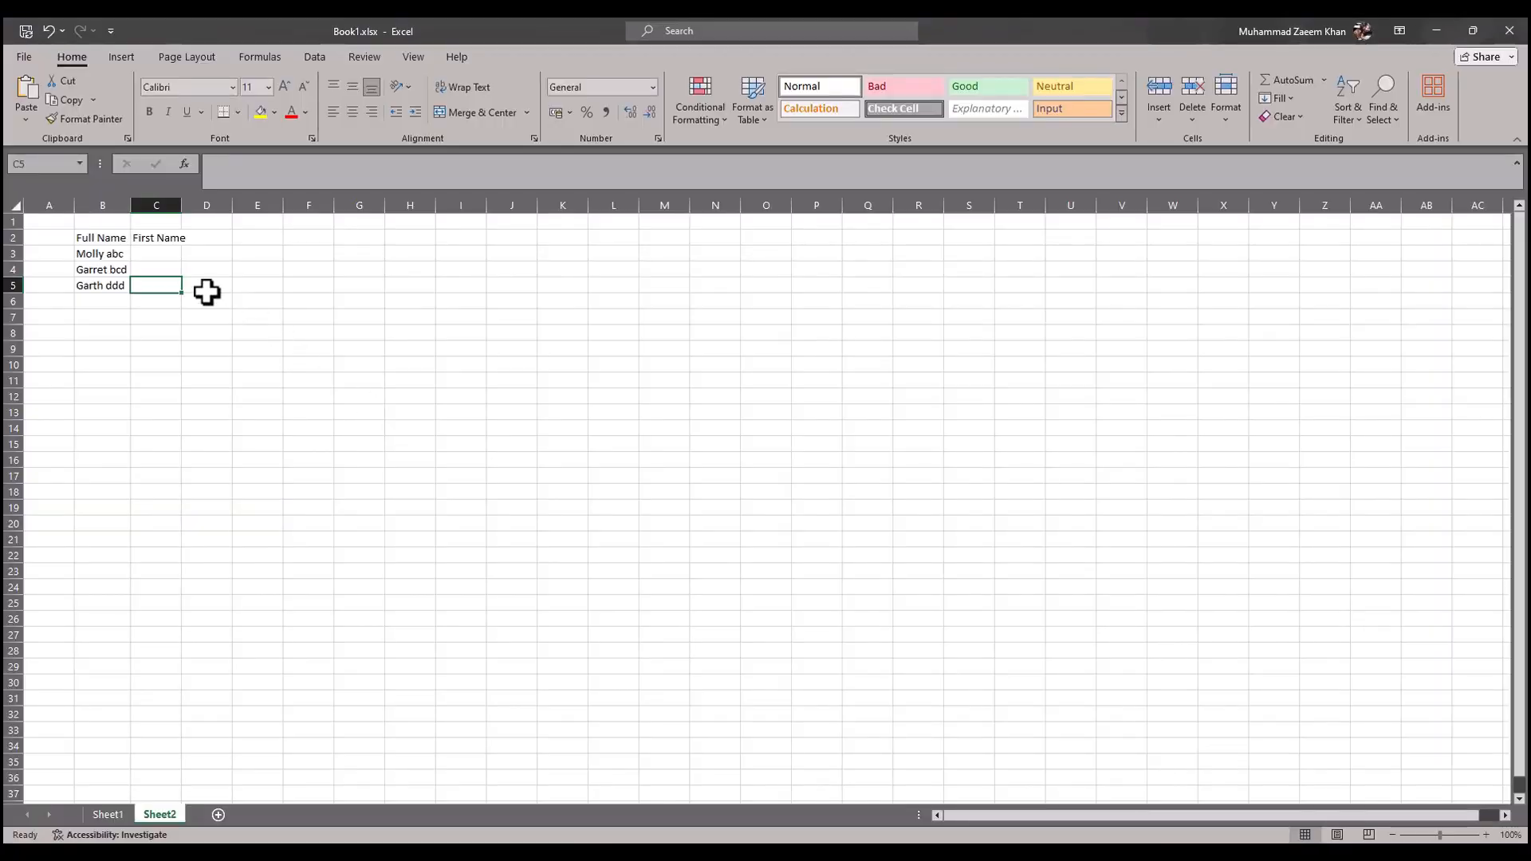
left_click(120, 254)
left_click(161, 255)
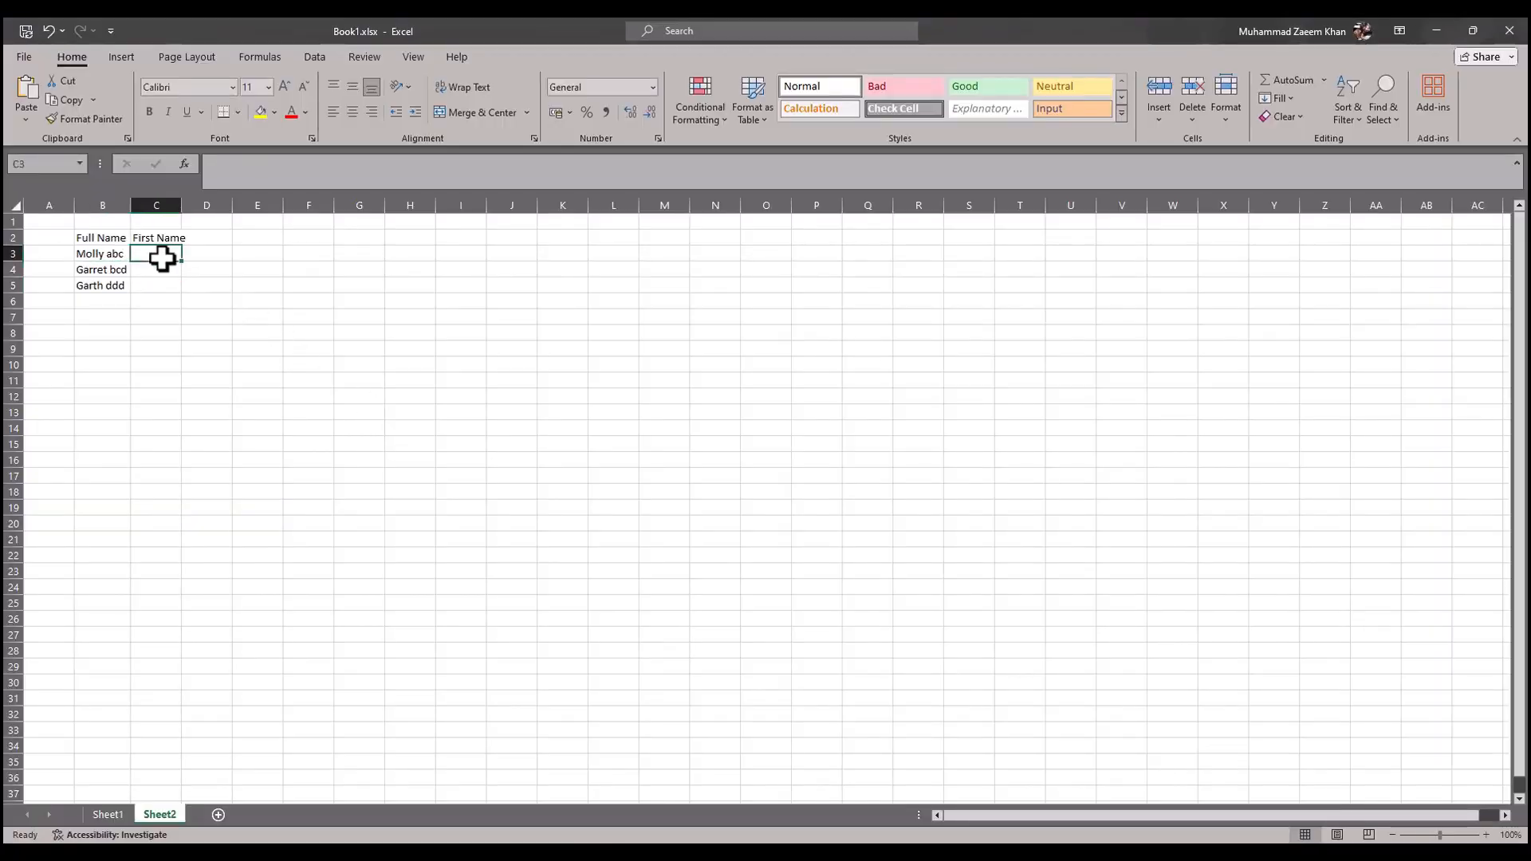
type("Molly")
key("Return")
Step: Check the article's second instruction, then in Excel try Flash Fill by entering "Gar" in cell C4
key("alt+Tab")
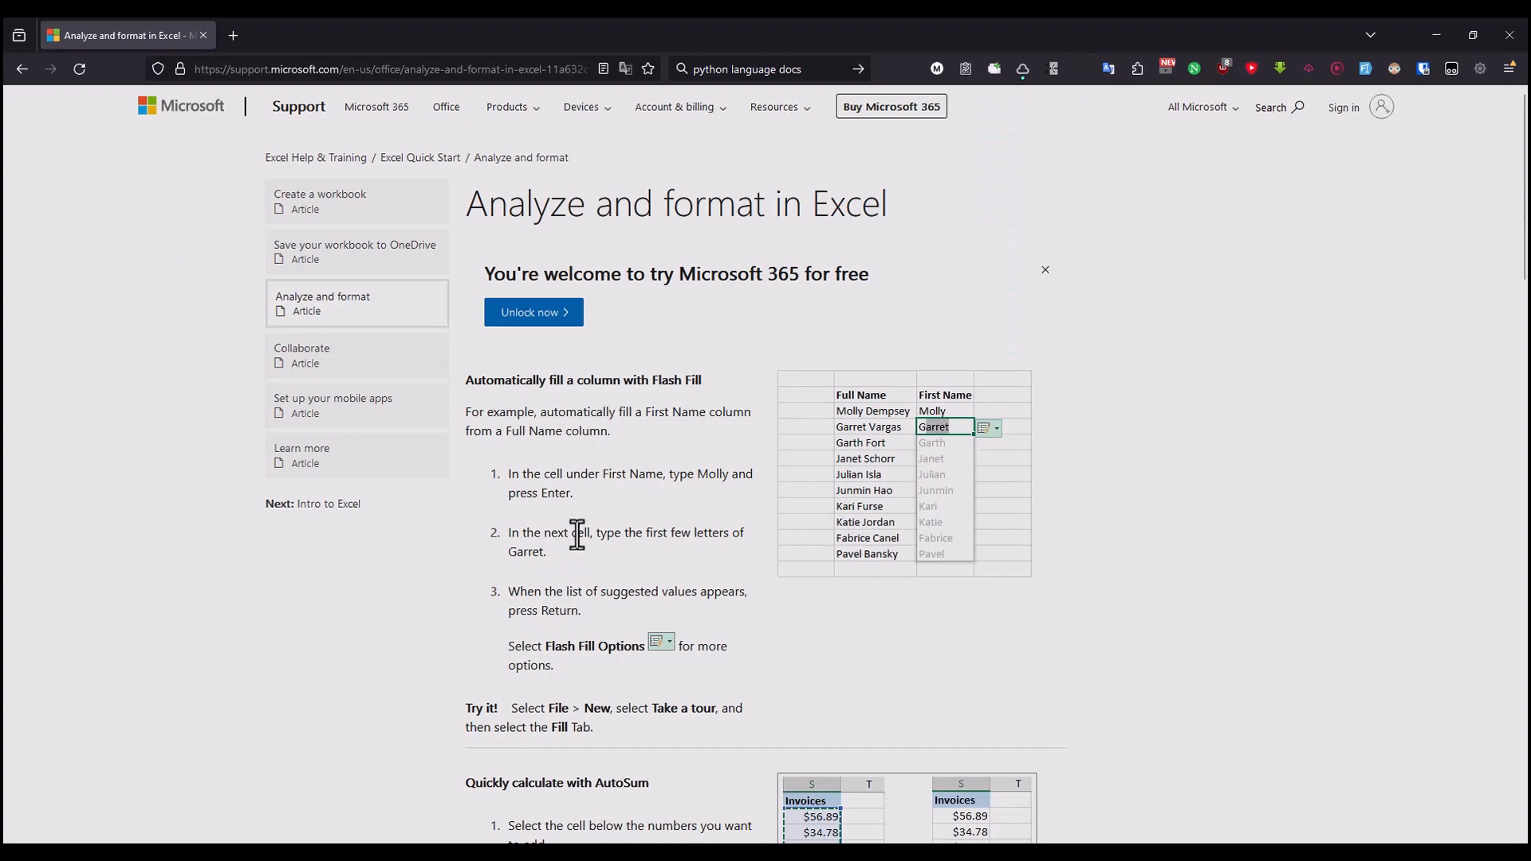
key("alt+Tab")
double_click(155, 269)
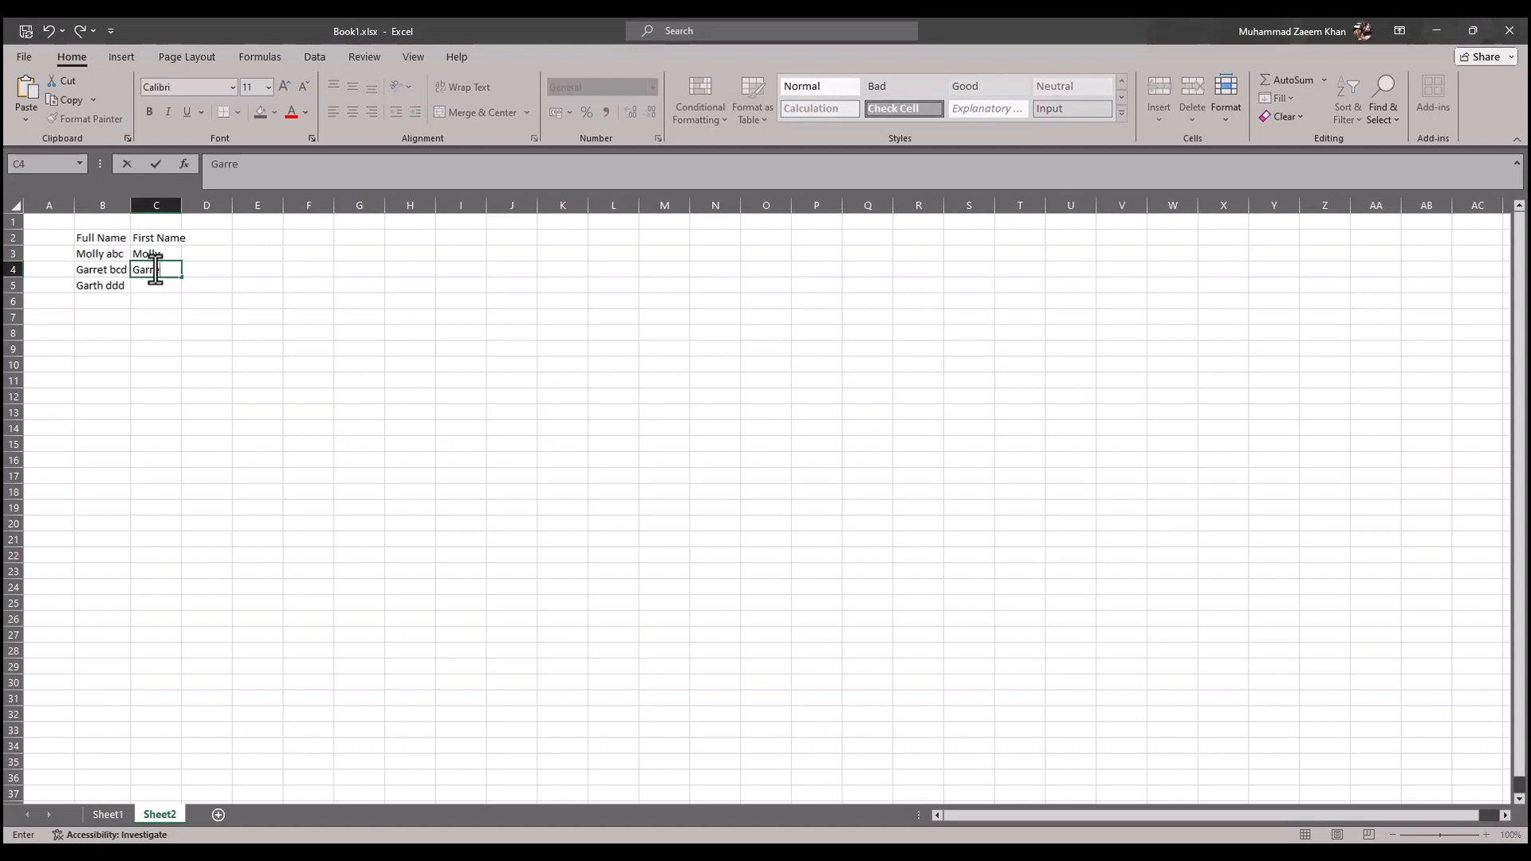
key("Tab")
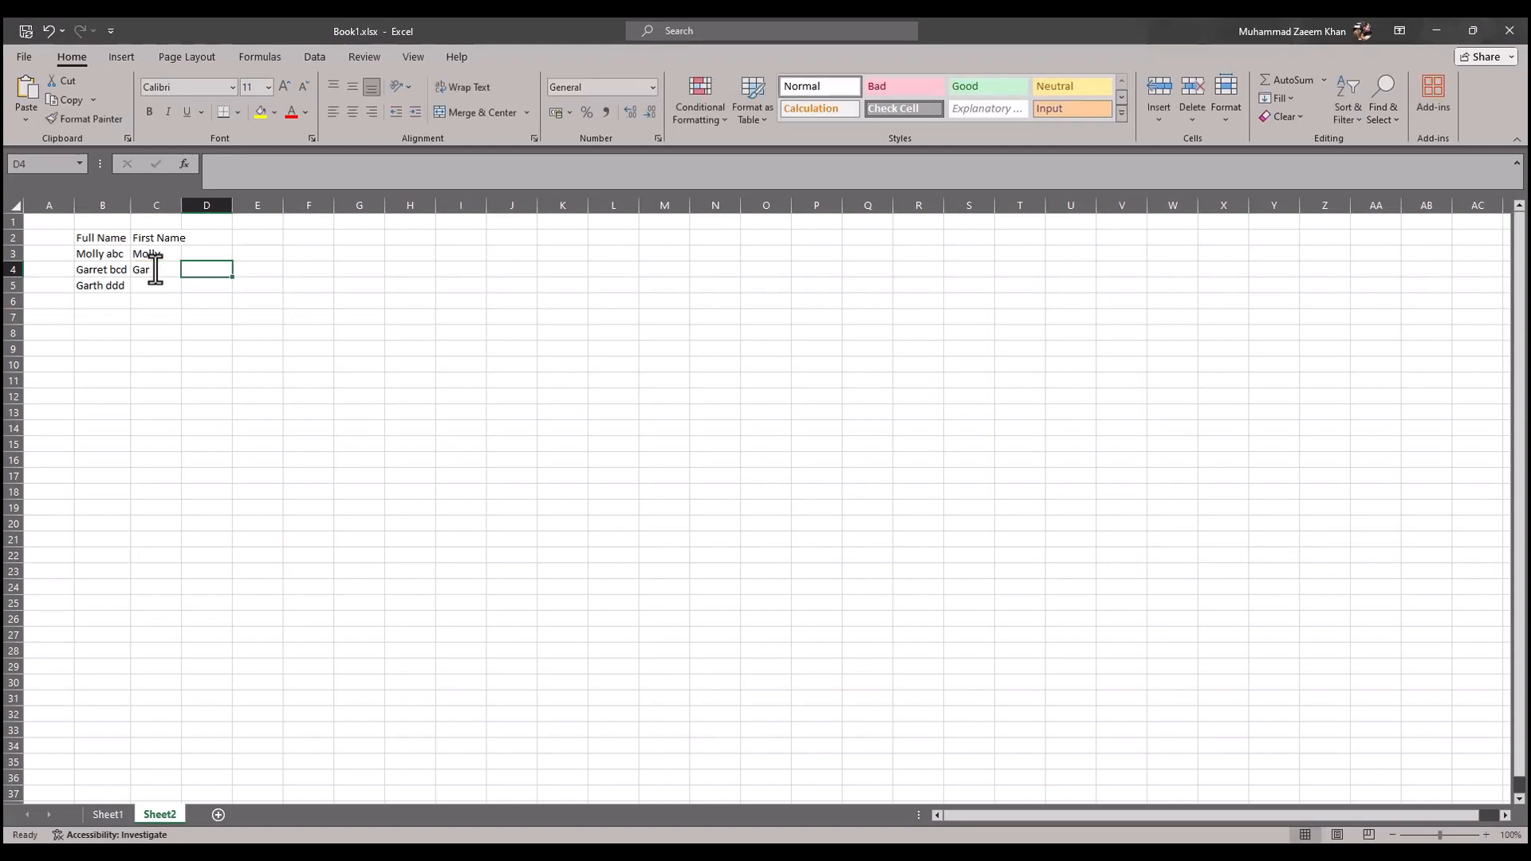
Step: Read the article's remaining Flash Fill instructions and its "Try it!" note, then return to Excel and clear the whole sheet's contents
key("alt+Tab")
left_click_drag(567, 592, 700, 607)
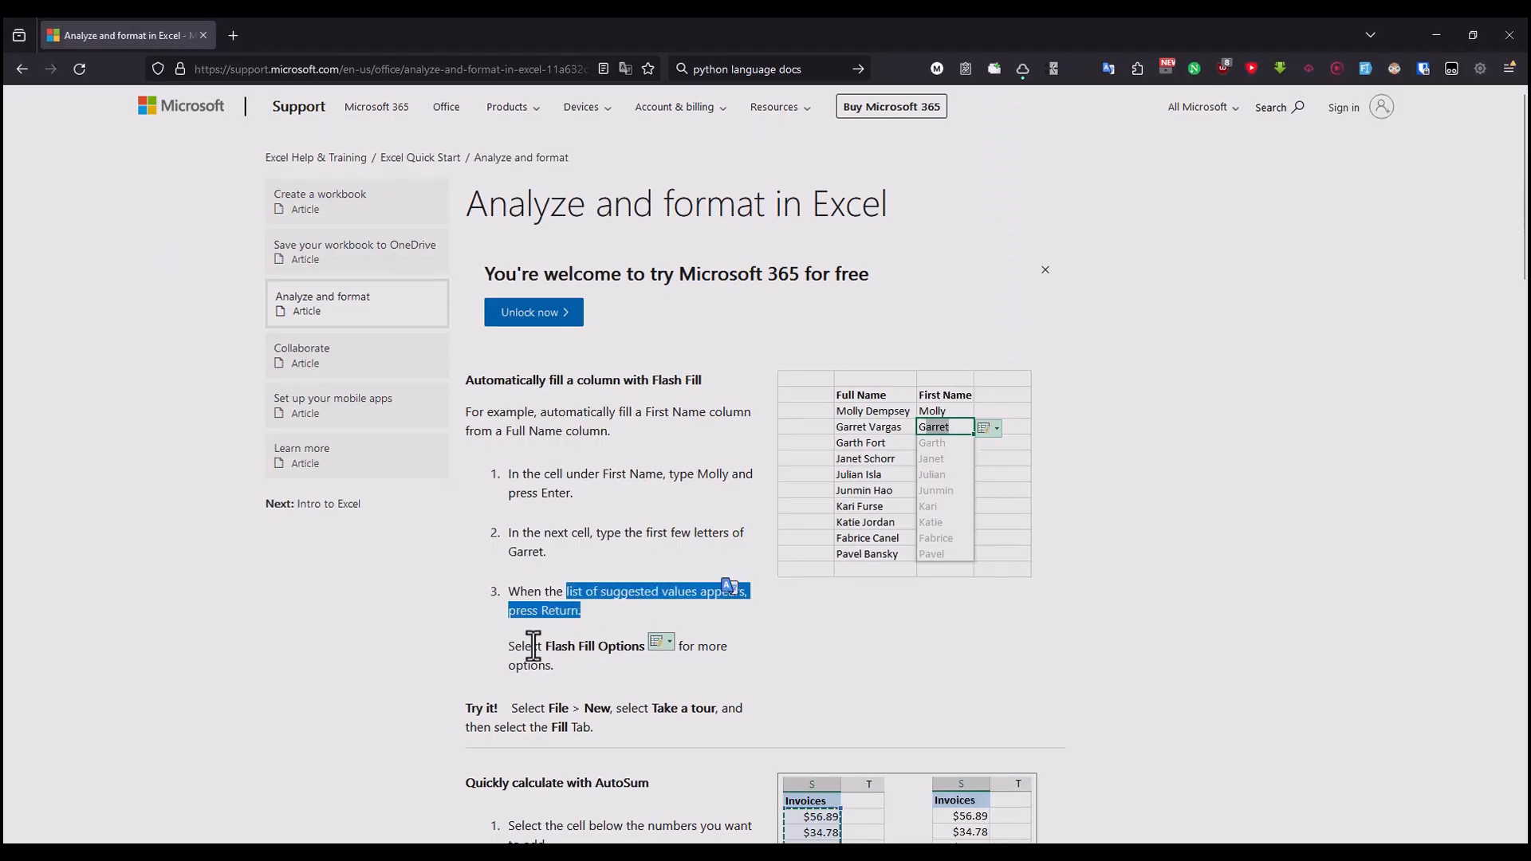
left_click_drag(539, 647, 618, 648)
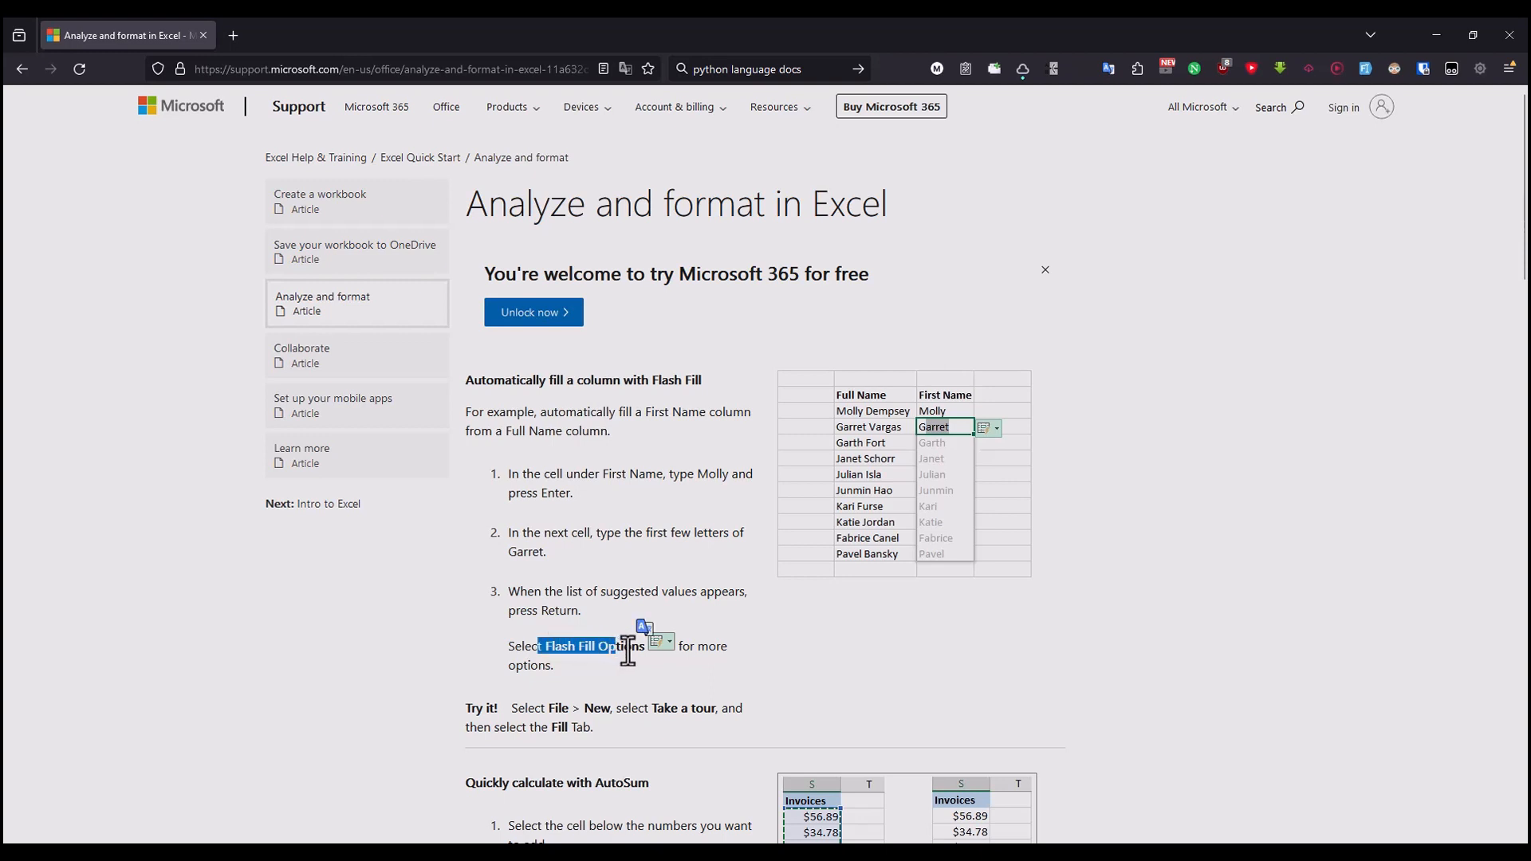
left_click_drag(525, 705, 615, 728)
key("alt+Tab")
left_click(121, 300)
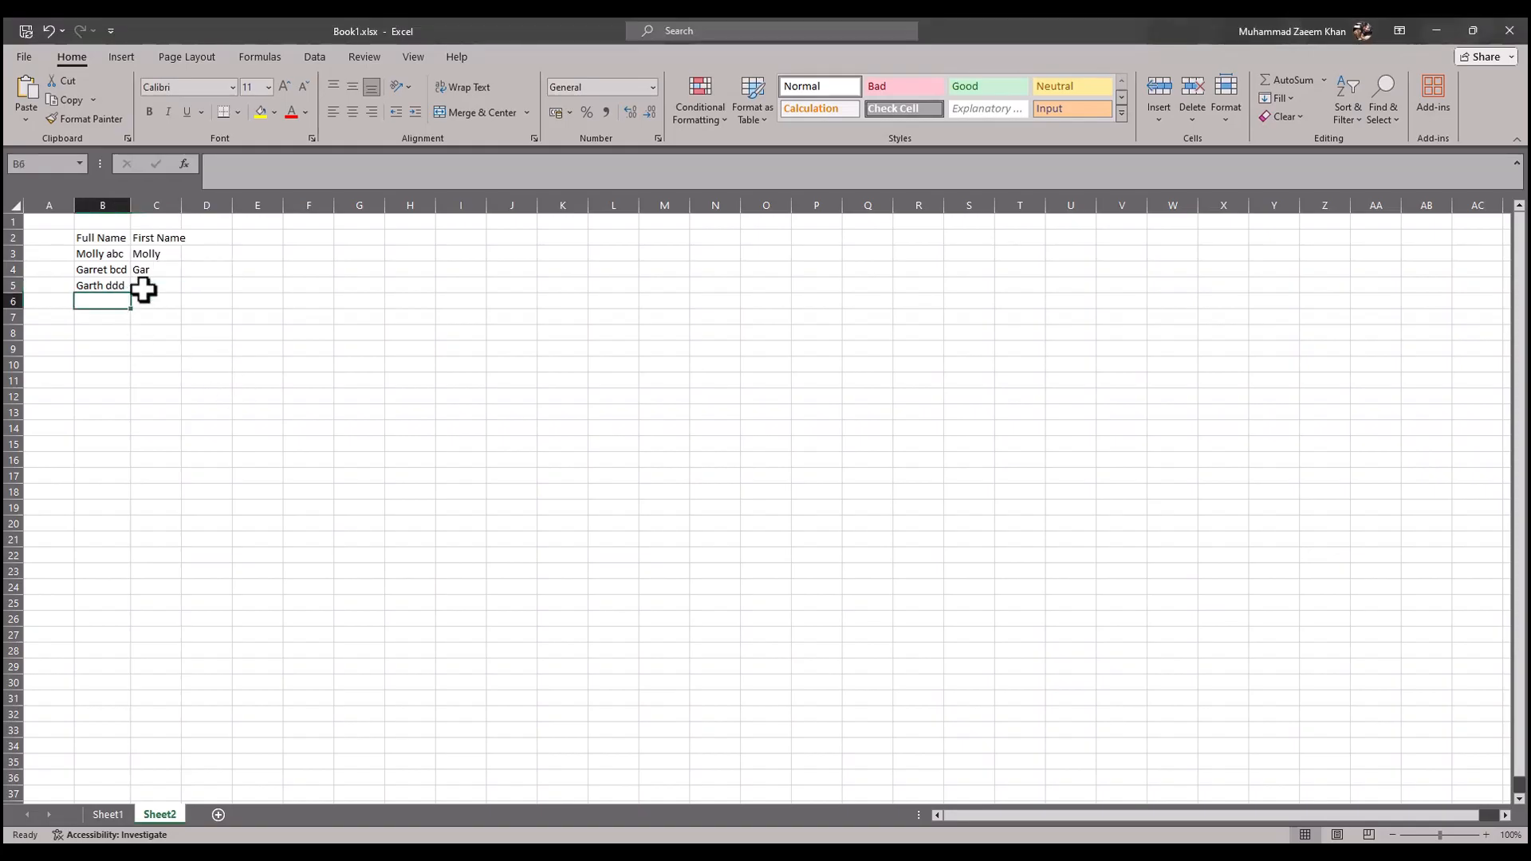
key("ctrl+a")
key("Delete")
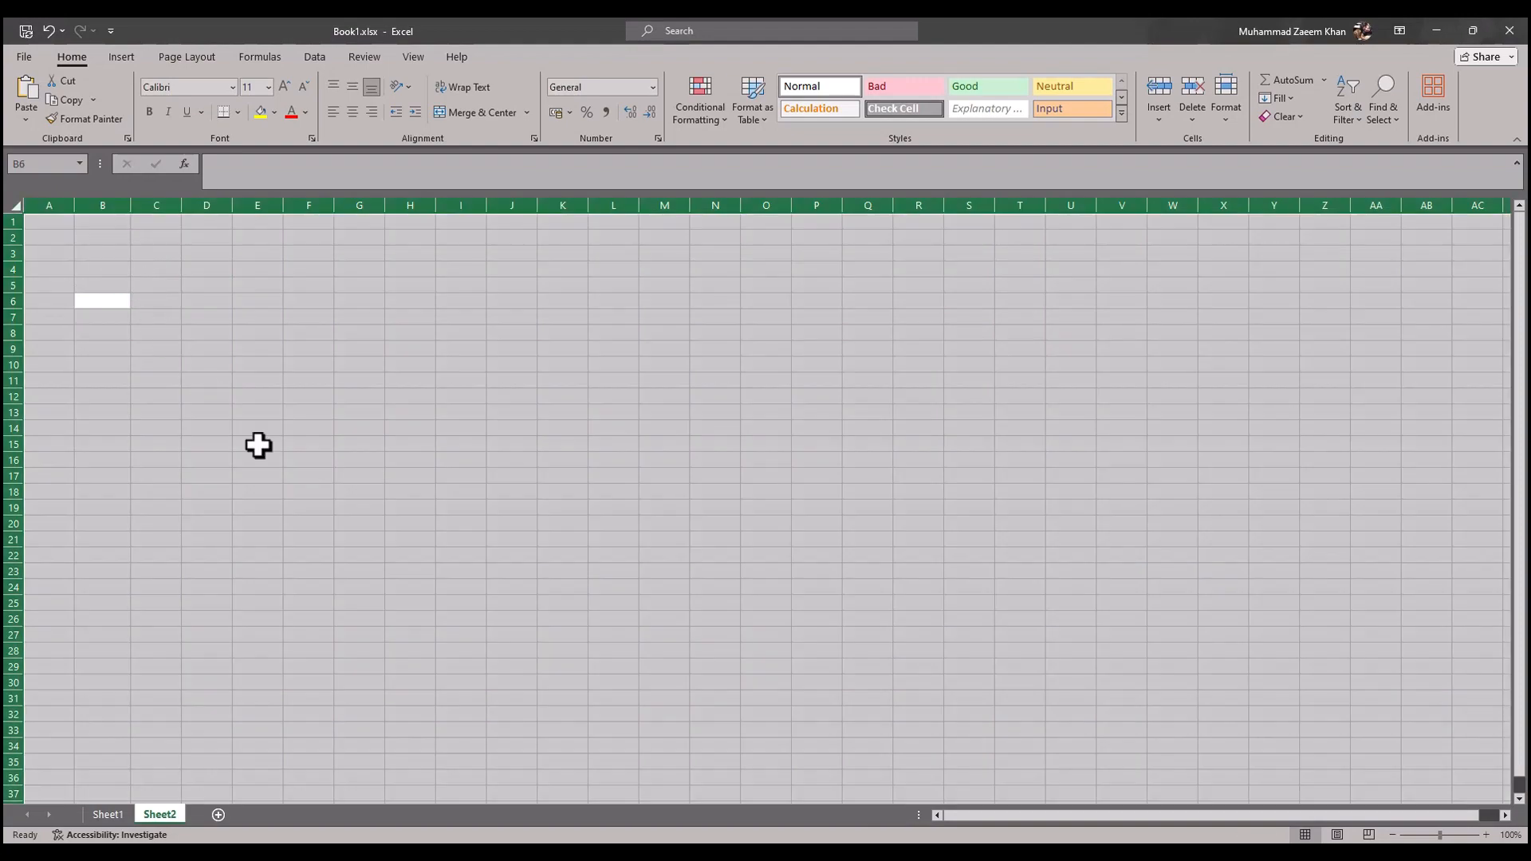
Step: Read the "Try it!" note in the browser article, then switch to Excel and show the templates for a new workbook
key("alt+Tab")
left_click(499, 710)
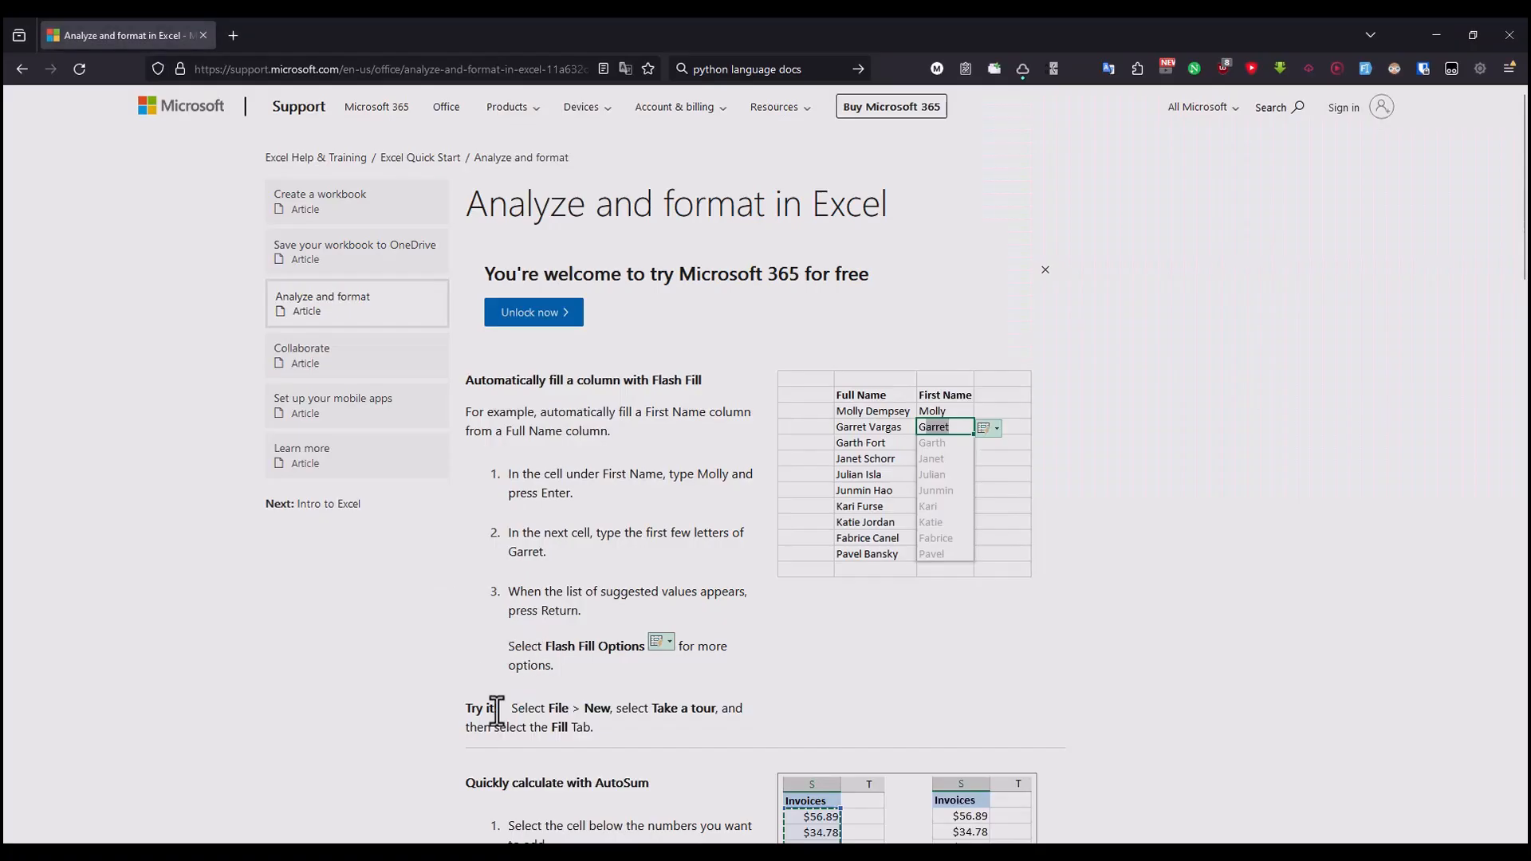
left_click_drag(518, 708, 748, 707)
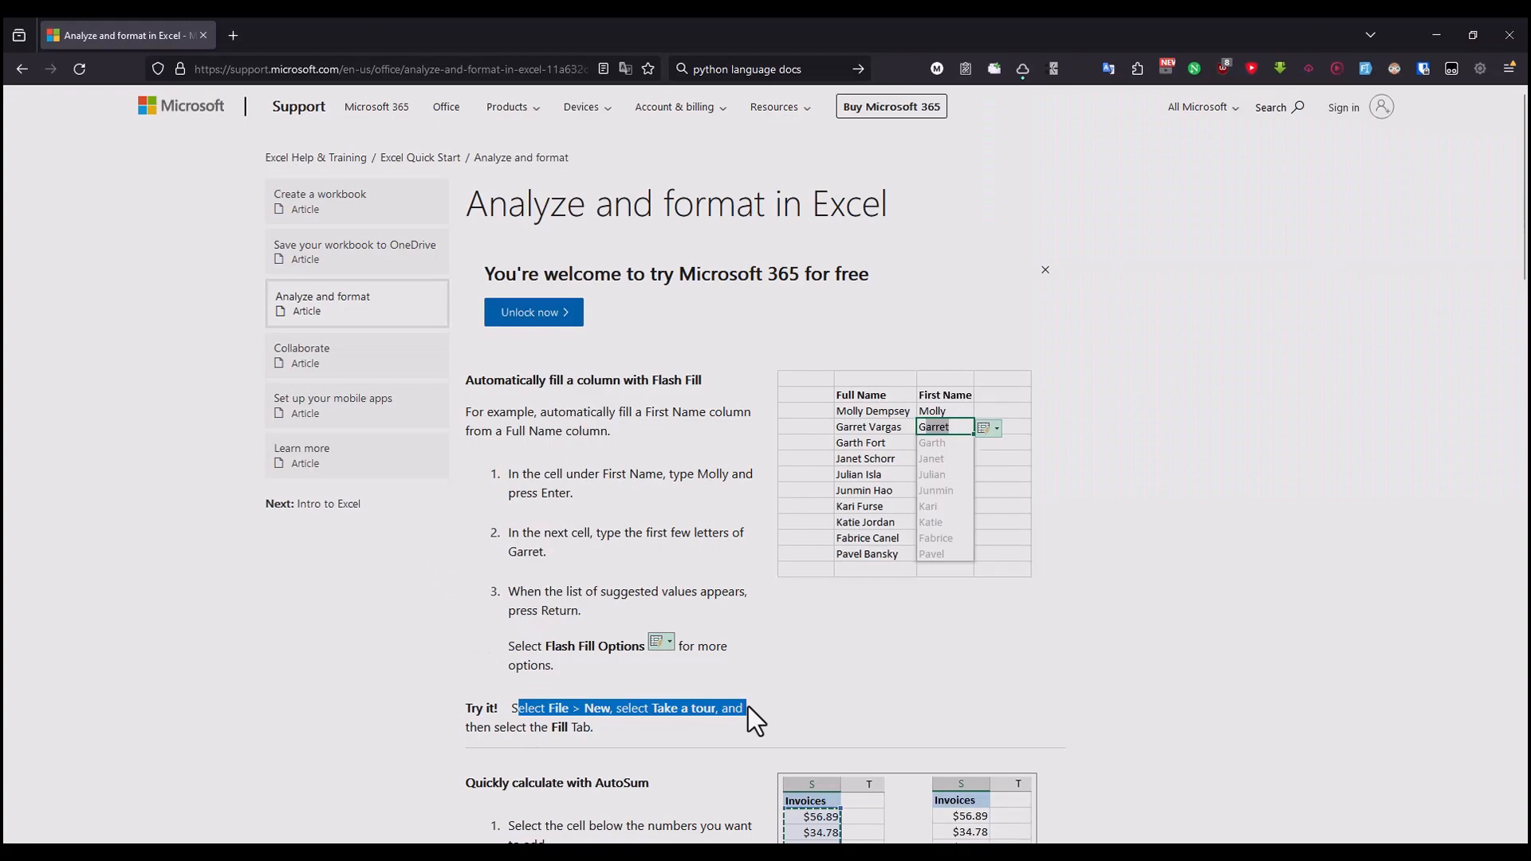
left_click(619, 710)
key("alt+Tab")
left_click(36, 57)
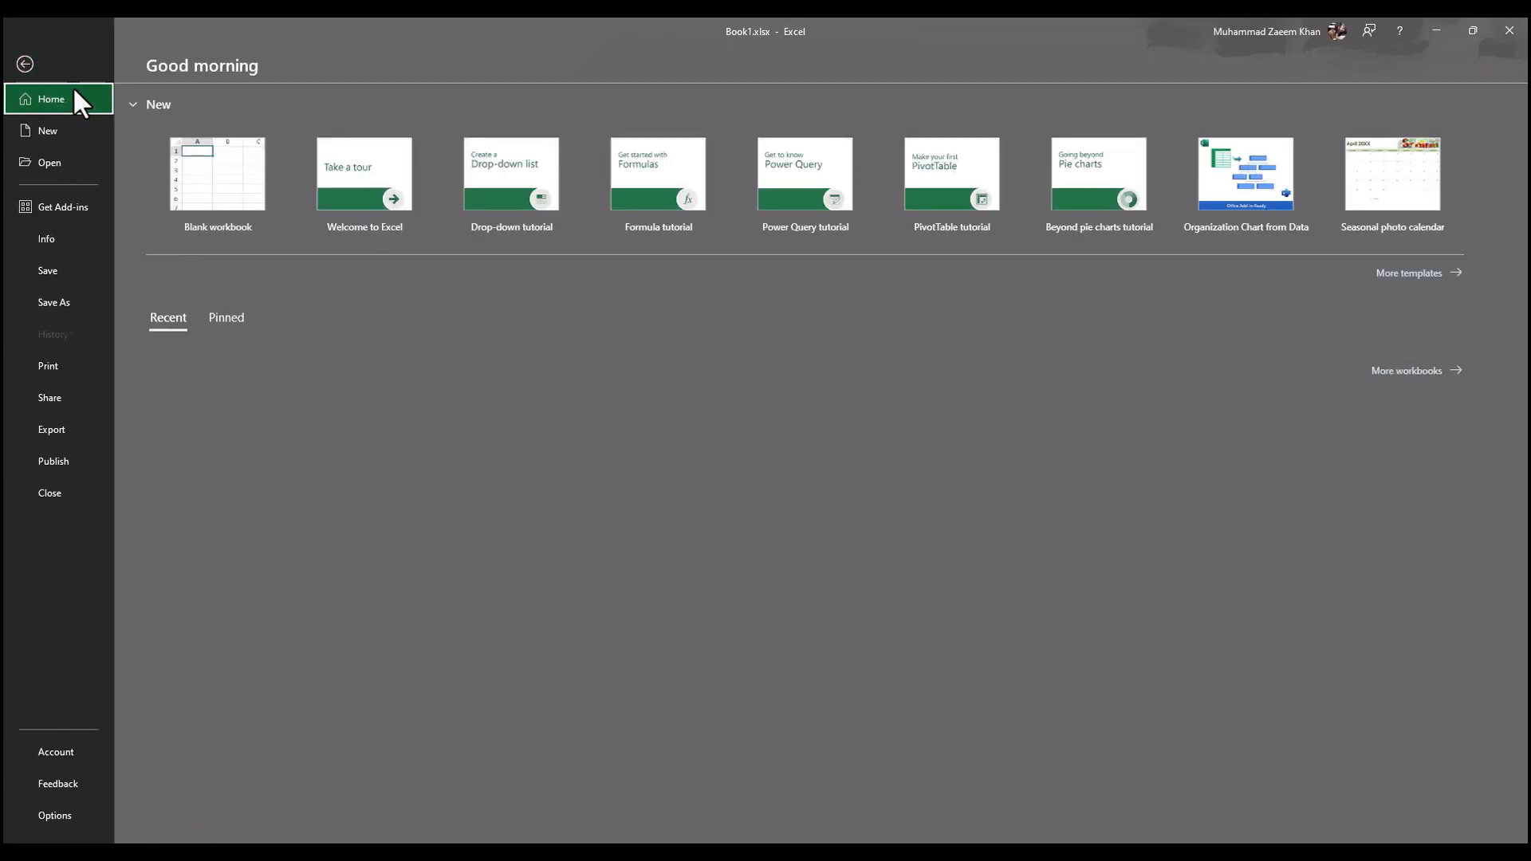
left_click(65, 141)
Step: Check the article's "Take a tour" and Fill directions, then create a workbook in Excel from the "Welcome to Excel" template
key("alt+Tab")
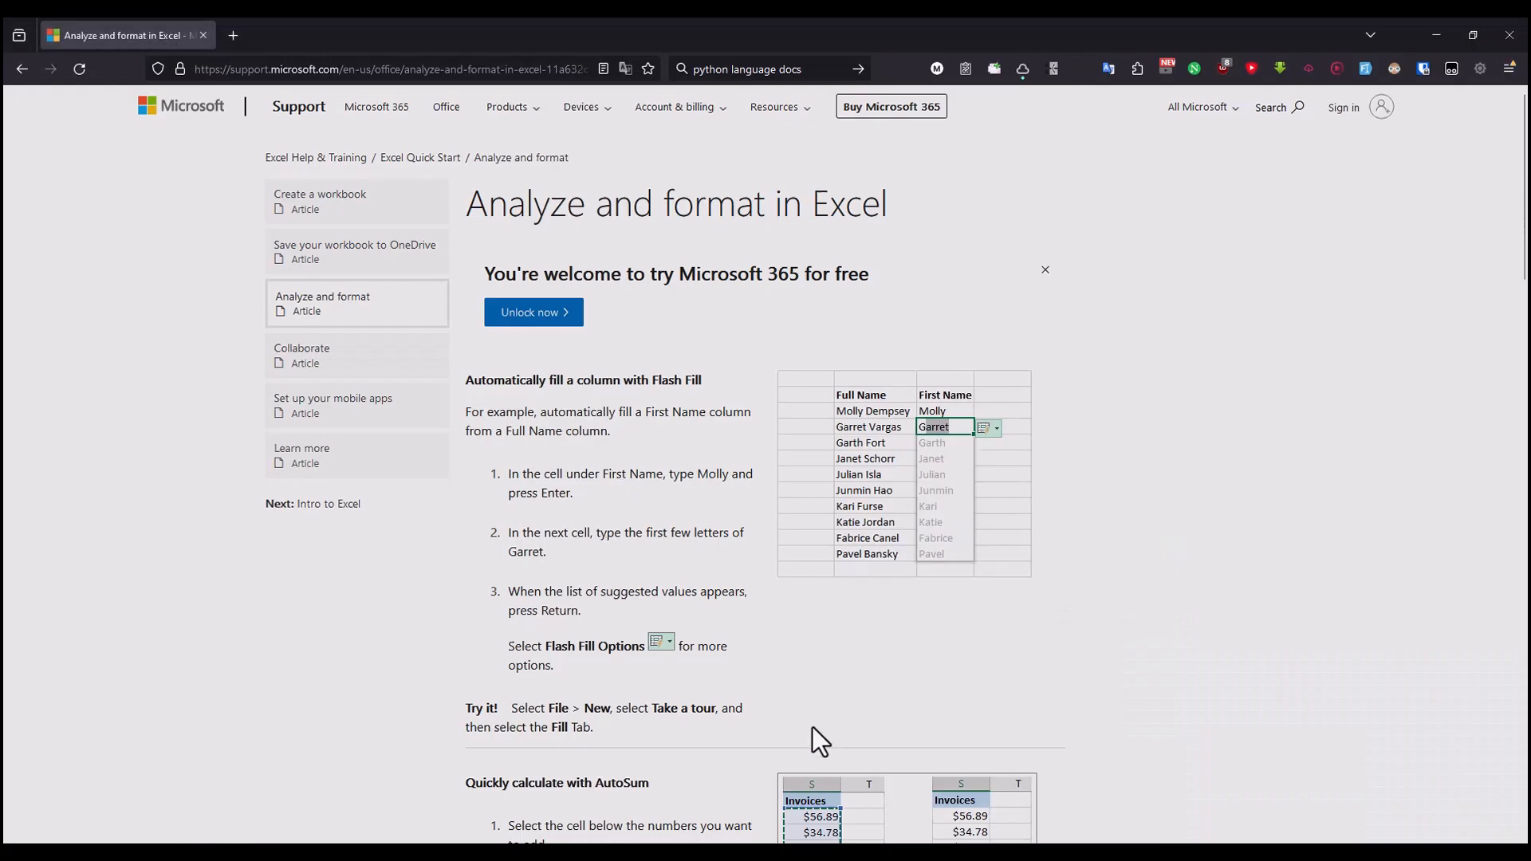
left_click_drag(649, 709, 718, 709)
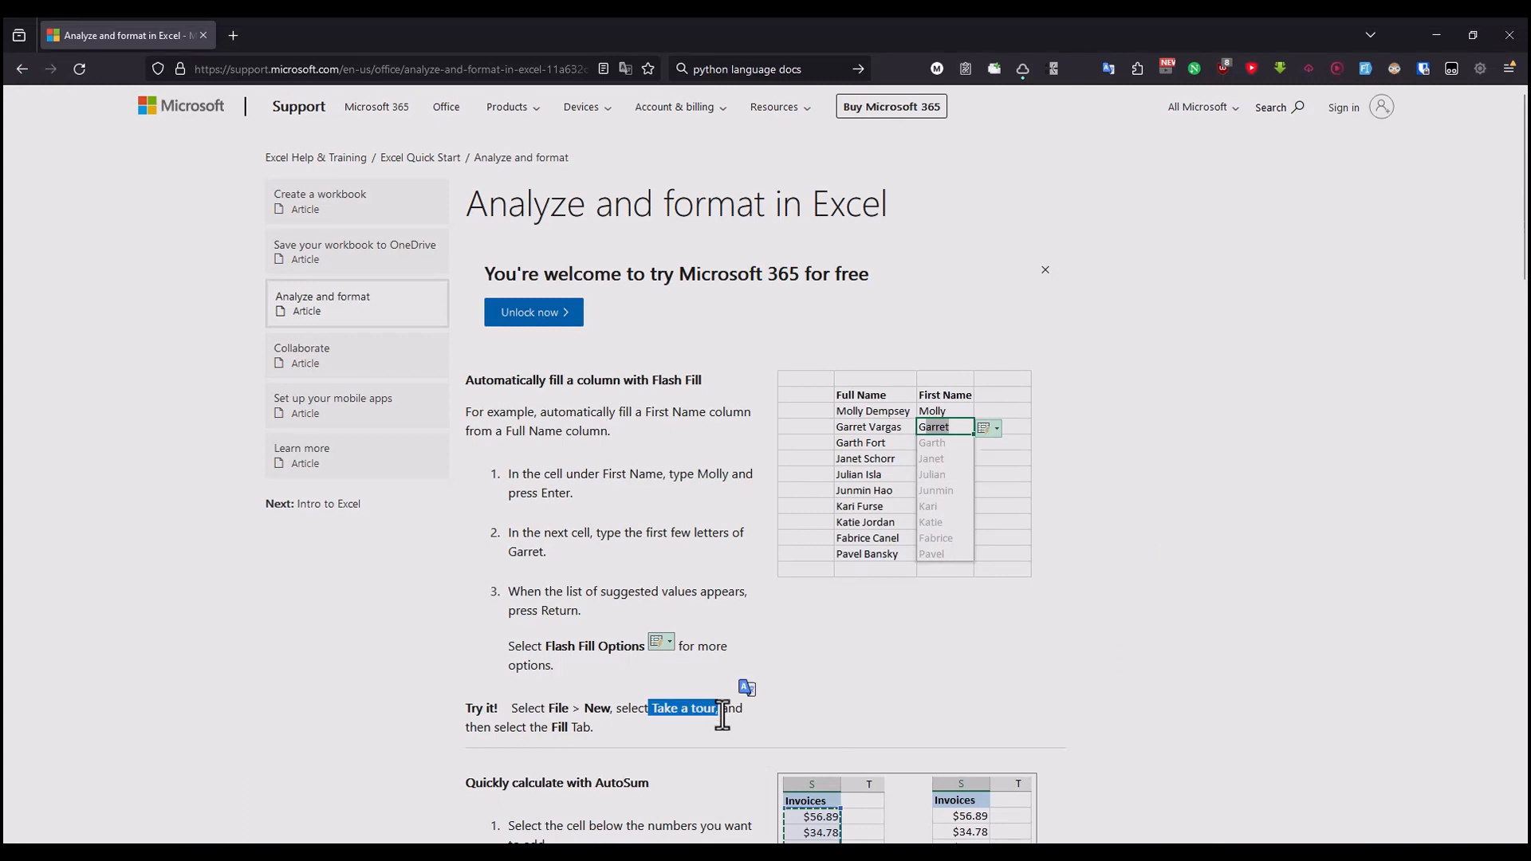
left_click_drag(510, 727, 582, 730)
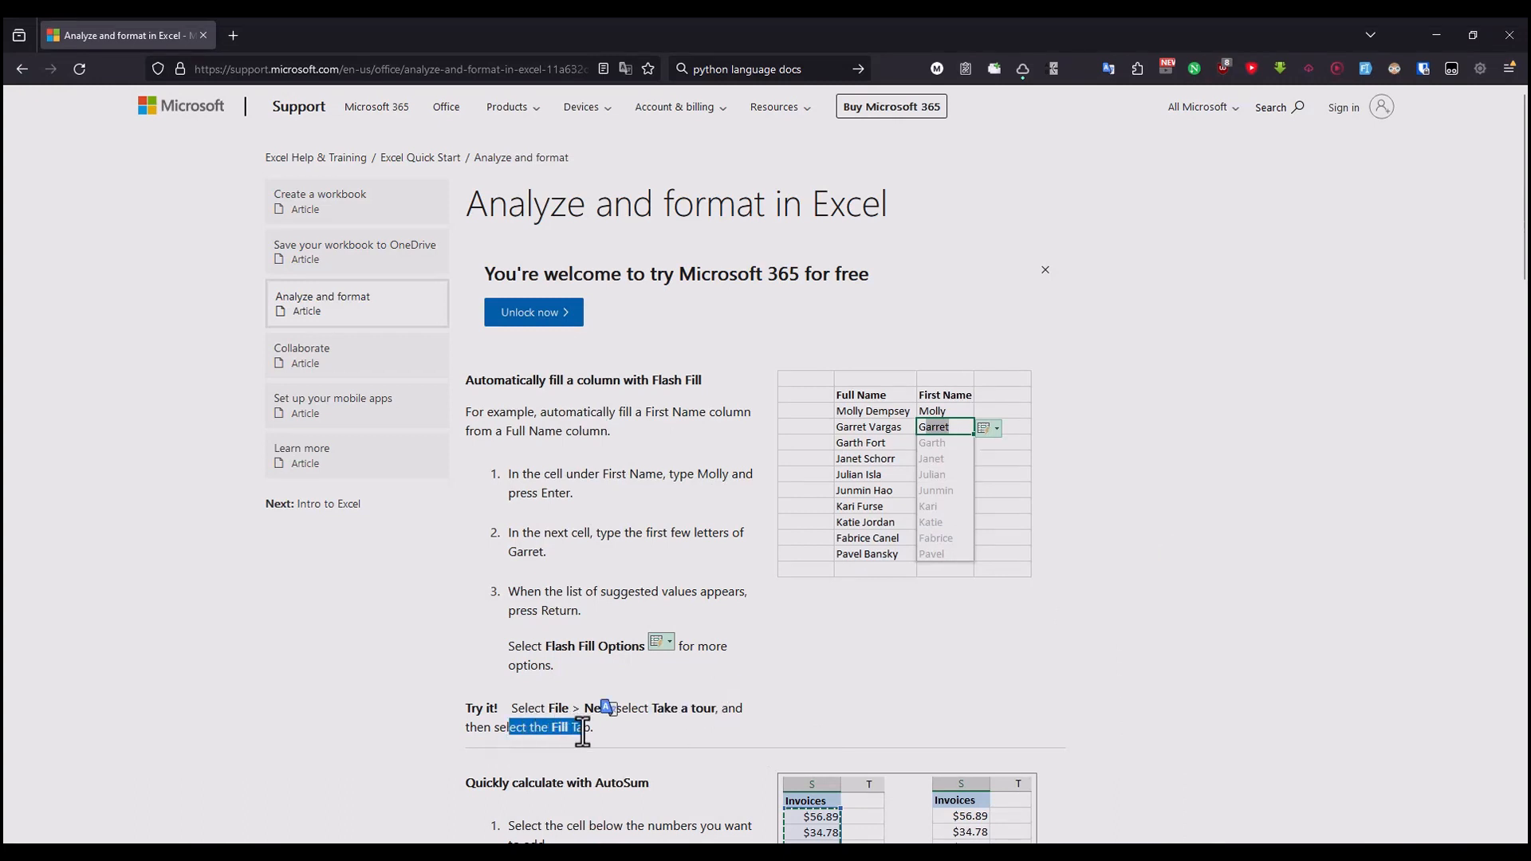
key("alt+Tab")
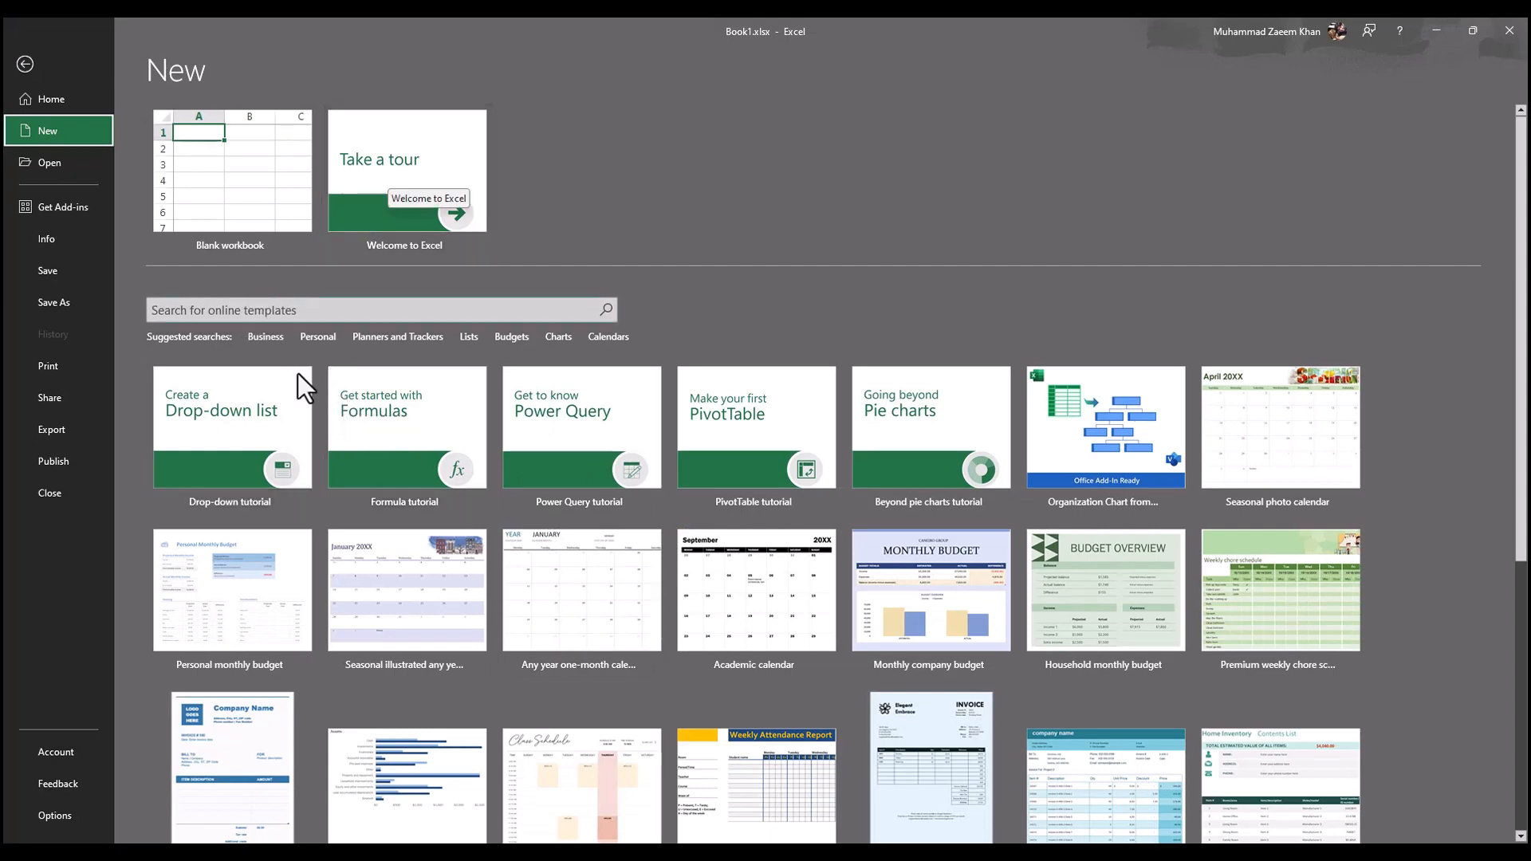
left_click(422, 203)
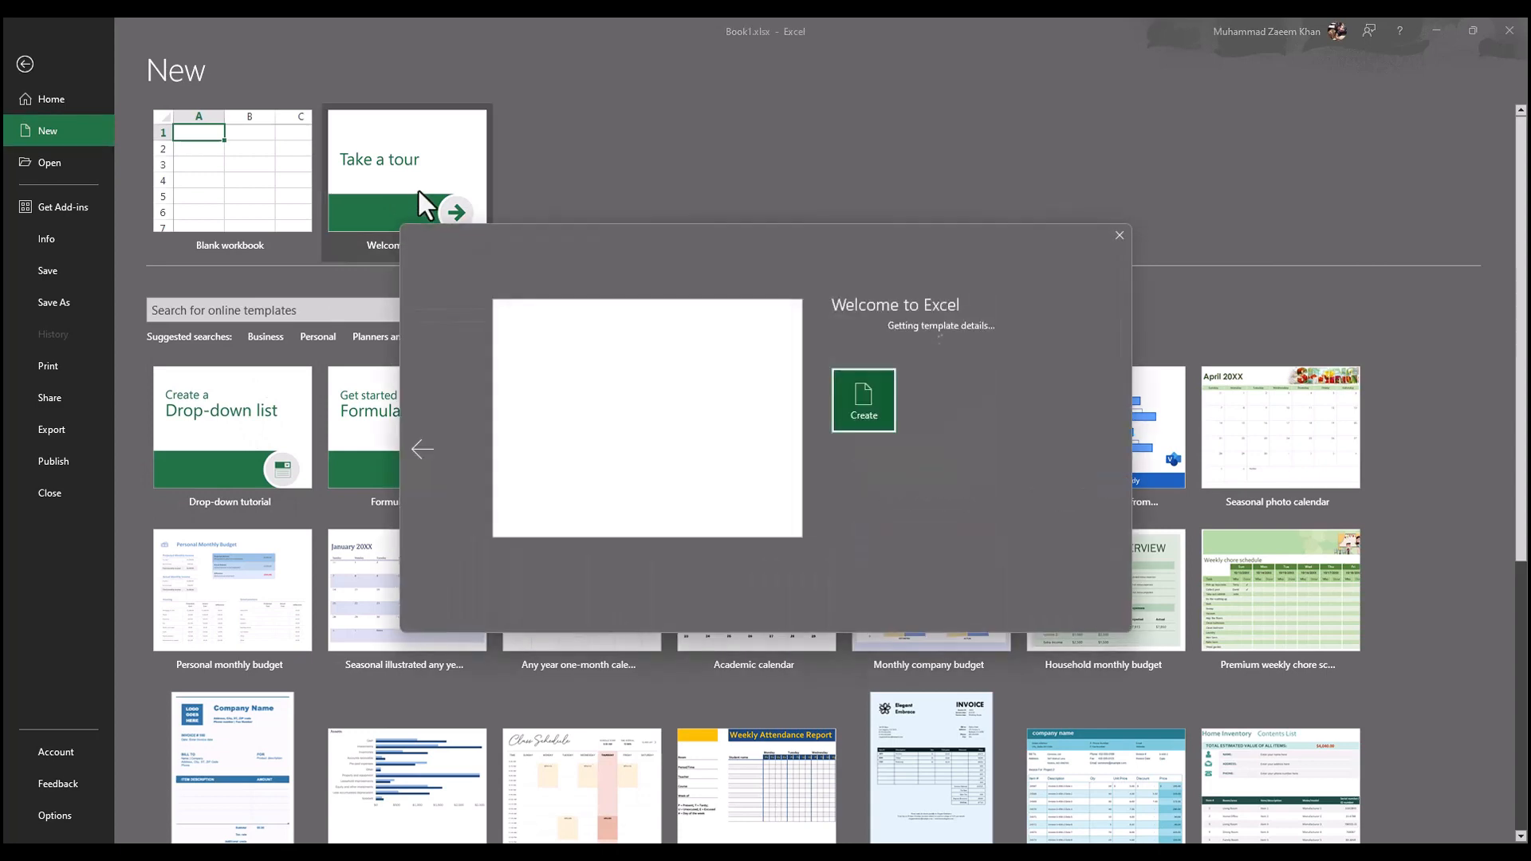
left_click(864, 493)
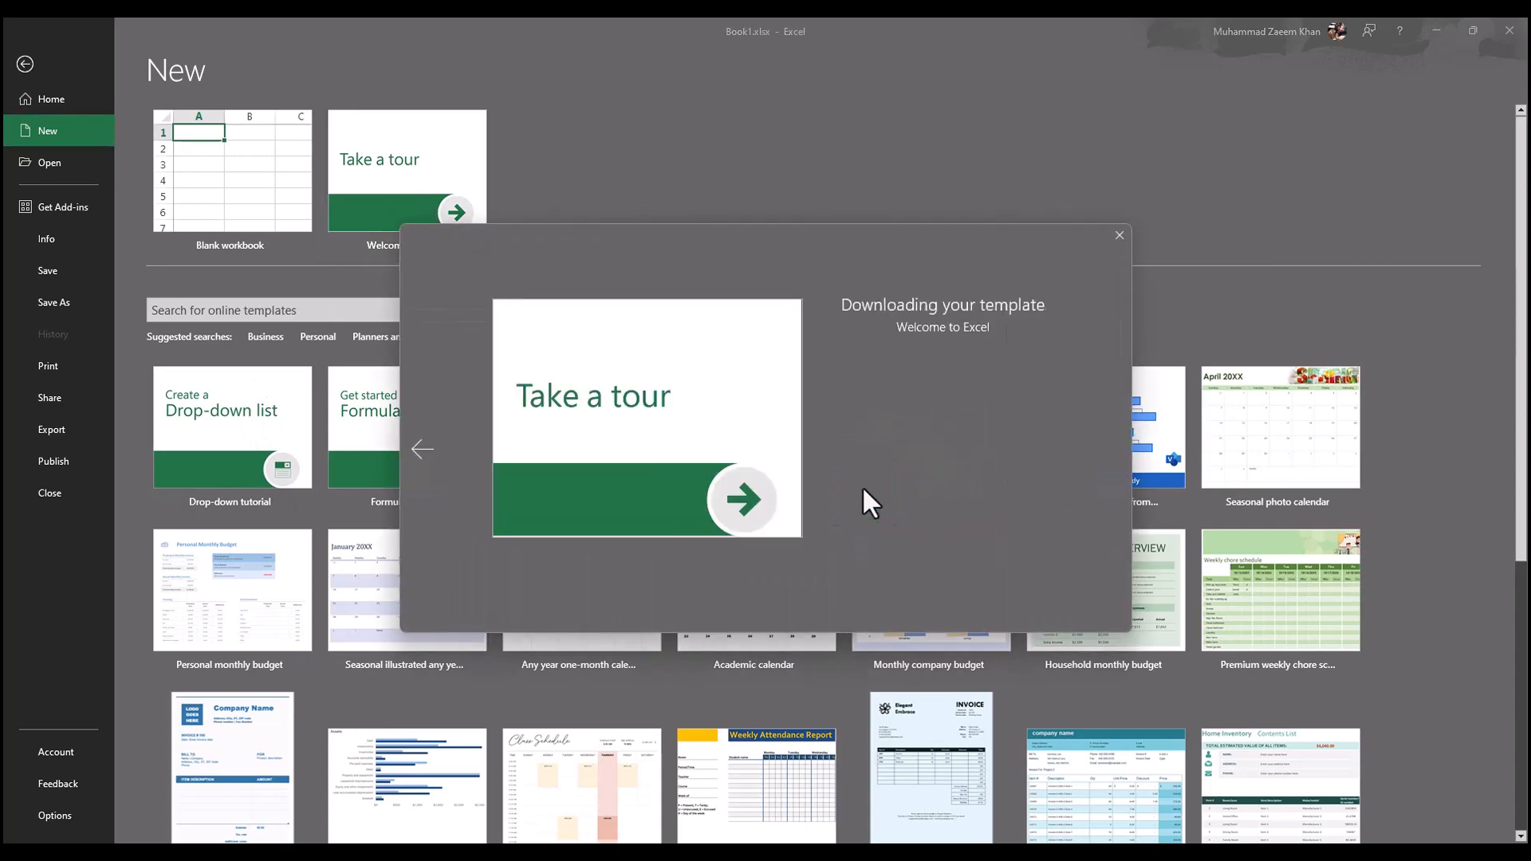
Step: Recheck the article's Fill direction, then open the "2. Fill" sheet in the tour workbook and examine its fill exercises
key("alt+Tab")
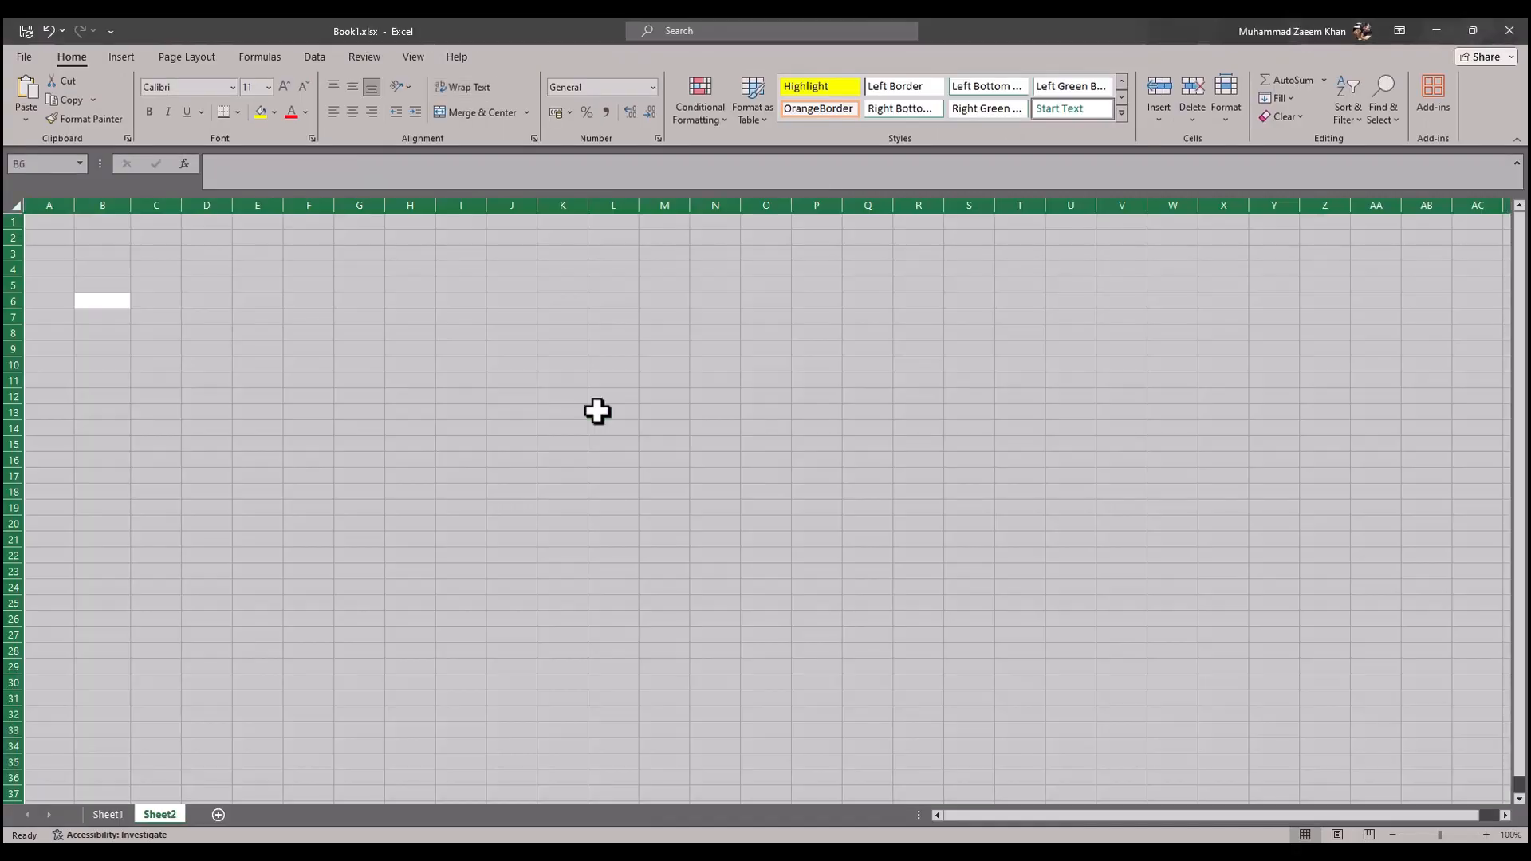
key("alt+Tab")
scroll(553, 634, "down", 1)
left_click(538, 636)
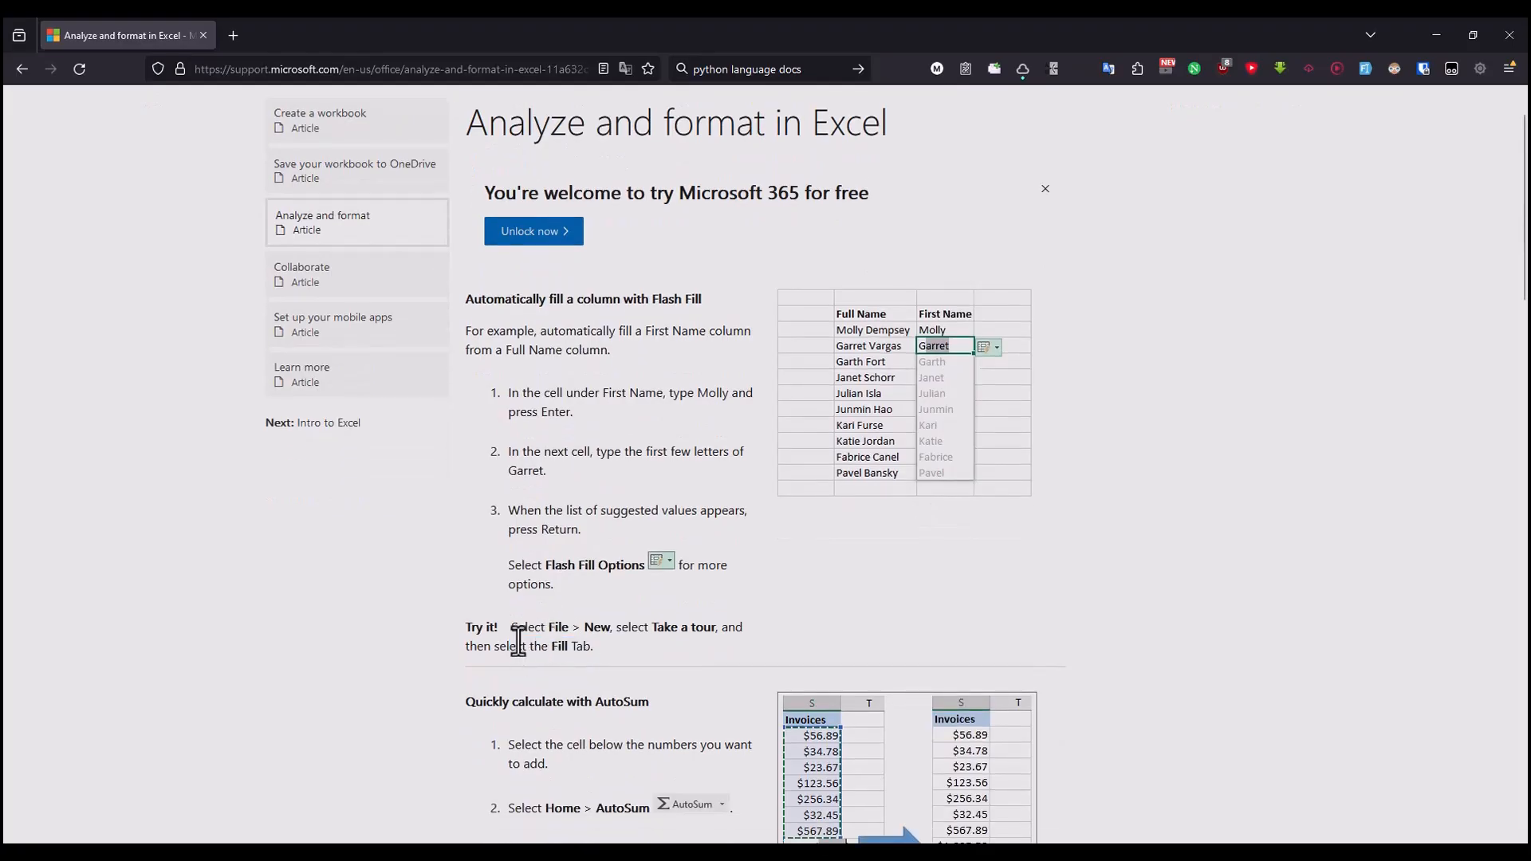
left_click_drag(518, 643, 589, 643)
key("alt+Tab")
key("alt+Tab")
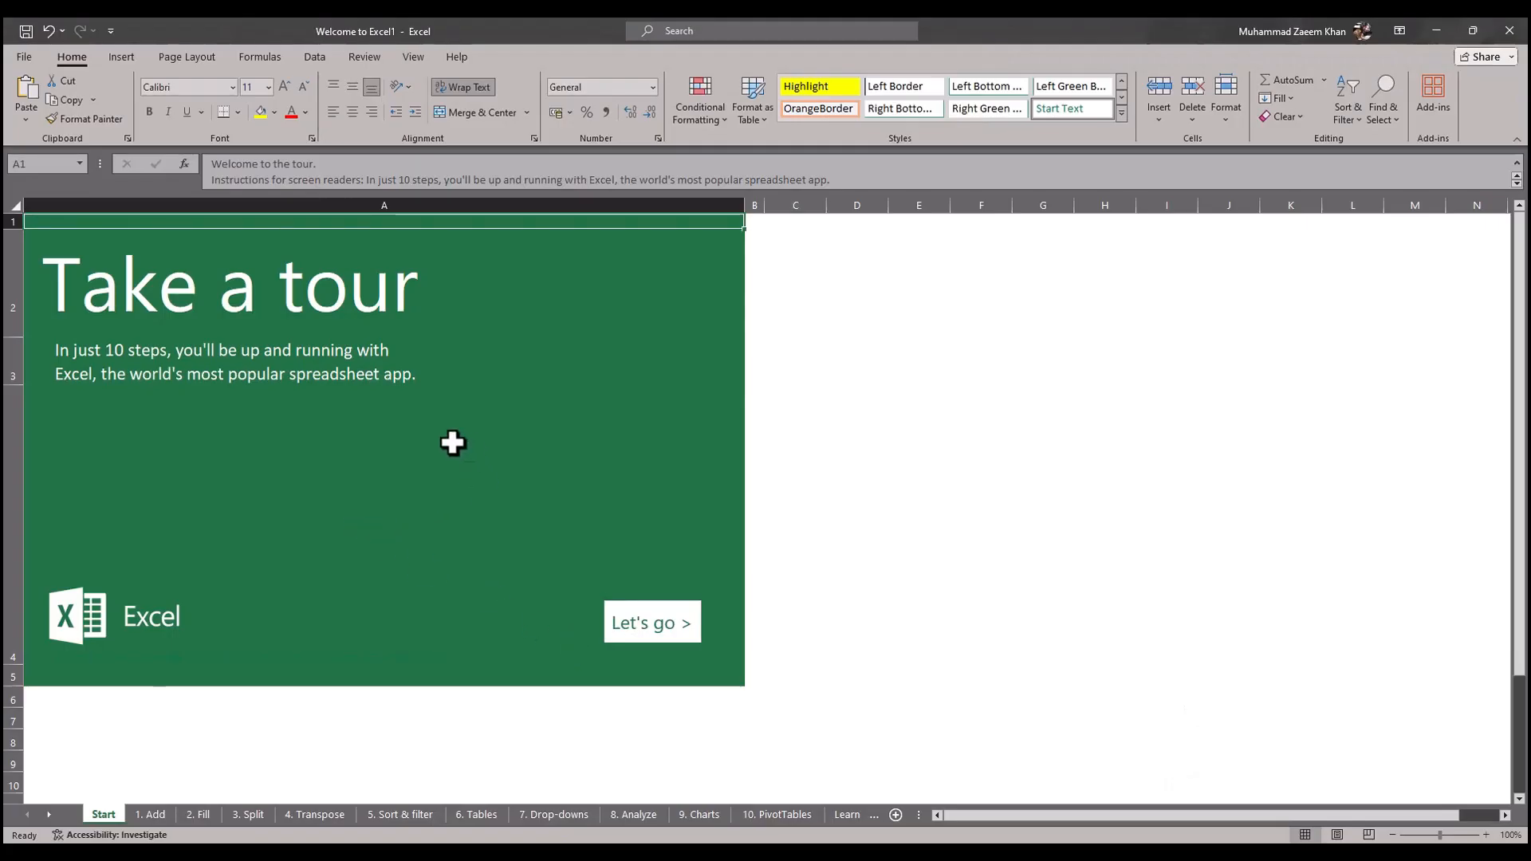
left_click(200, 815)
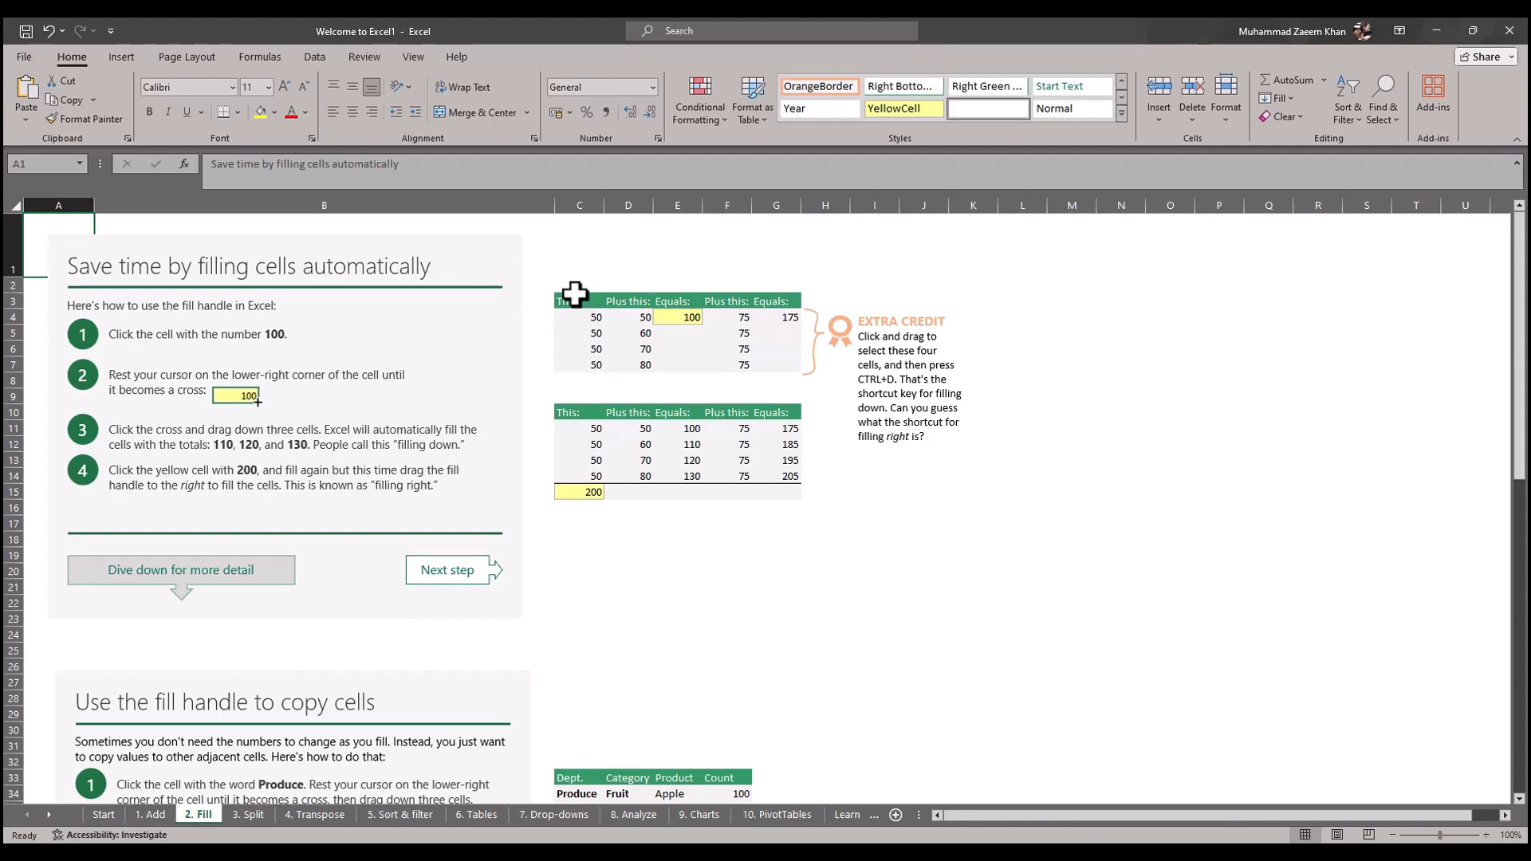
scroll(448, 345, "down", 19)
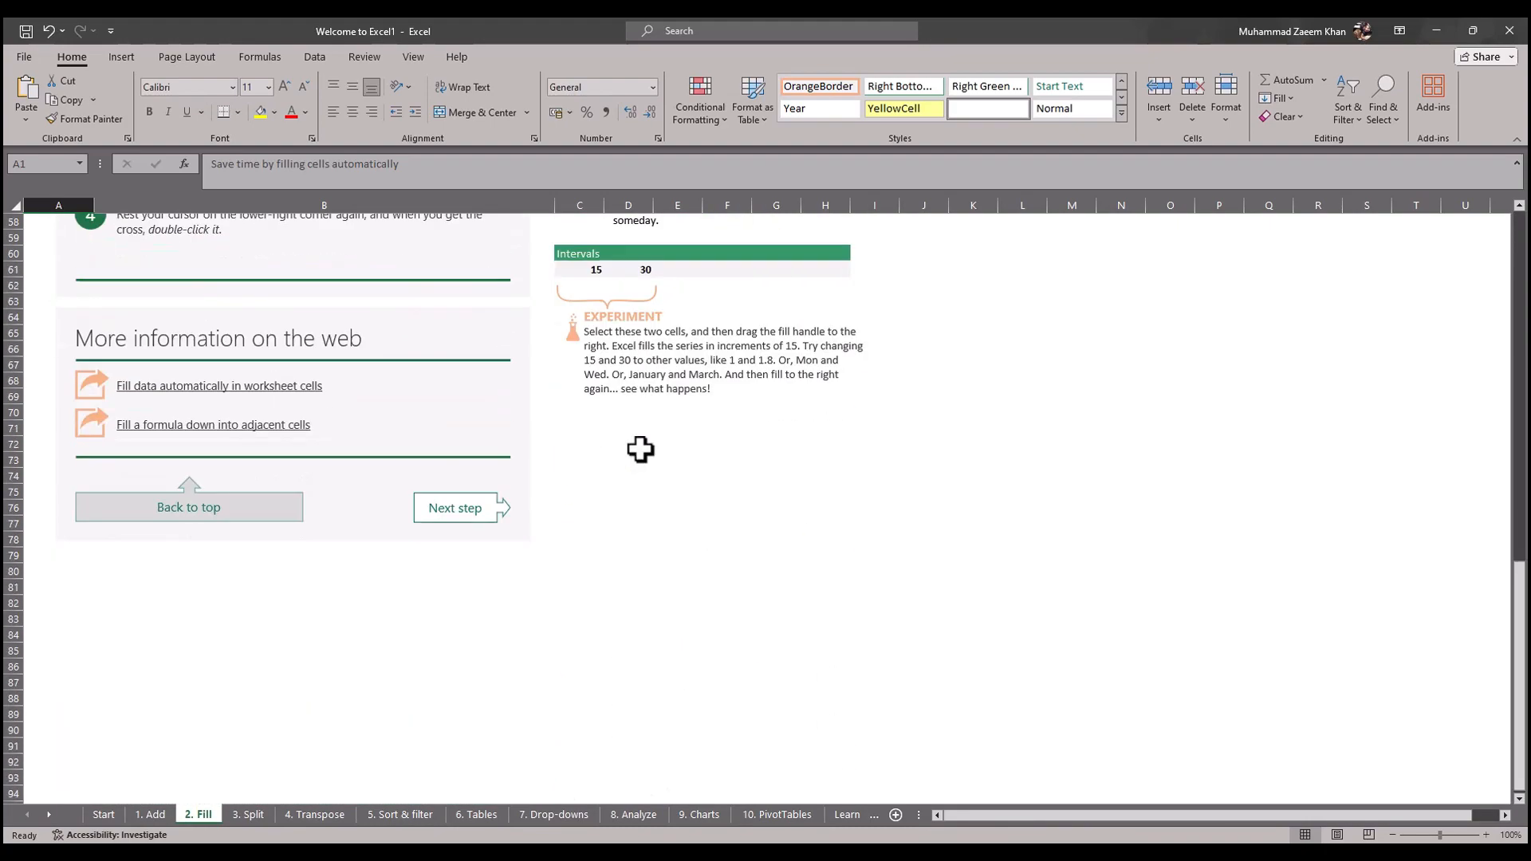
Step: Fill the sum formula in E4 down through E7 in the first practice table
scroll(640, 450, "up", 19)
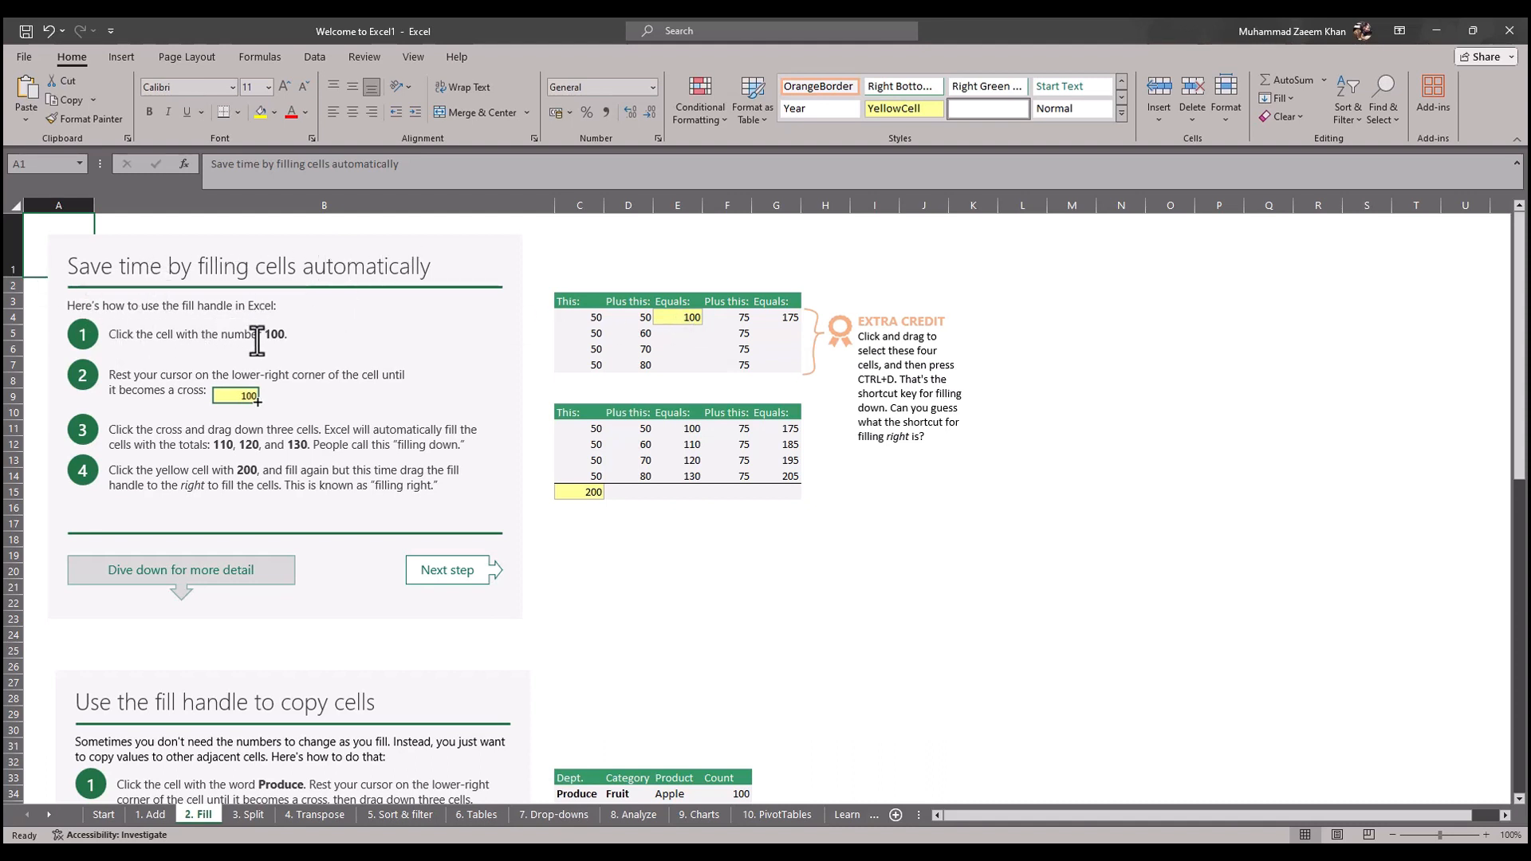
left_click(689, 318)
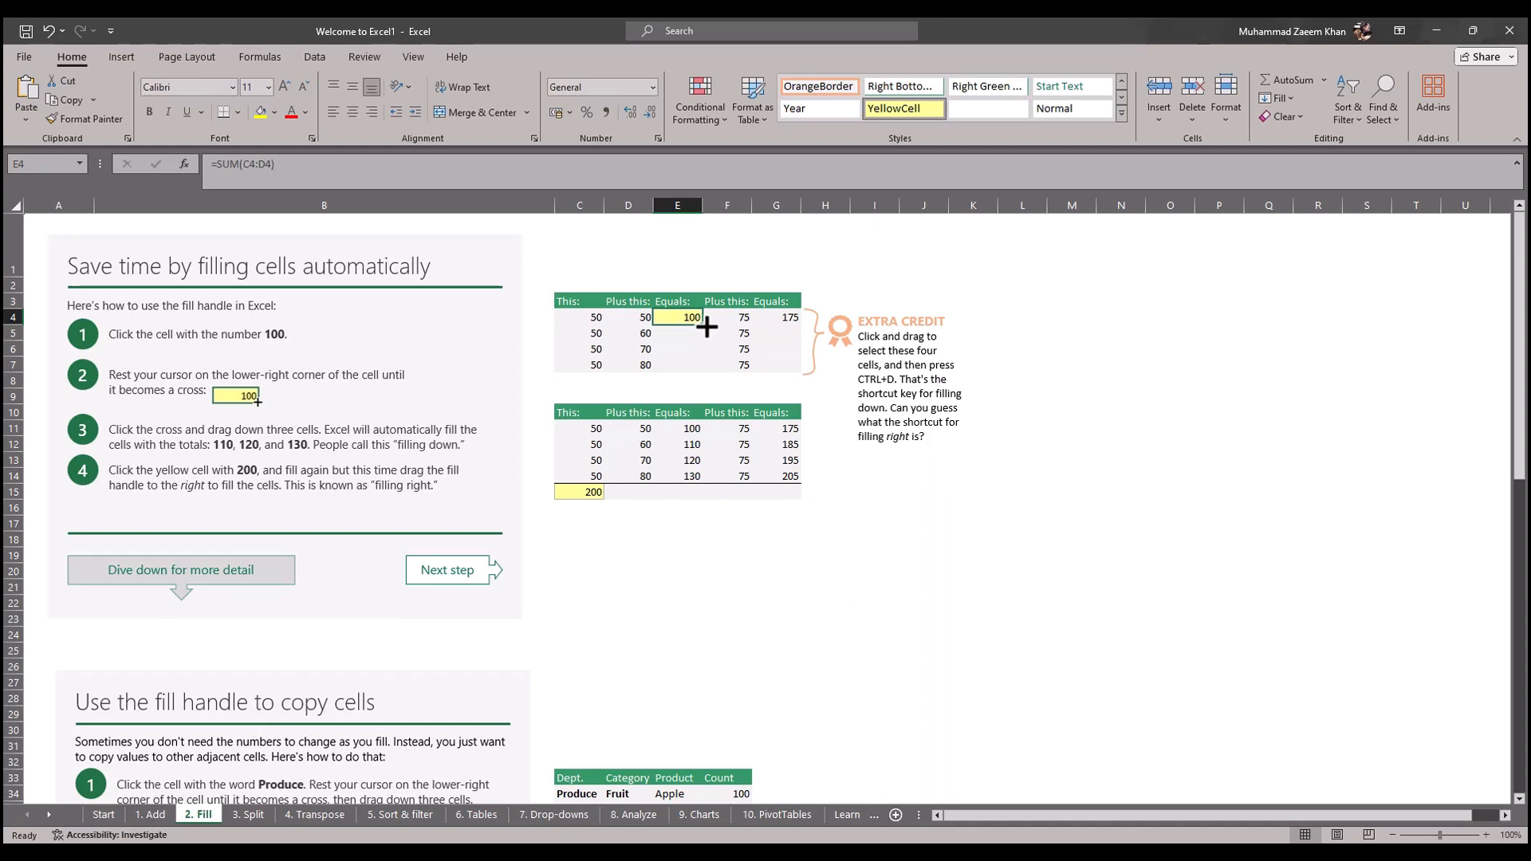
left_click_drag(707, 327, 709, 380)
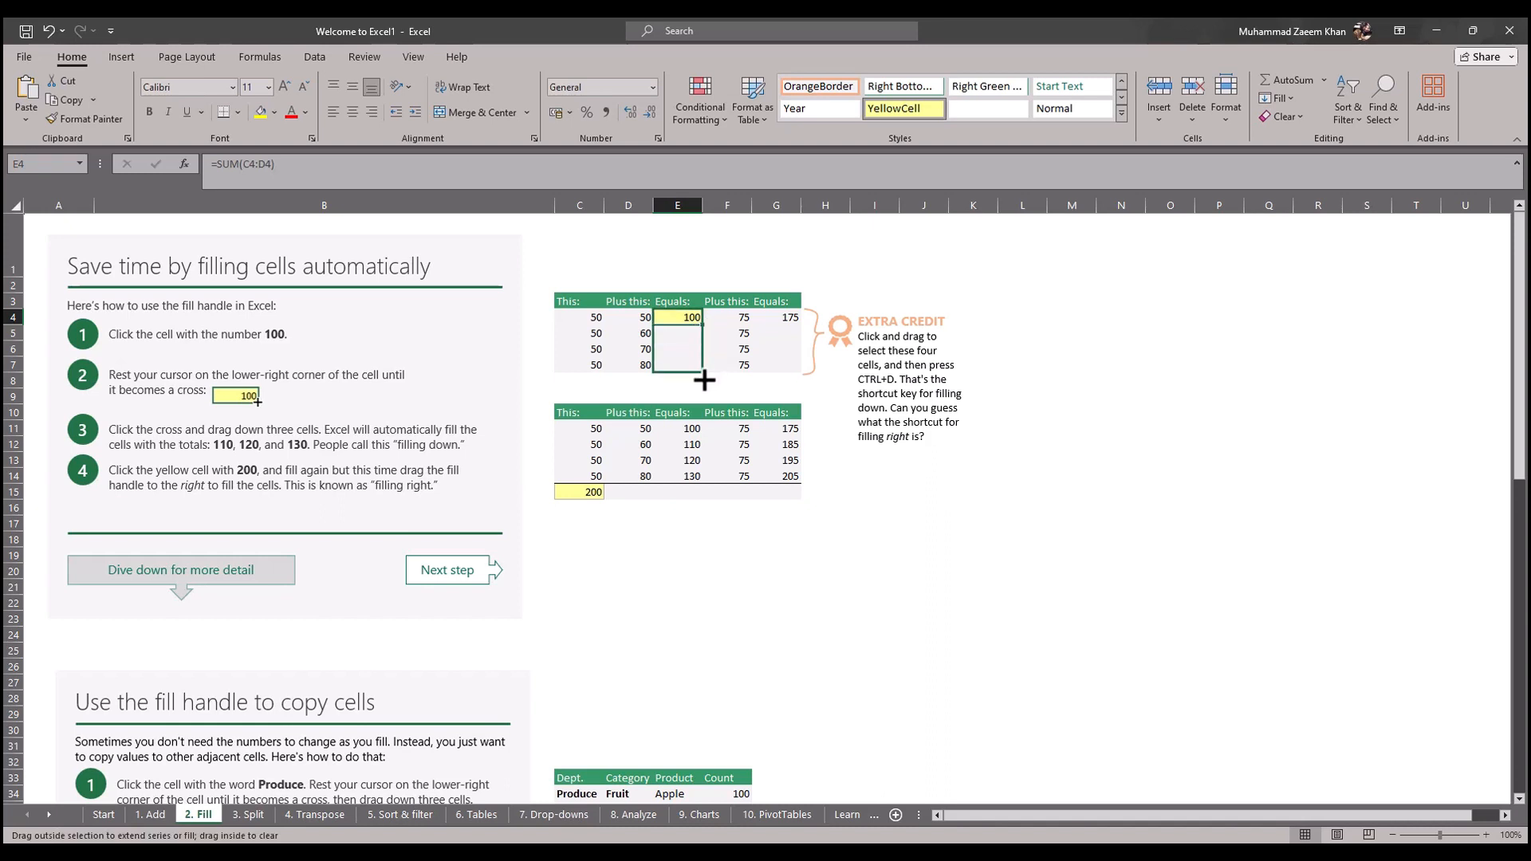
left_click_drag(704, 381, 704, 381)
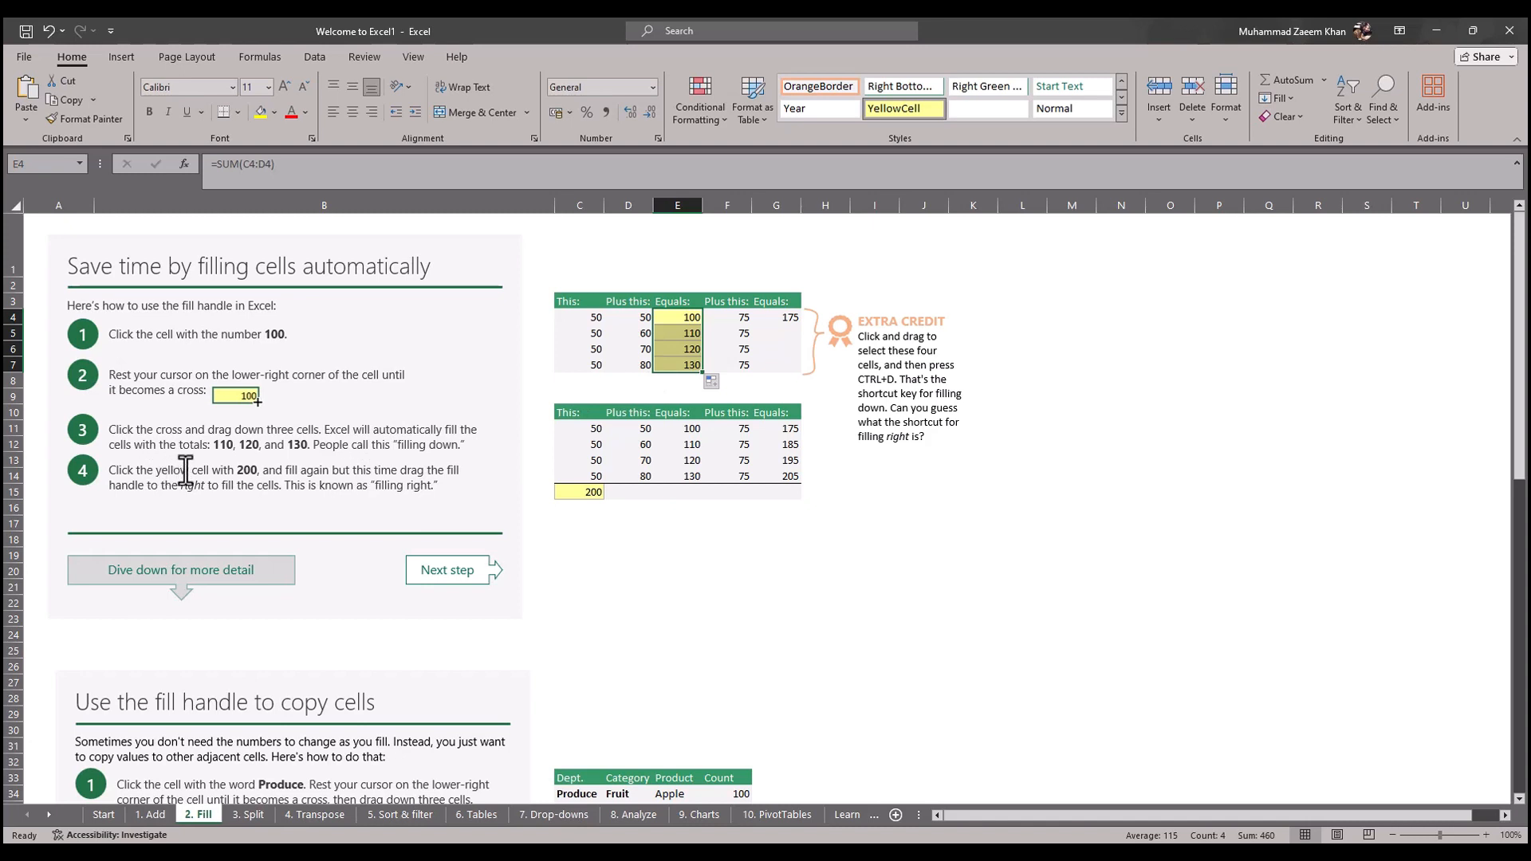
Step: Fill the total in C15 rightward through G15, and look over the sheet's remaining fill exercises
left_click(598, 492)
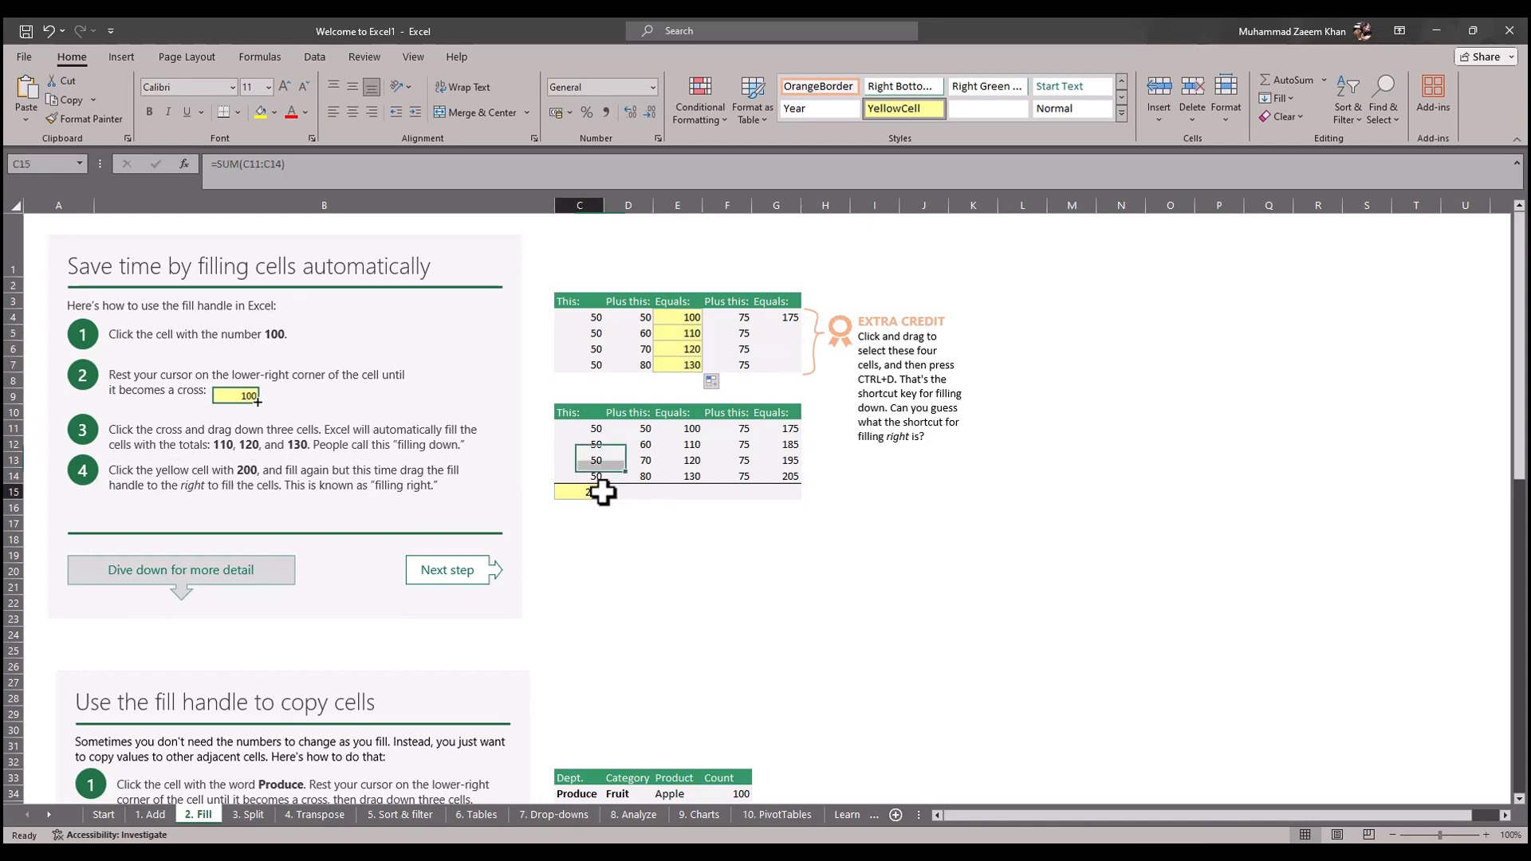
left_click_drag(603, 499, 799, 497)
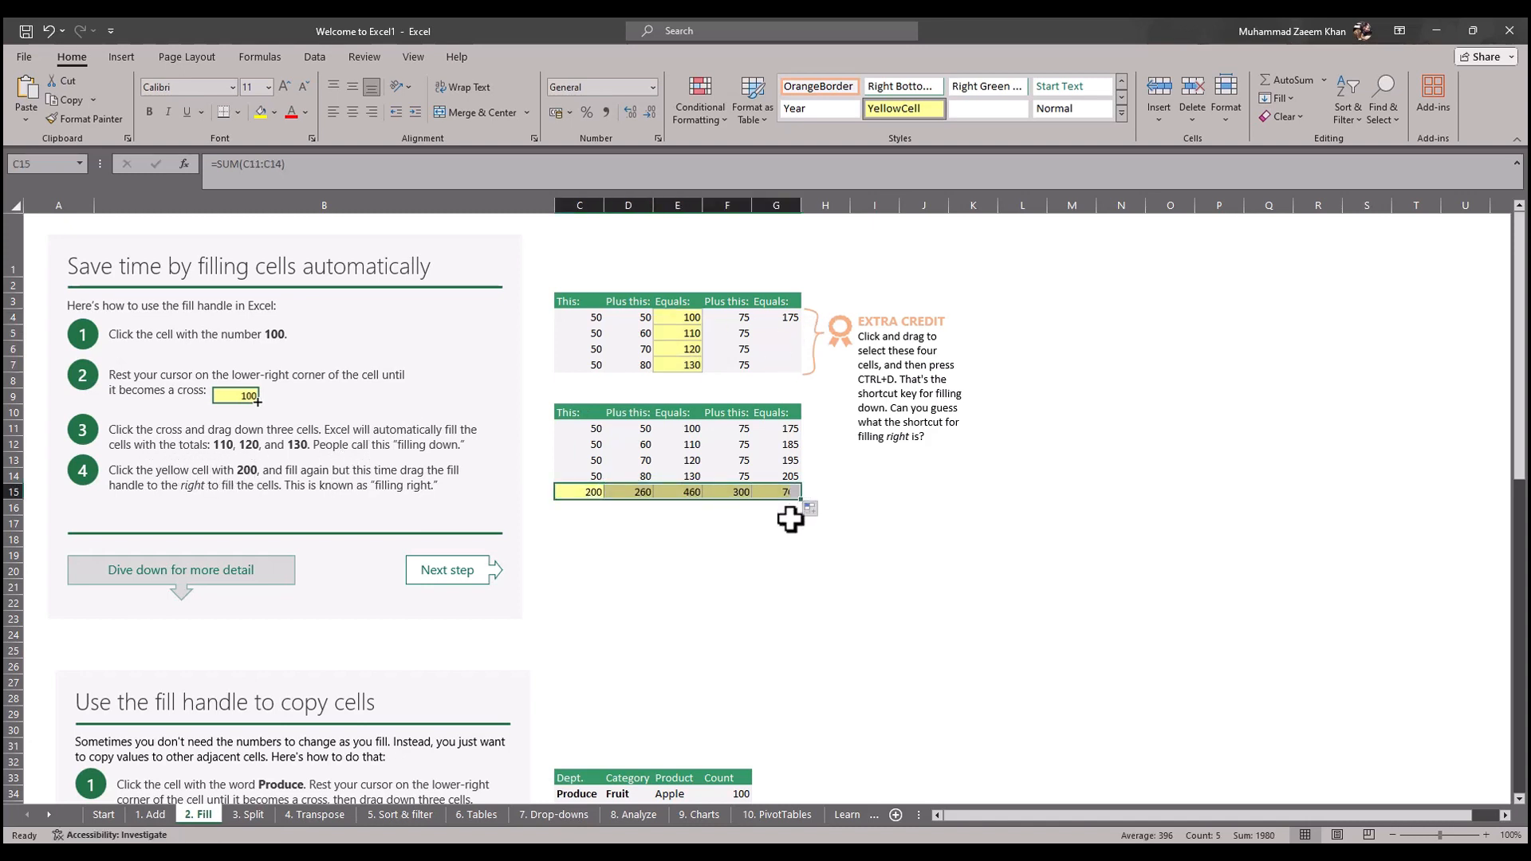
scroll(306, 520, "down", 9)
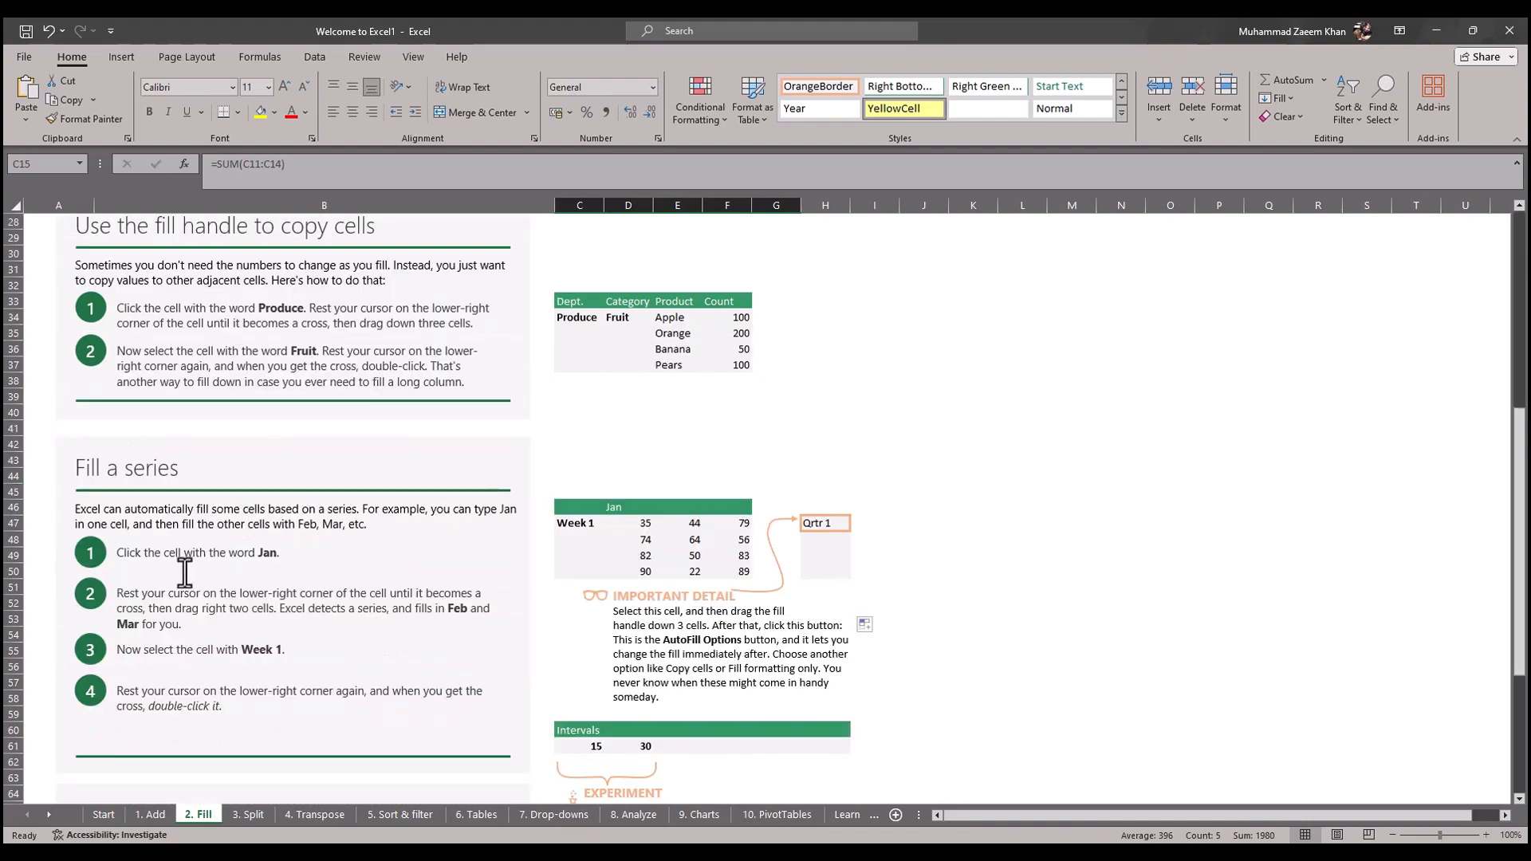
scroll(251, 478, "down", 7)
scroll(742, 575, "up", 9)
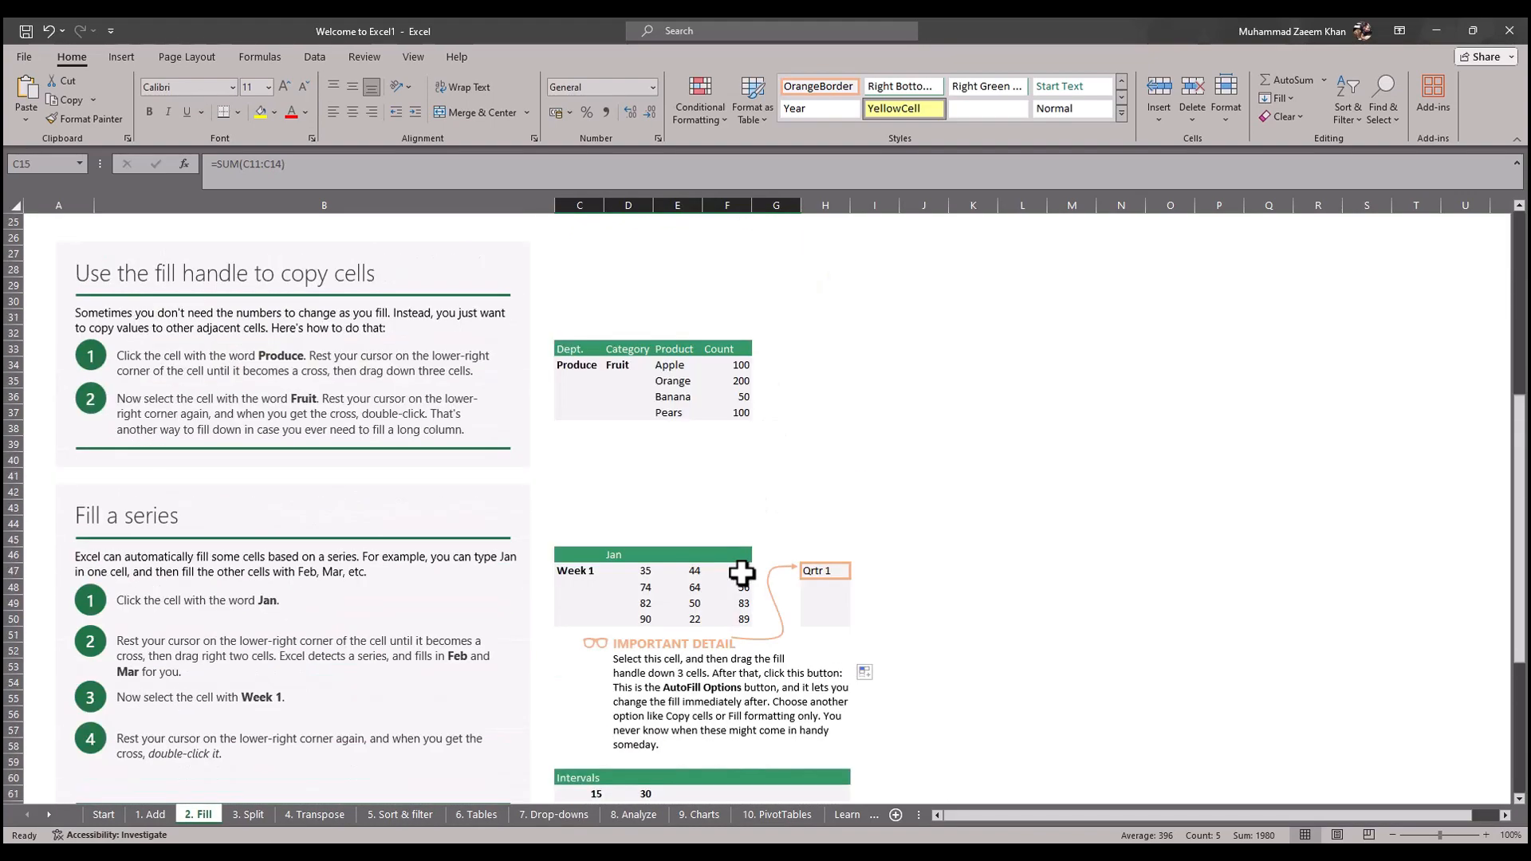
Step: Read the browser article's "Quickly calculate with AutoSum" instructions and show the tour workbook's "1. Add" sheet in Excel
key("alt+Tab")
left_click(531, 654)
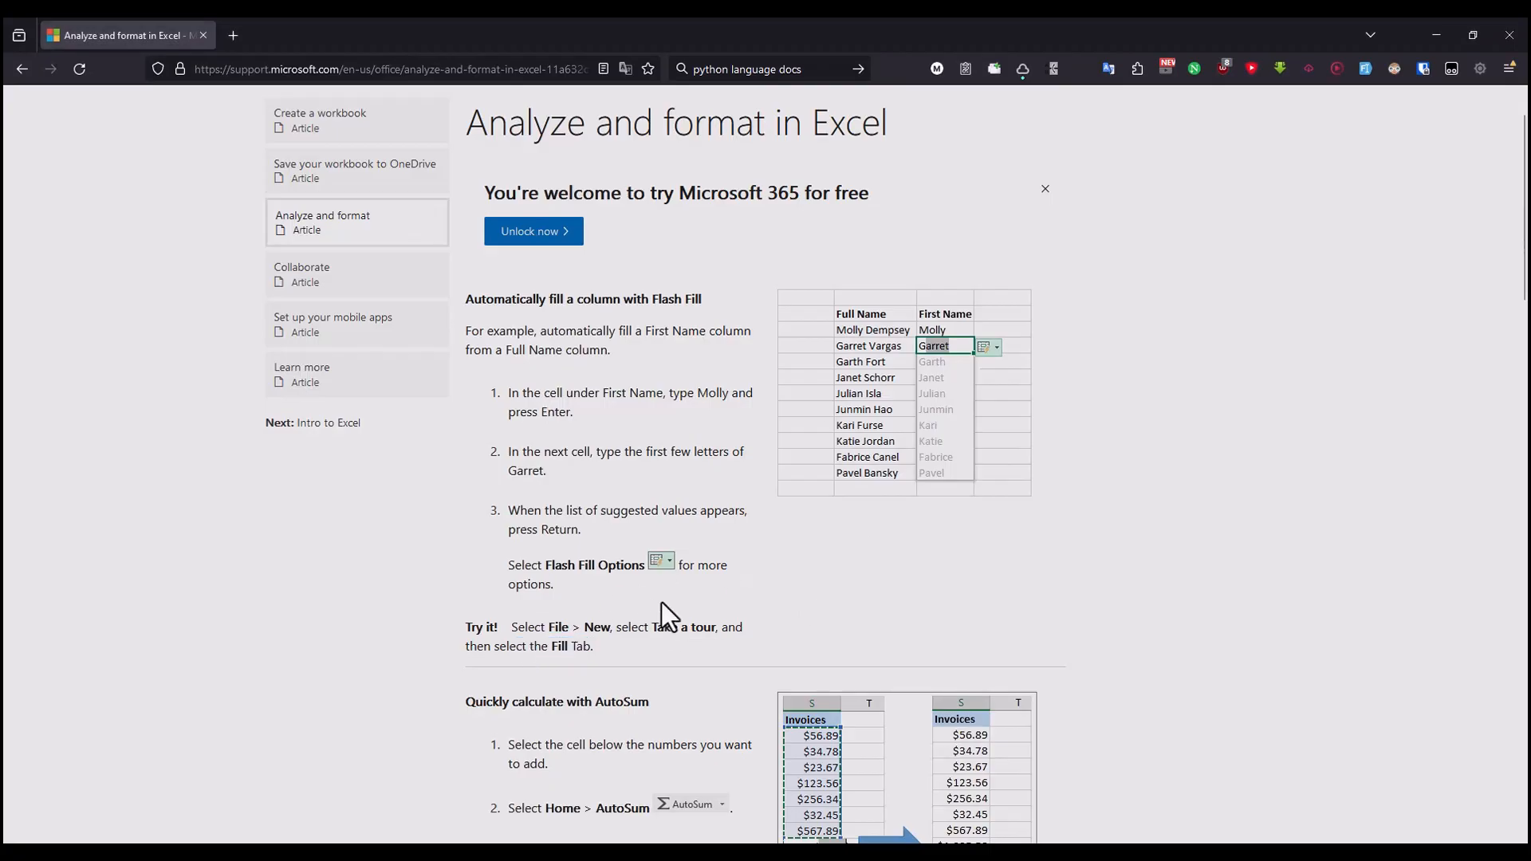
scroll(552, 557, "down", 3)
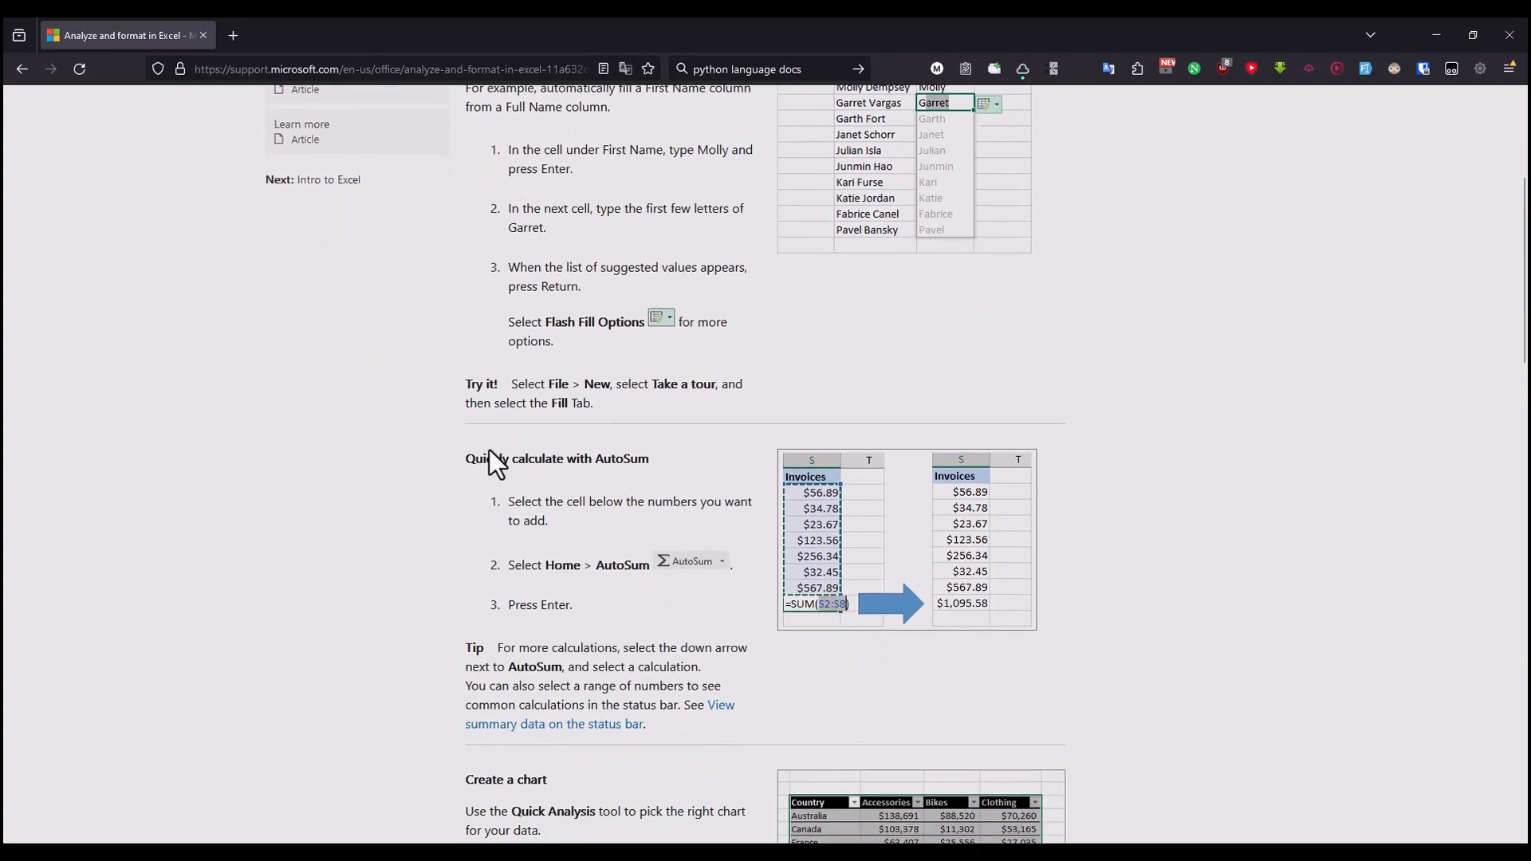
left_click_drag(489, 448, 685, 453)
left_click(516, 464)
left_click_drag(524, 502, 610, 508)
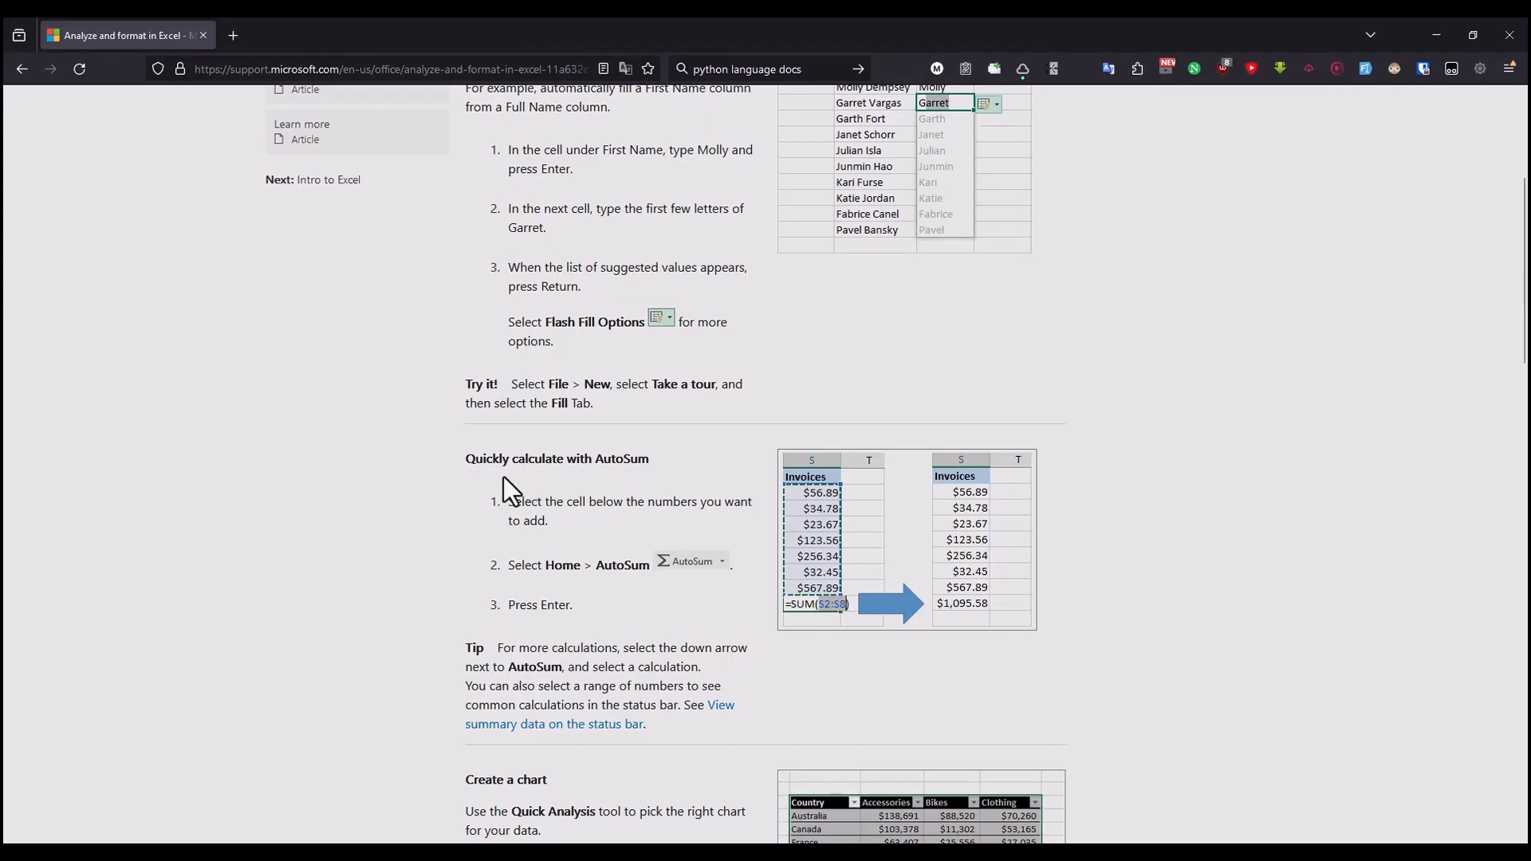
left_click_drag(486, 458, 624, 460)
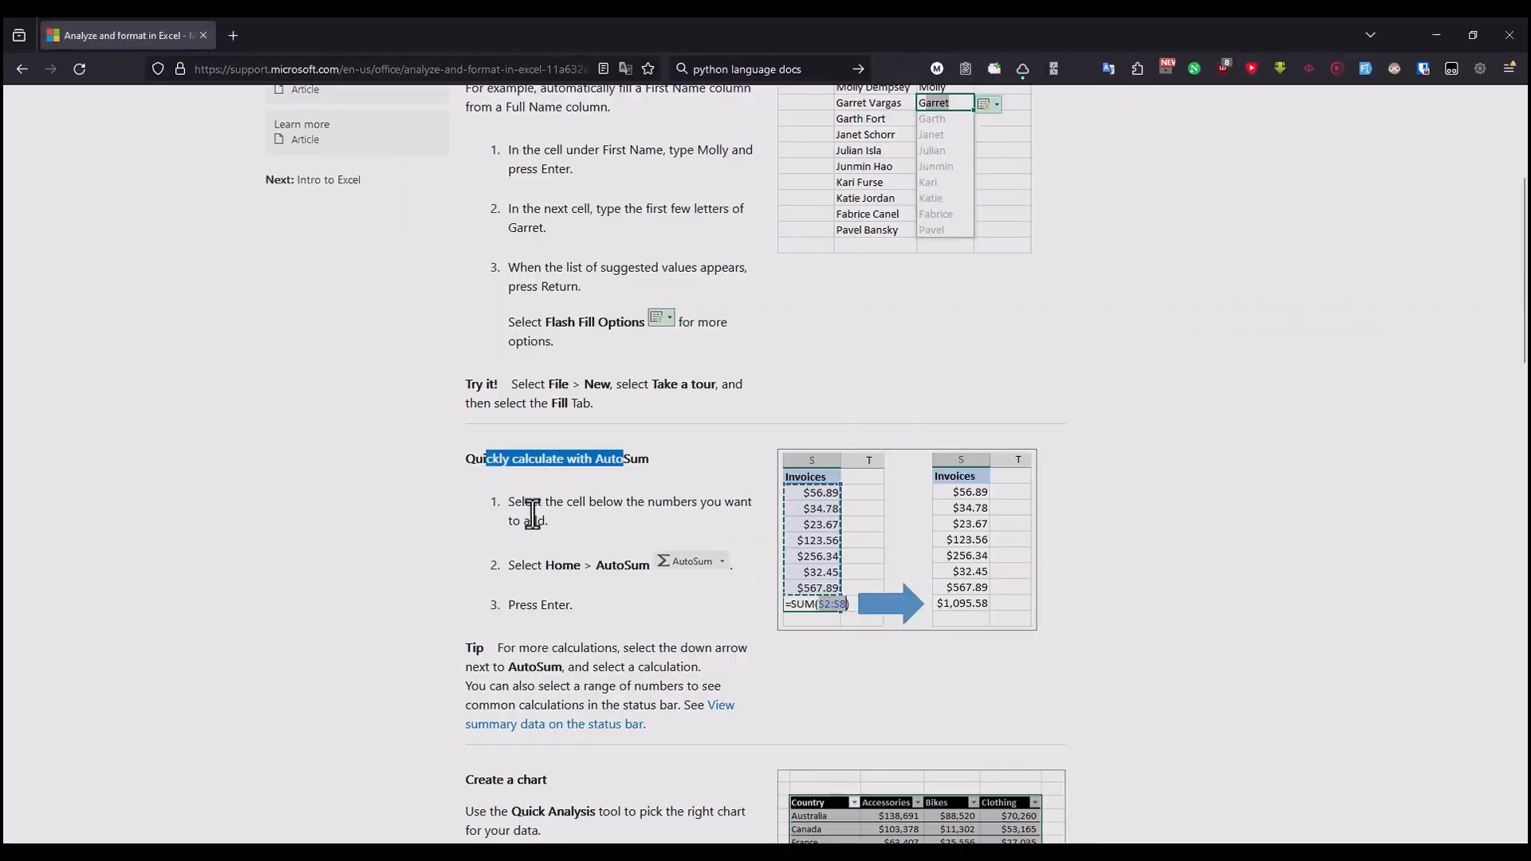
left_click_drag(522, 502, 733, 502)
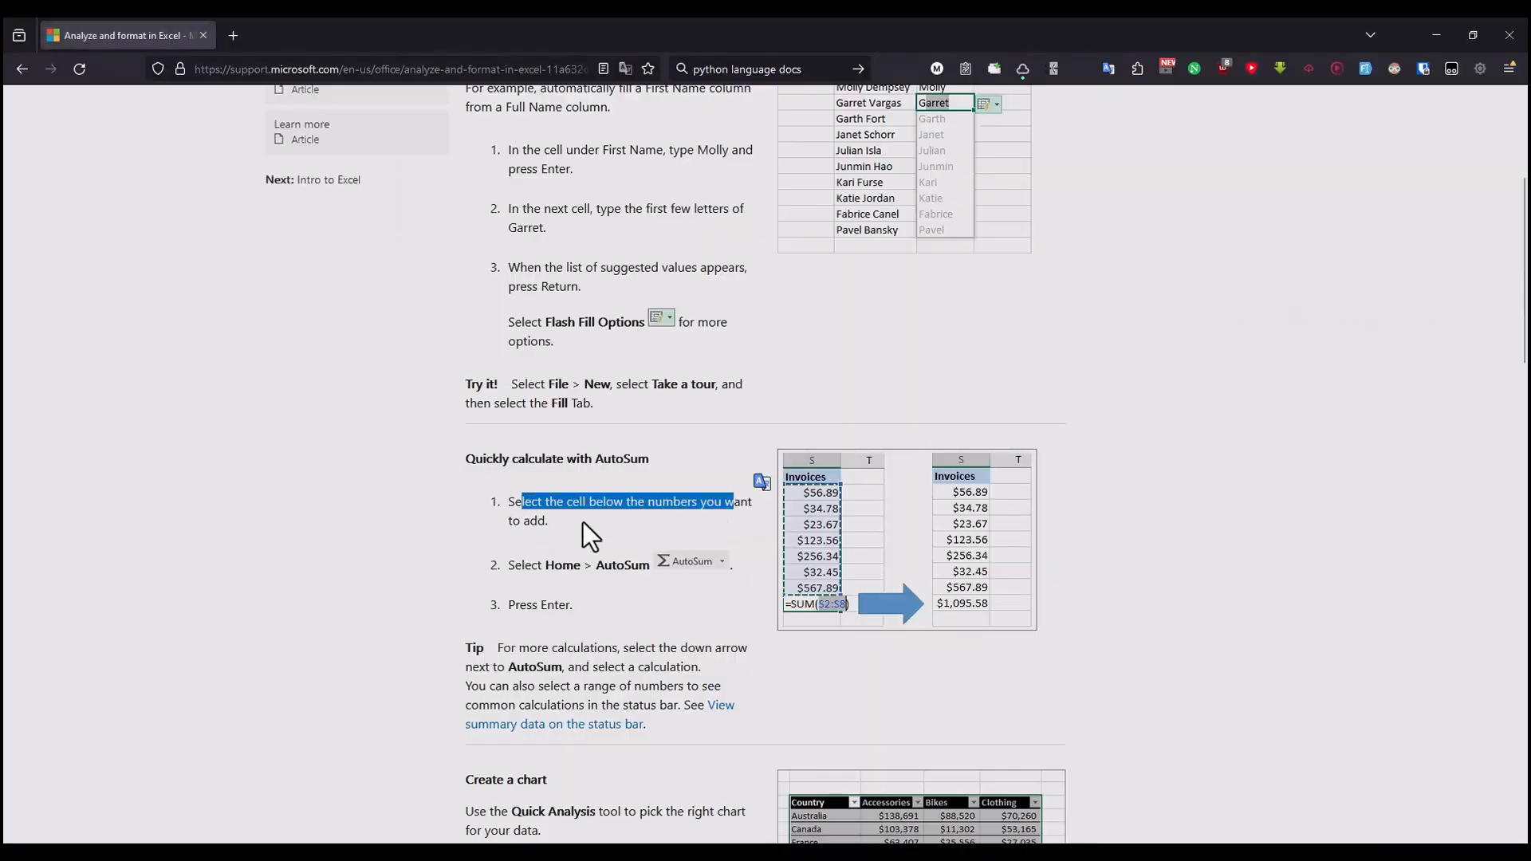
left_click(518, 524)
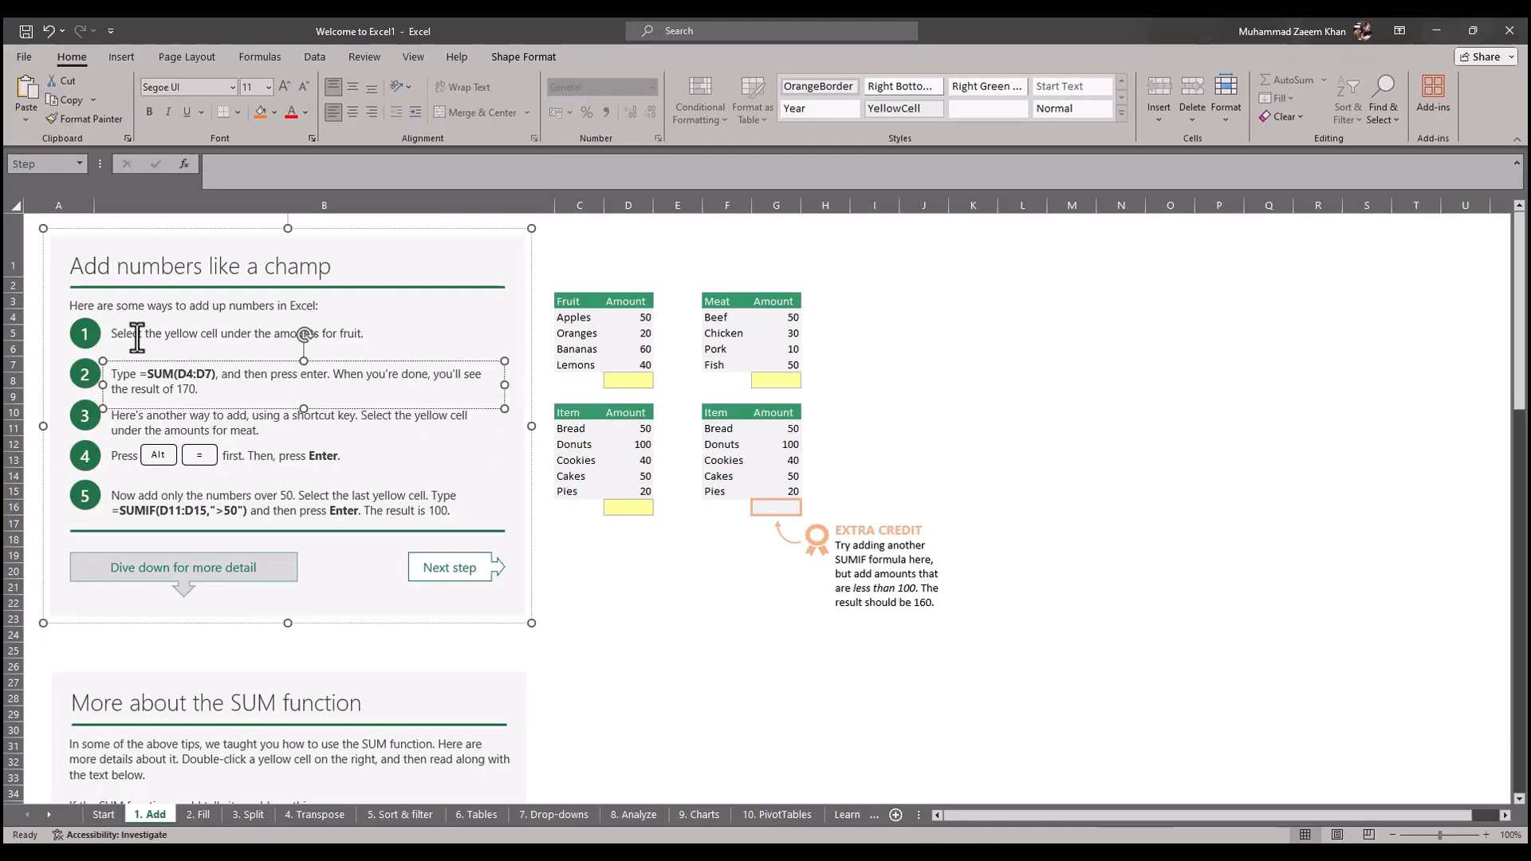
Step: On the "1. Add" sheet in Excel, total the fruit amounts D4:D7 in D8 with AutoSum and check the result
left_click(137, 335)
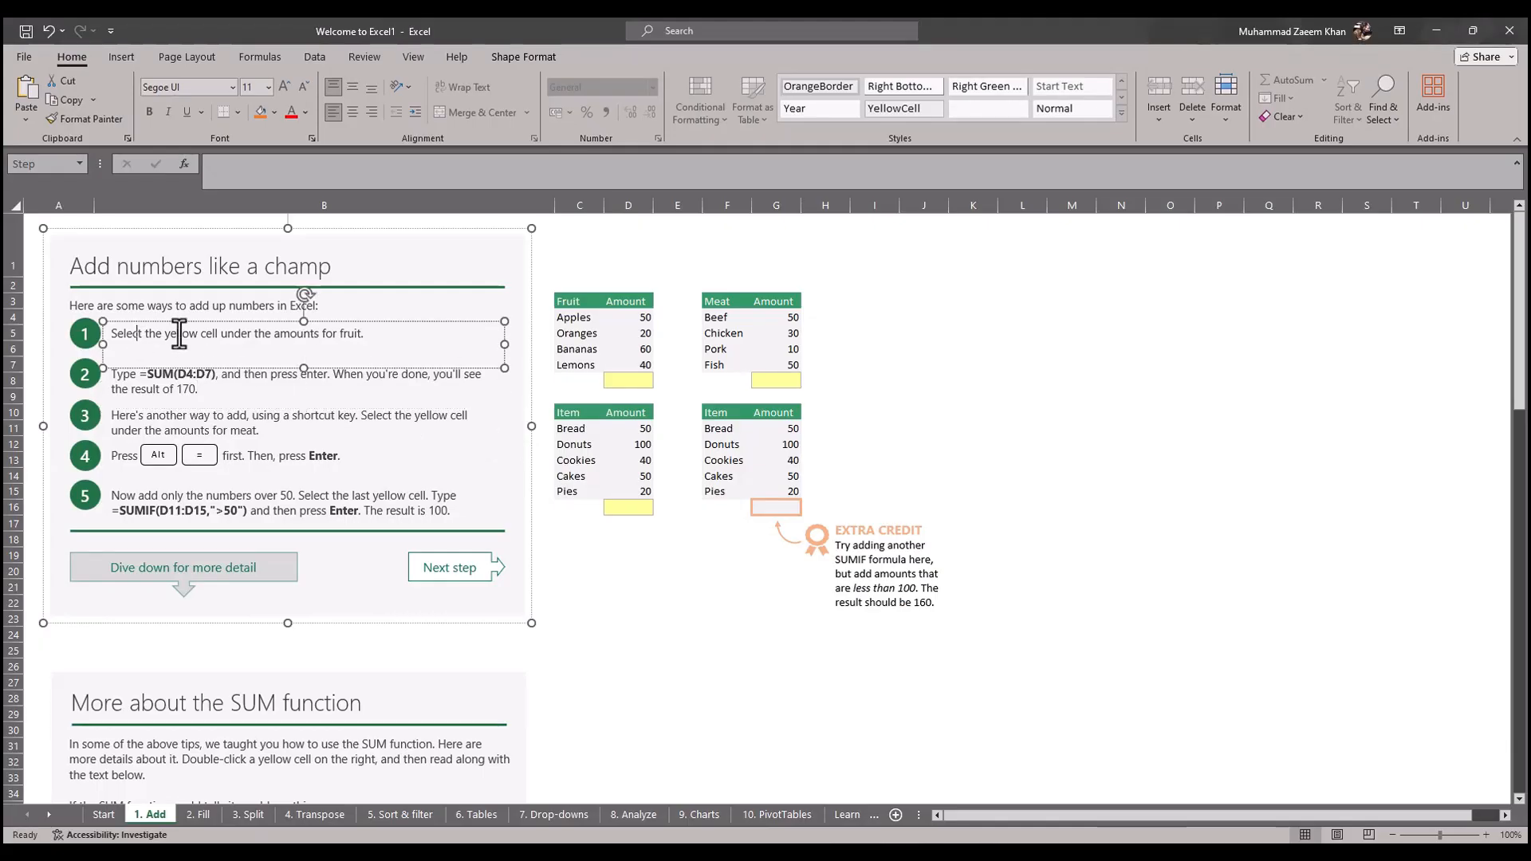
left_click(638, 378)
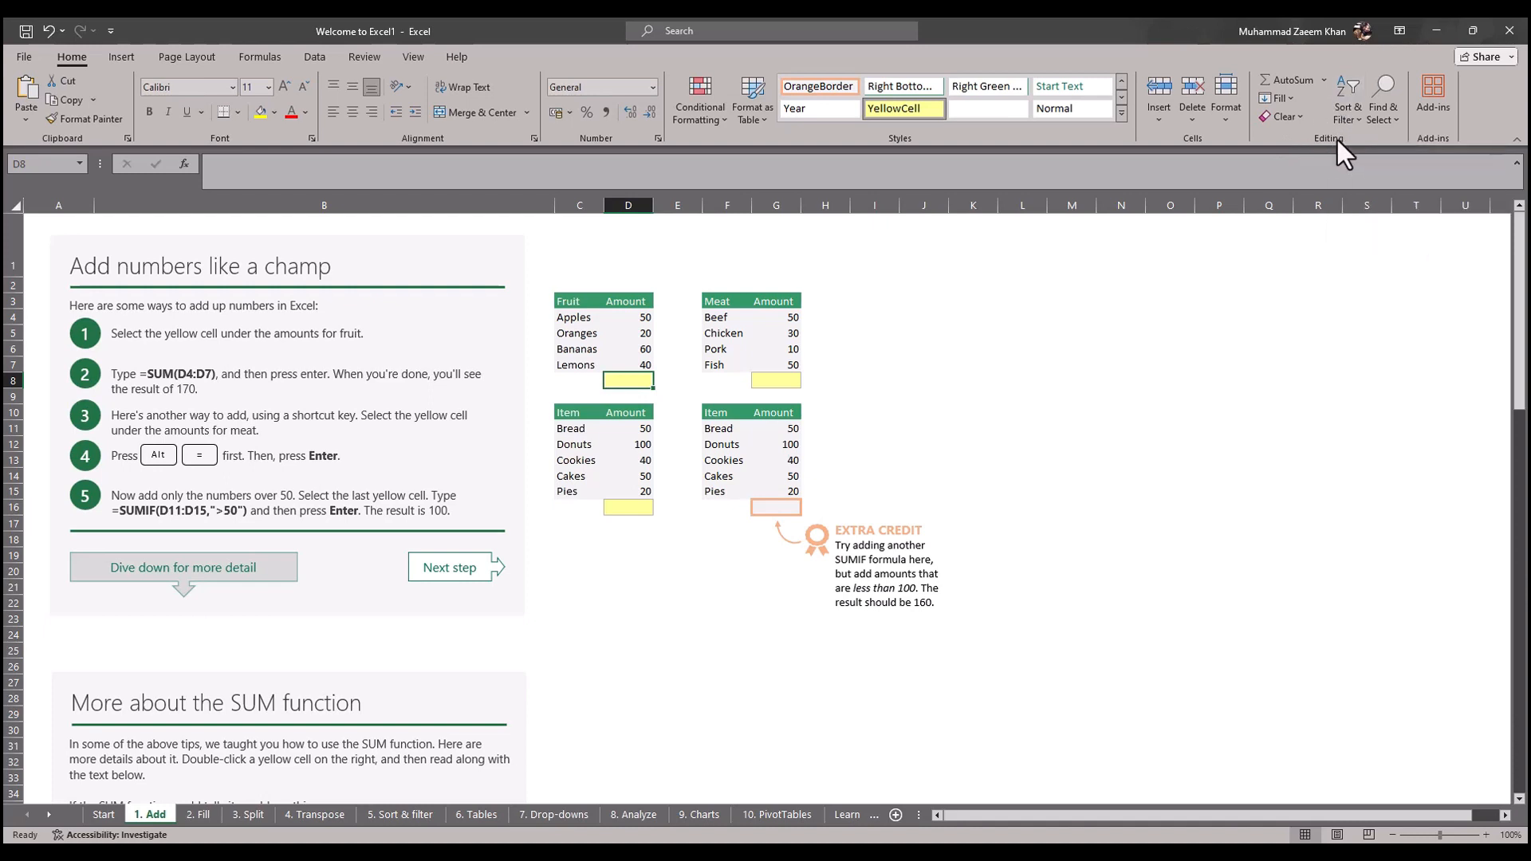
left_click(1291, 79)
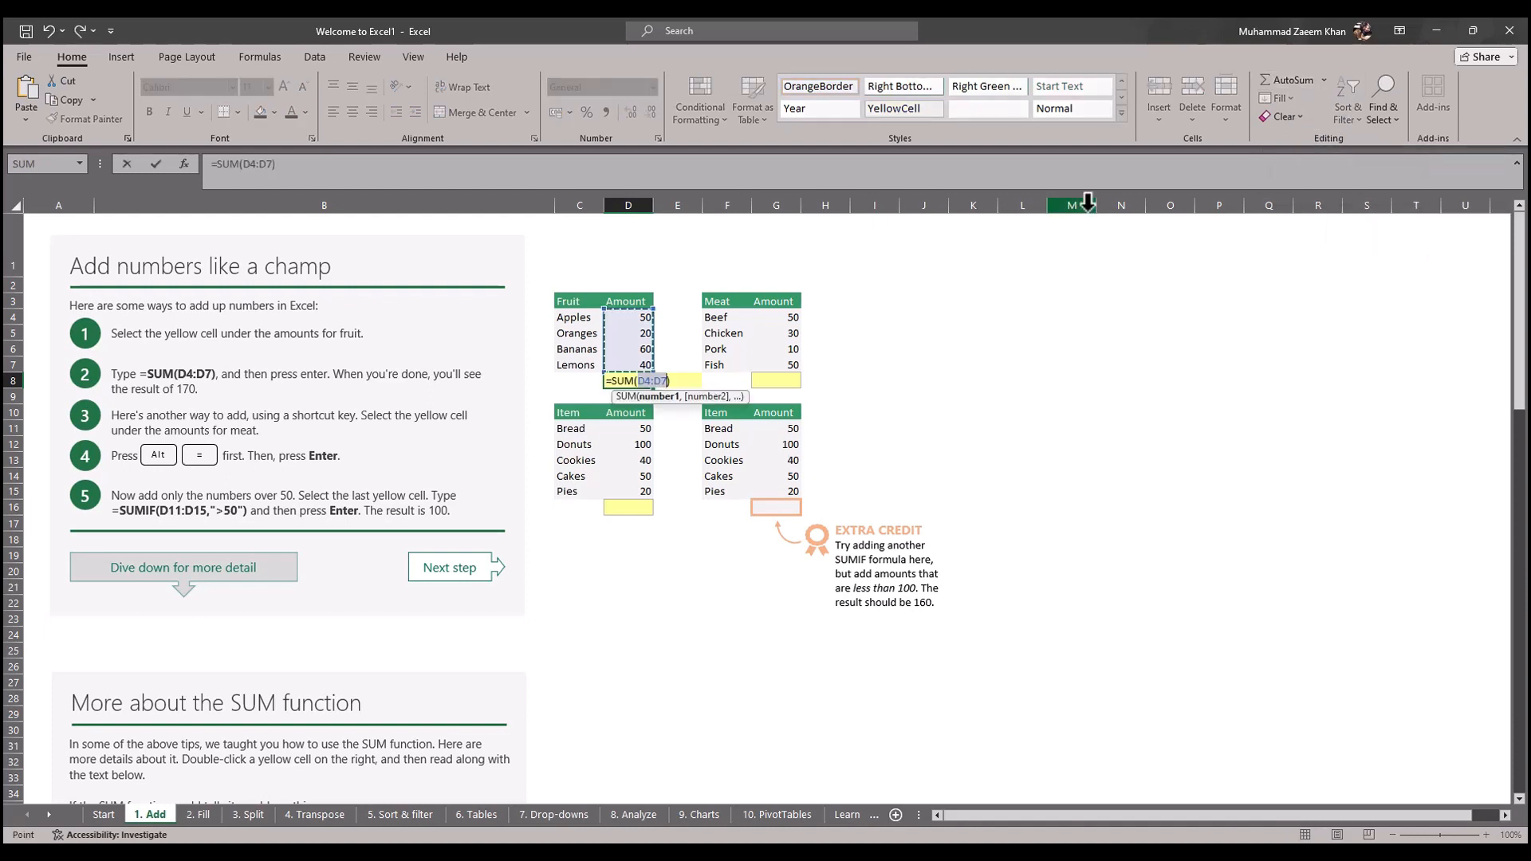
key("Return")
left_click_drag(642, 318, 637, 368)
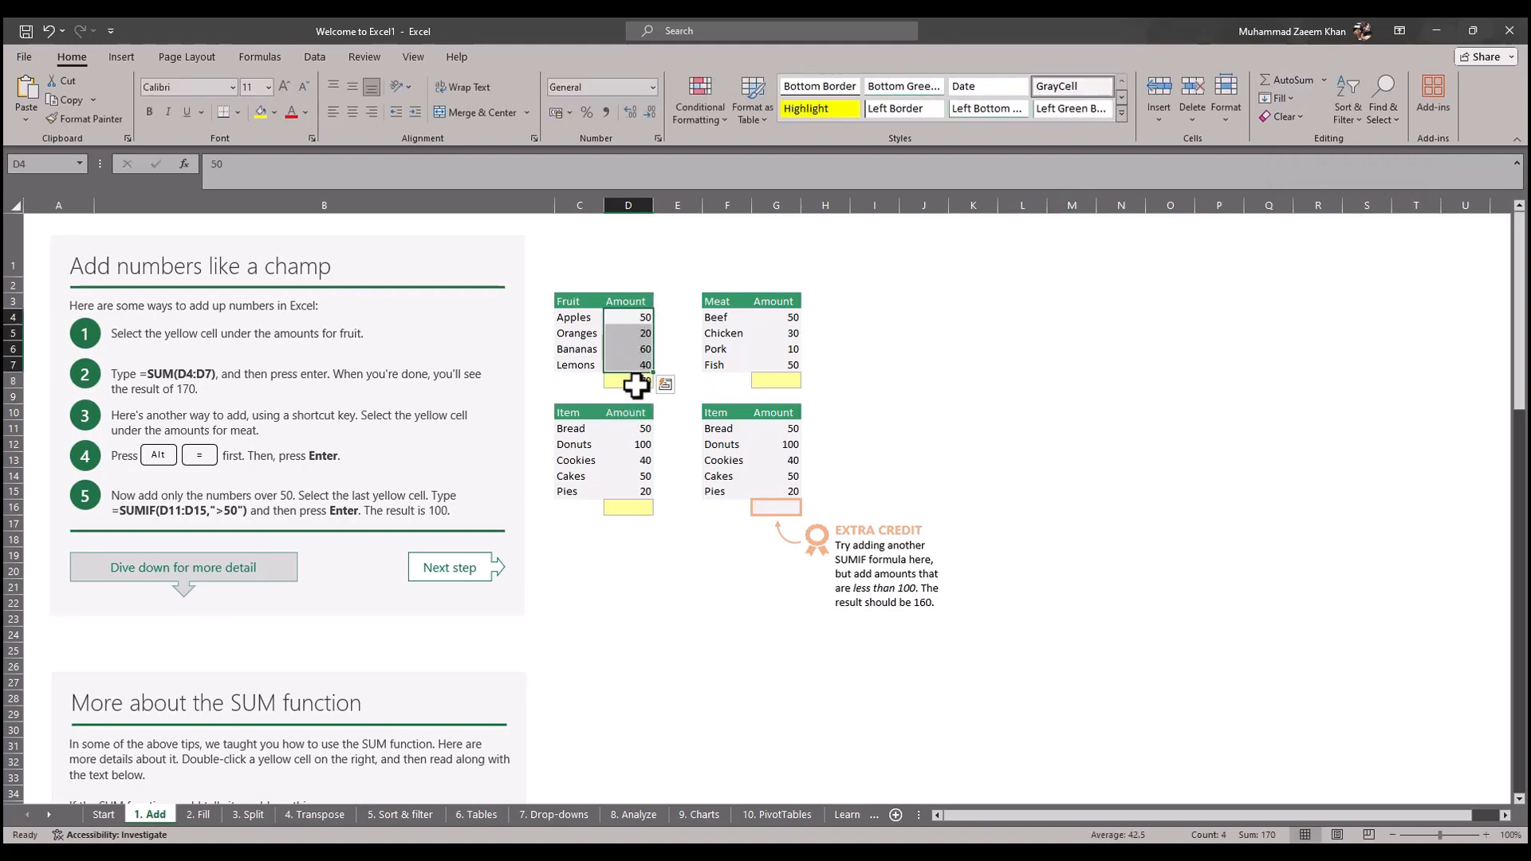
left_click(636, 384)
Step: Read the article's tip on further AutoSum calculations in the browser, then show the available AutoSum functions in Excel
key("alt+Tab")
scroll(555, 558, "down", 1)
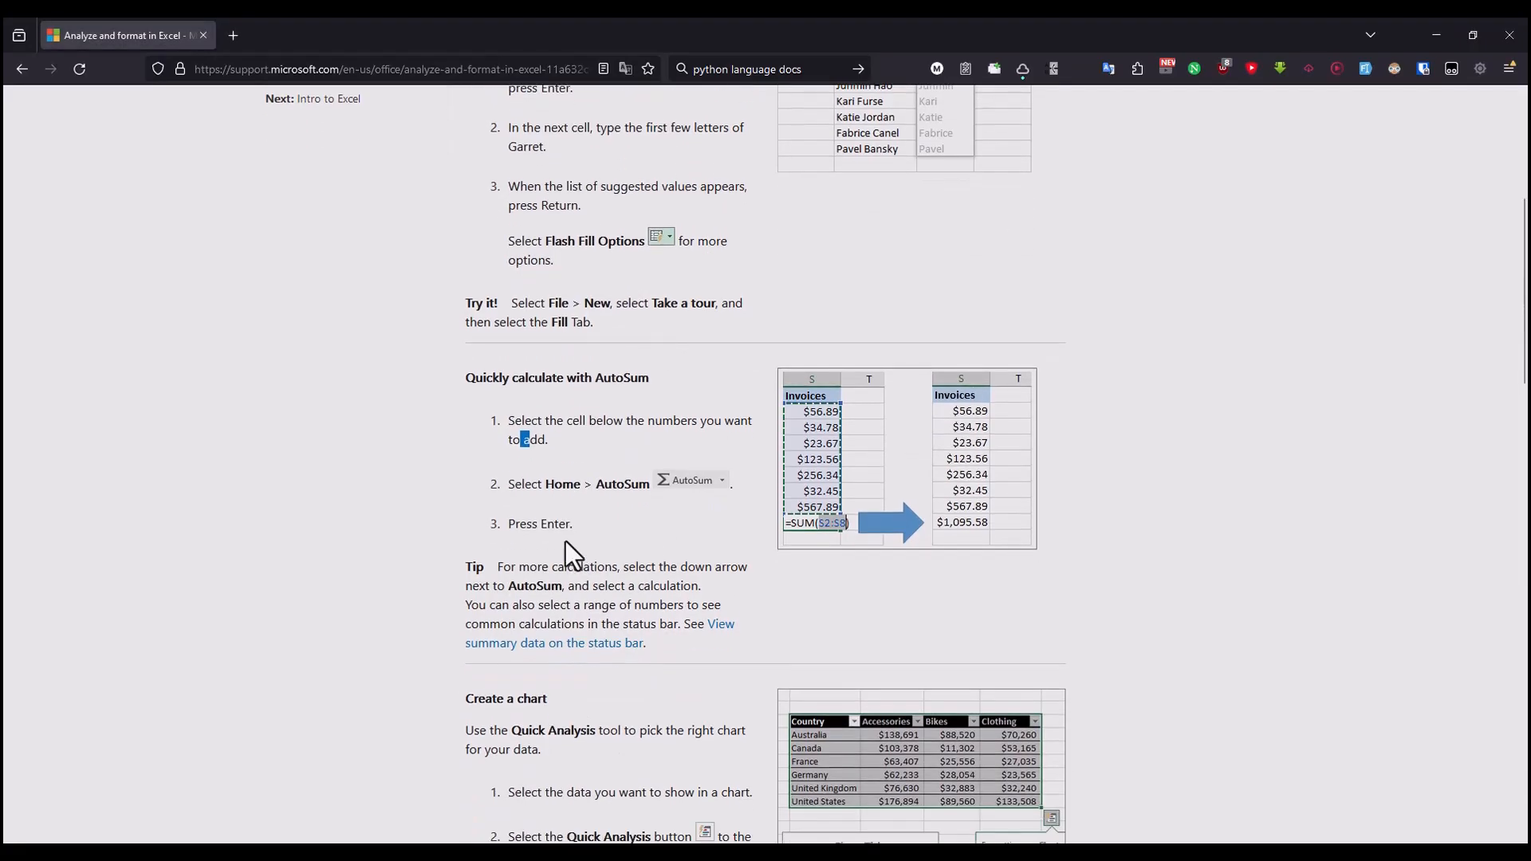
left_click_drag(520, 571, 750, 569)
left_click(664, 574)
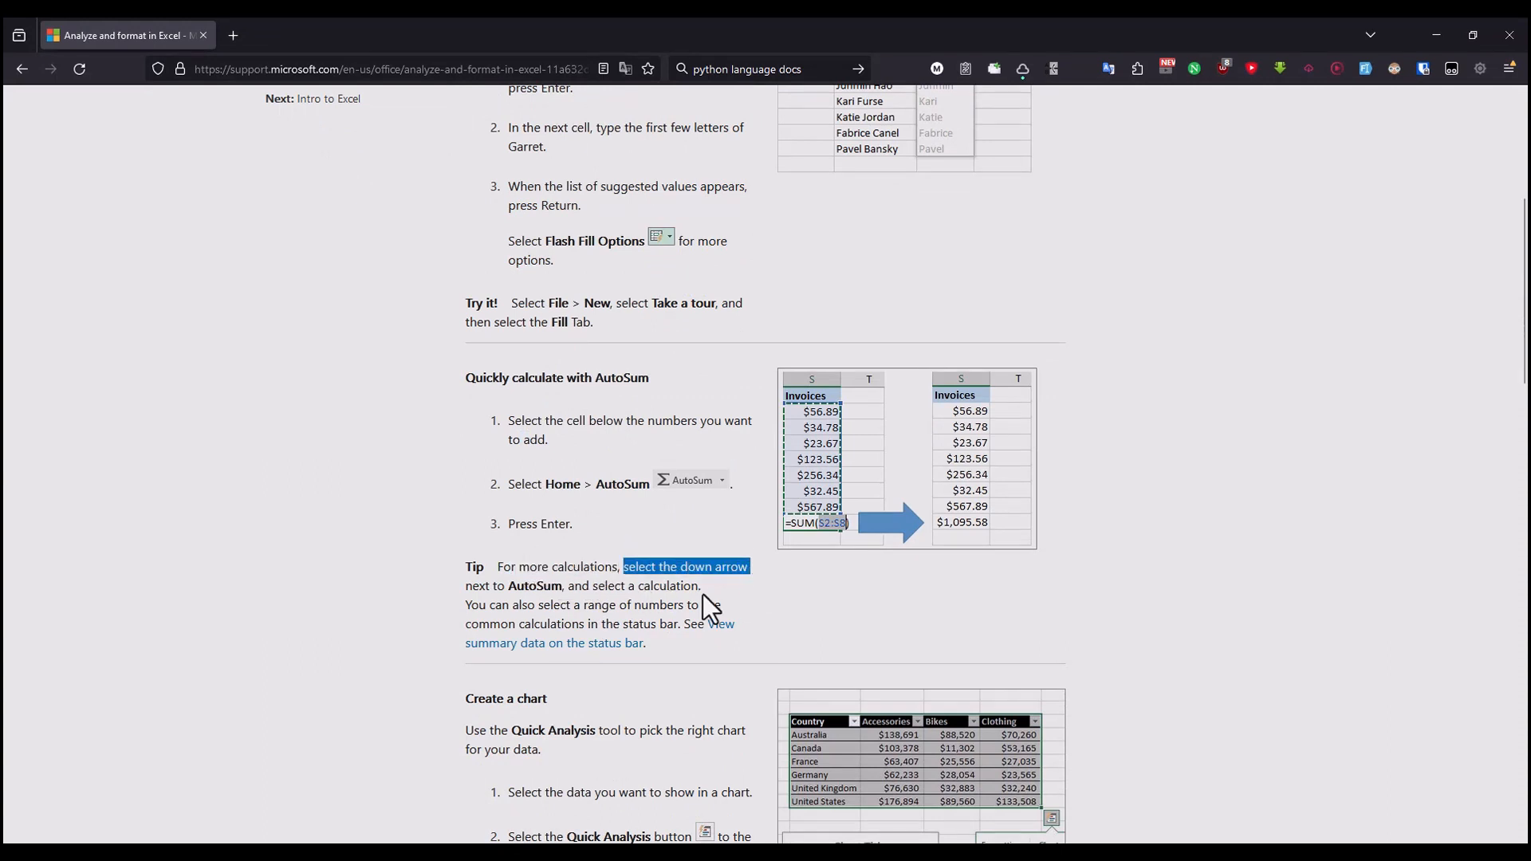
left_click_drag(472, 588, 548, 588)
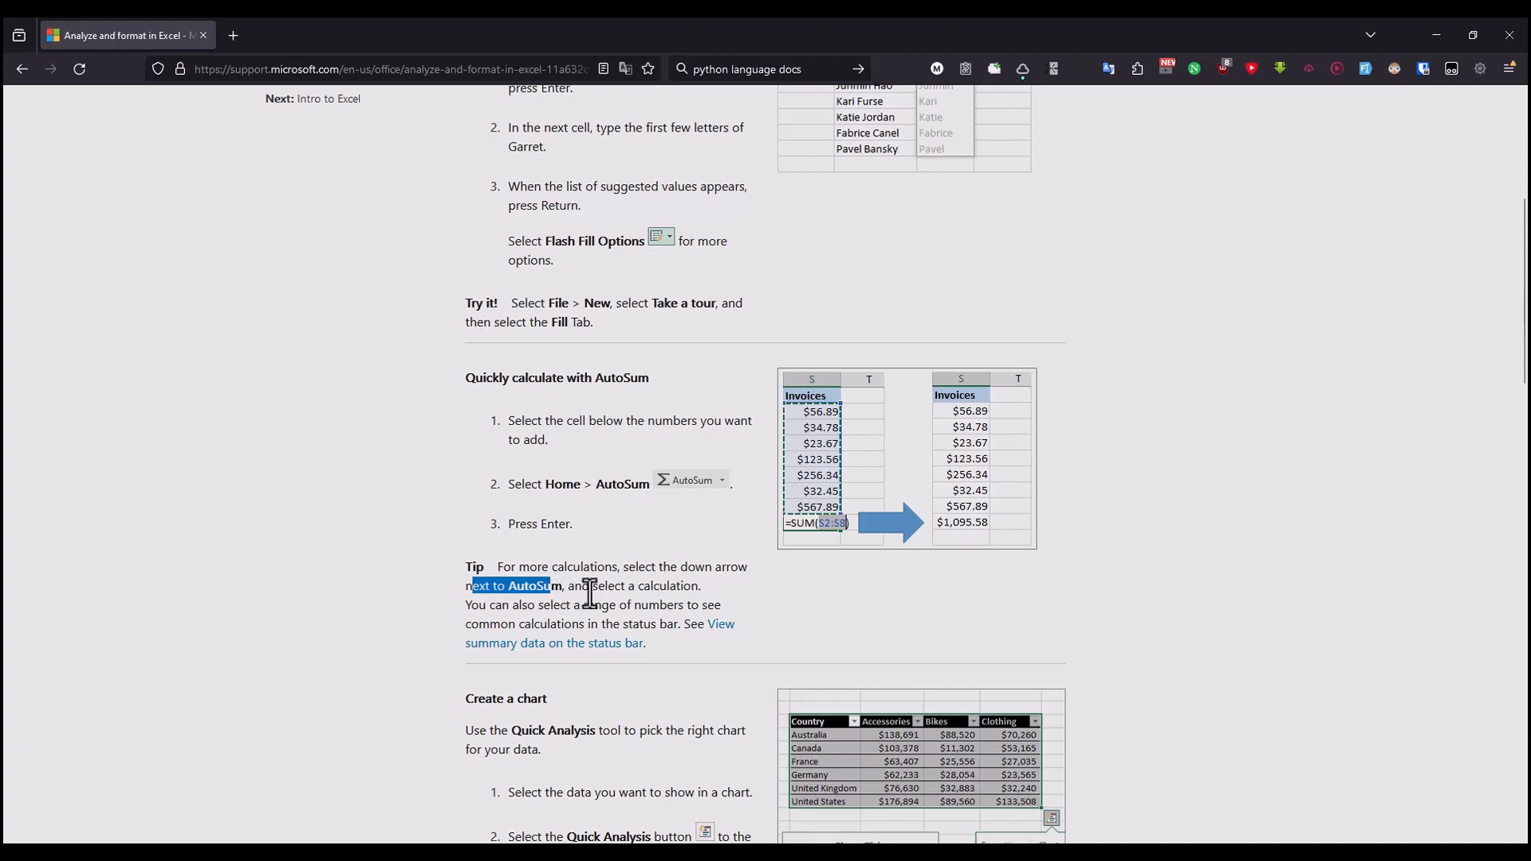
key("alt+Tab")
left_click(1323, 80)
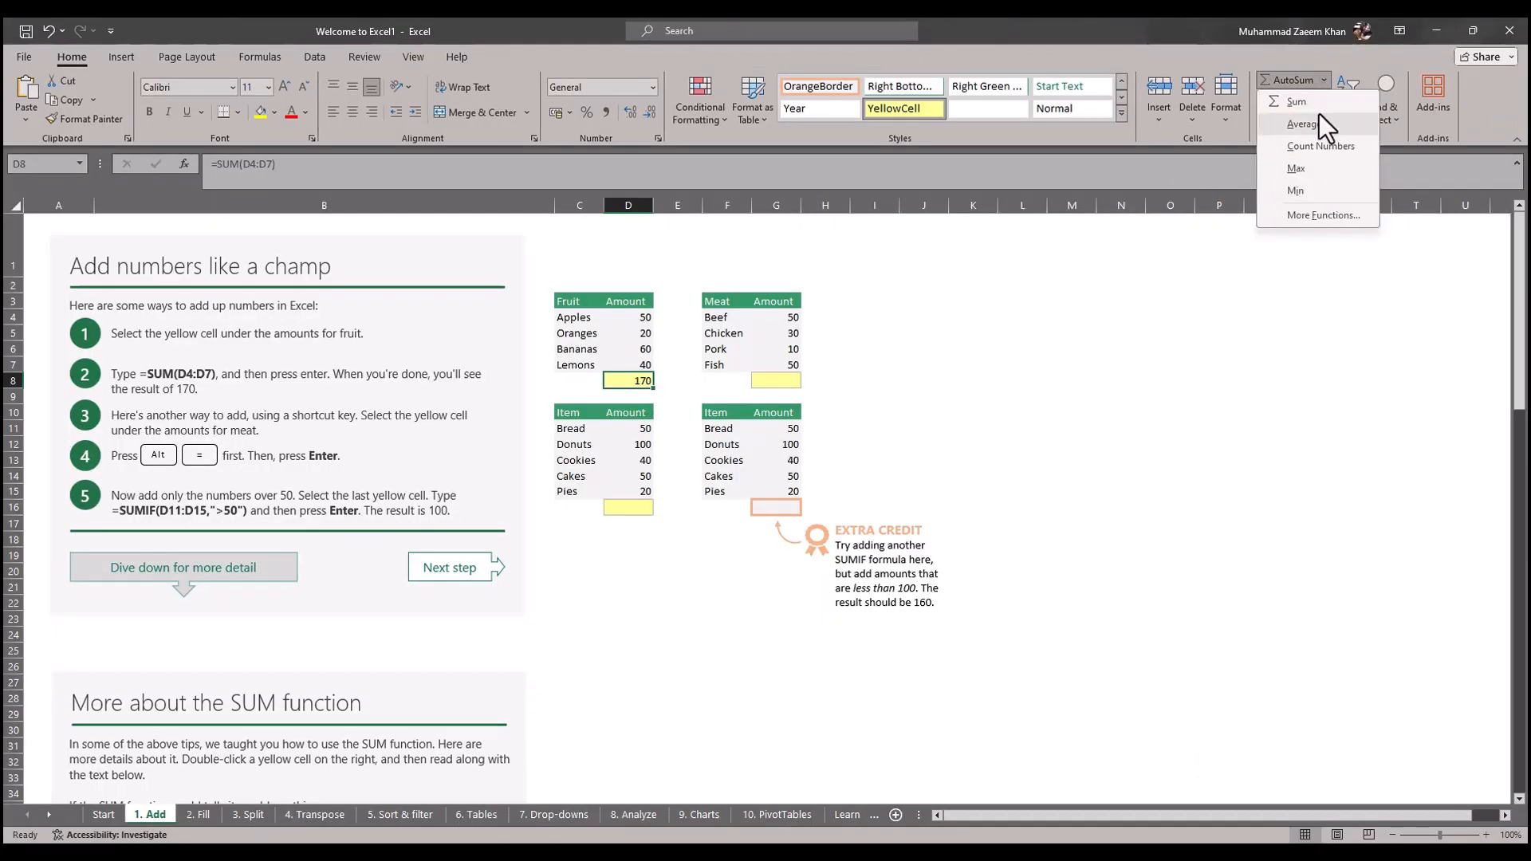
Step: Read the article's status bar tip, then select the fruit amounts D4:D7 in Excel to view their status bar calculations
key("alt+Tab")
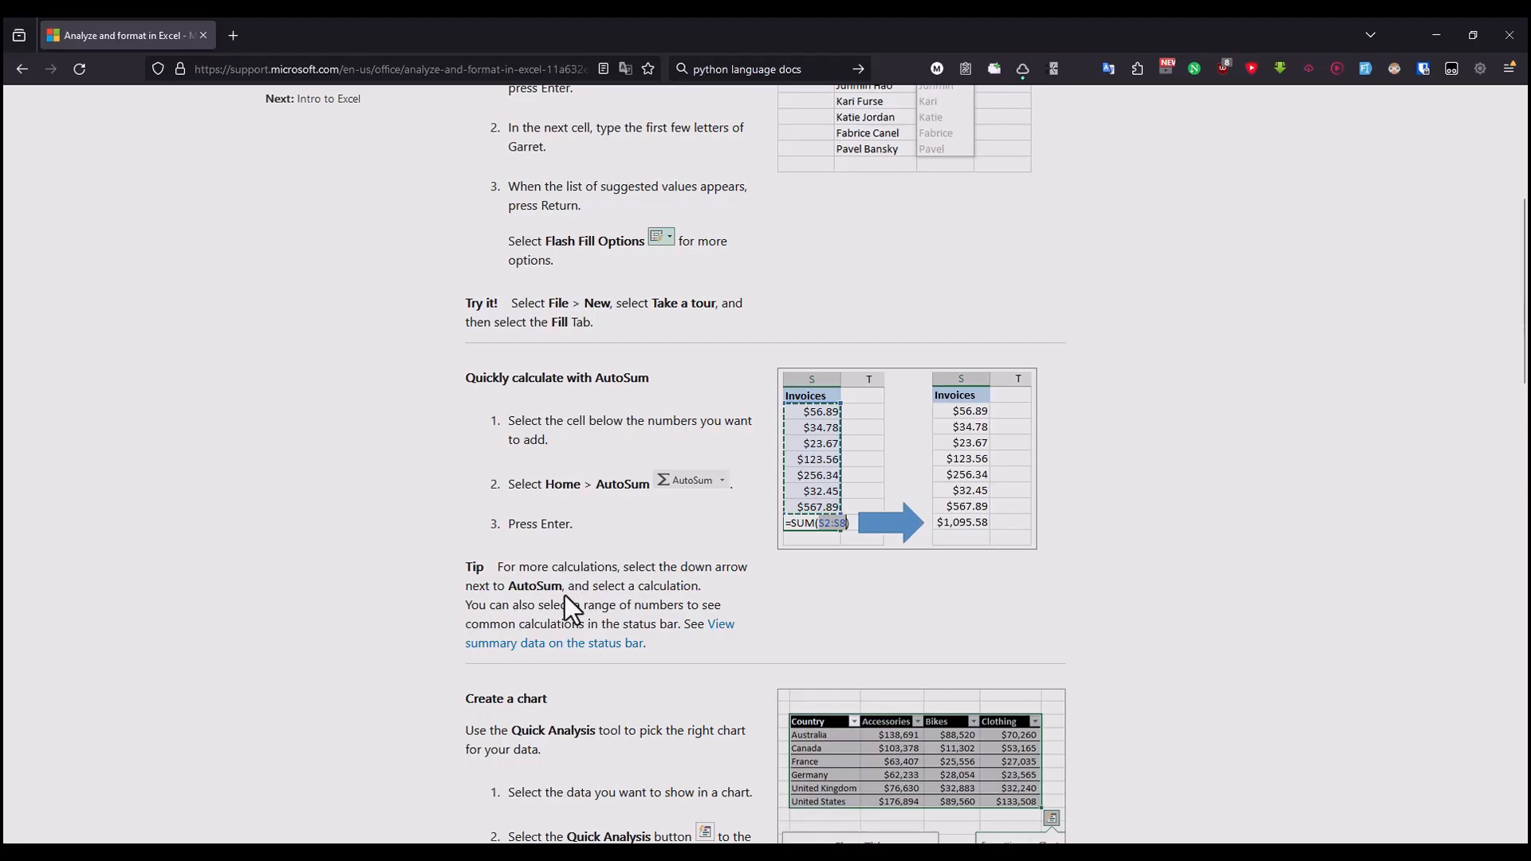
left_click_drag(466, 606, 701, 603)
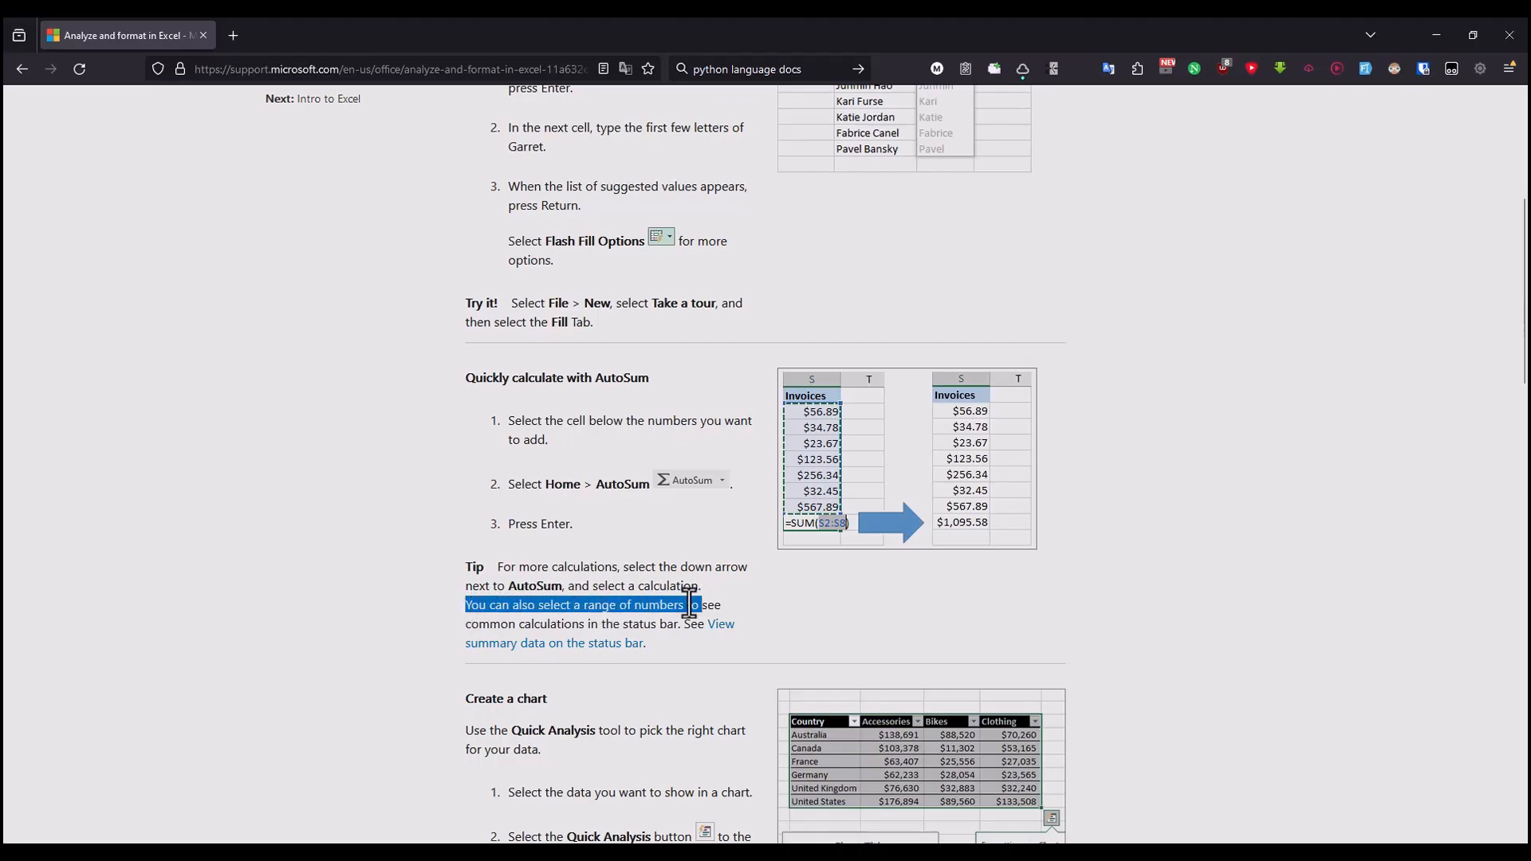
left_click_drag(489, 625, 614, 628)
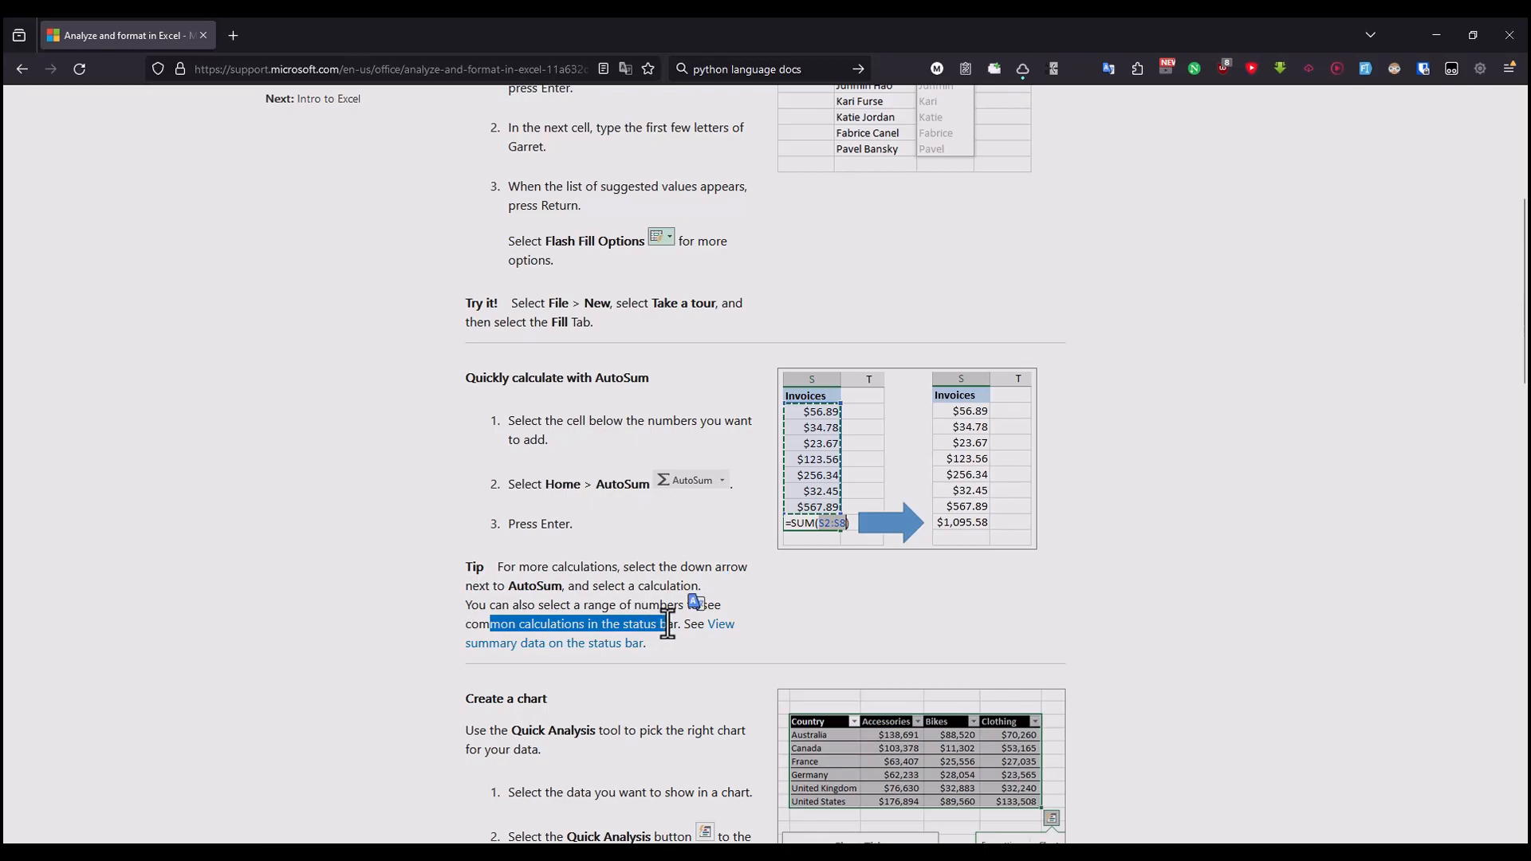
scroll(666, 624, "down", 2)
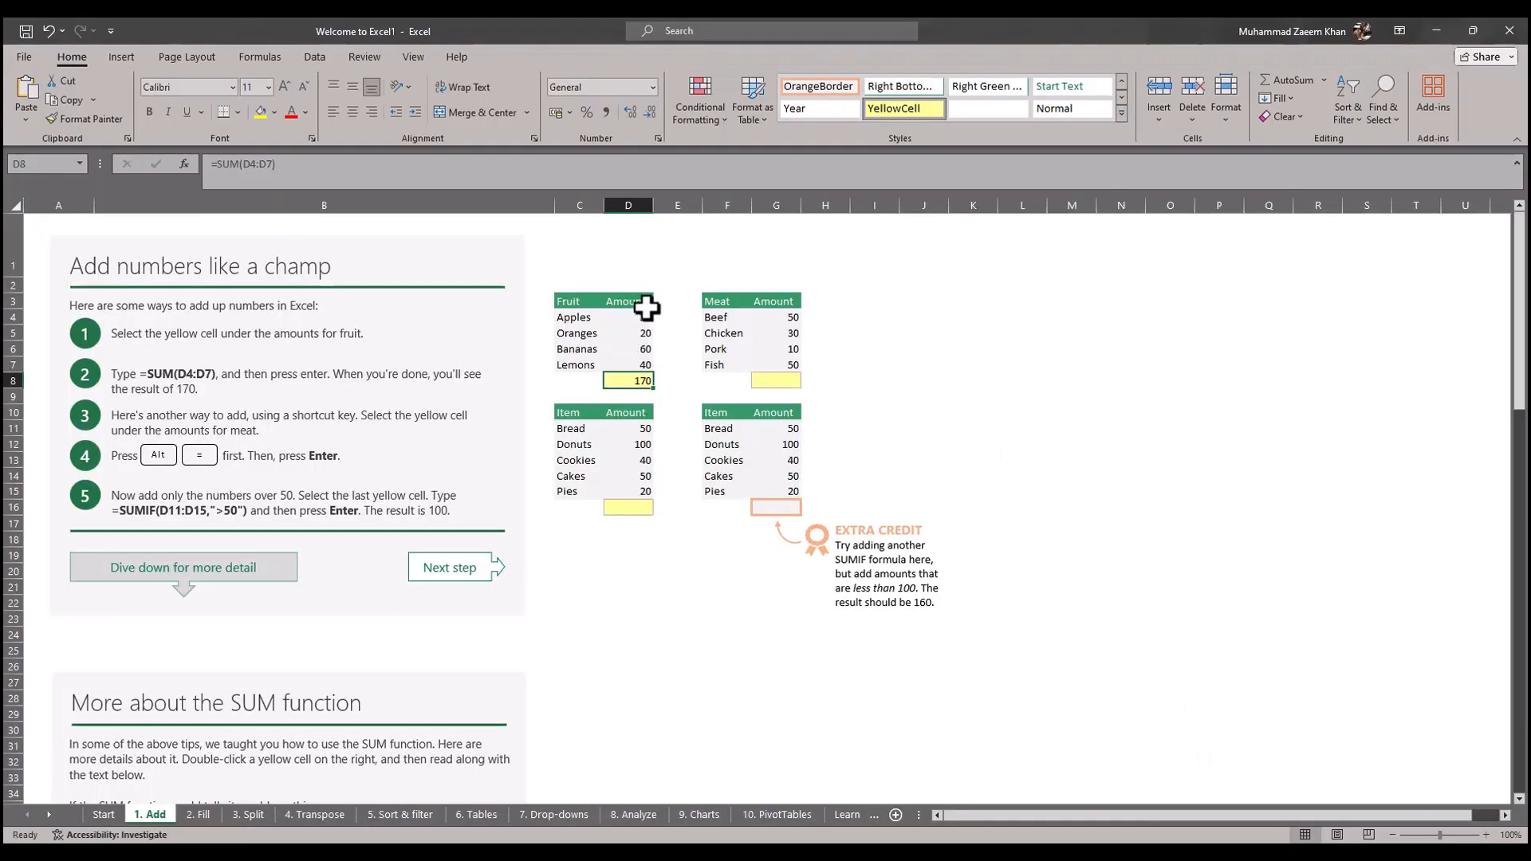
left_click_drag(643, 317, 638, 364)
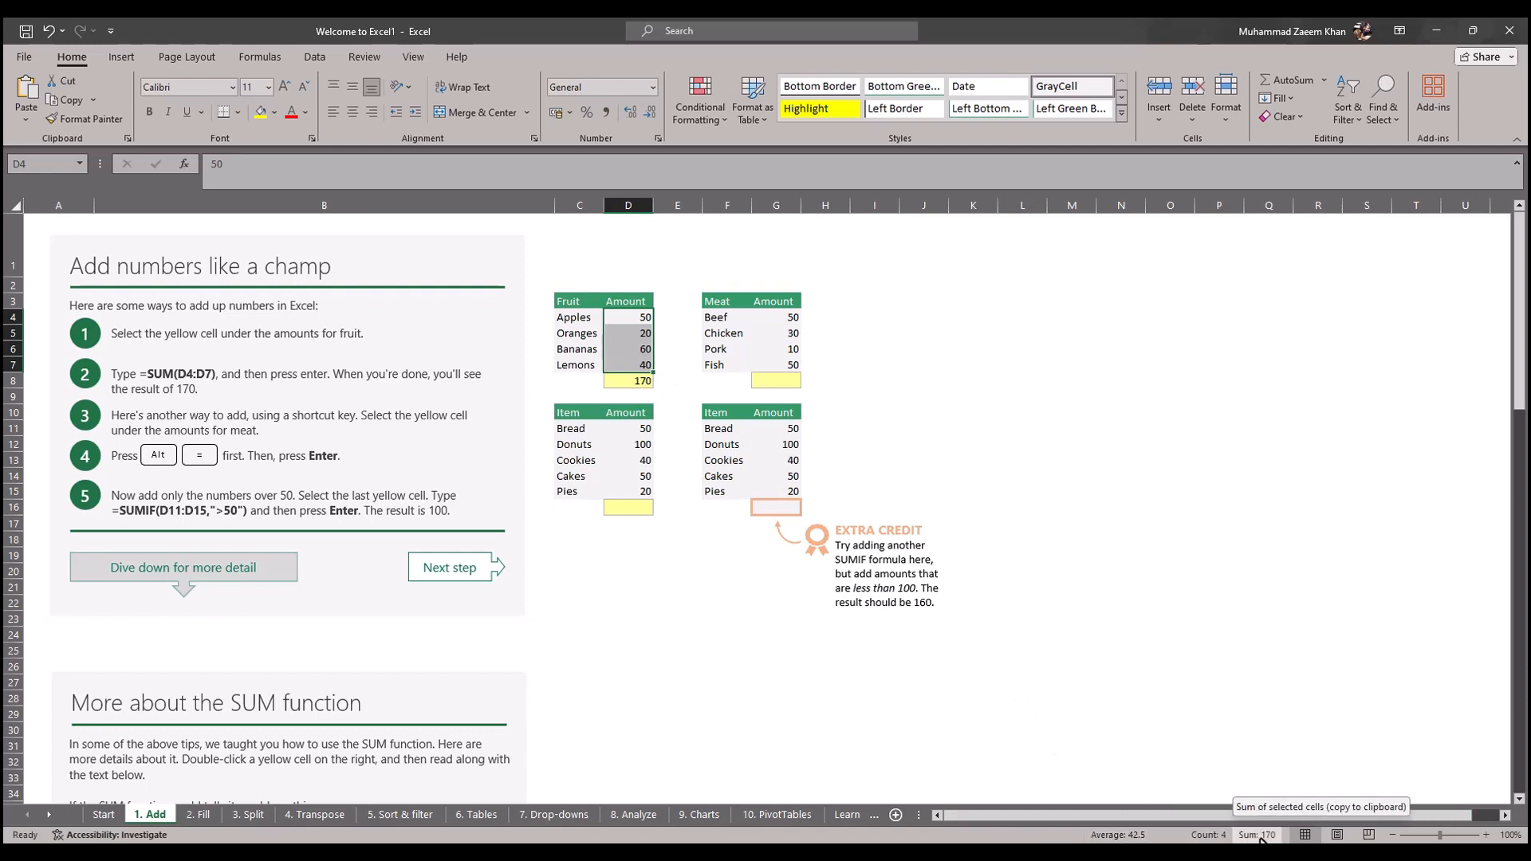
Step: Read the browser article's "Create a chart" introduction and its first direction on selecting the data to chart
left_click_drag(465, 451, 732, 495)
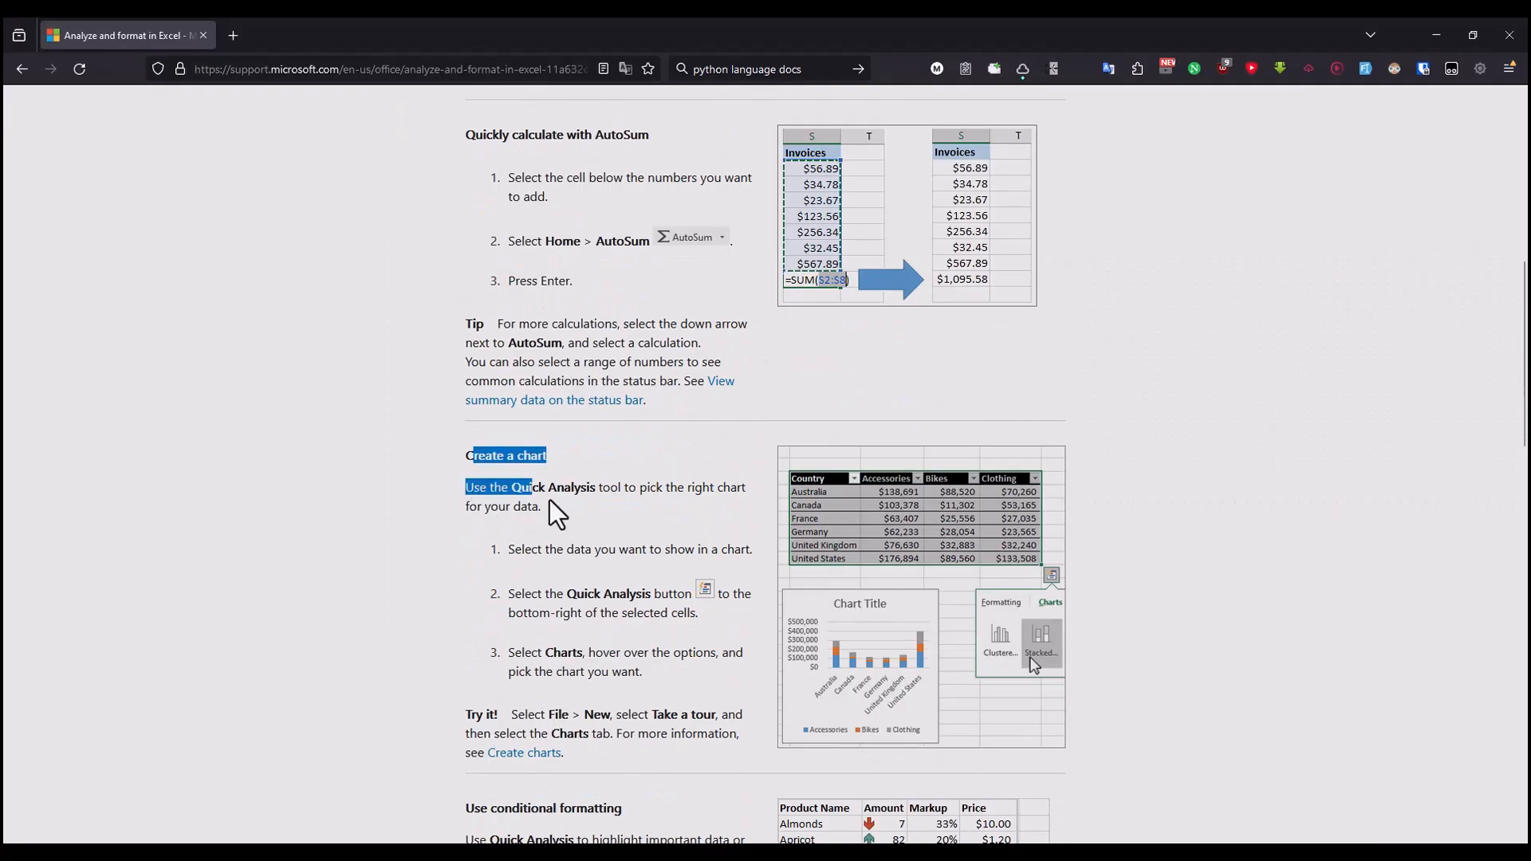
left_click(548, 519)
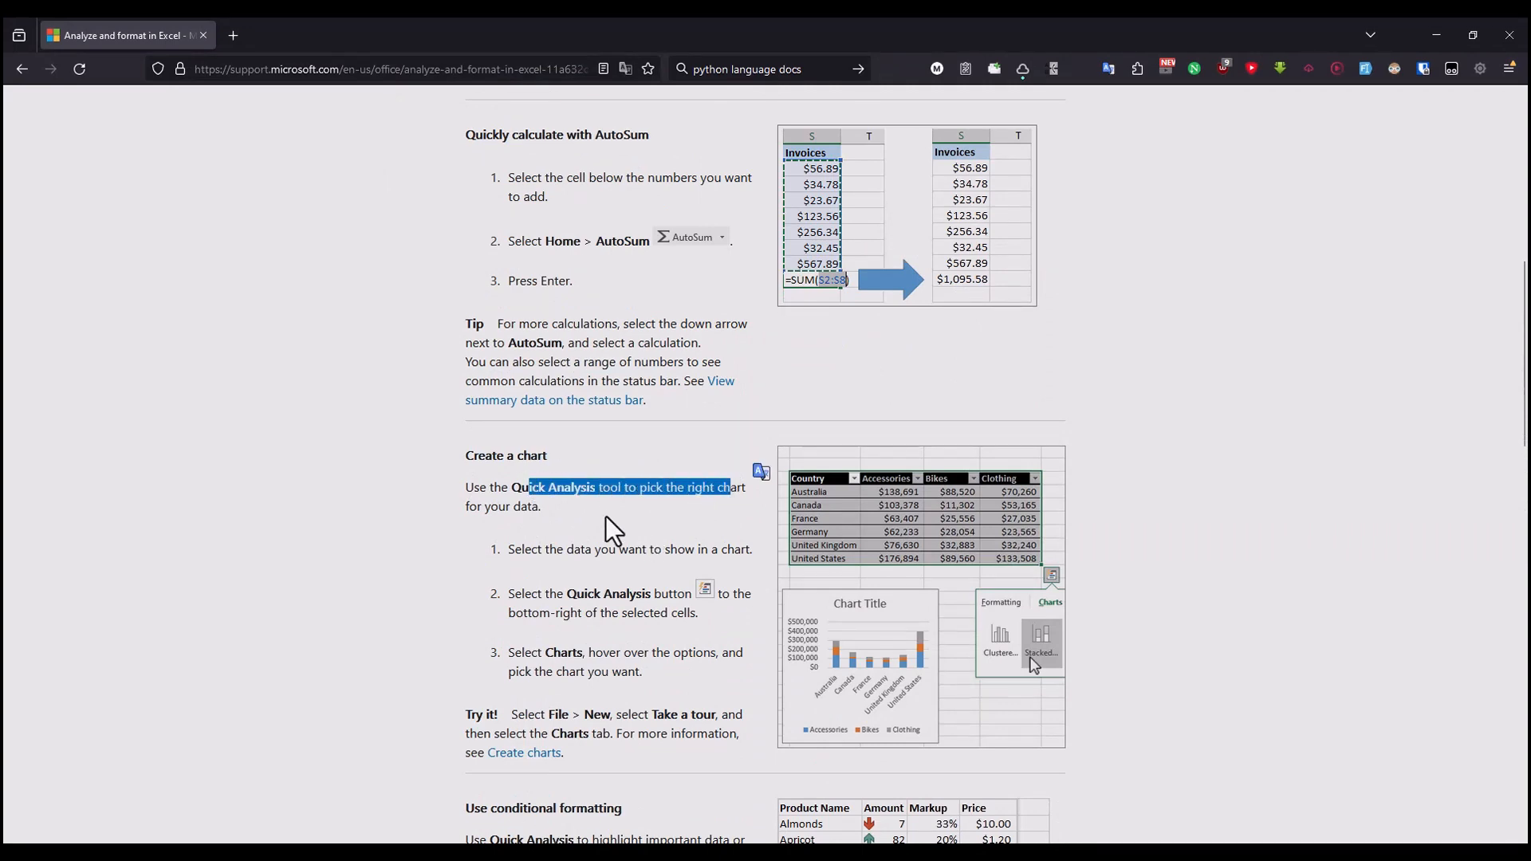
left_click_drag(472, 507, 741, 550)
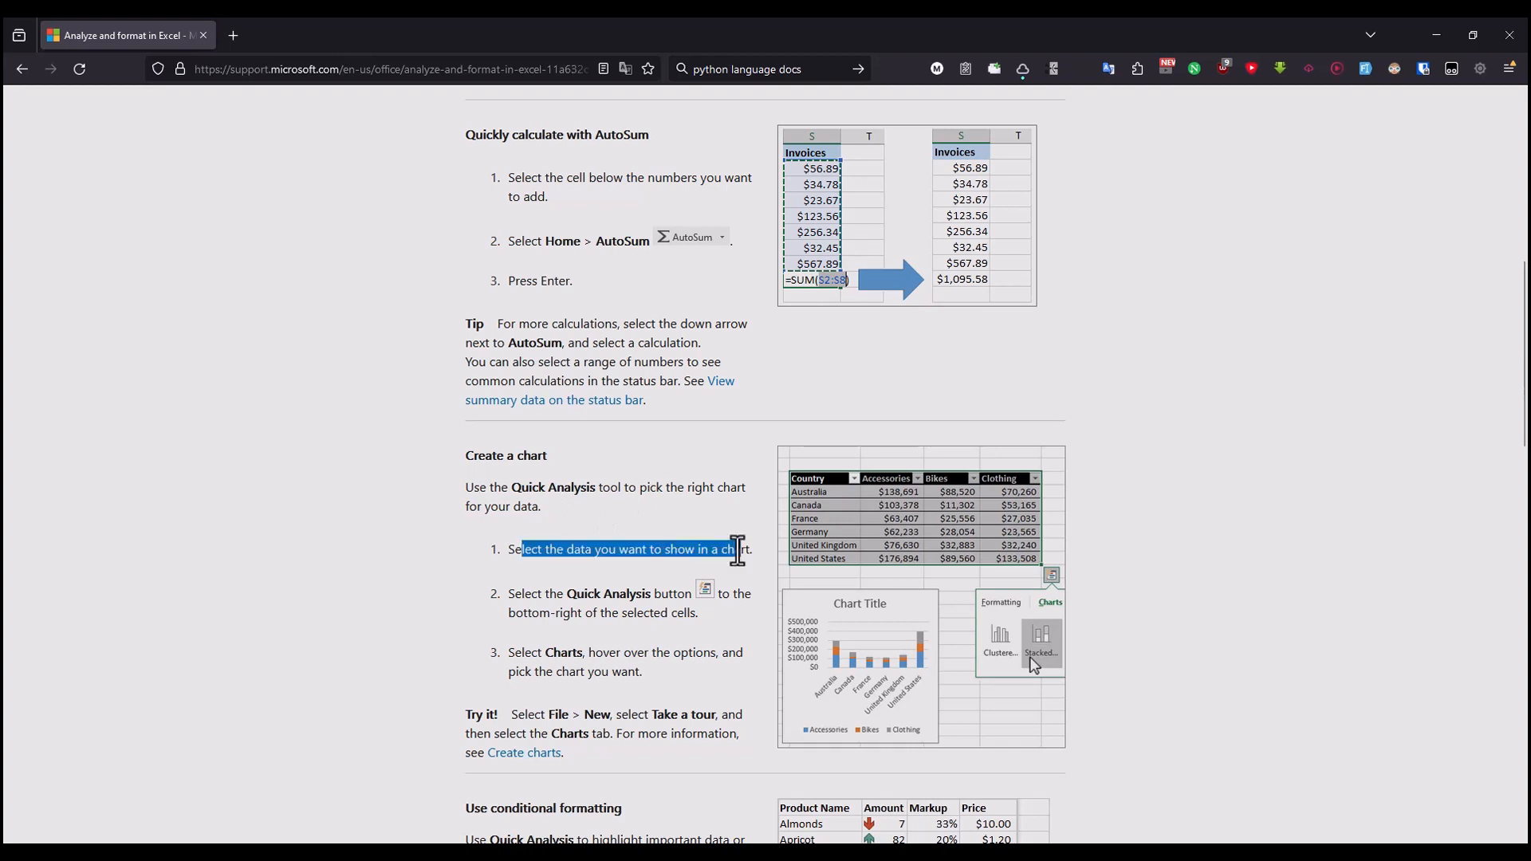
left_click_drag(525, 550, 749, 552)
left_click(565, 559)
left_click_drag(586, 549, 708, 551)
left_click(708, 551)
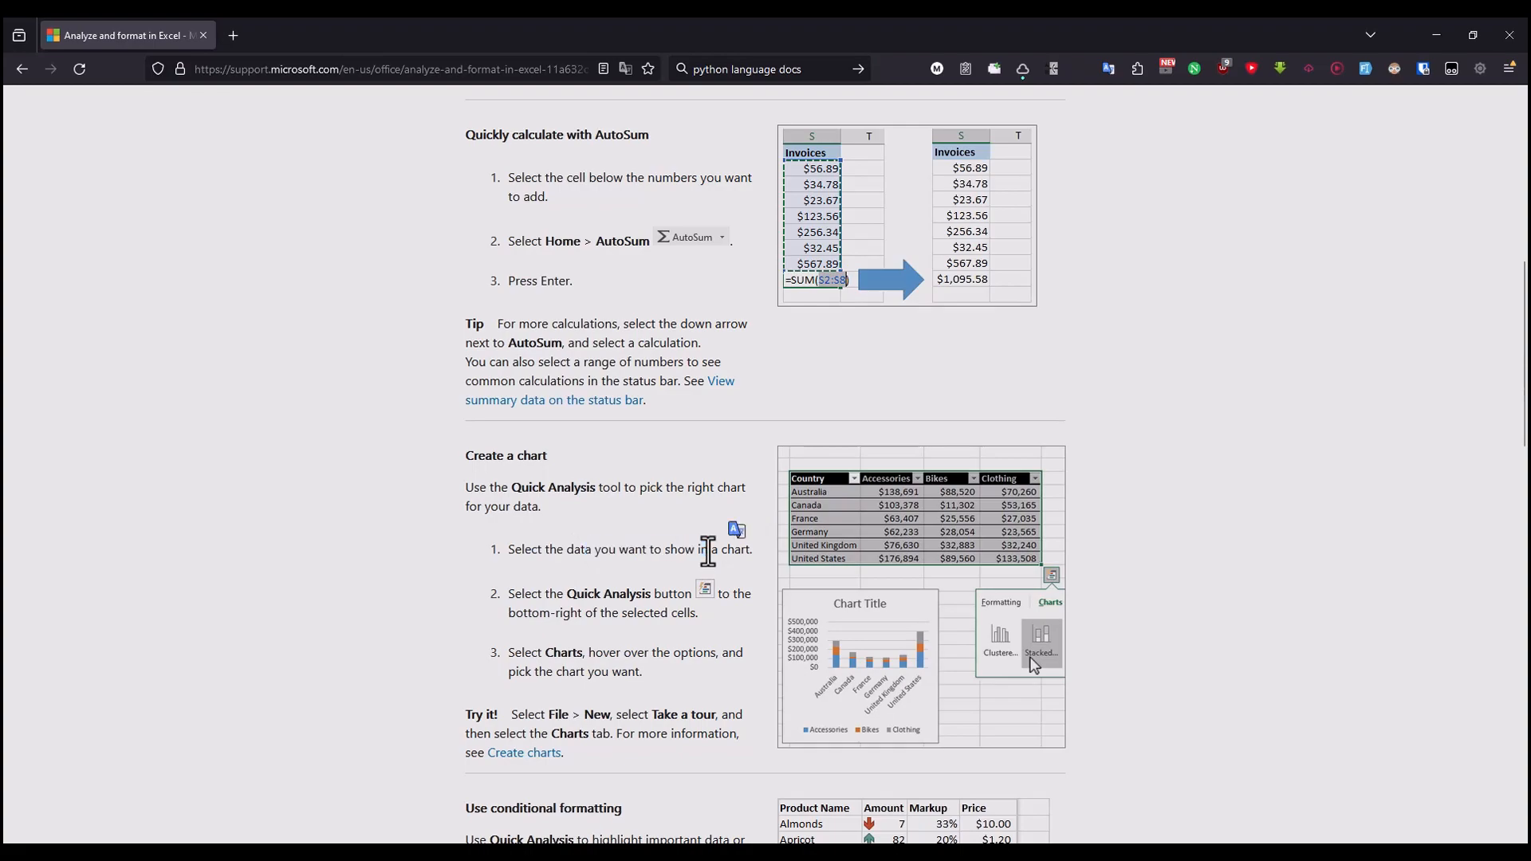
Step: Open the "9. Charts" sheet in Excel, then recheck the article's direction on selecting the chart data
key("alt+Tab")
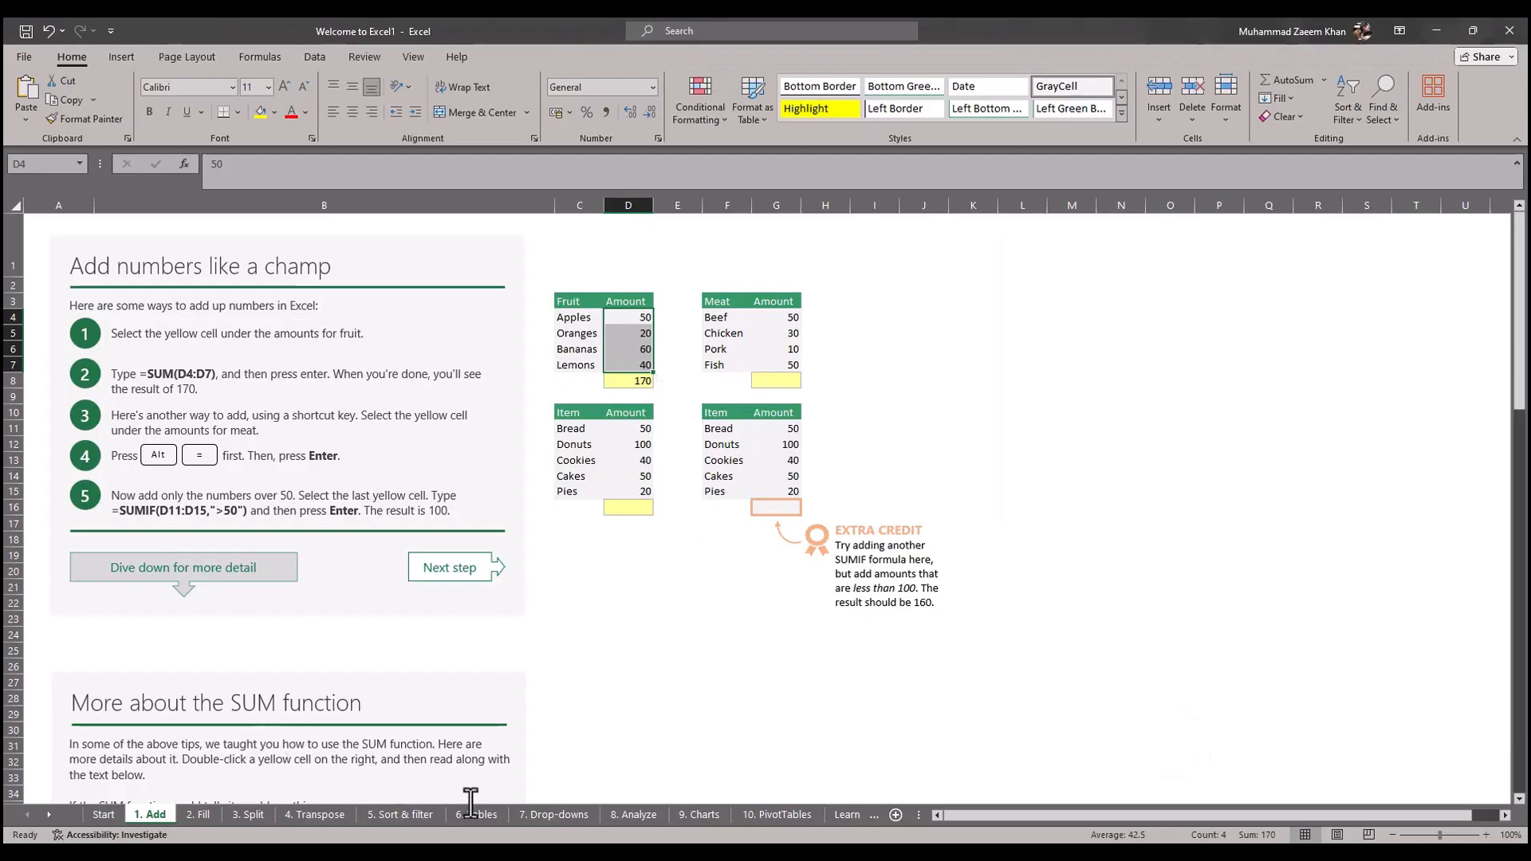
left_click(702, 820)
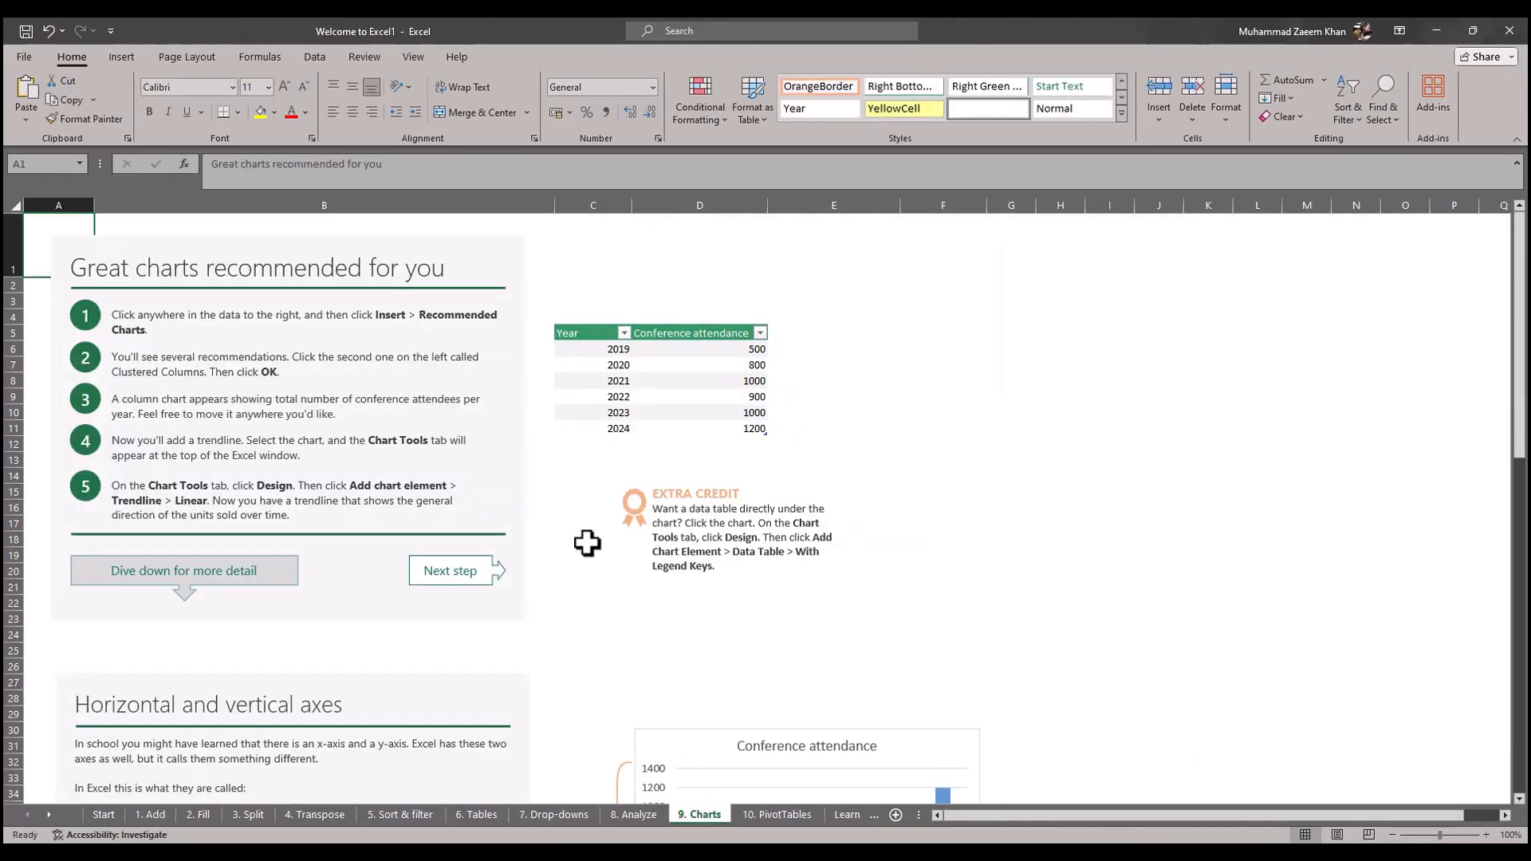
left_click(654, 441)
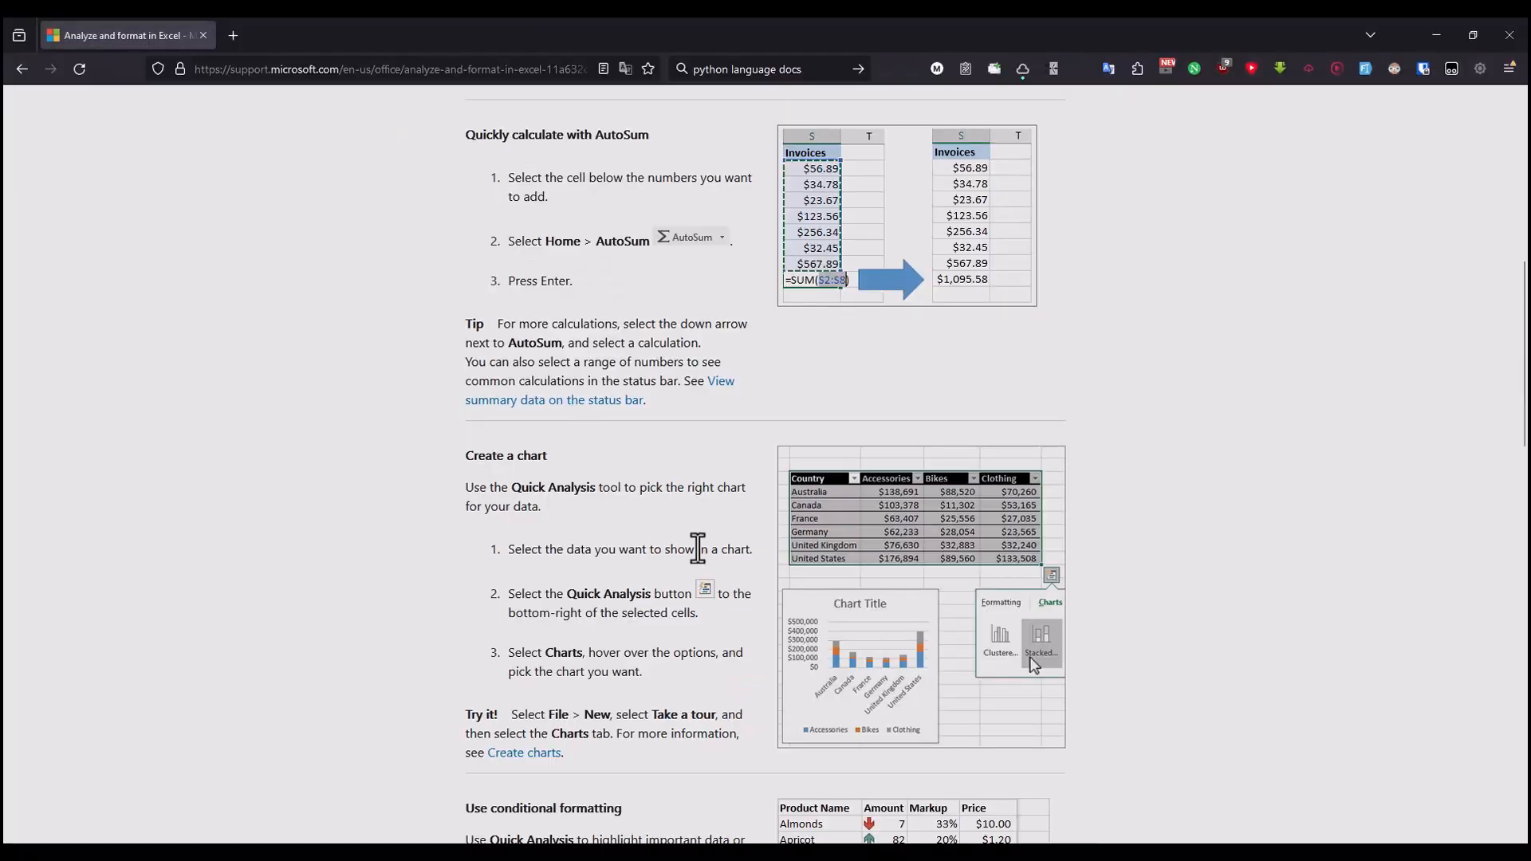
left_click_drag(533, 547, 697, 547)
left_click_drag(591, 547, 710, 549)
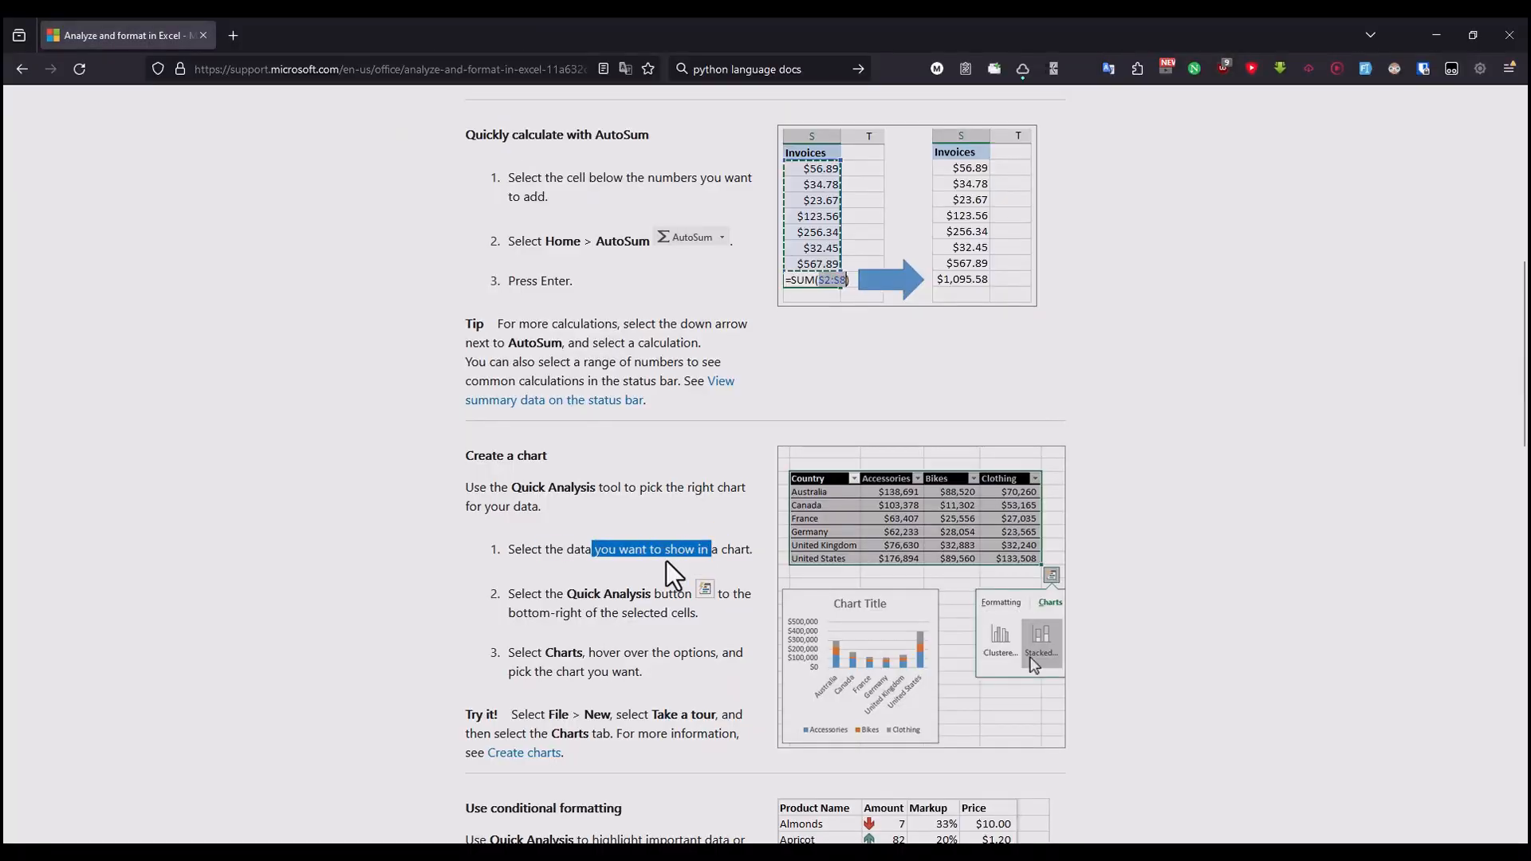
left_click_drag(609, 549, 718, 550)
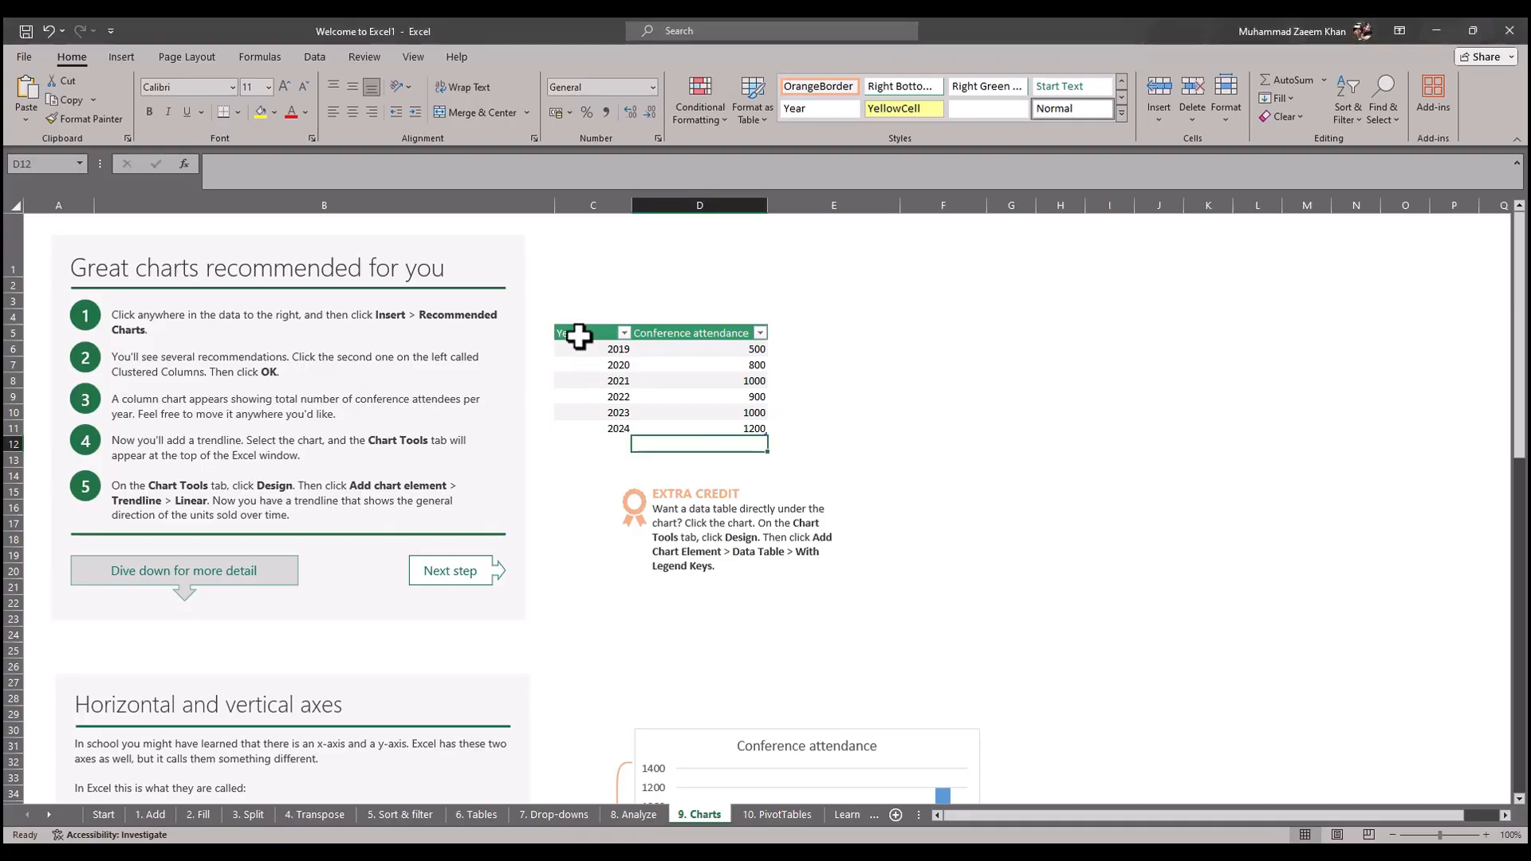
Step: Insert a pie chart of the conference attendance table C5:D11 using Quick Analysis and place it in the empty area beside the table
left_click_drag(574, 332, 740, 428)
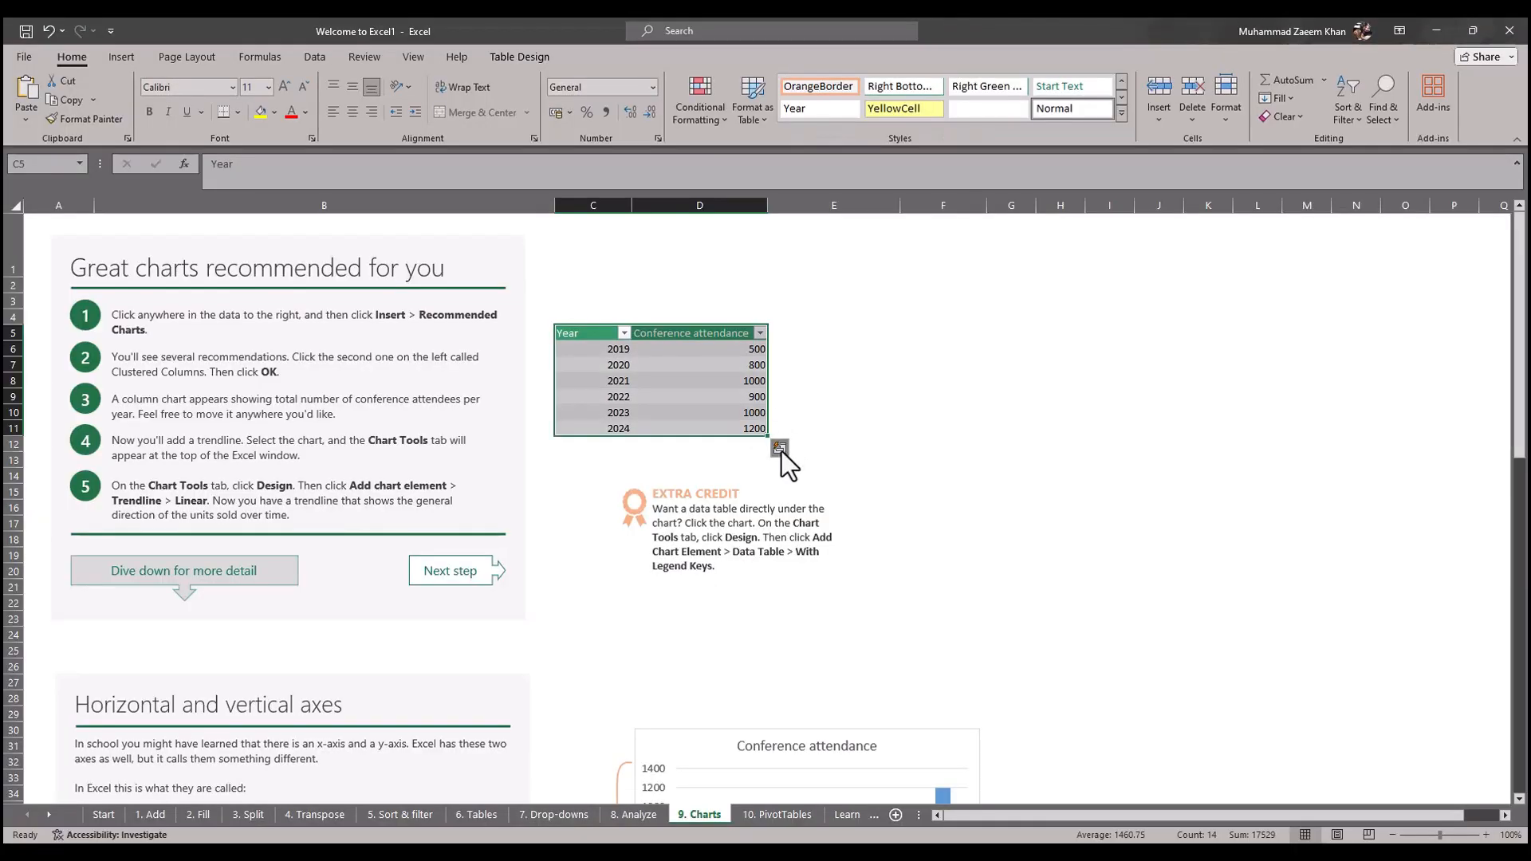
left_click(780, 449)
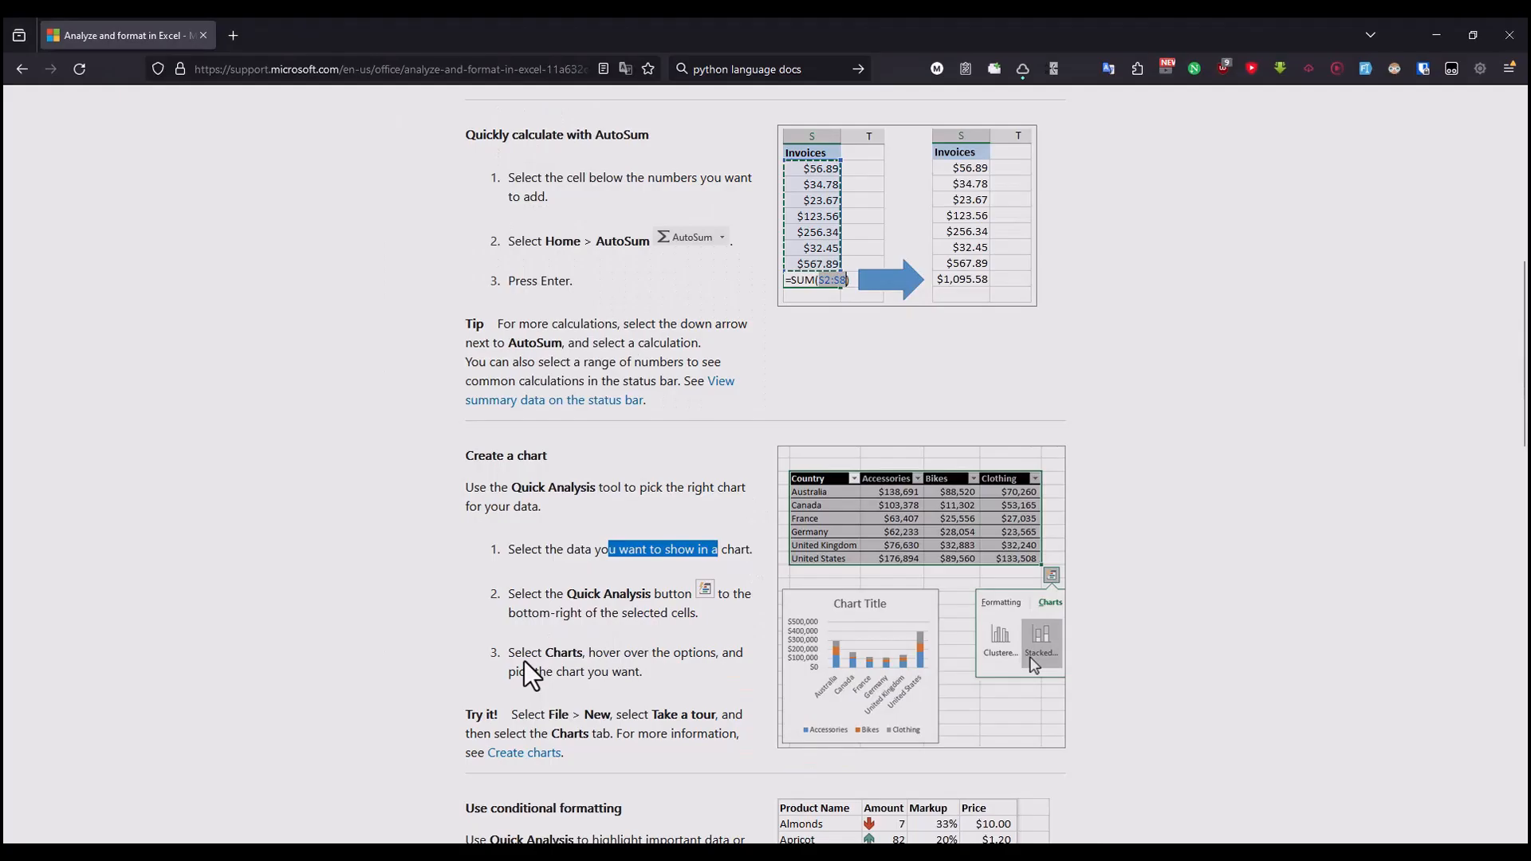
left_click_drag(524, 652, 718, 653)
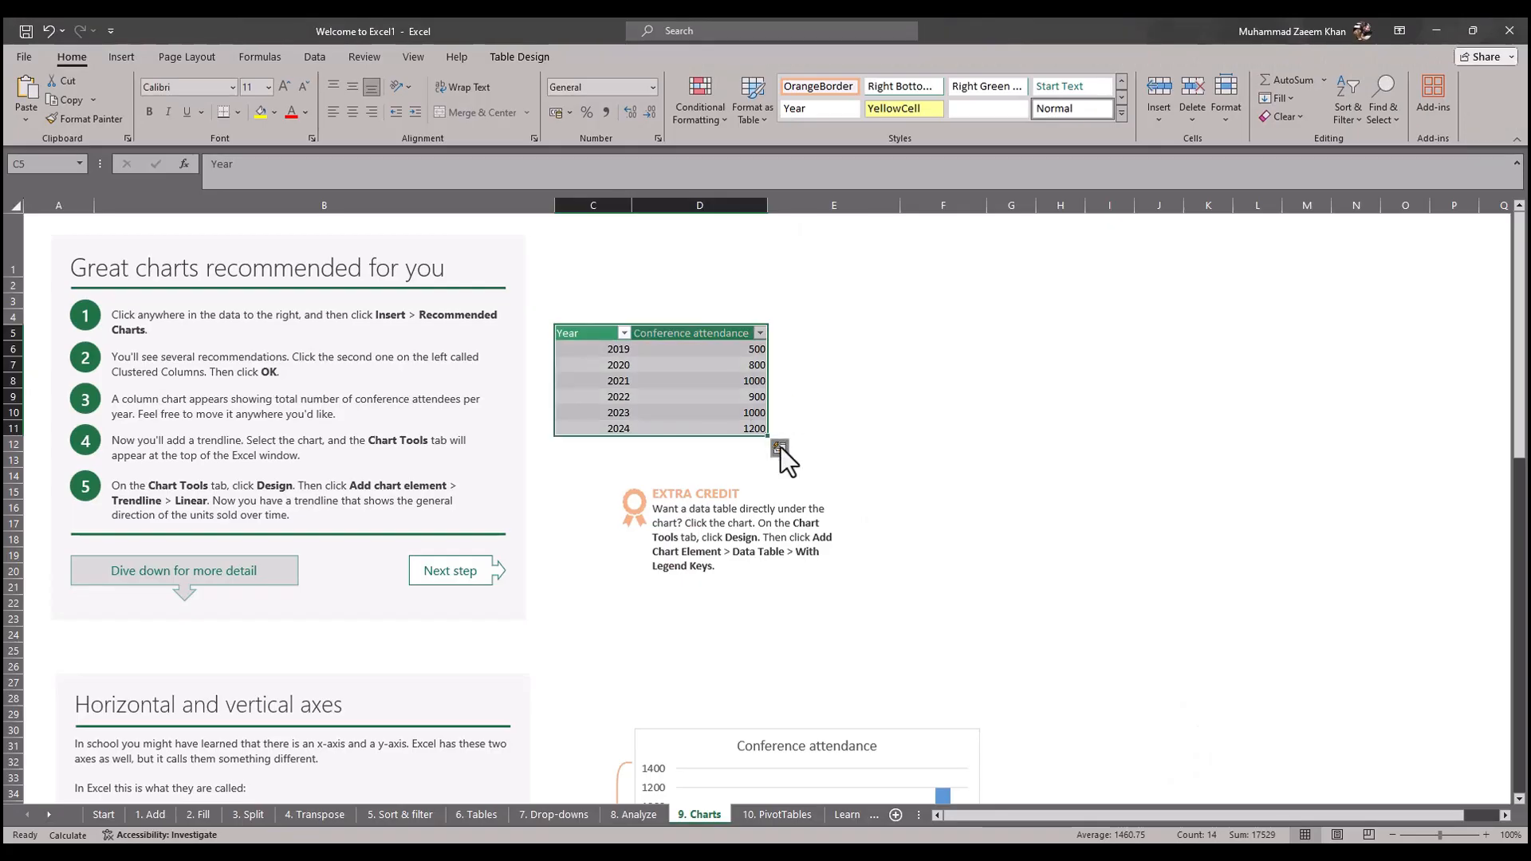
left_click(781, 448)
left_click(705, 483)
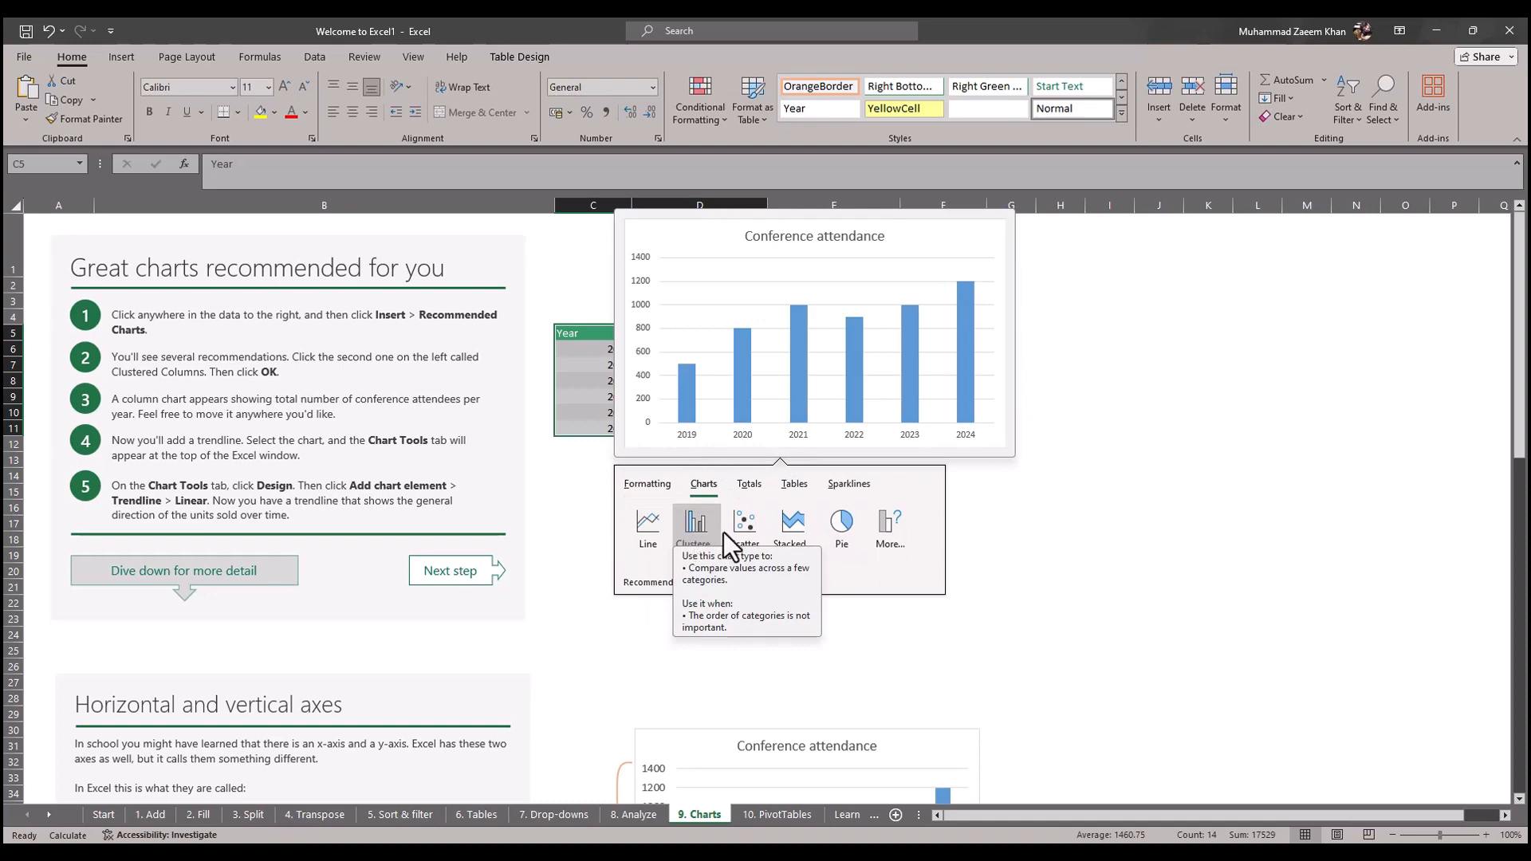
left_click(825, 536)
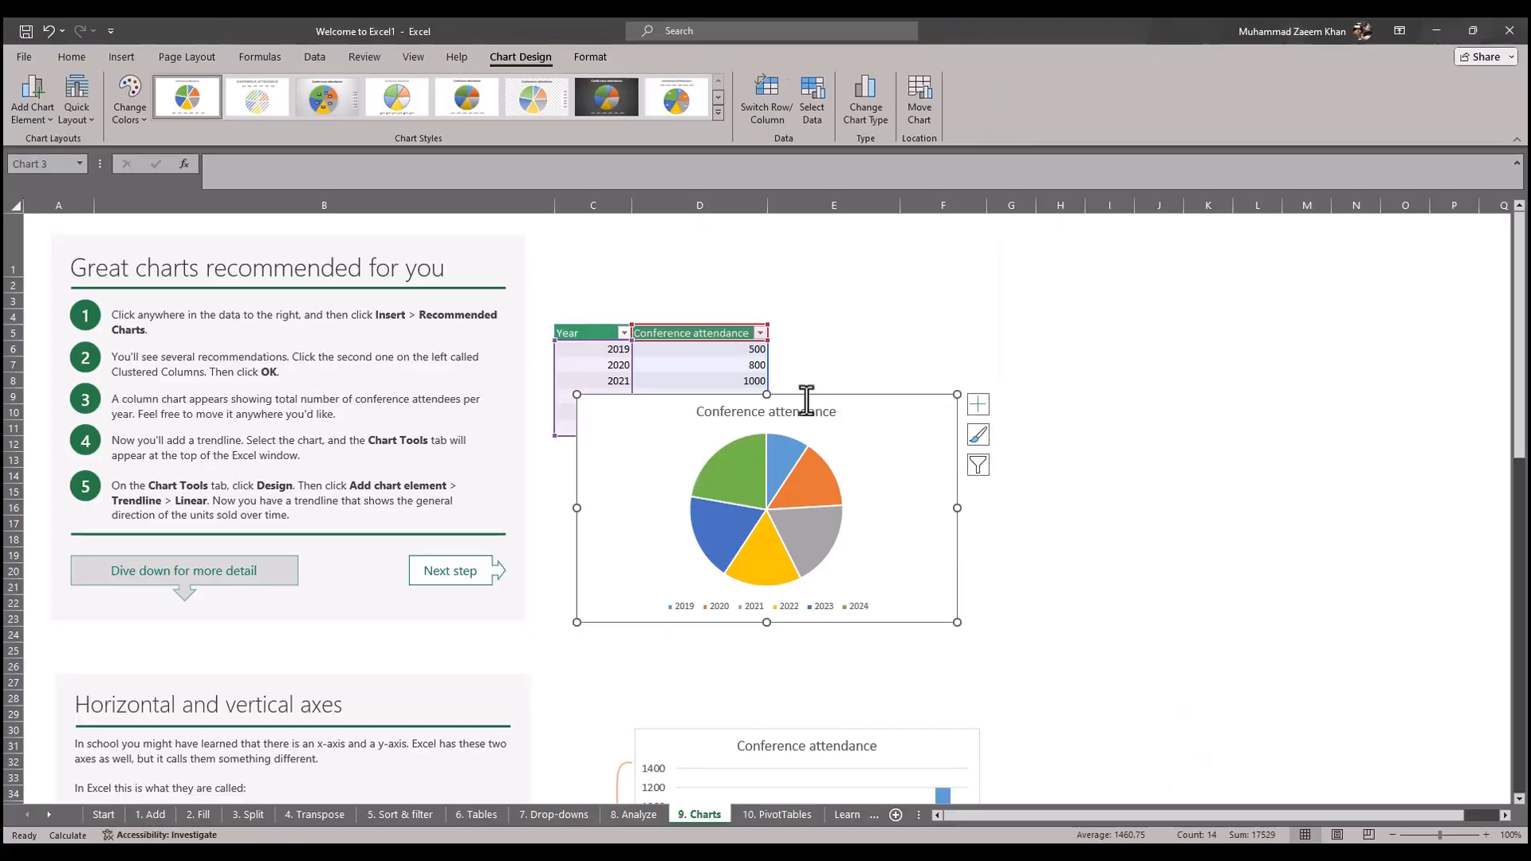
left_click_drag(772, 413, 987, 345)
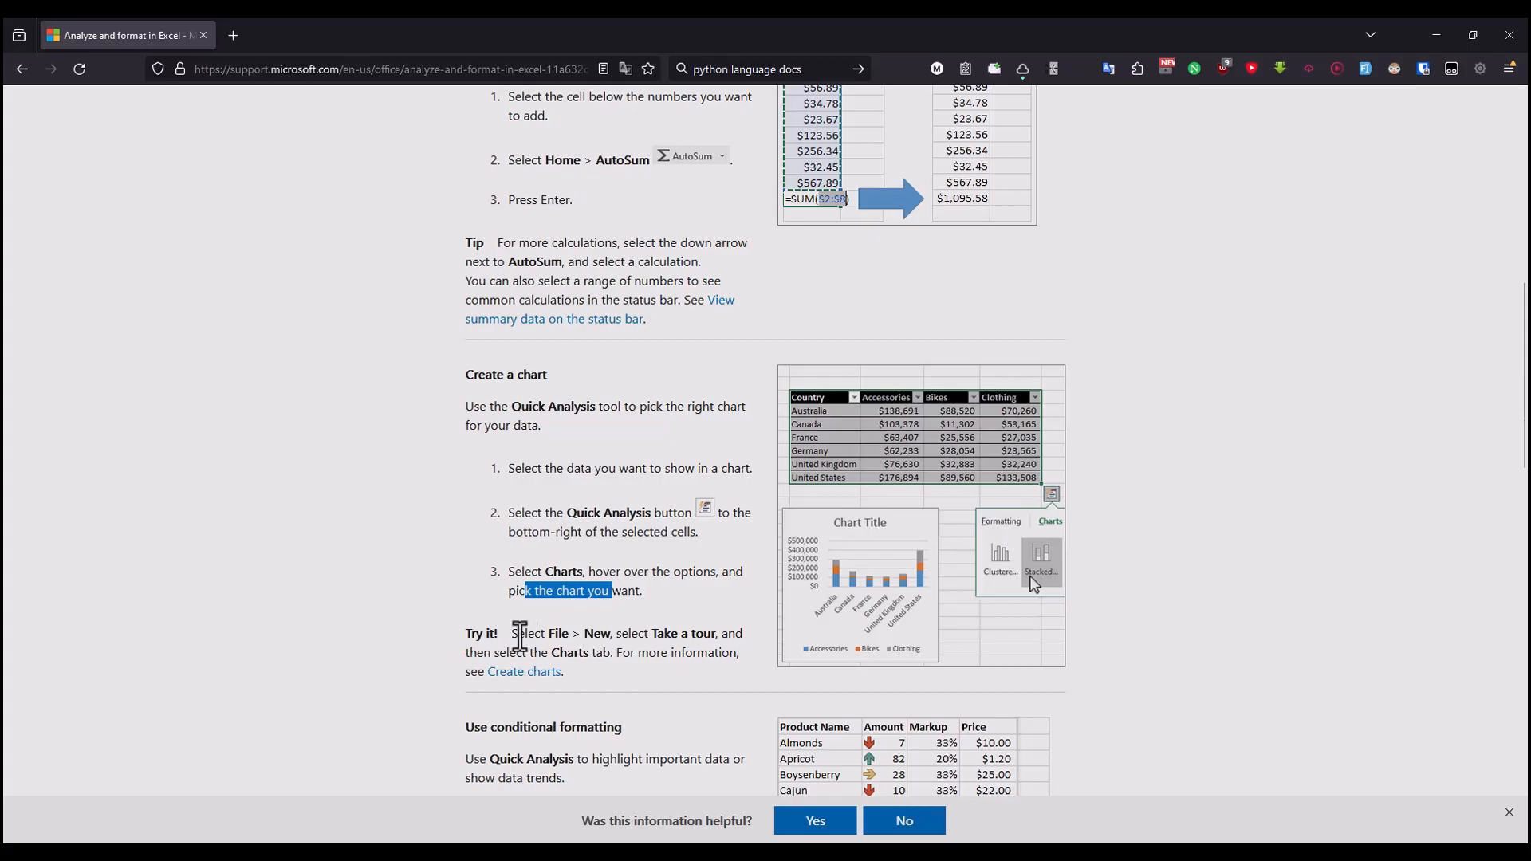
Step: Read the article's "Try it!" note on charts in the browser, then look through the rest of the "9. Charts" sheet in Excel
left_click_drag(520, 636, 701, 636)
left_click(699, 638)
left_click_drag(523, 655, 674, 655)
left_click(672, 655)
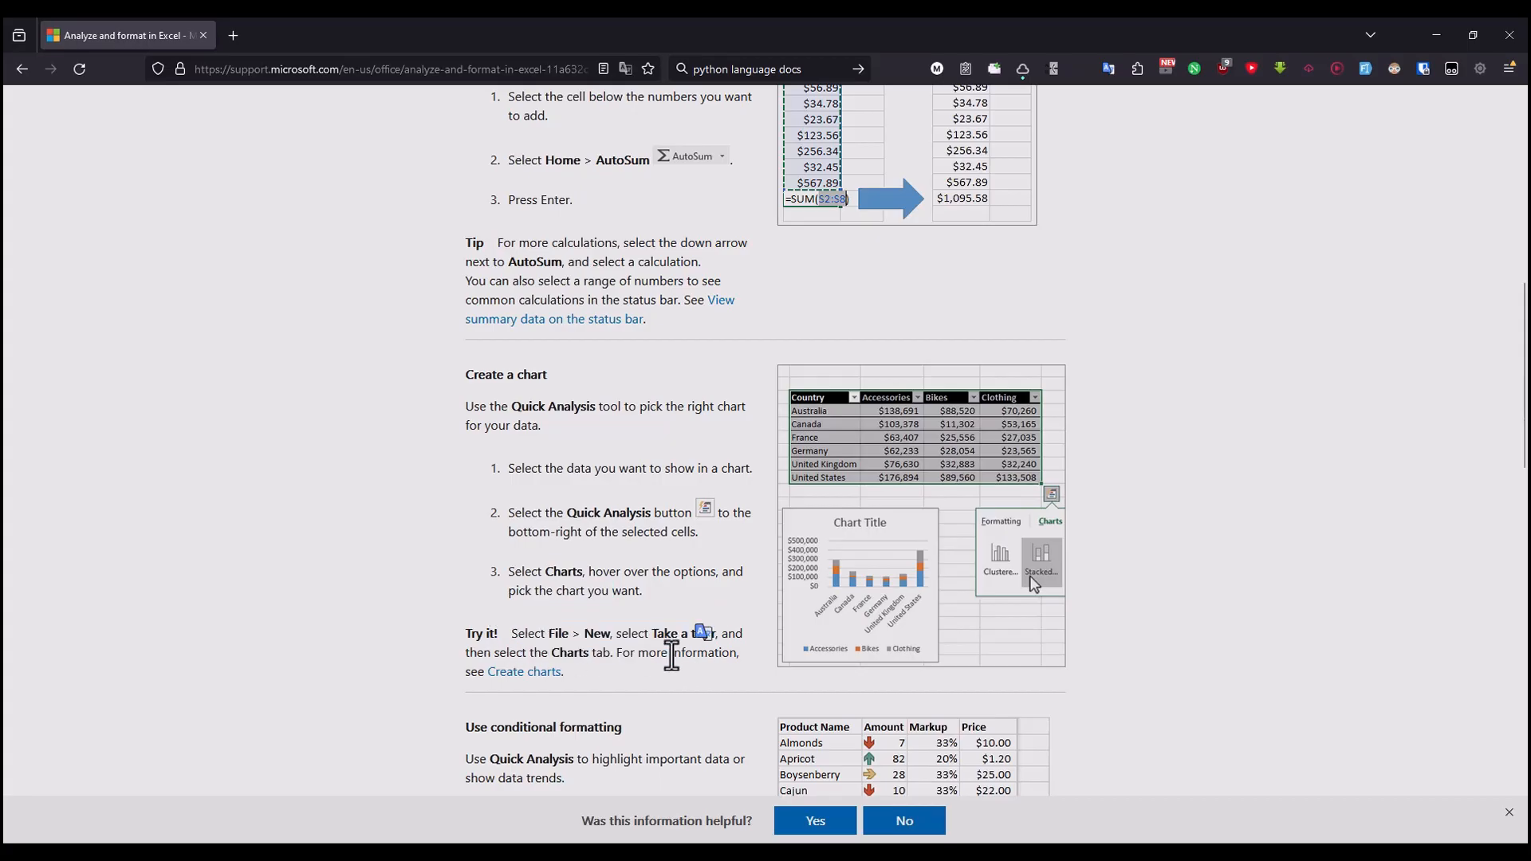
left_click_drag(522, 636, 670, 636)
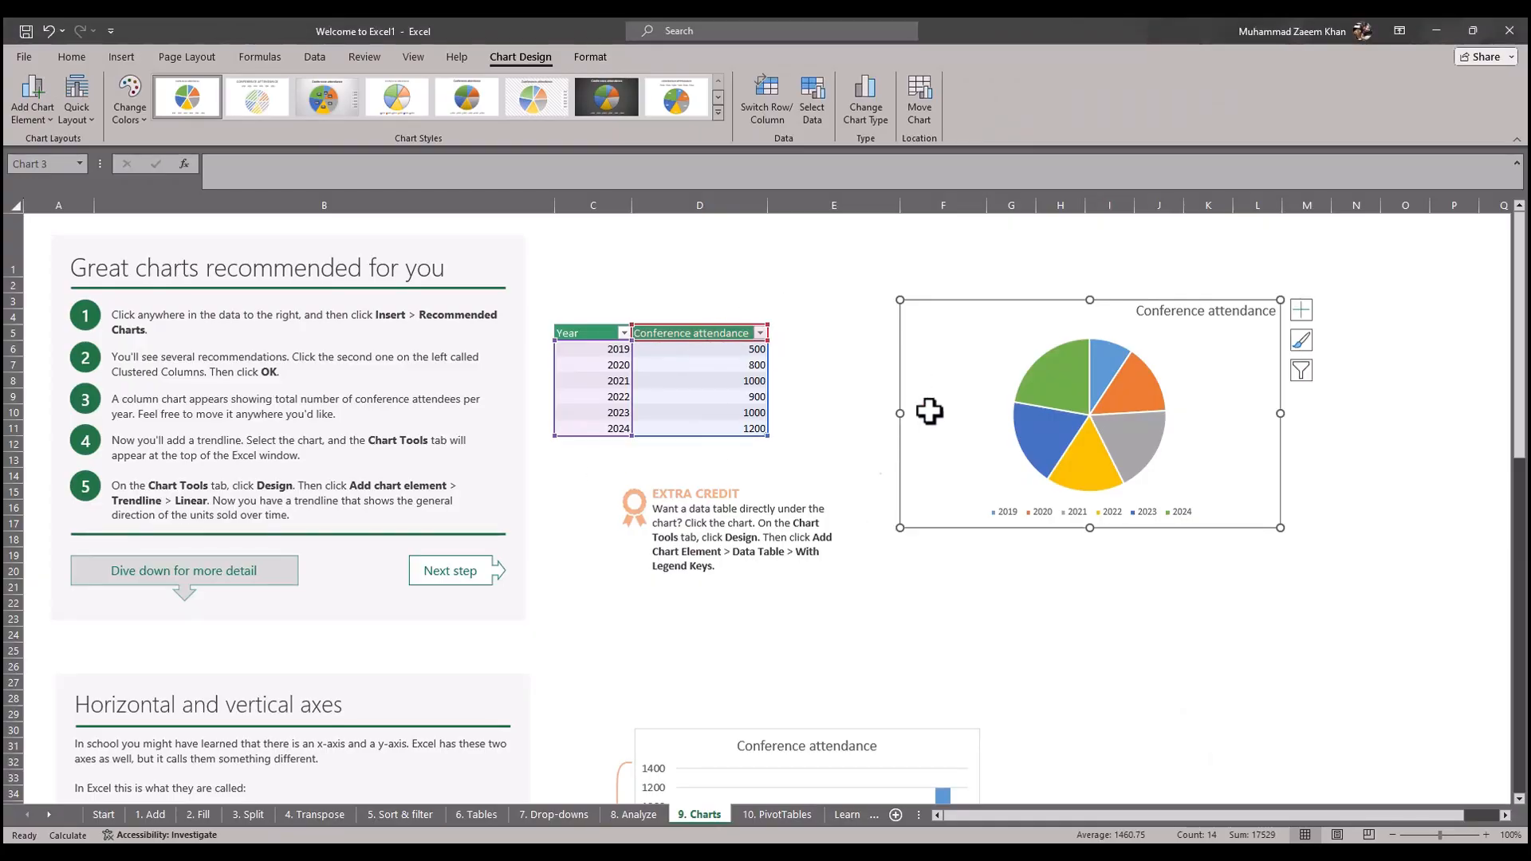
scroll(788, 507, "down", 18)
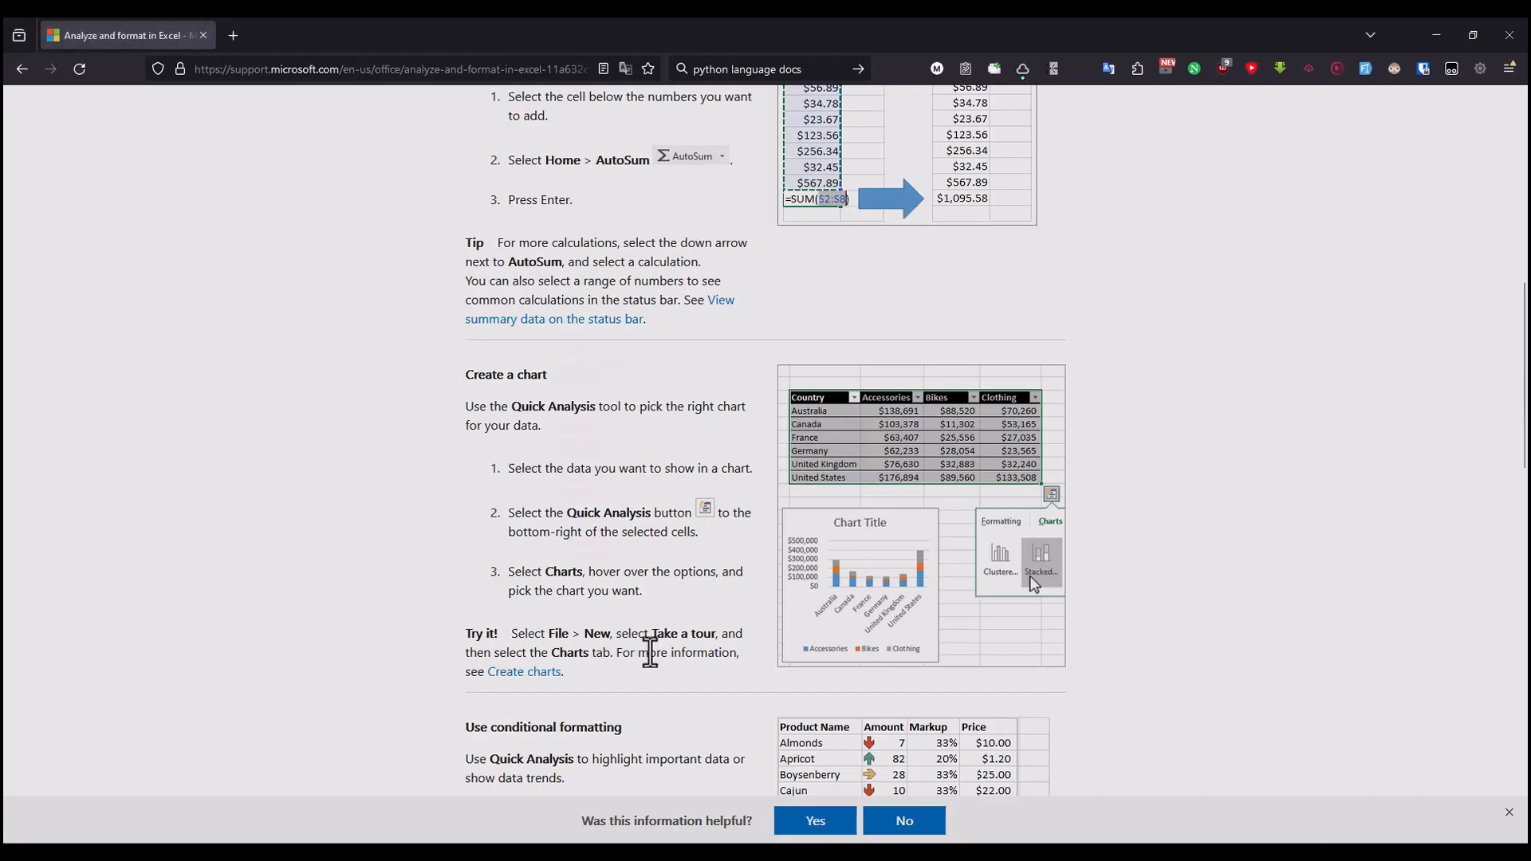
scroll(510, 528, "down", 3)
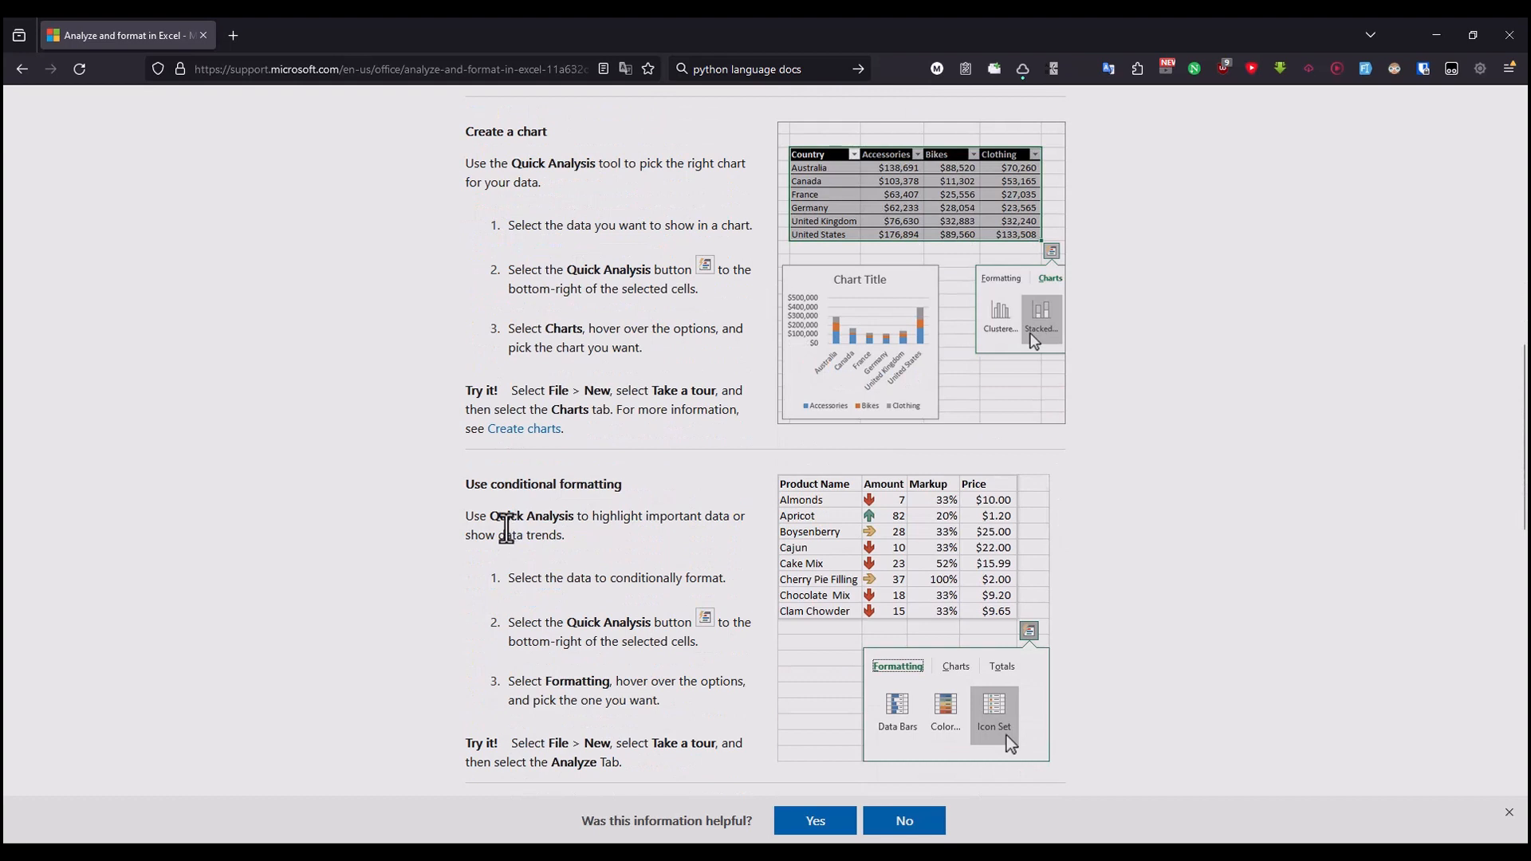
Step: Read the browser article's "Use conditional formatting" introduction and its first direction on selecting the data
left_click_drag(492, 523, 702, 517)
left_click(647, 530)
left_click(651, 523)
left_click_drag(593, 521, 704, 521)
left_click_drag(471, 536, 572, 536)
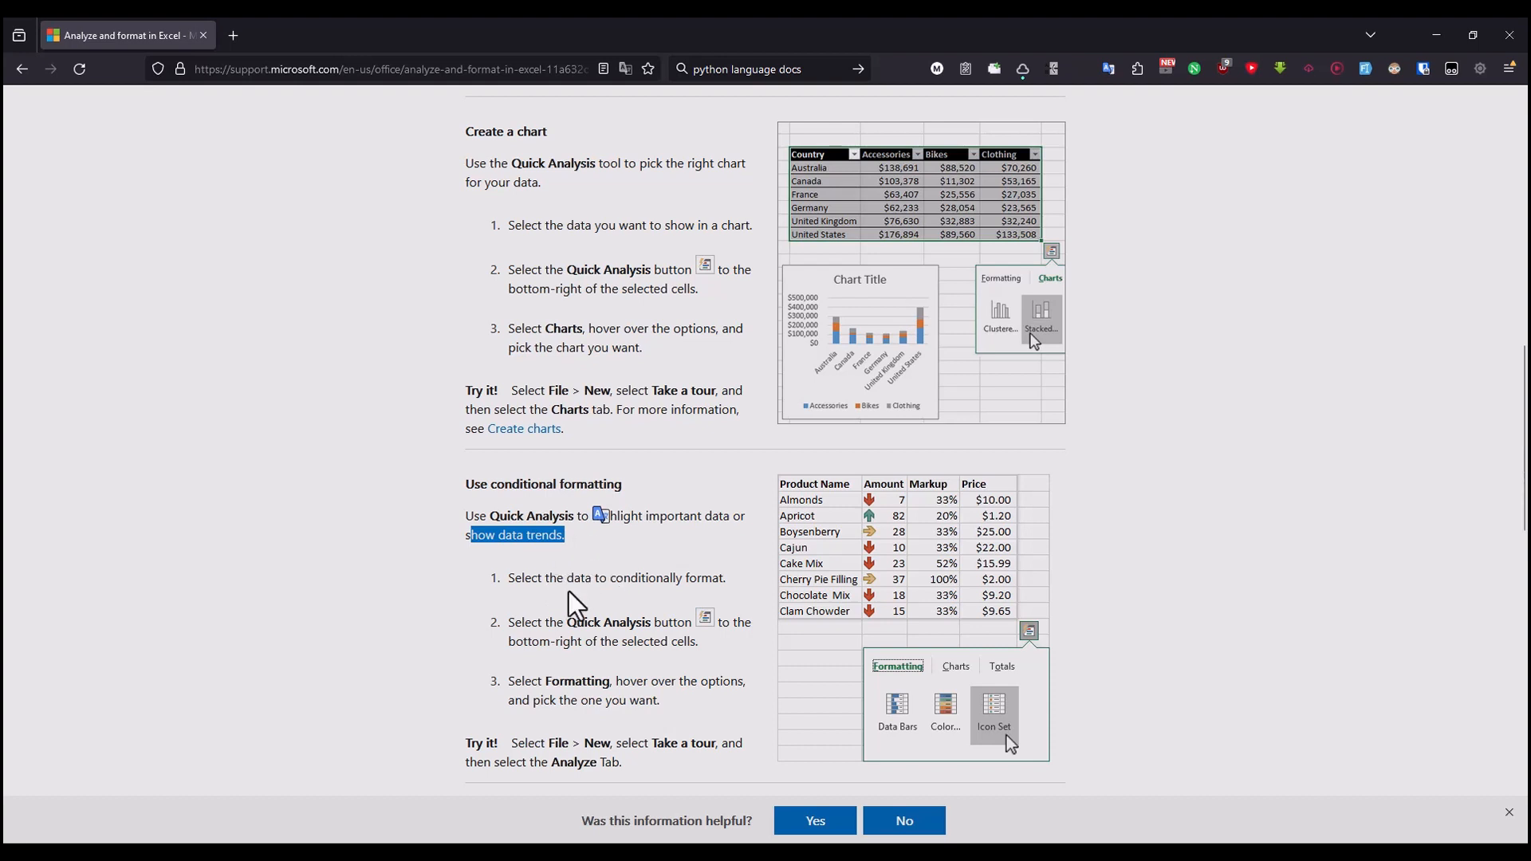
left_click(519, 582)
left_click_drag(592, 580, 696, 579)
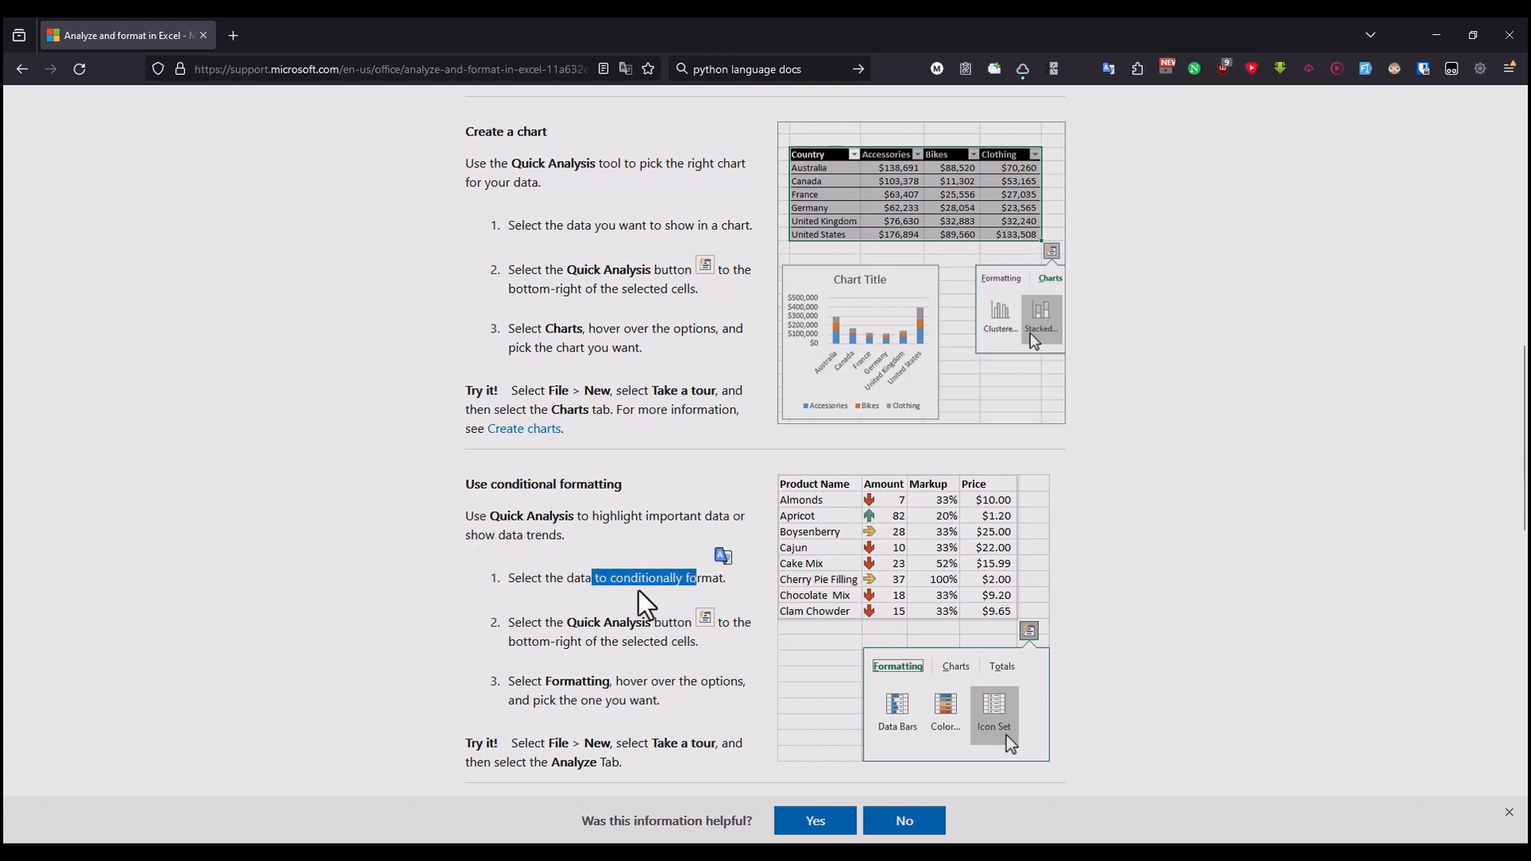
left_click(639, 594)
left_click_drag(592, 580, 718, 580)
left_click(668, 582)
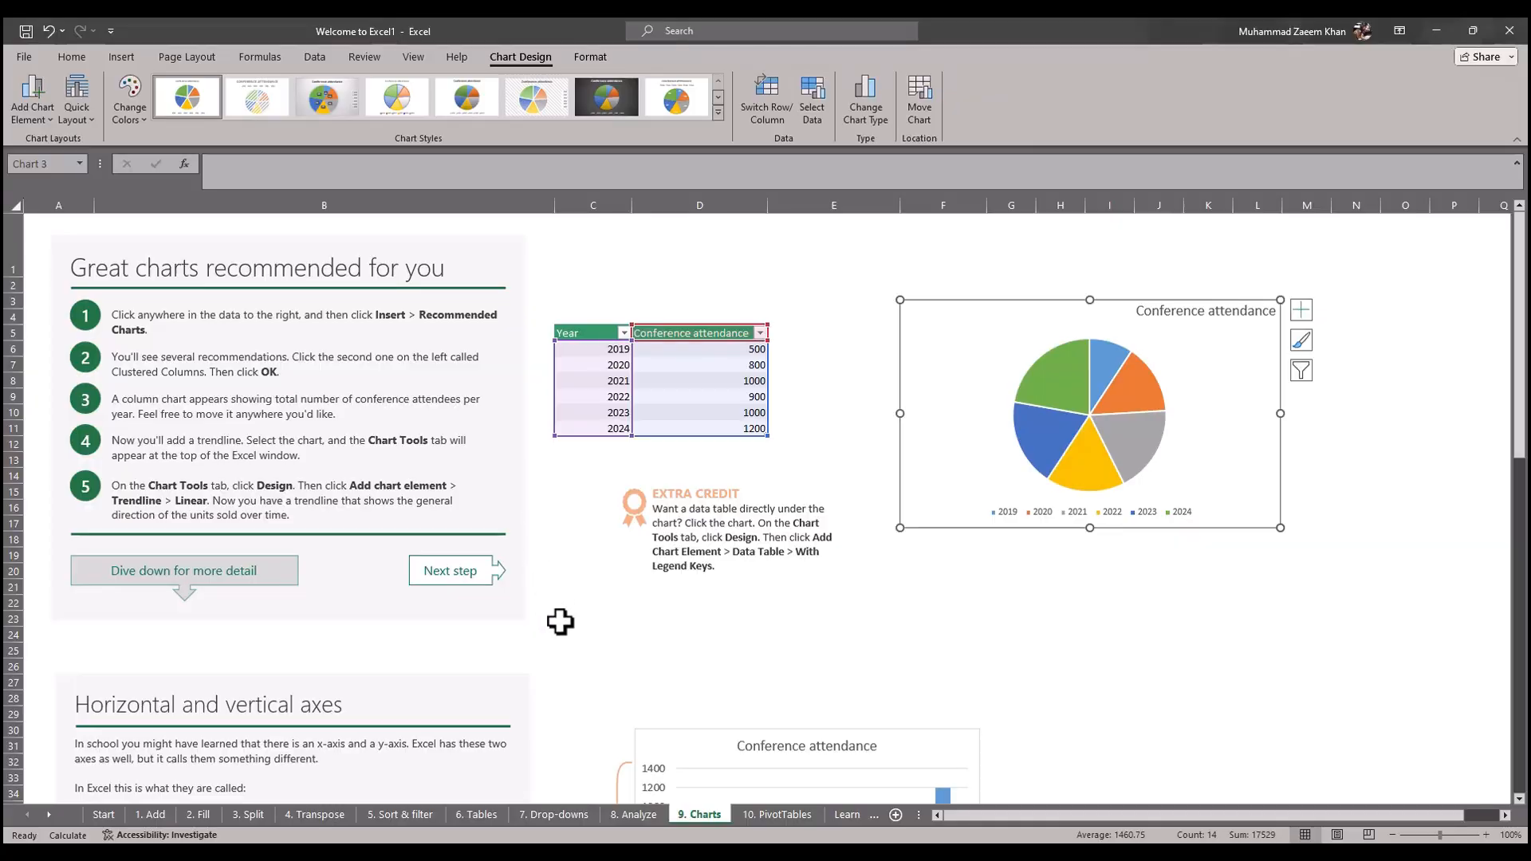
Step: Open the "8. Analyze" sheet in Excel and select the first department sales table, C5:G13, after rechecking the article's introduction
left_click(634, 815)
scroll(625, 646, "down", 6)
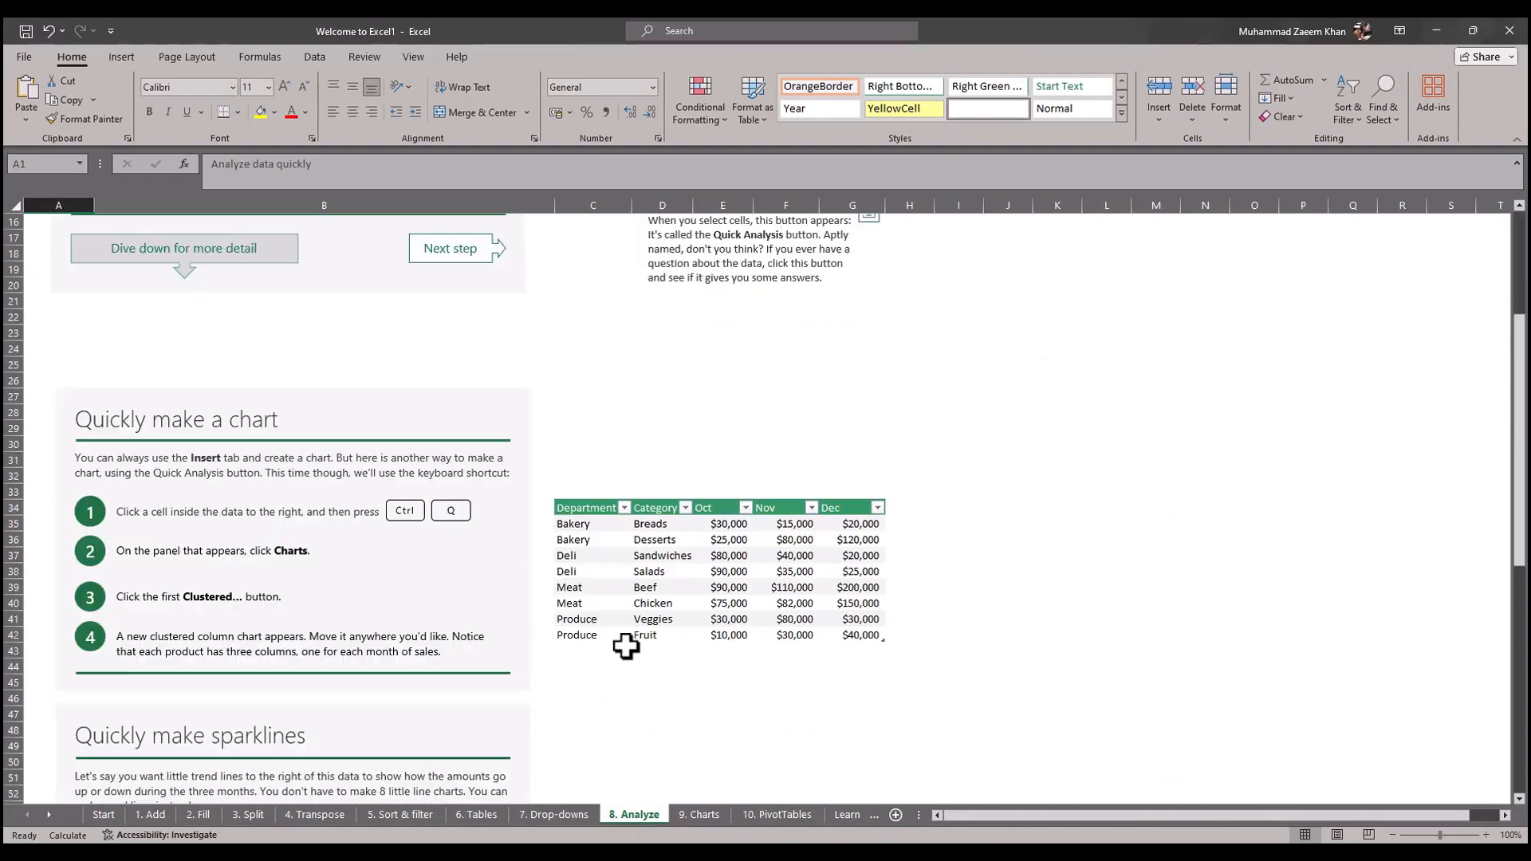
scroll(627, 646, "up", 6)
key("alt+Tab")
left_click_drag(619, 484, 519, 483)
left_click_drag(498, 516, 600, 515)
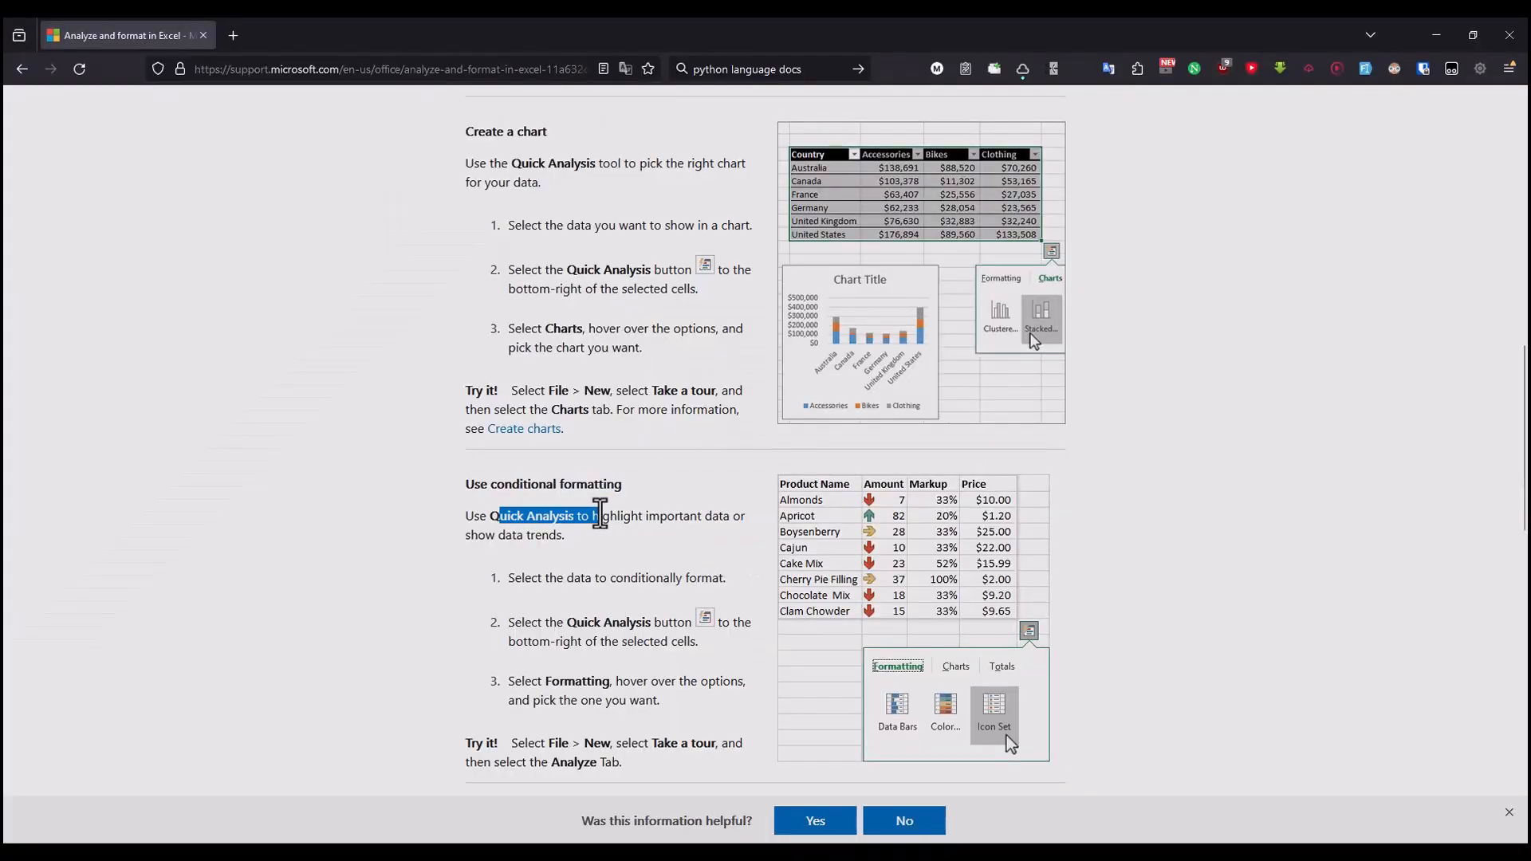
key("alt+Tab")
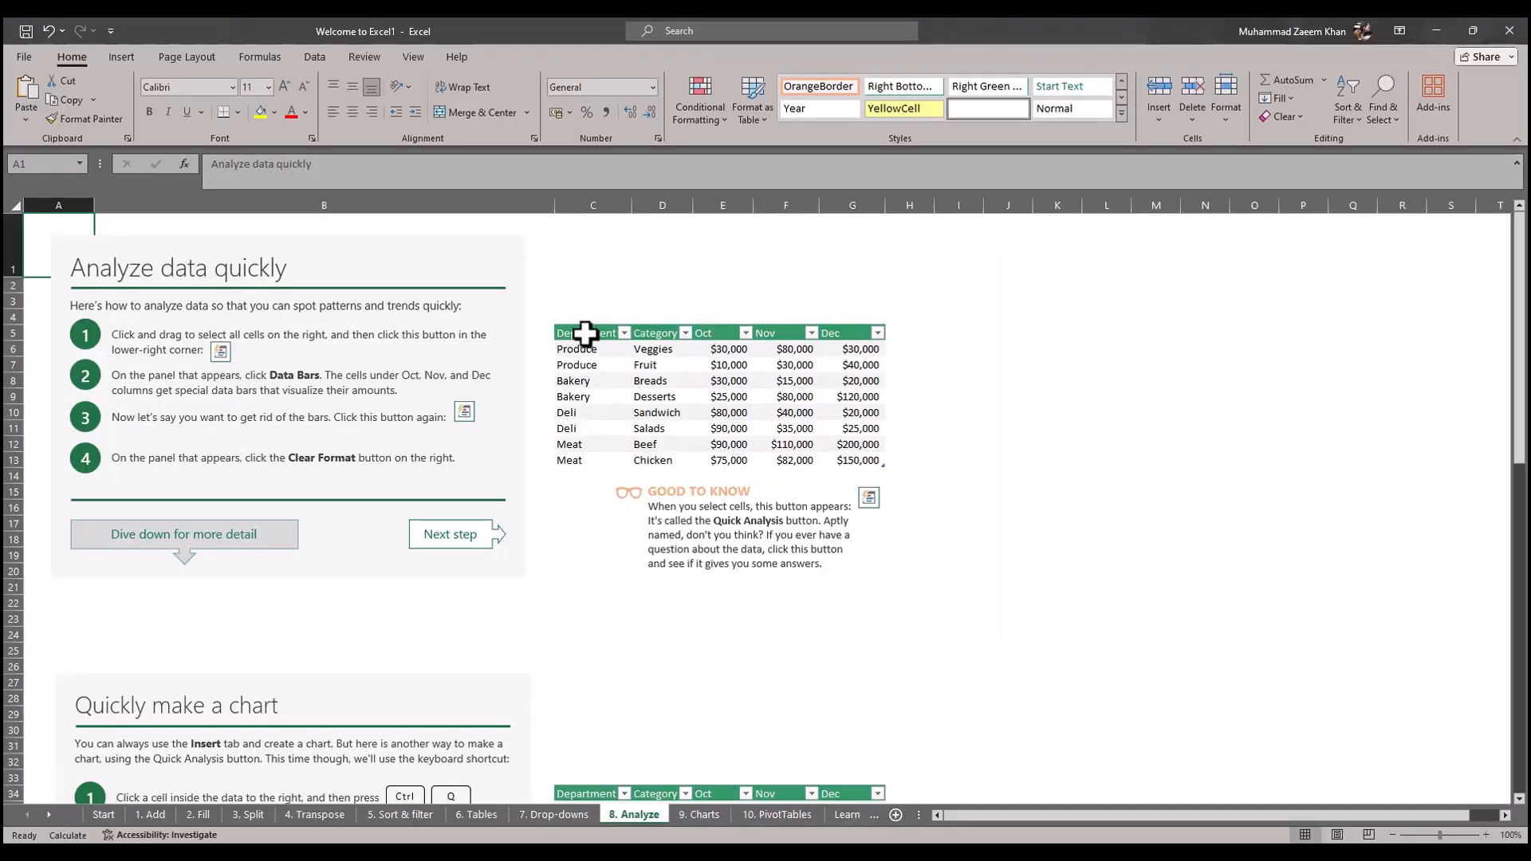
left_click_drag(588, 334, 827, 438)
Step: Show the Quick Analysis formatting options for the selected table in Excel, then read the article's direction on picking one
key("alt+Tab")
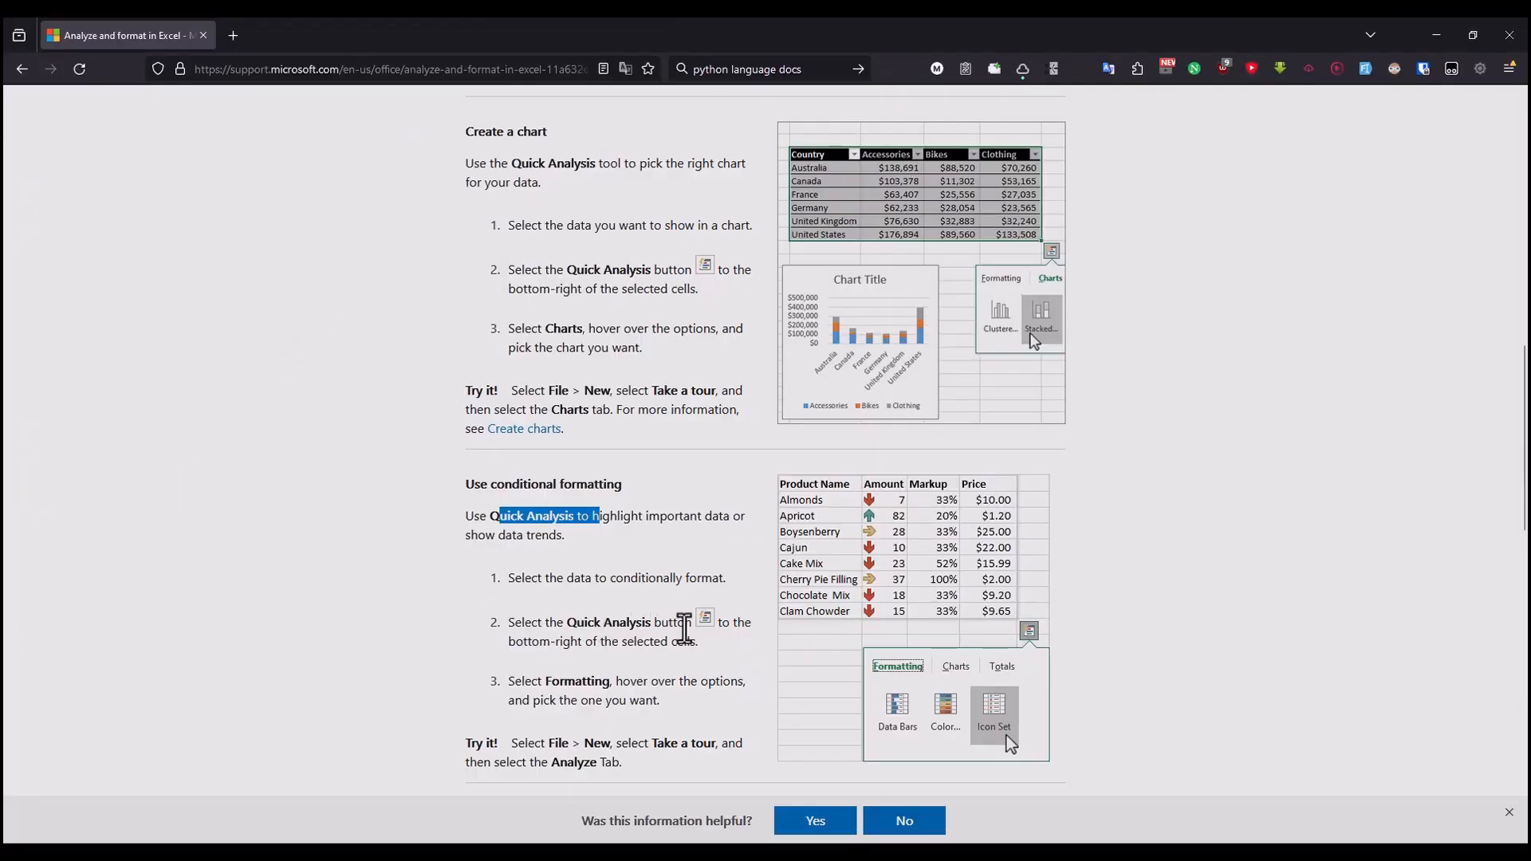
key("alt+Tab")
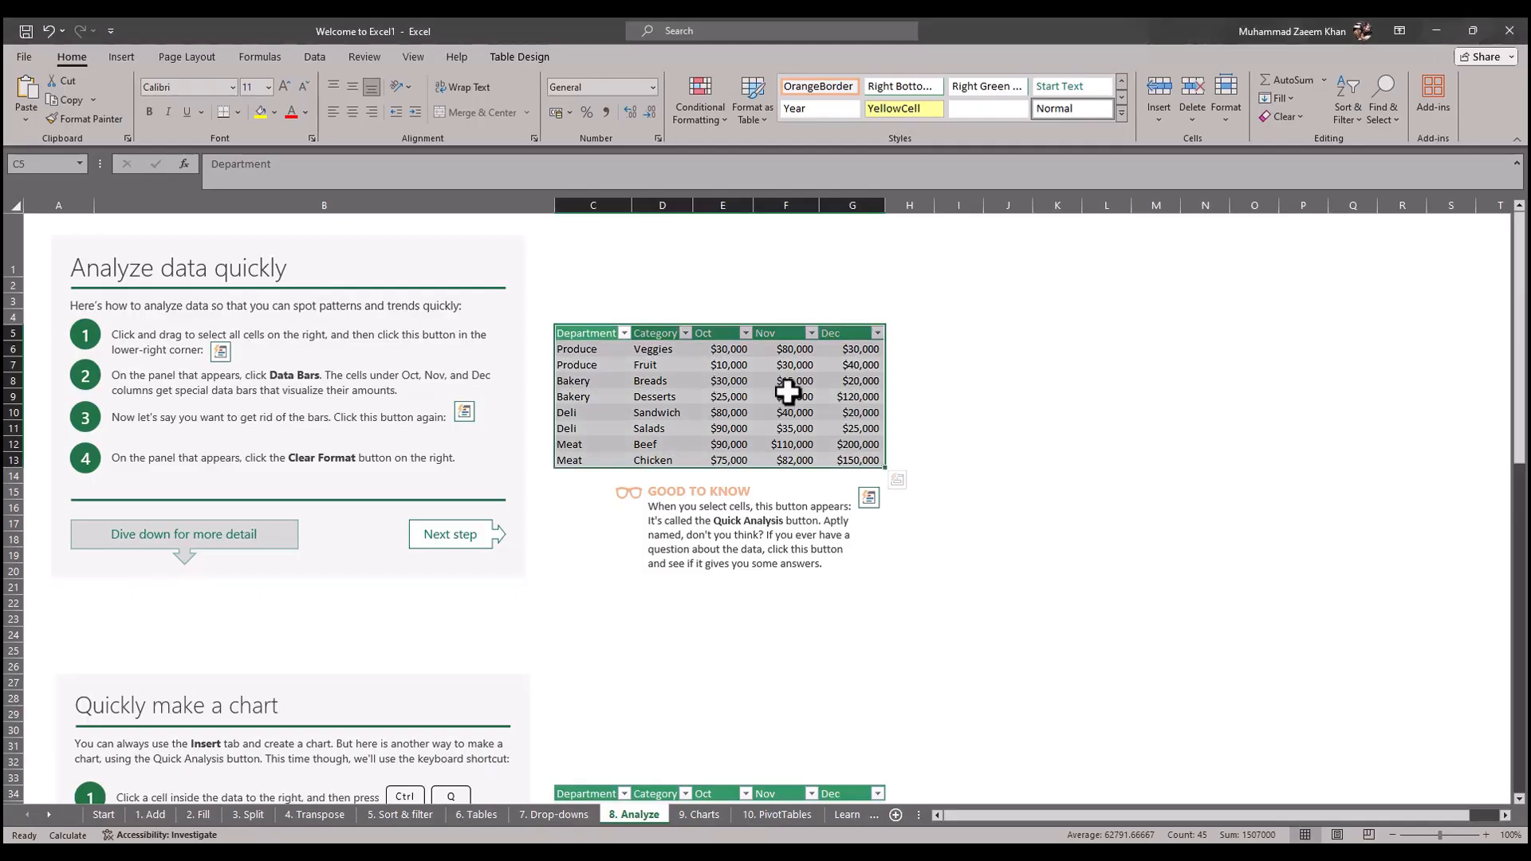
left_click(896, 480)
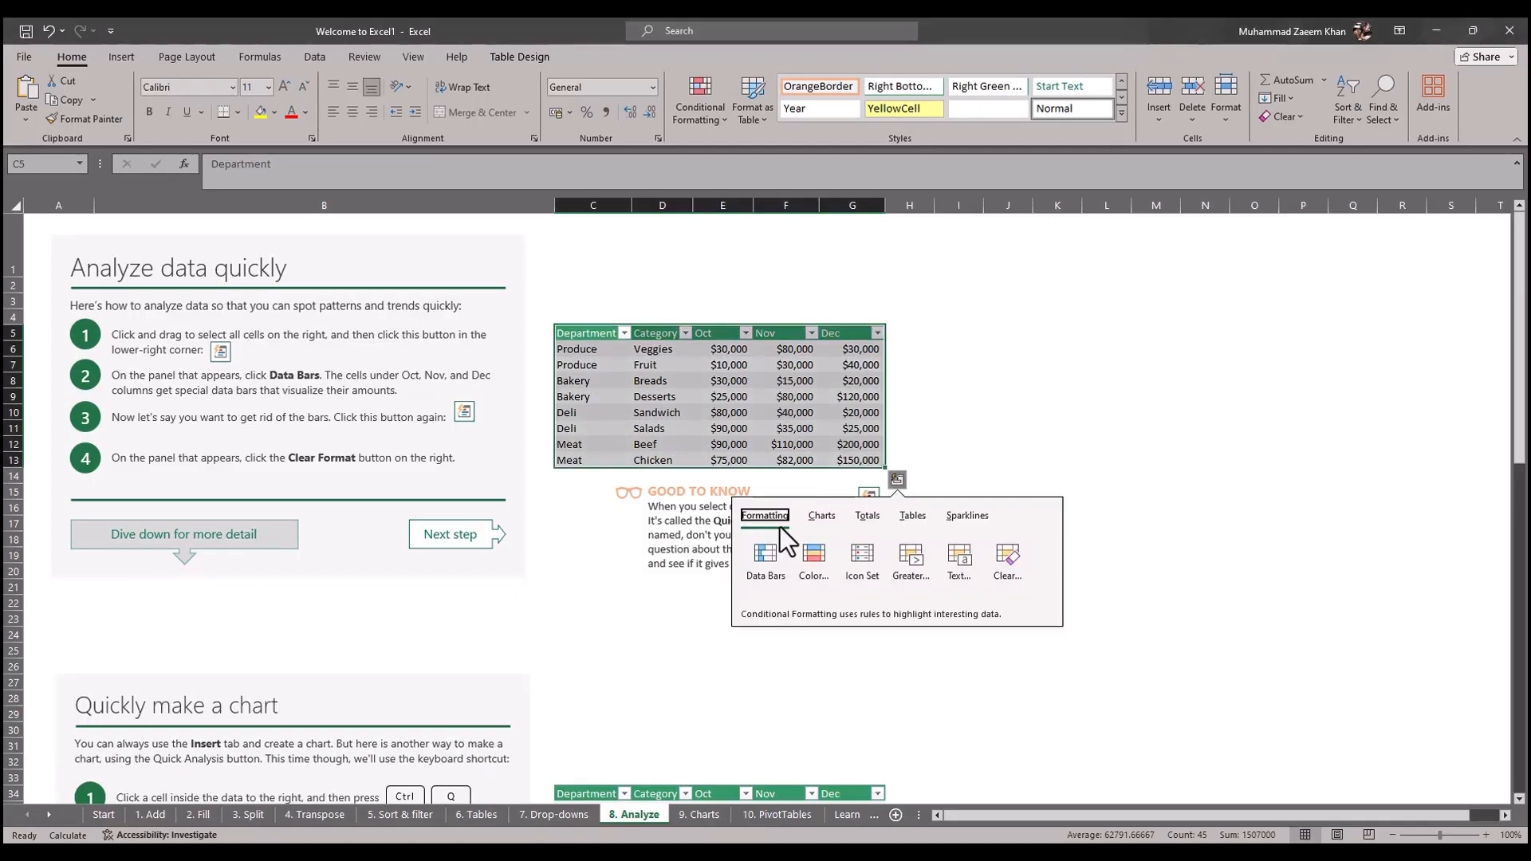
key("alt+Tab")
left_click_drag(514, 682, 721, 680)
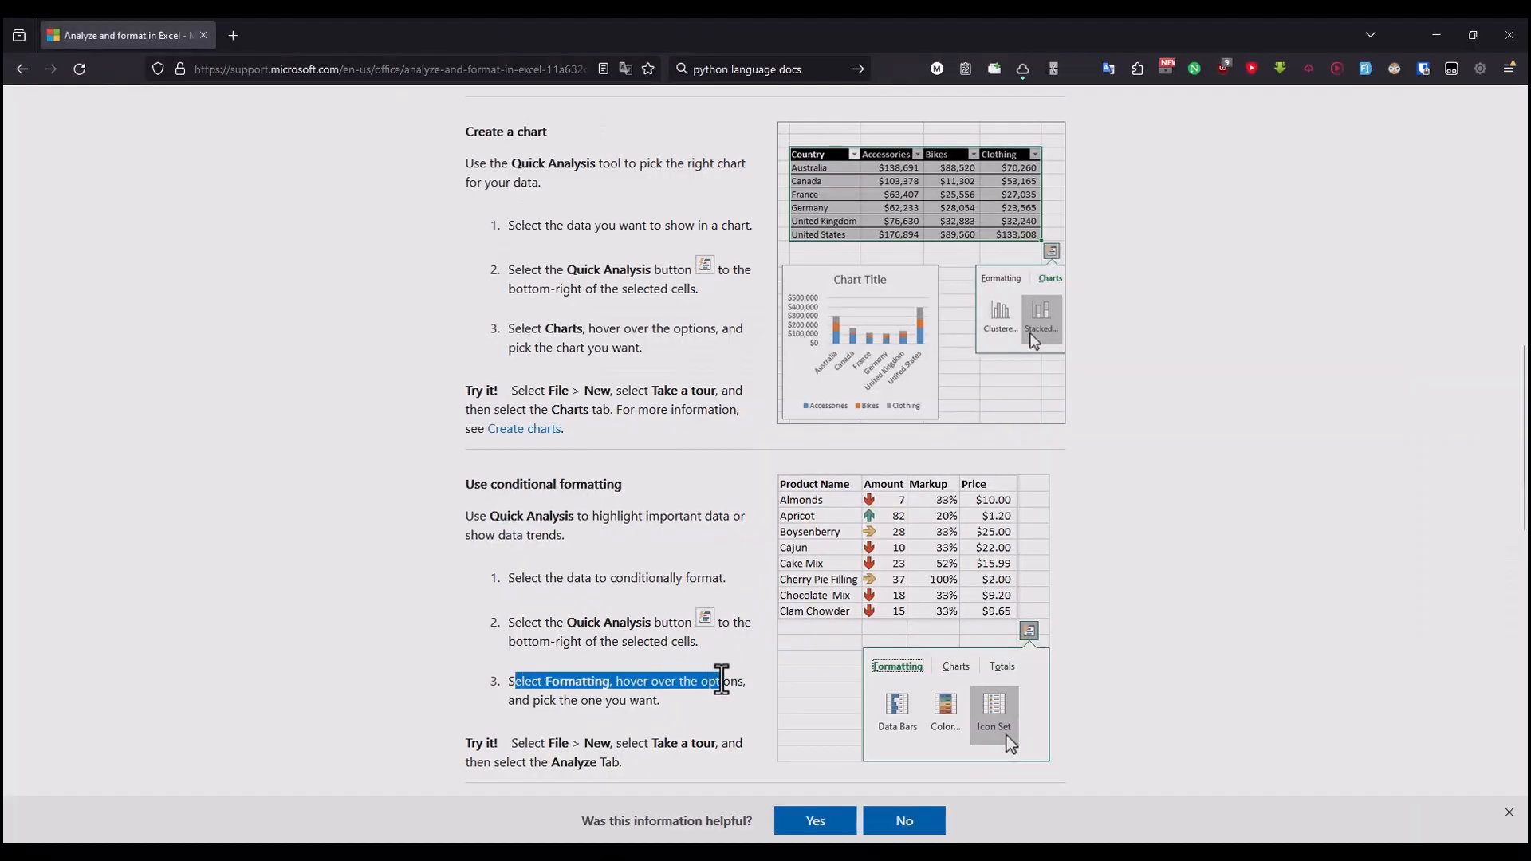
left_click_drag(521, 702, 629, 703)
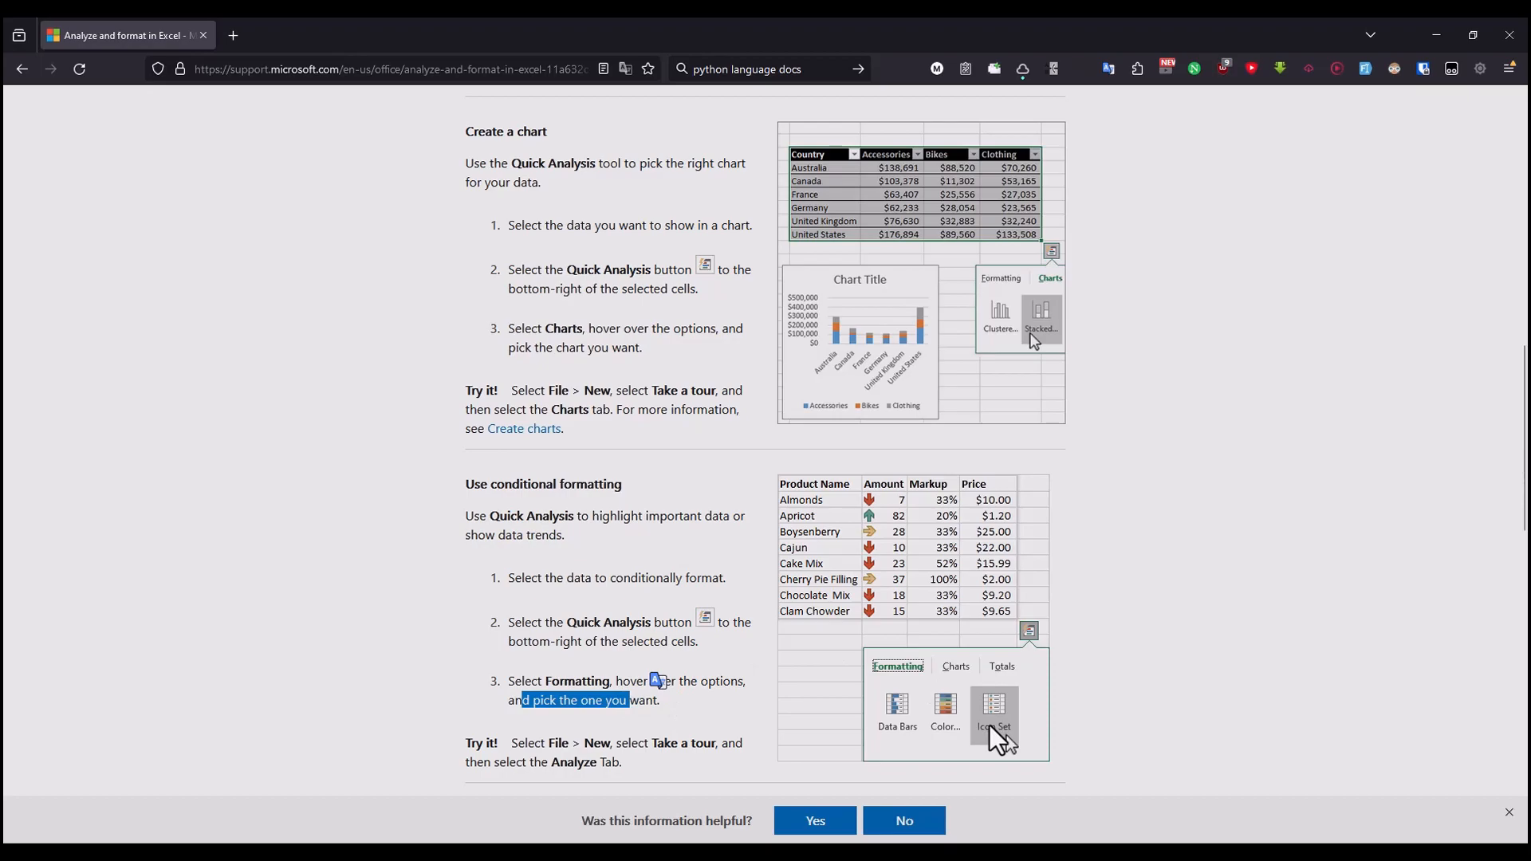
Step: Apply the Icon Set conditional formatting to the selected department sales table in Excel using Quick Analysis
key("alt+Tab")
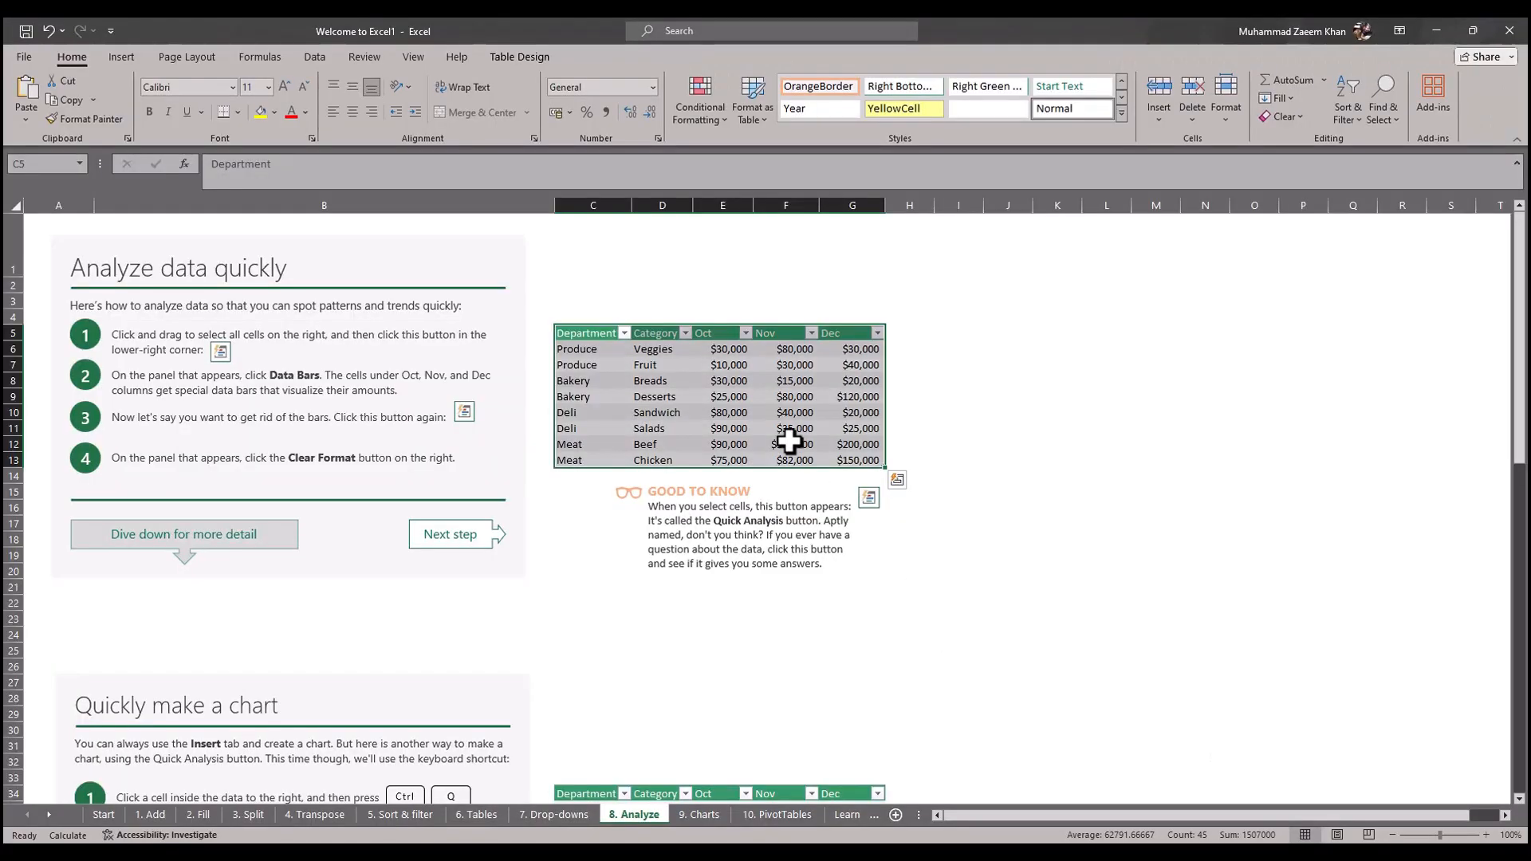
left_click(897, 480)
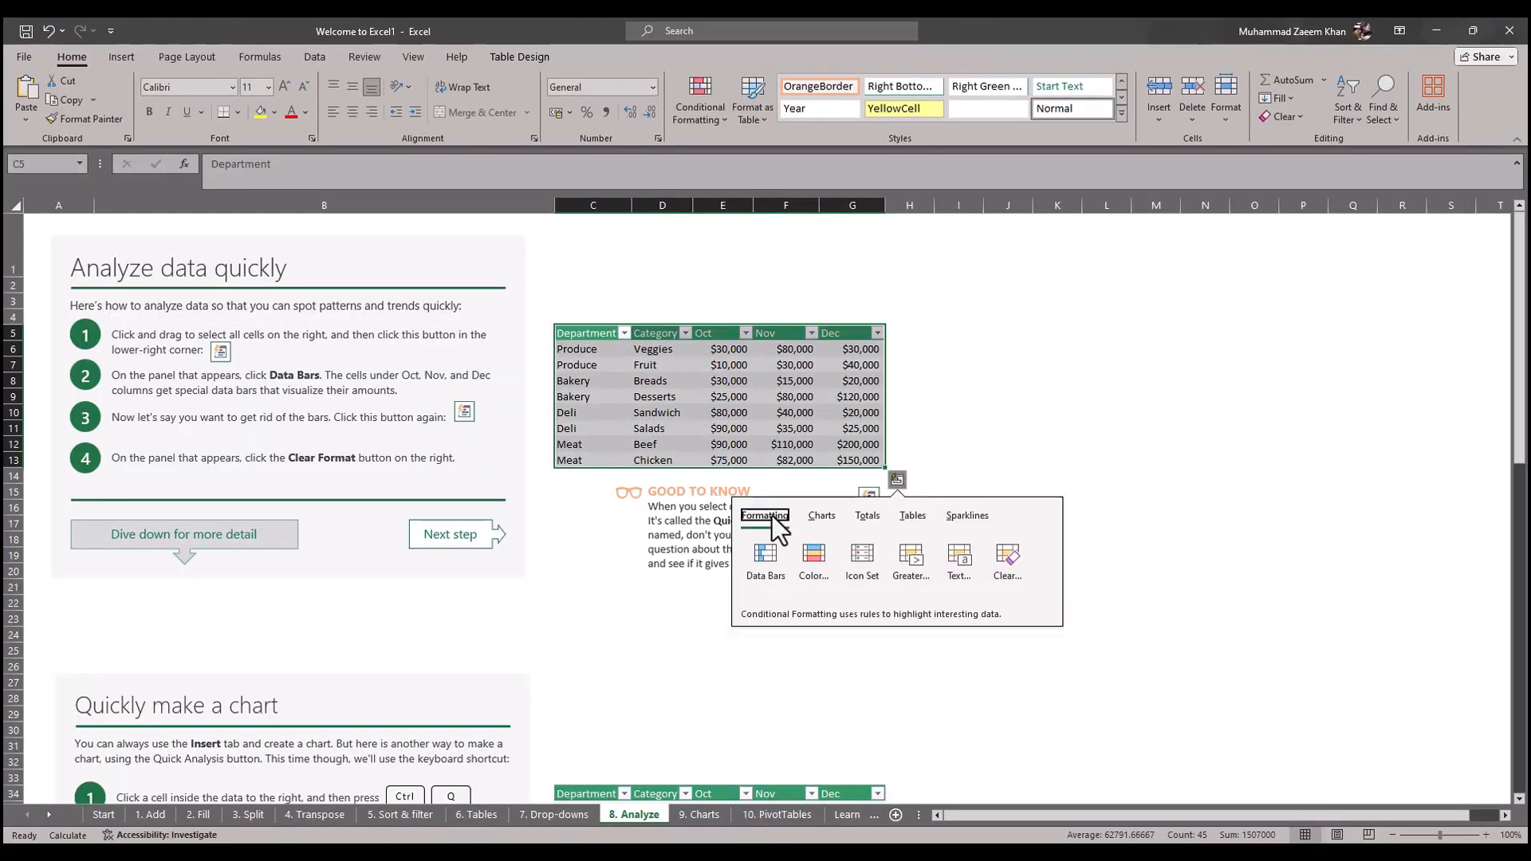
left_click(851, 567)
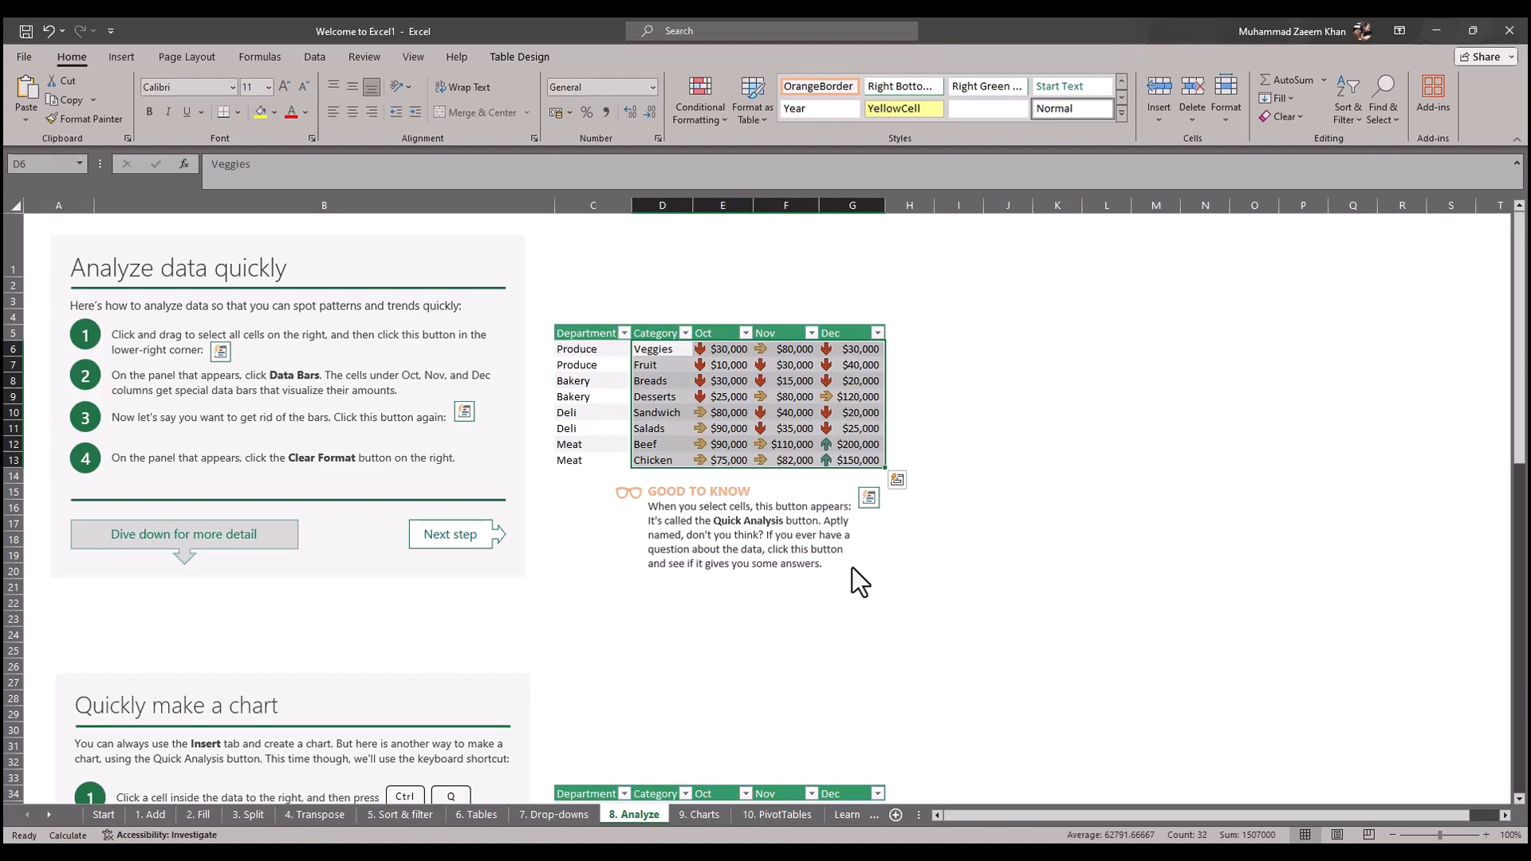
Step: Read the article's "Try it!" note on conditional formatting in the browser, then select the October Veggies amount in E6 in Excel
key("alt+Tab")
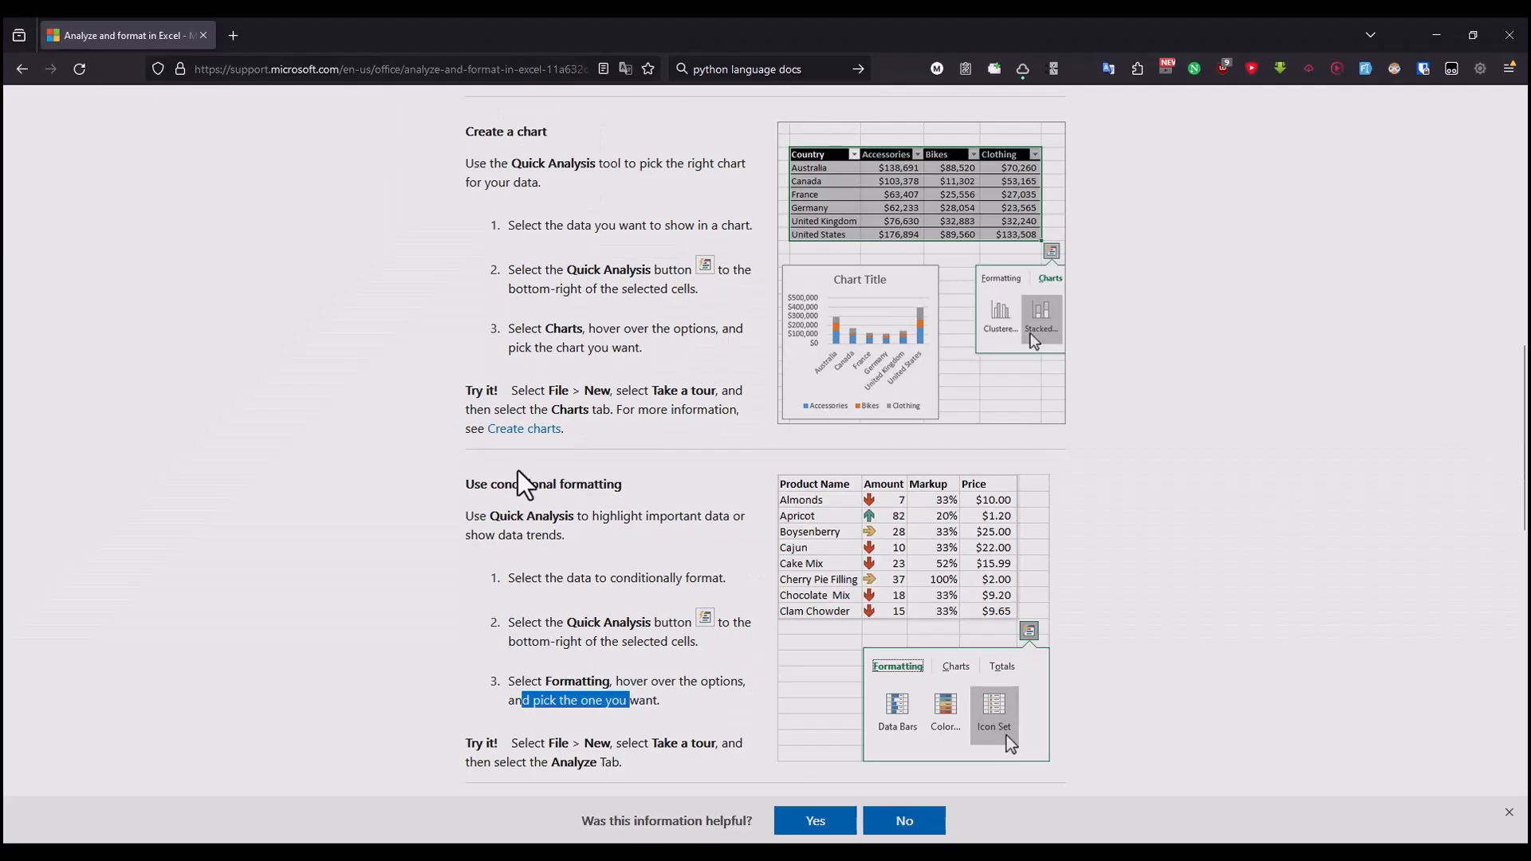
left_click_drag(505, 484, 630, 493)
left_click_drag(519, 745, 651, 742)
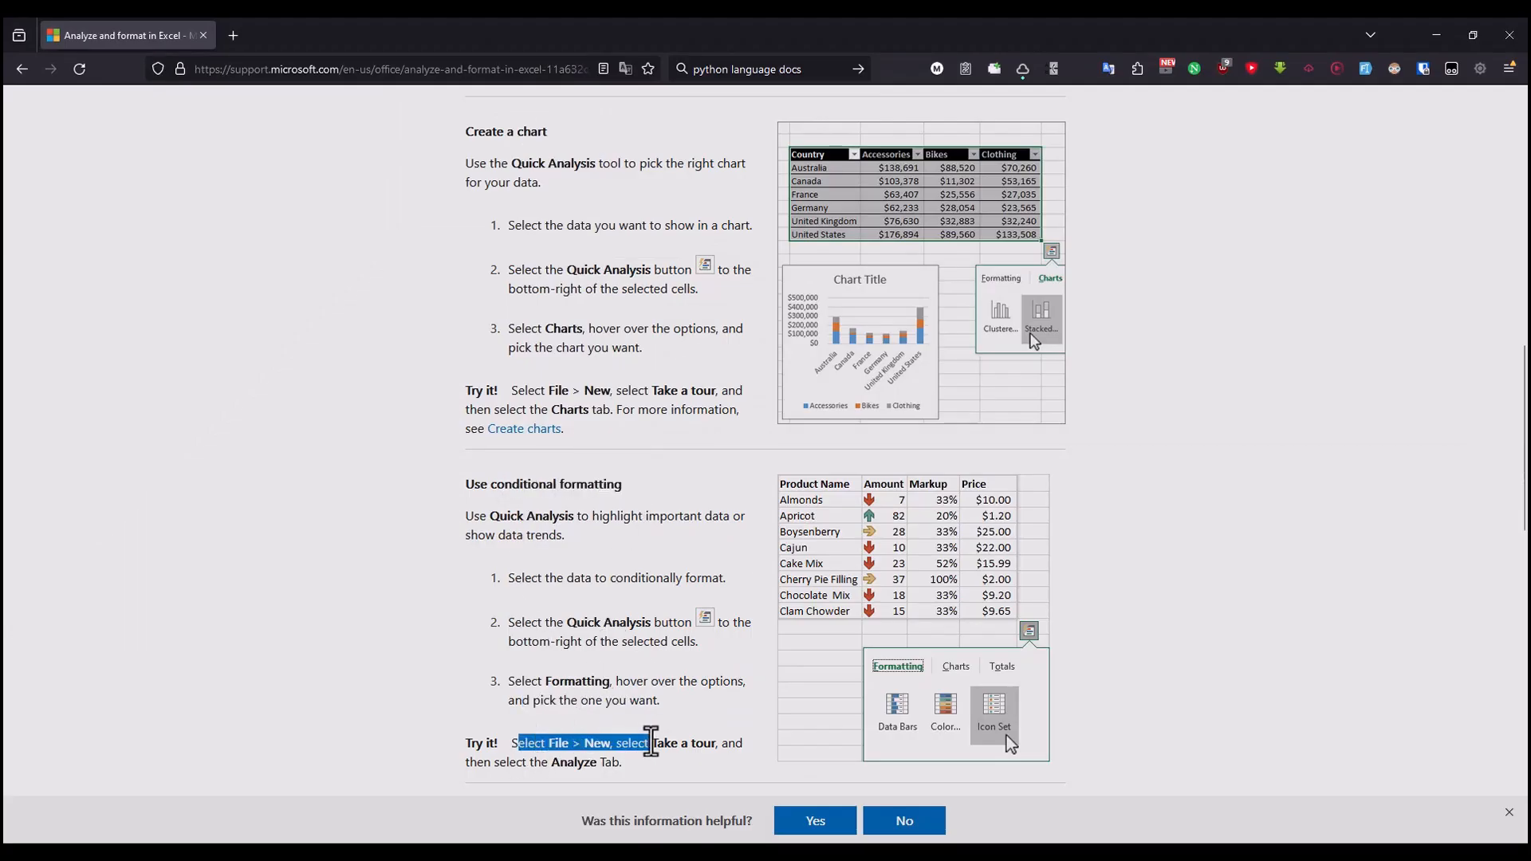
left_click_drag(548, 768, 606, 762)
key("alt+Tab")
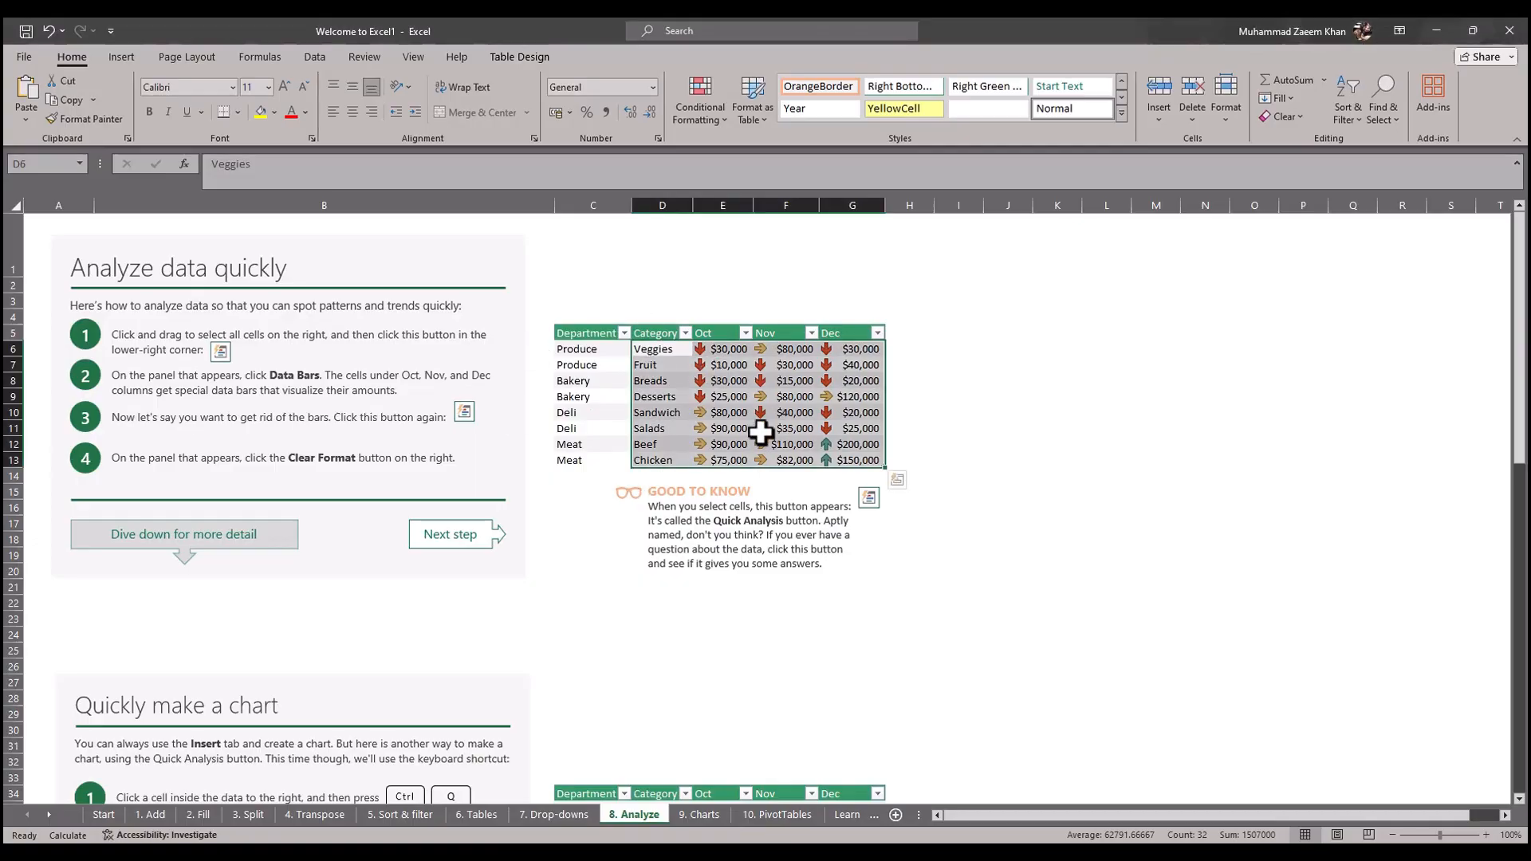
left_click(720, 350)
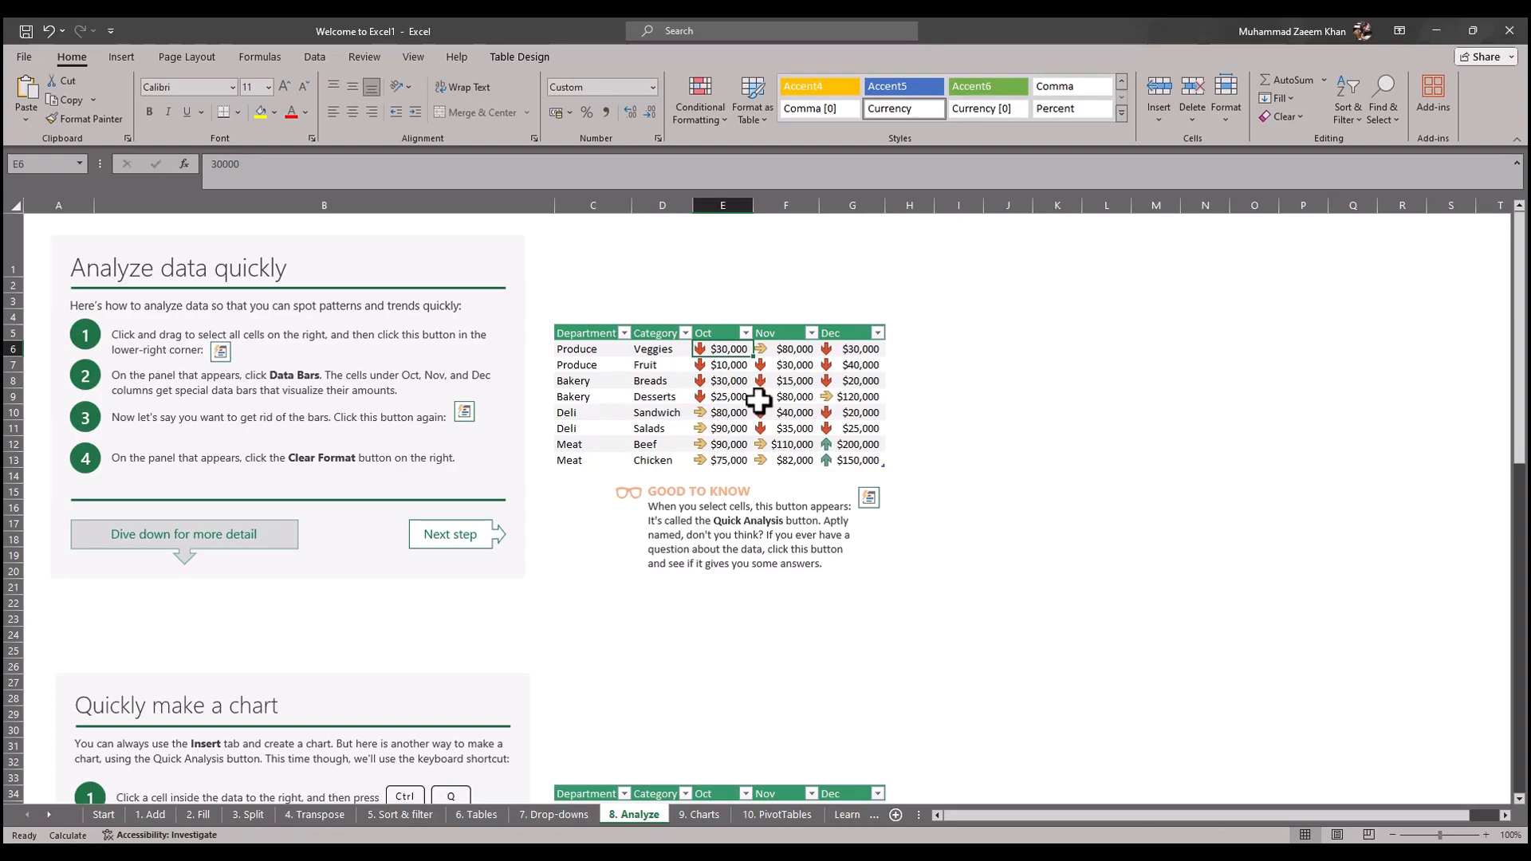
Step: Read the browser article's "Freeze the top row of headings" introduction
key("alt+Tab")
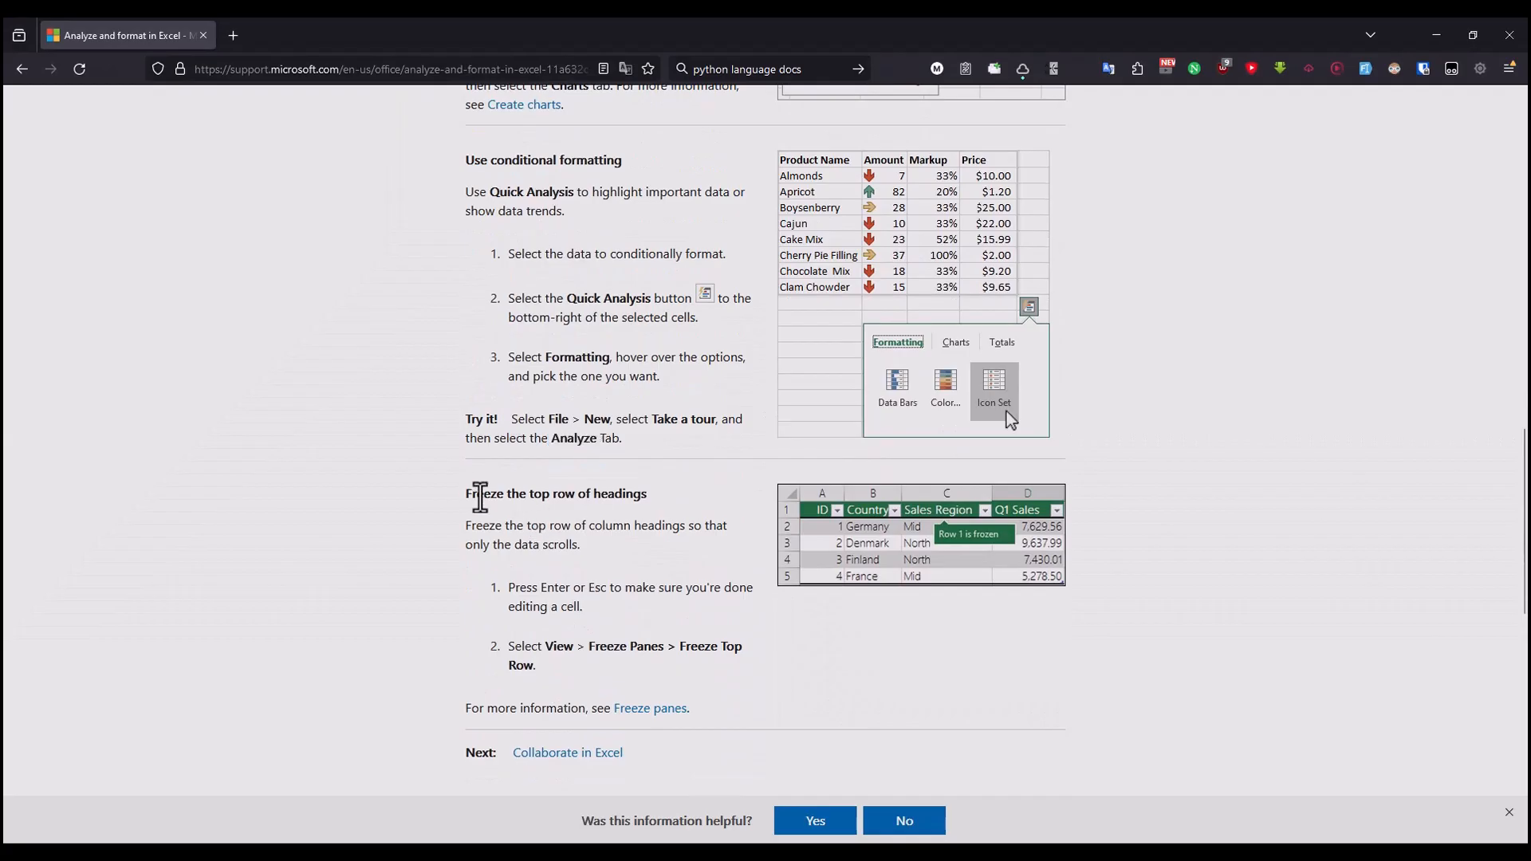
left_click_drag(479, 500, 639, 499)
left_click(603, 535)
left_click_drag(479, 528, 711, 531)
left_click(561, 548)
left_click_drag(472, 547, 559, 547)
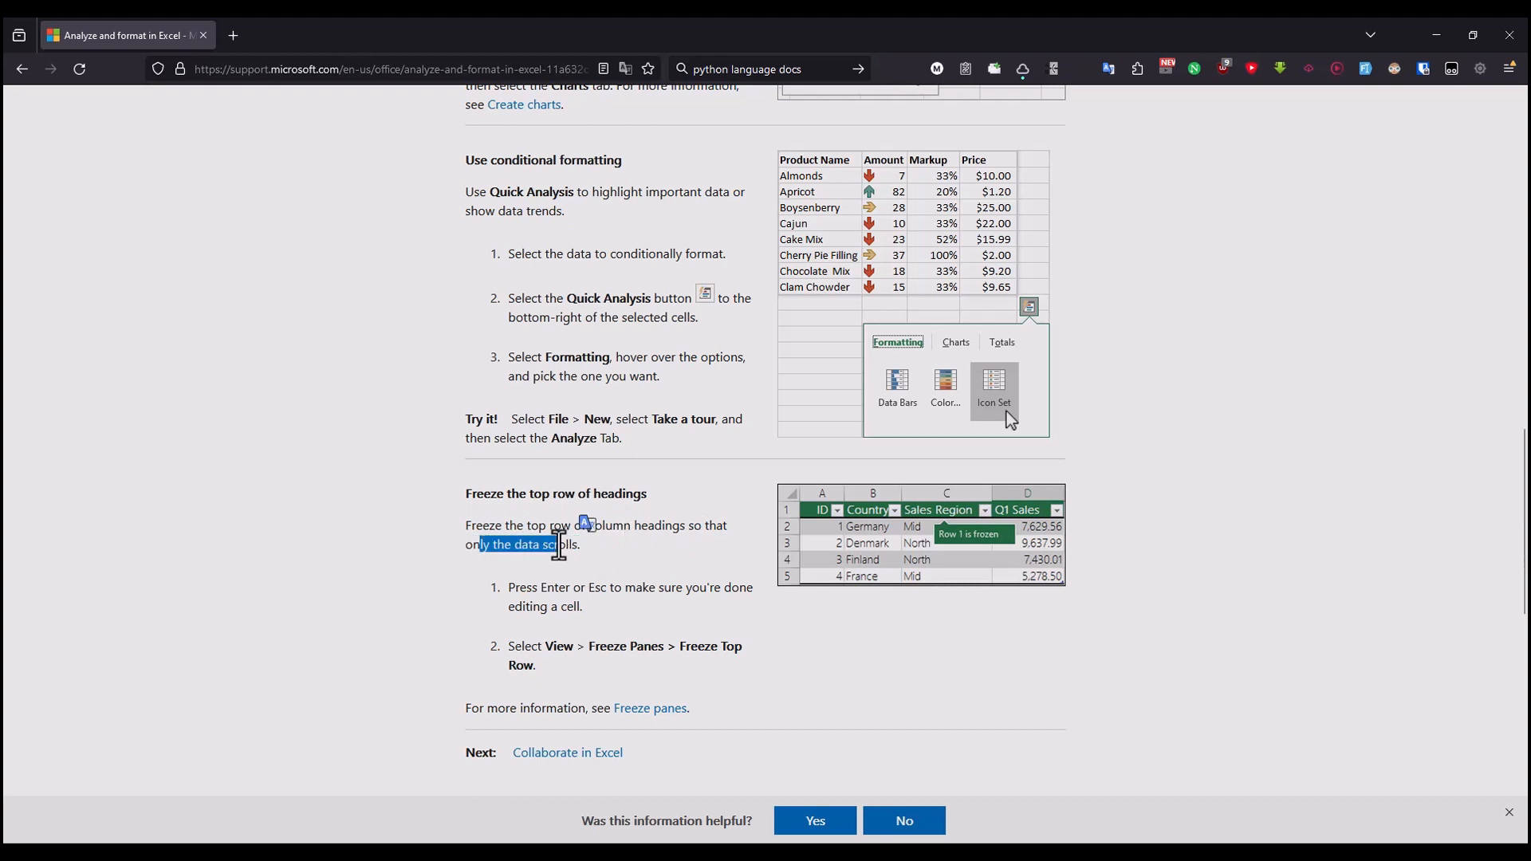
left_click(558, 545)
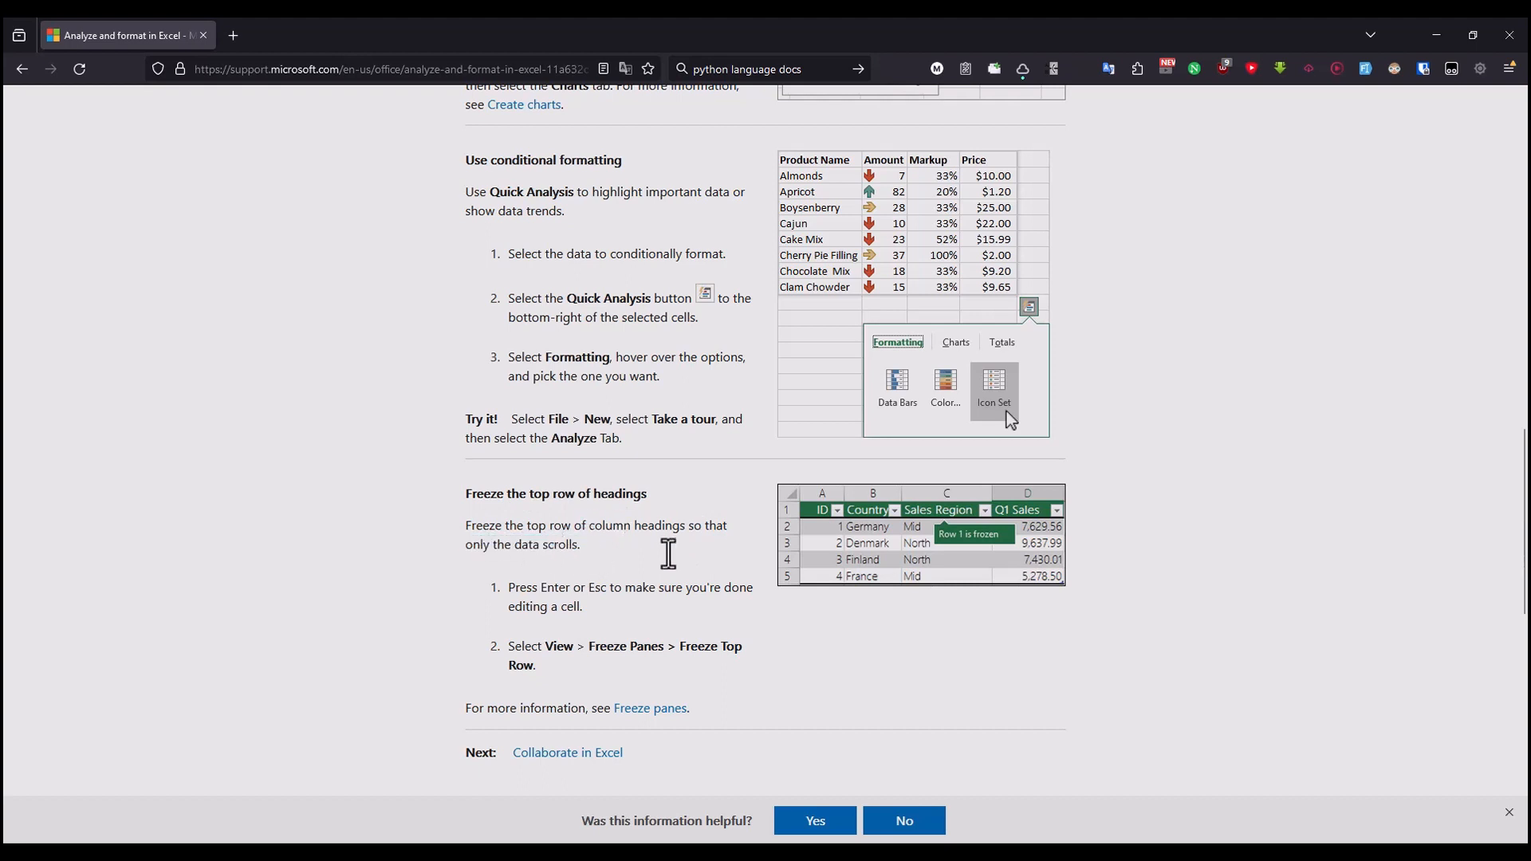
Step: Read the article's two directions for freezing the top row, then select the Department heading cell C5 in Excel
left_click_drag(496, 549, 701, 589)
left_click_drag(523, 607, 582, 607)
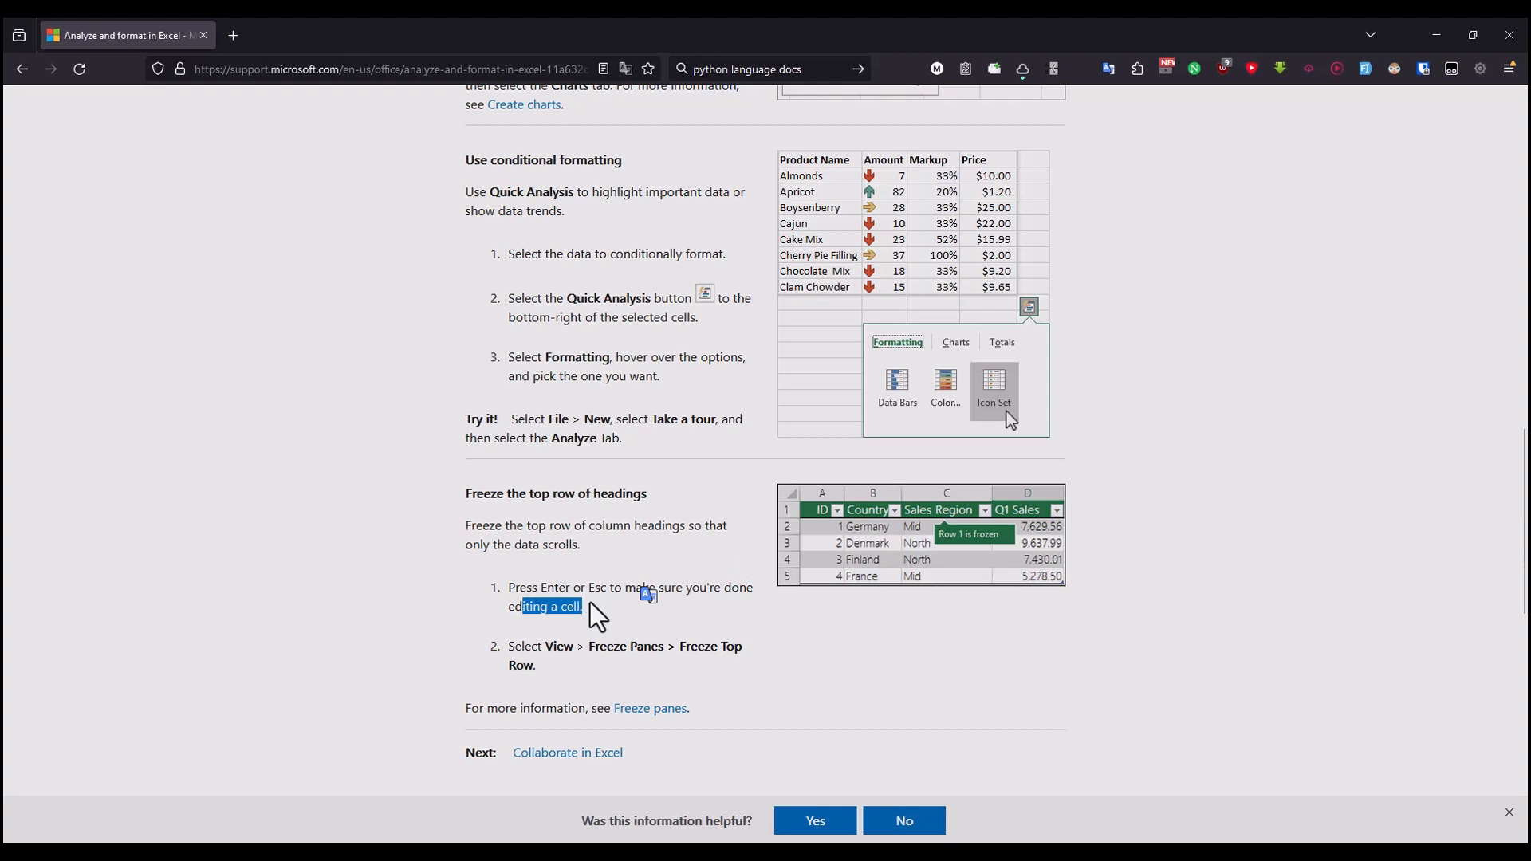
left_click(592, 594)
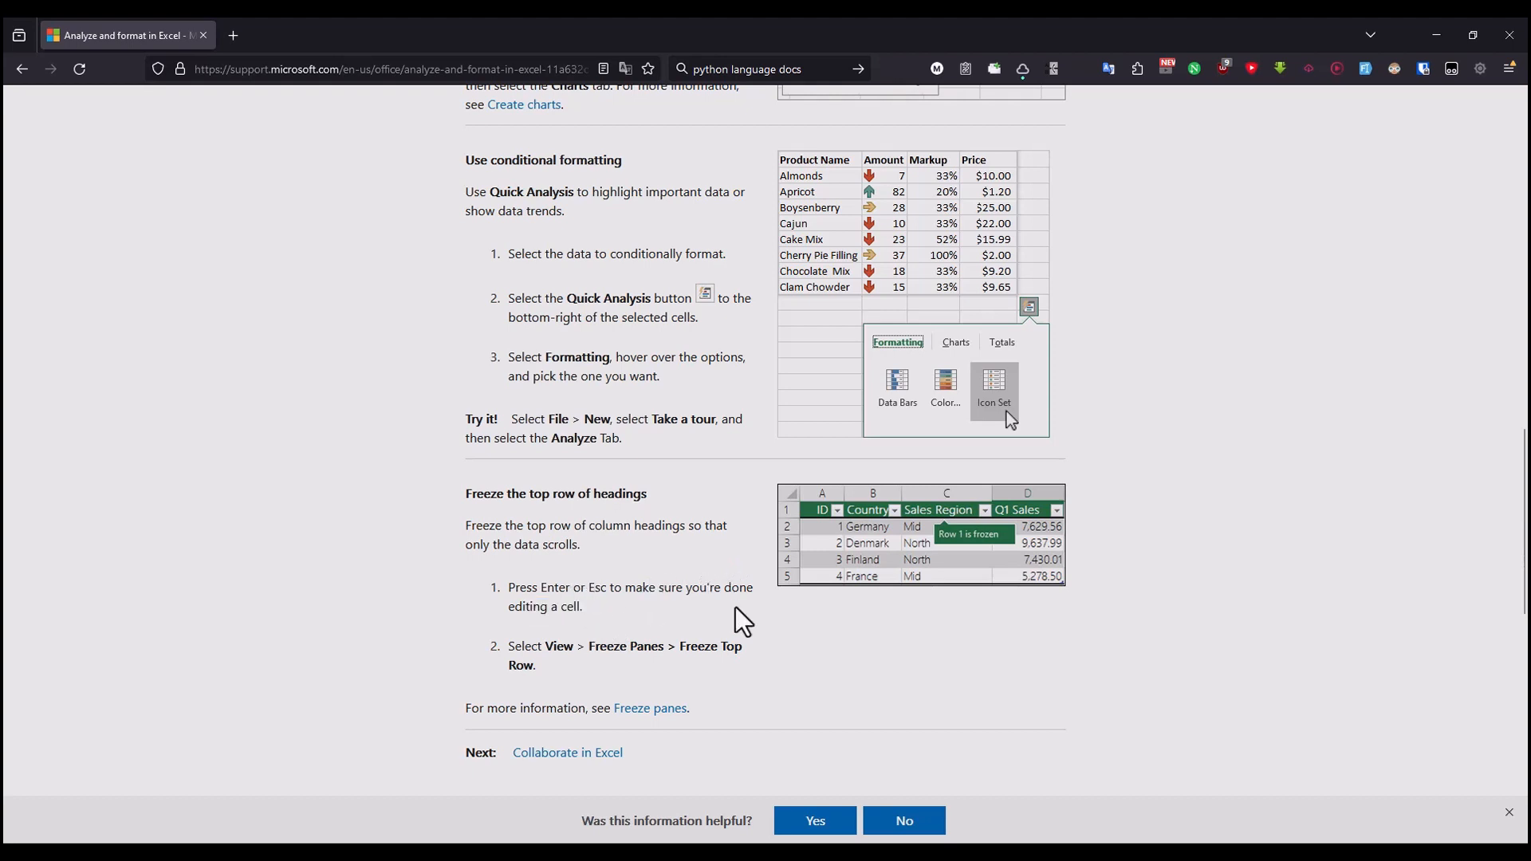
left_click_drag(524, 607, 557, 606)
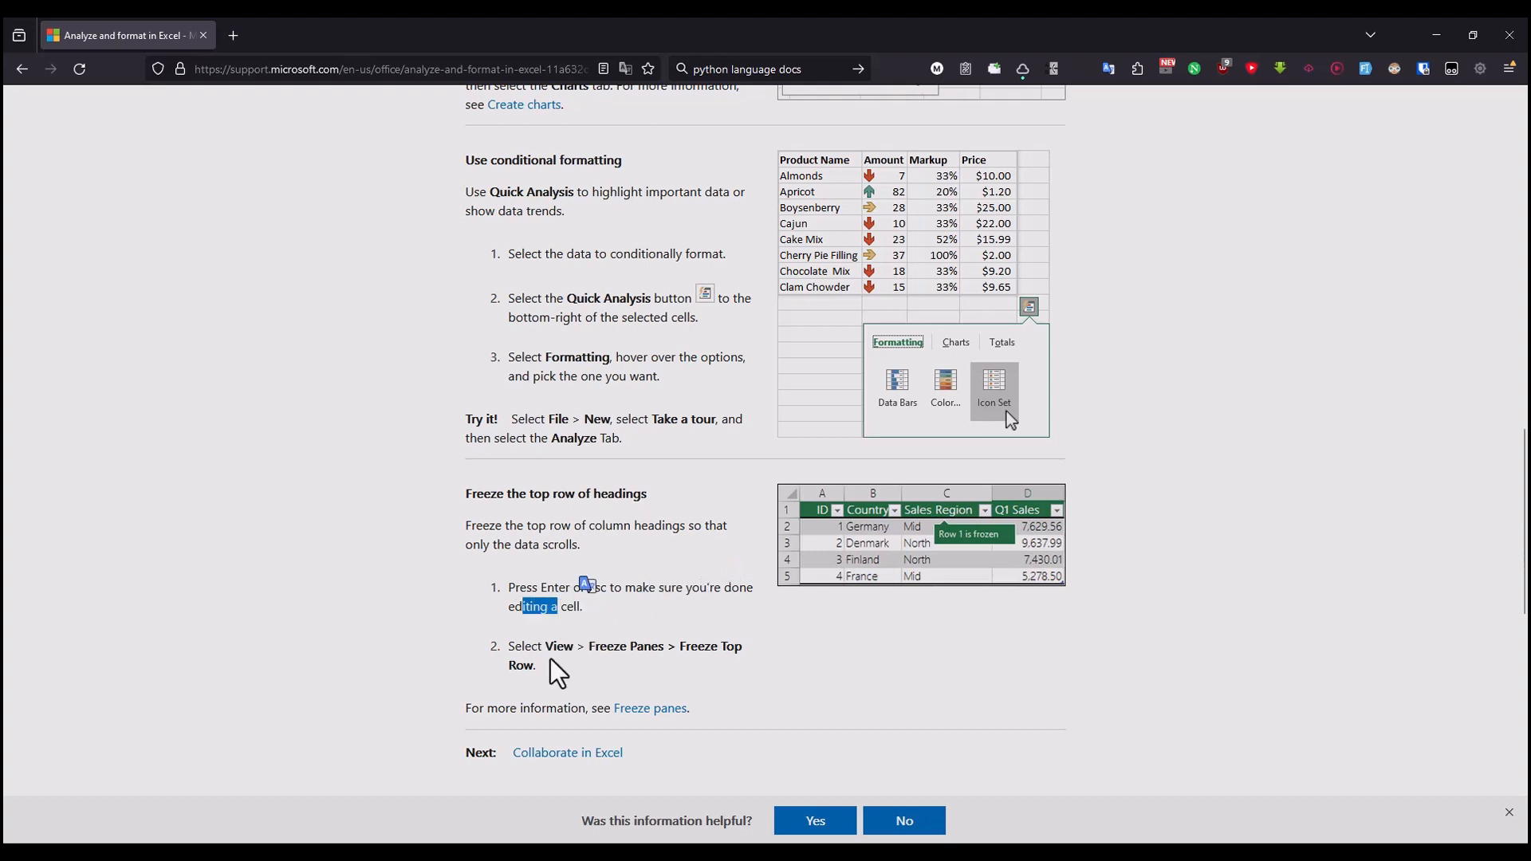
left_click(528, 650)
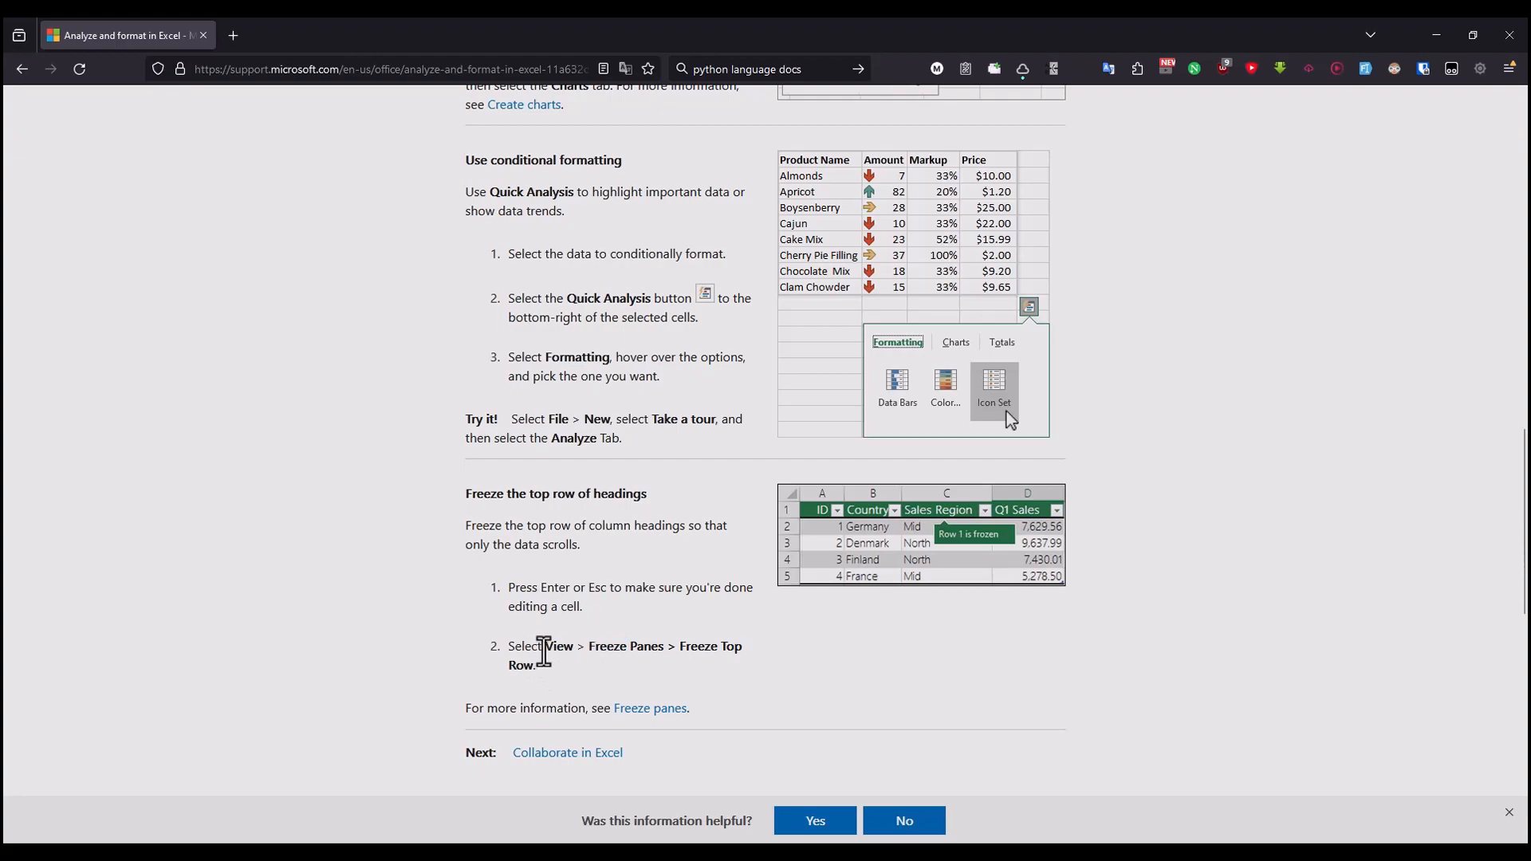
key("alt+Tab")
left_click(593, 332)
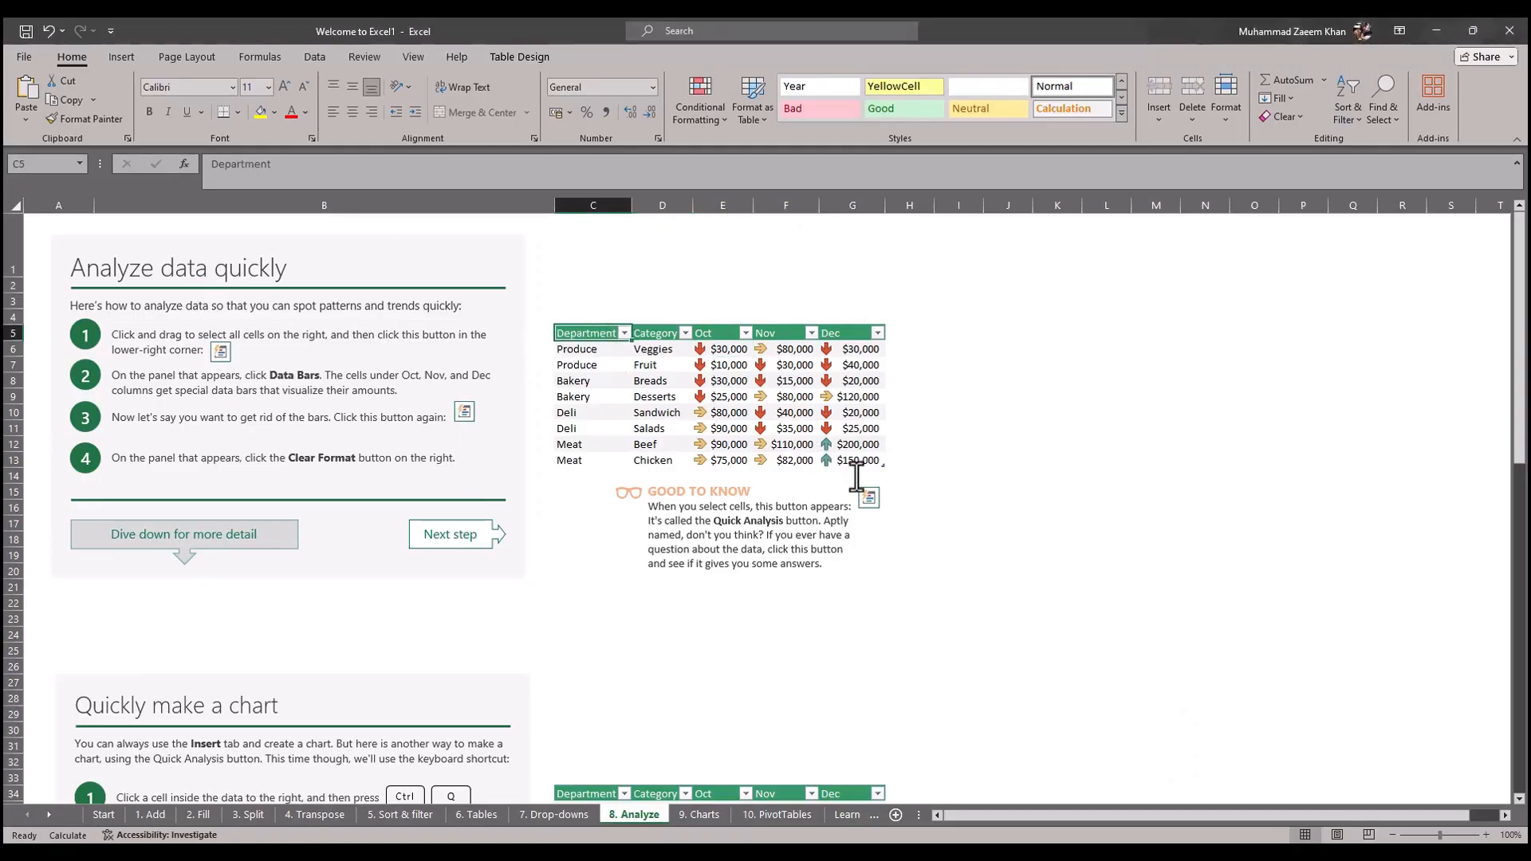
Step: Copy the department sales table C5:G13 from the Analyze sheet and paste it at A1 of Sheet2 in Book1.xlsx
left_click(858, 464, "shift")
key("ctrl+c")
left_click(940, 853)
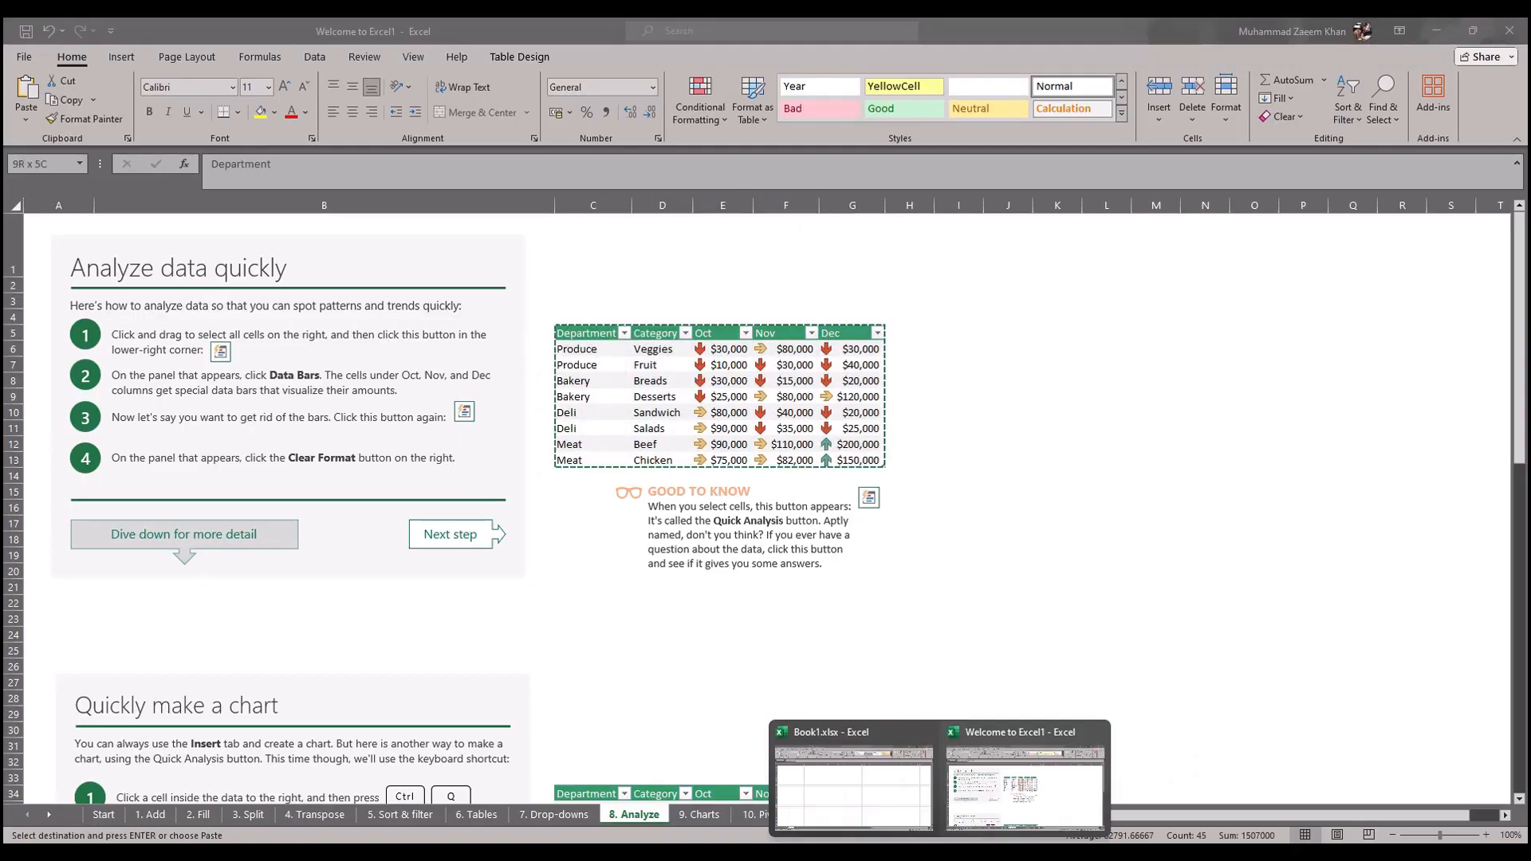
left_click(854, 788)
key("ctrl+a")
key("ctrl+v")
left_click(157, 415)
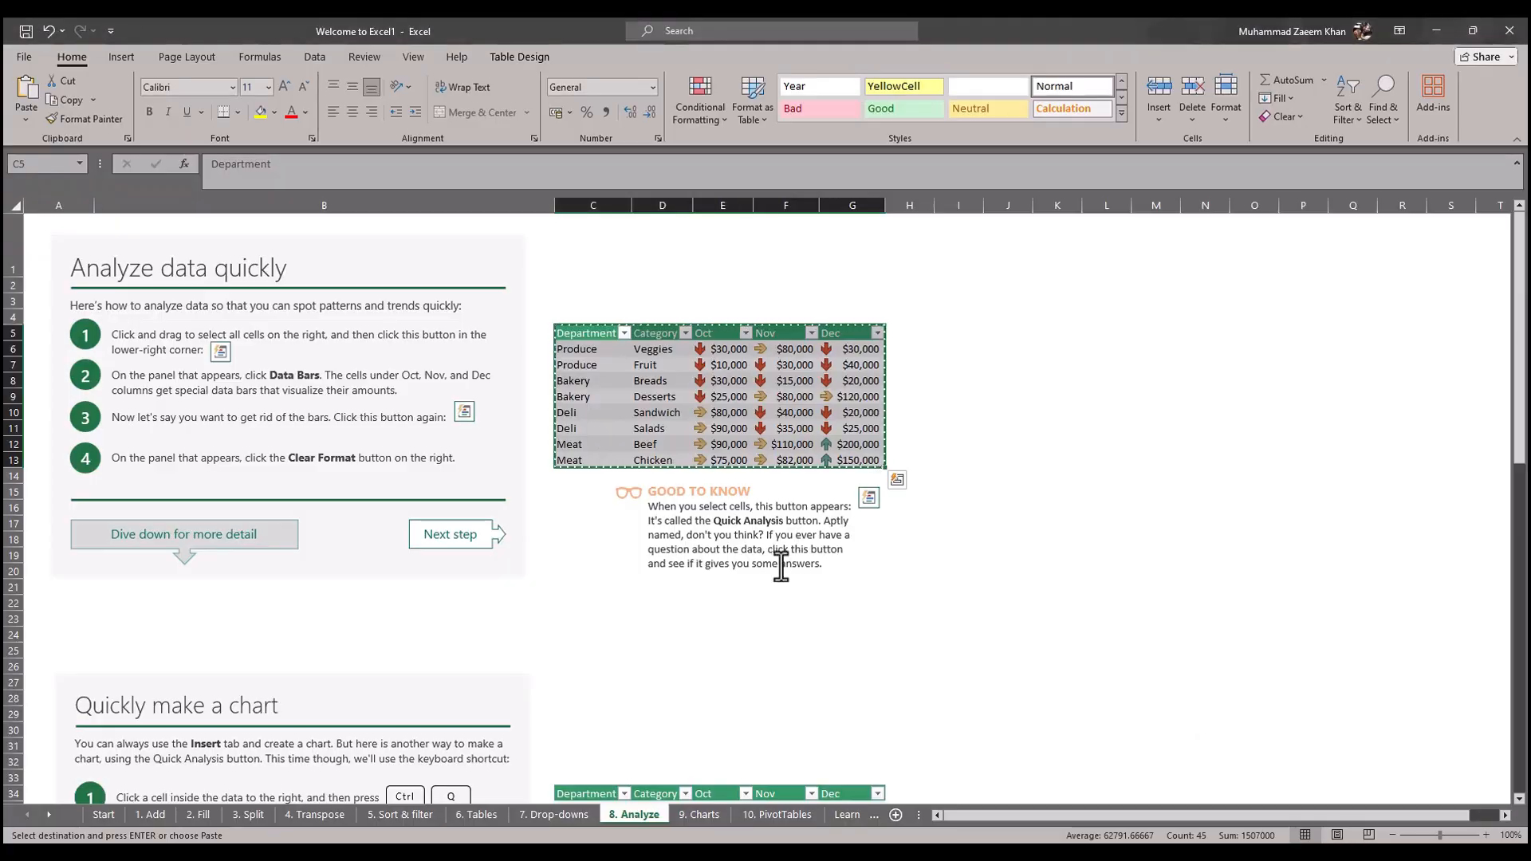
Step: Check the browser article's freezing direction, then freeze the top row of headings on Sheet2 of Book1.xlsx in Excel
key("alt+Tab")
key("alt+Tab")
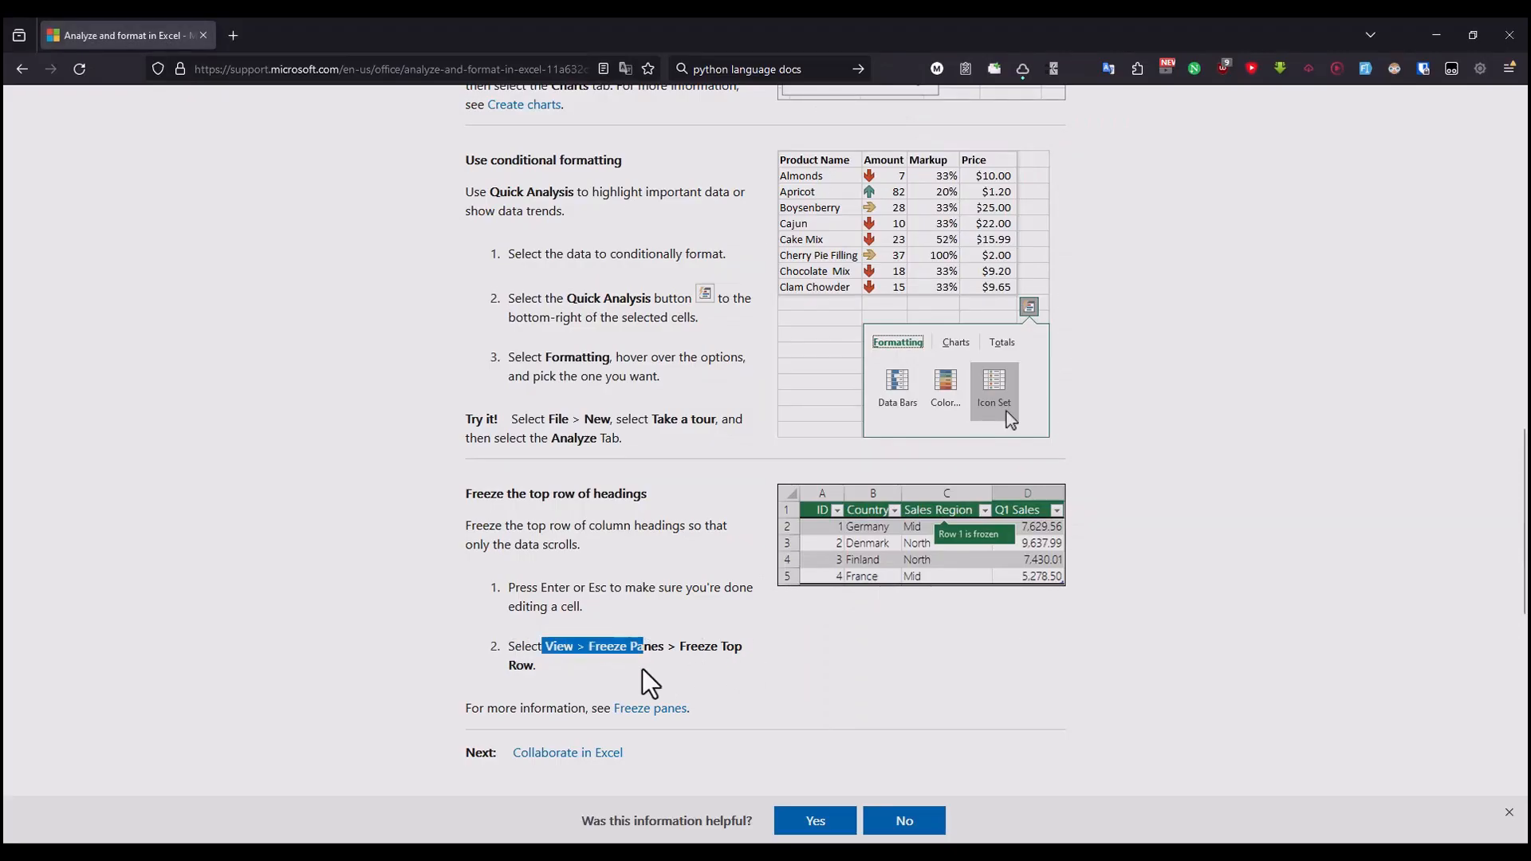
key("alt+Tab")
key("alt+Tab")
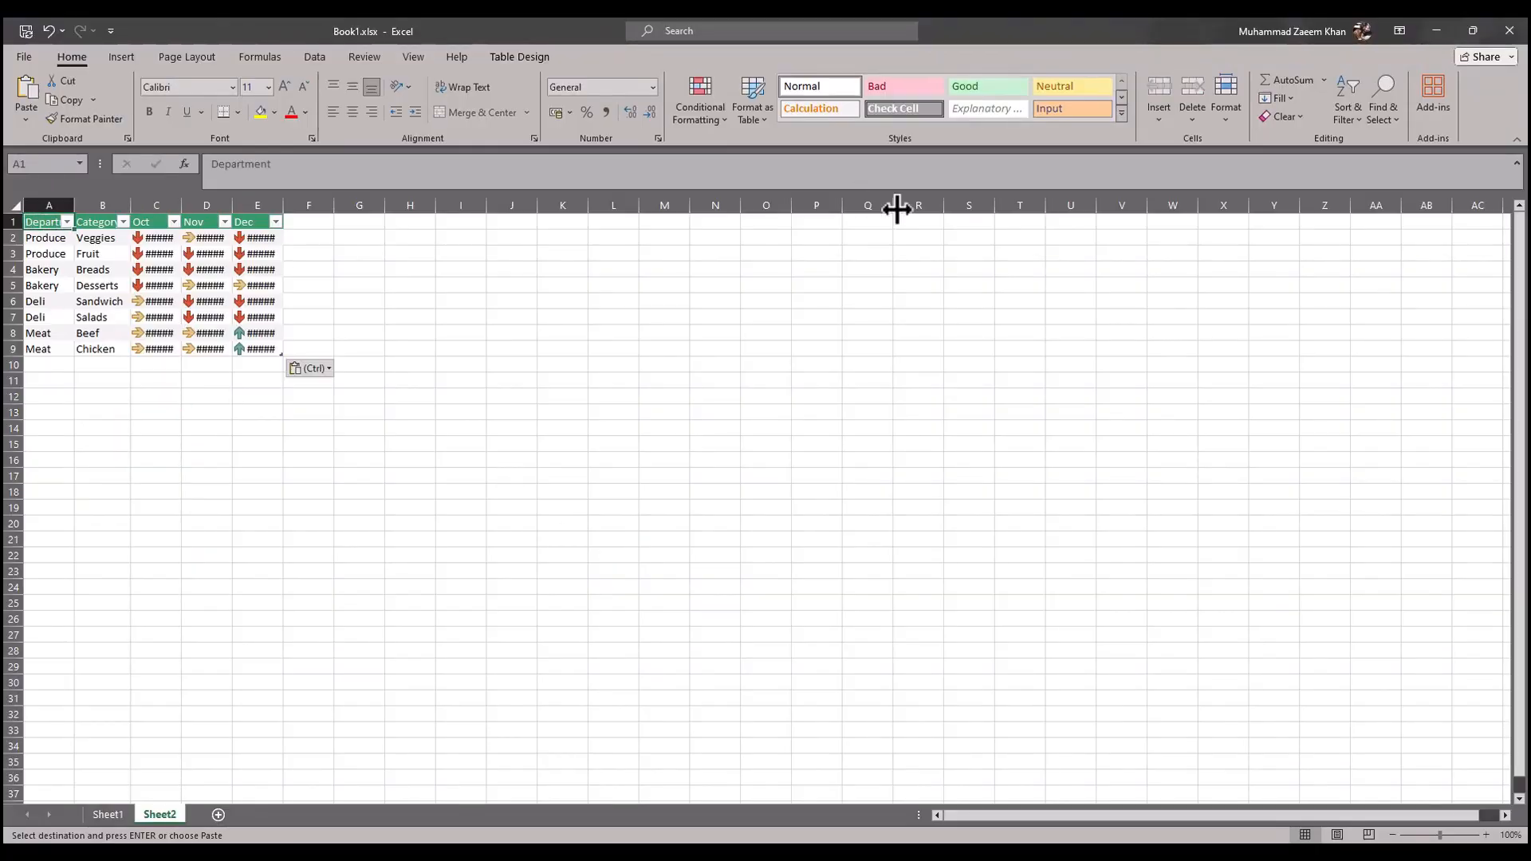
left_click(411, 57)
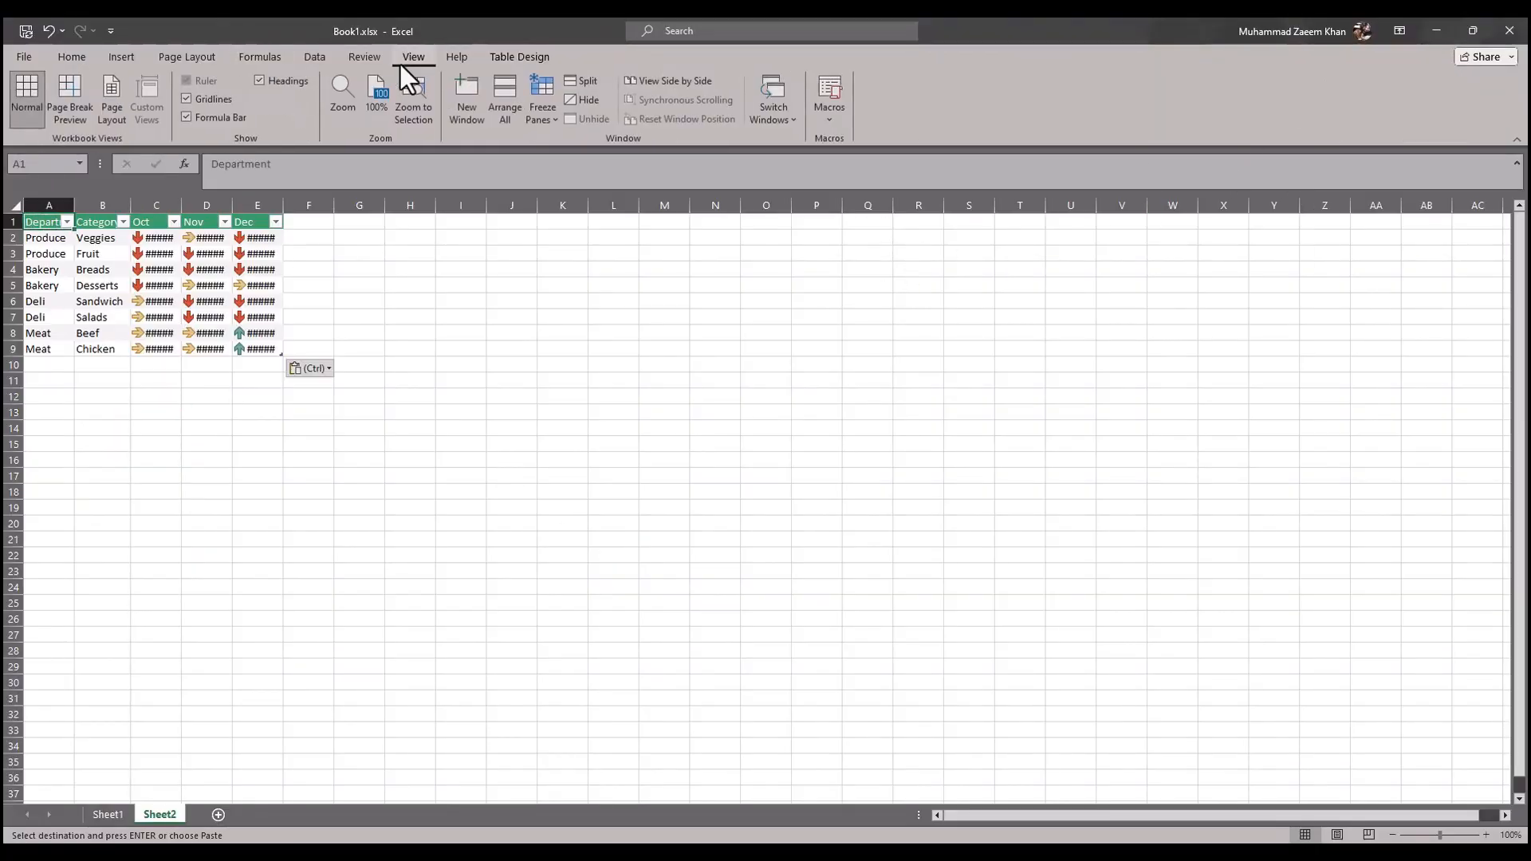
left_click(547, 126)
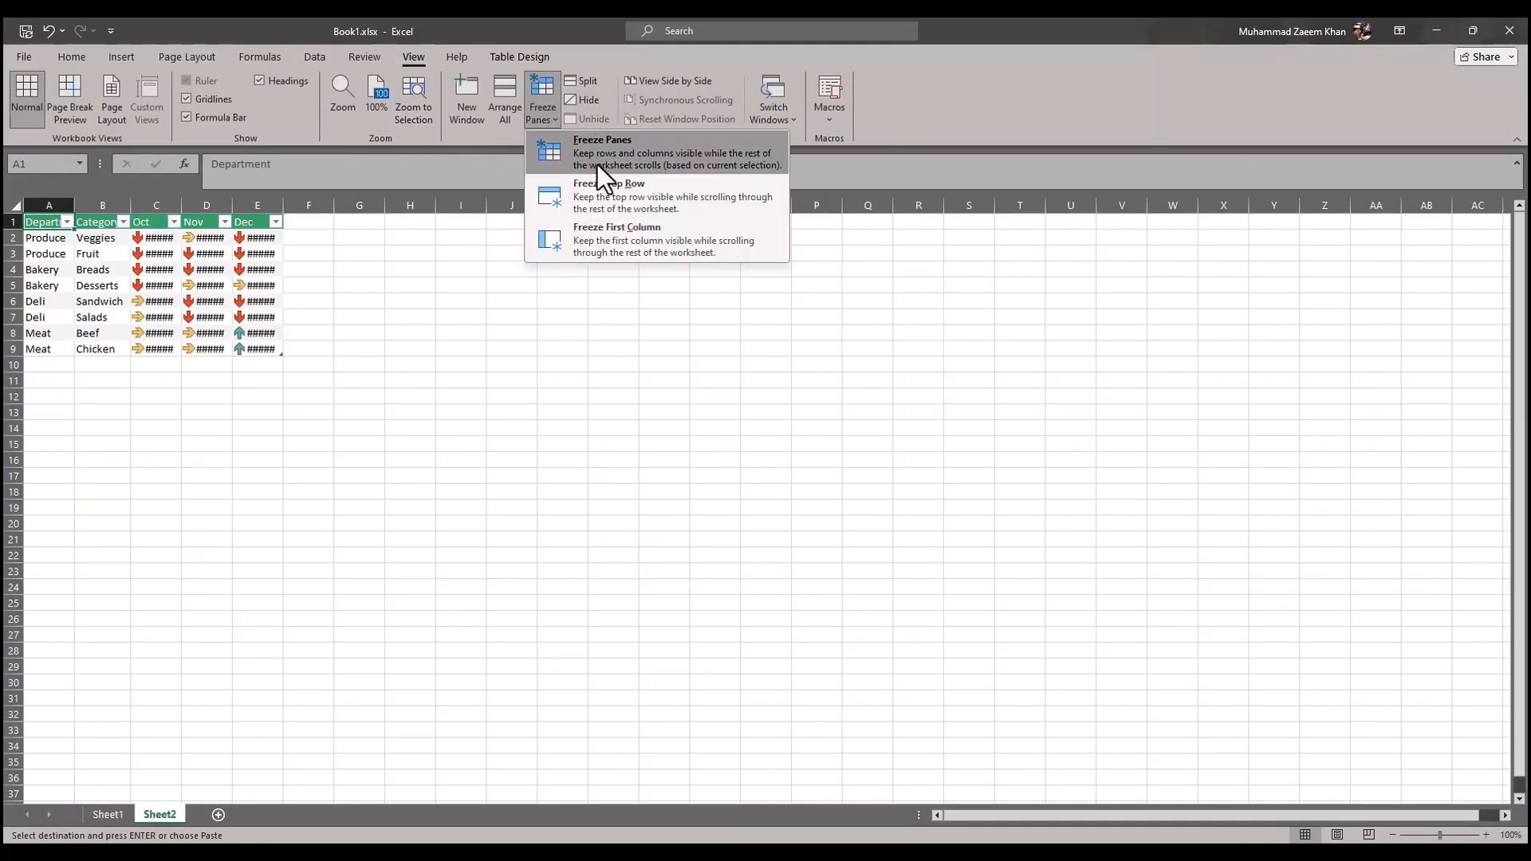
left_click(629, 193)
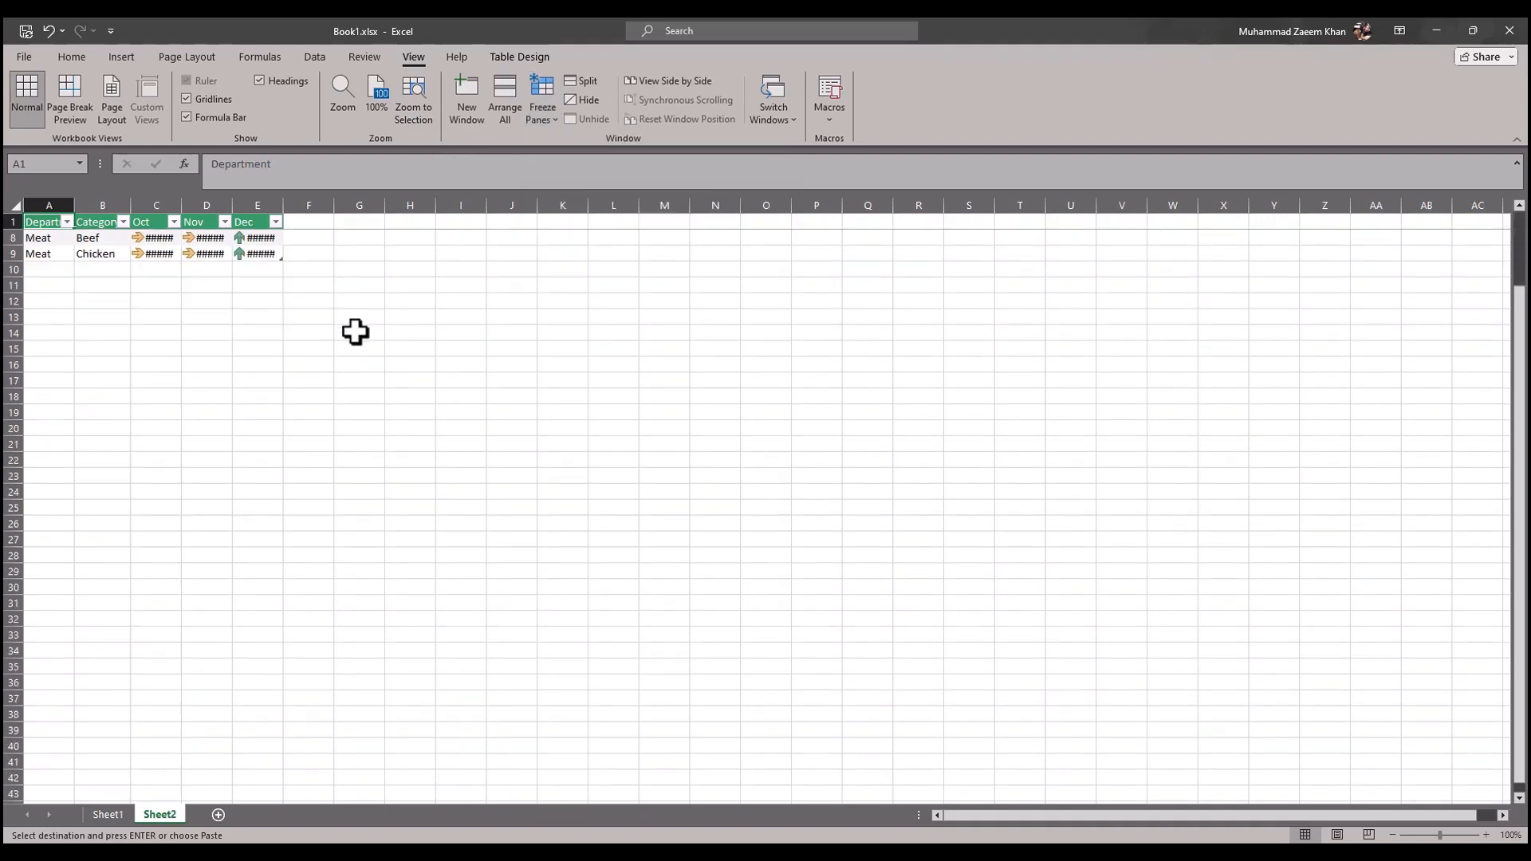
scroll(356, 332, "down", 7)
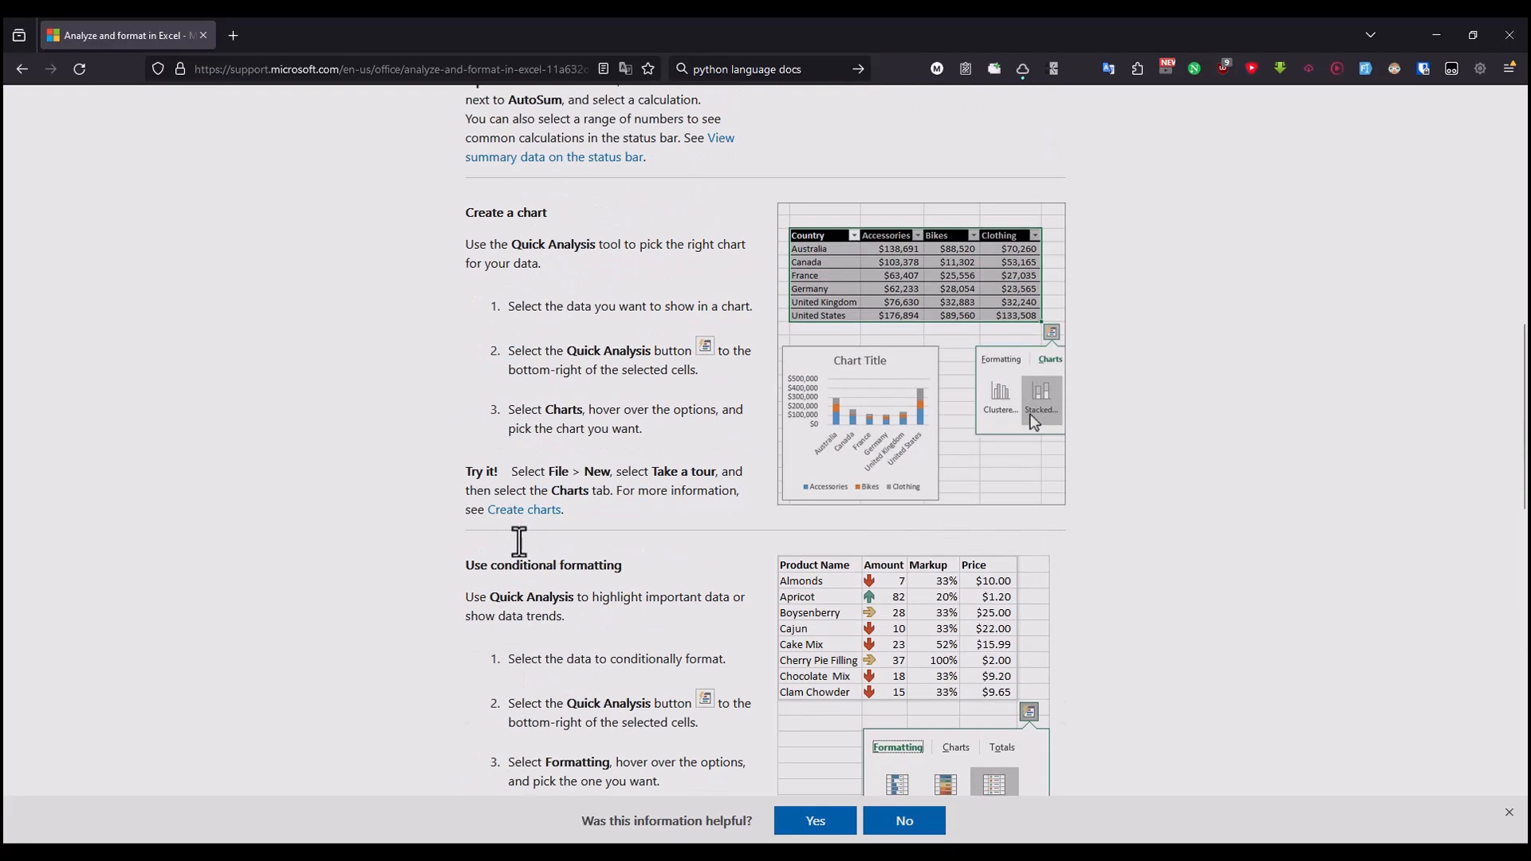
scroll(520, 541, "down", 4)
scroll(560, 539, "up", 15)
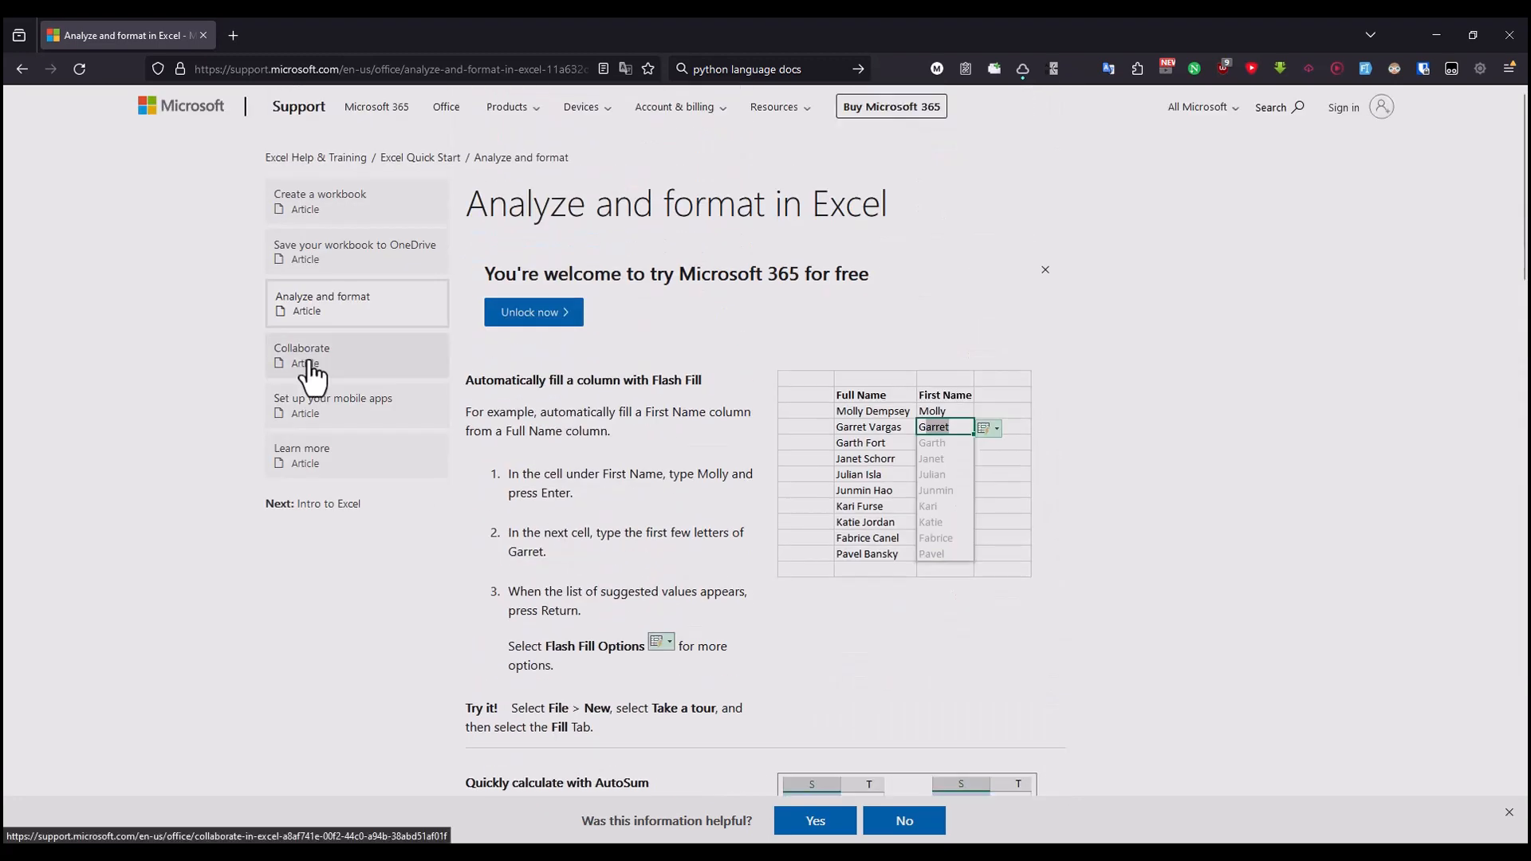
Step: Read the ribbon Share direction in the browser's Collaborate article, then view Excel's Share options for Book1.xlsx and close them
left_click(311, 371)
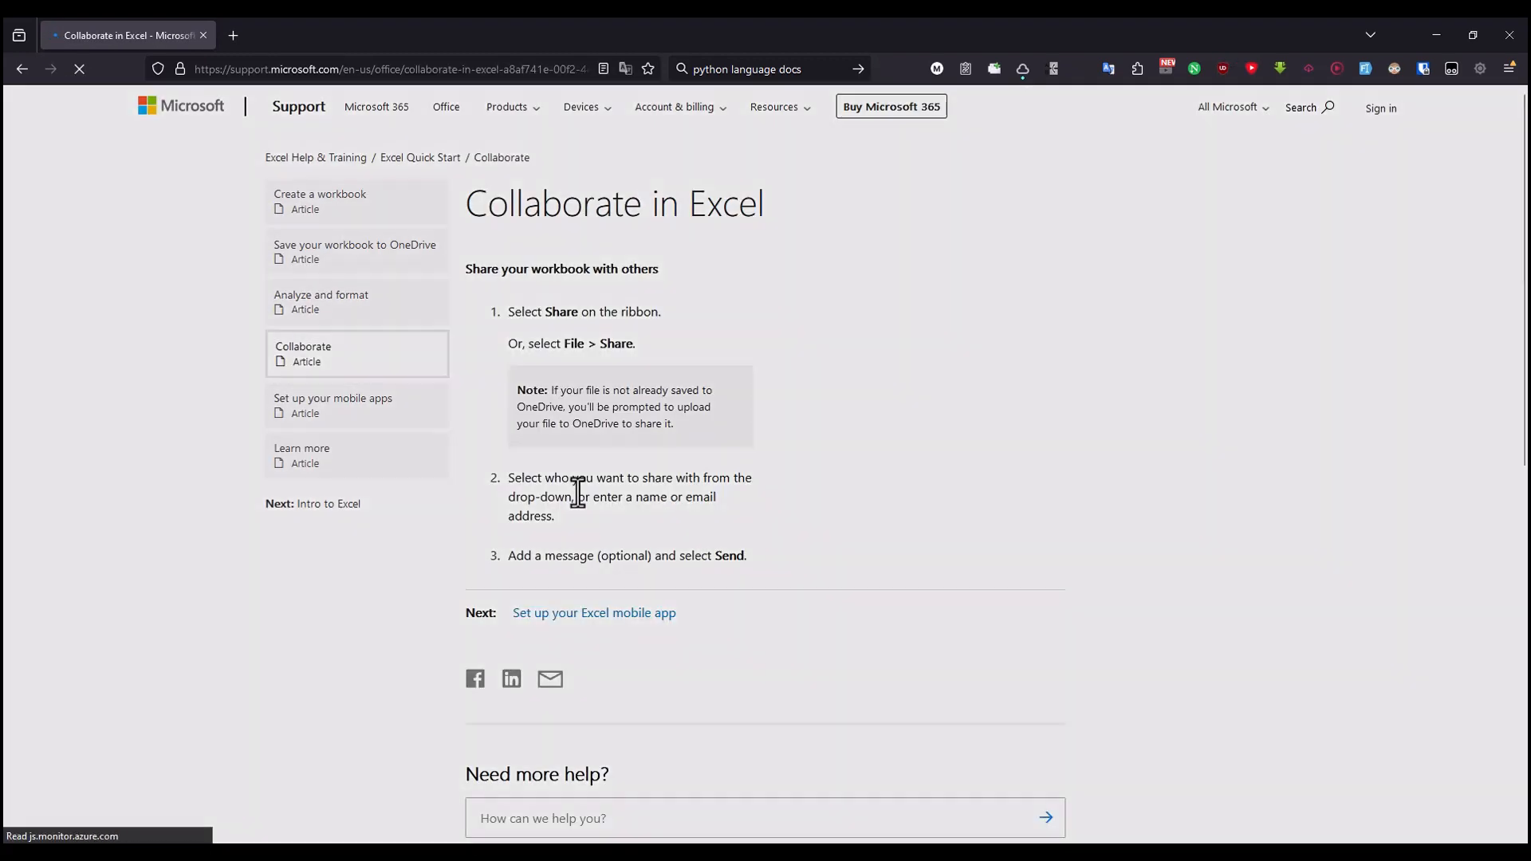
left_click_drag(531, 316, 694, 324)
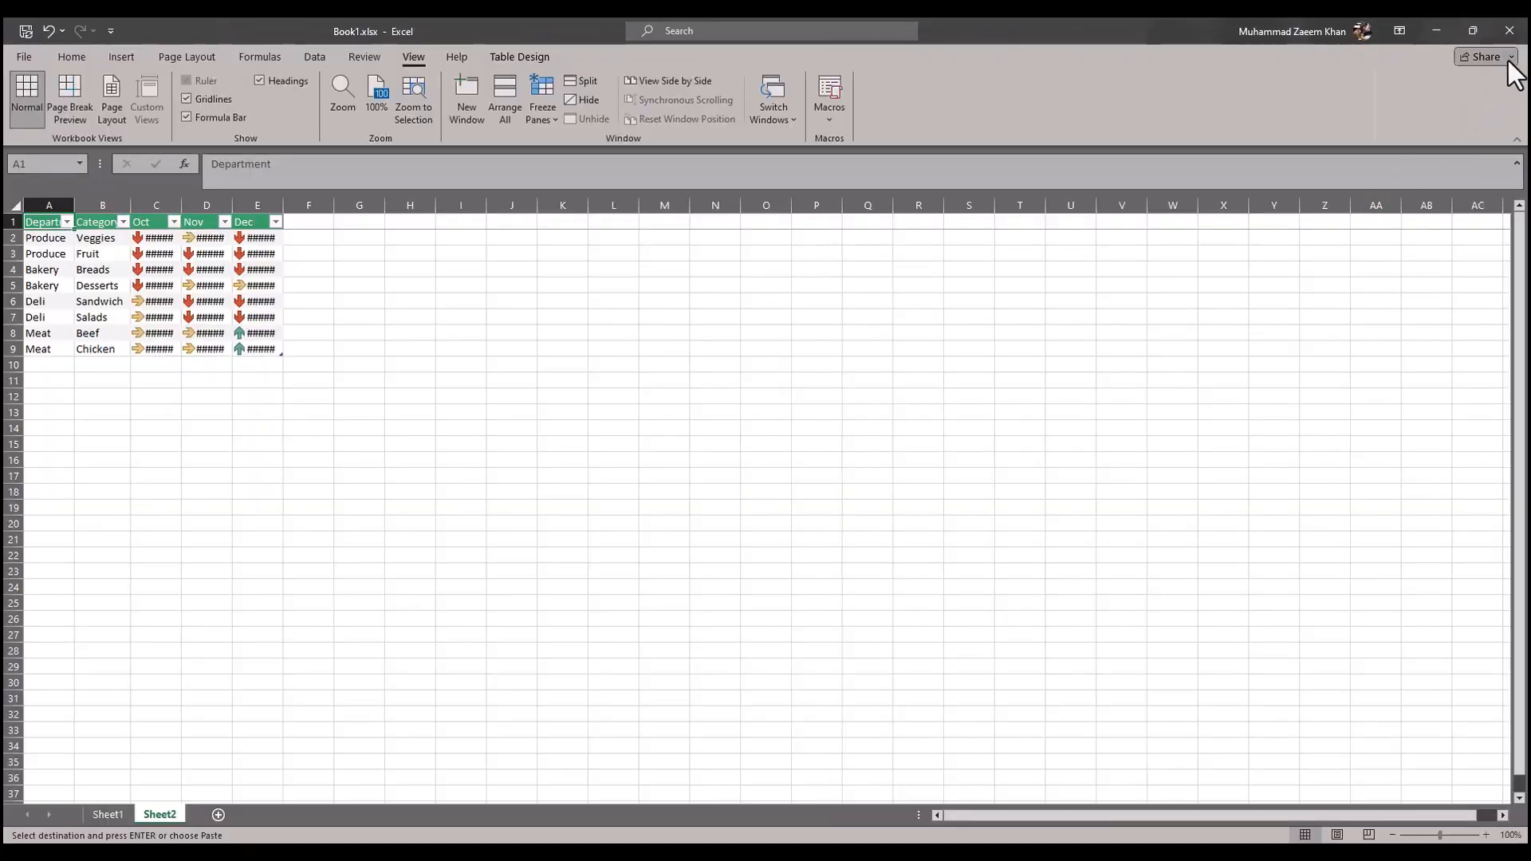
left_click(1510, 60)
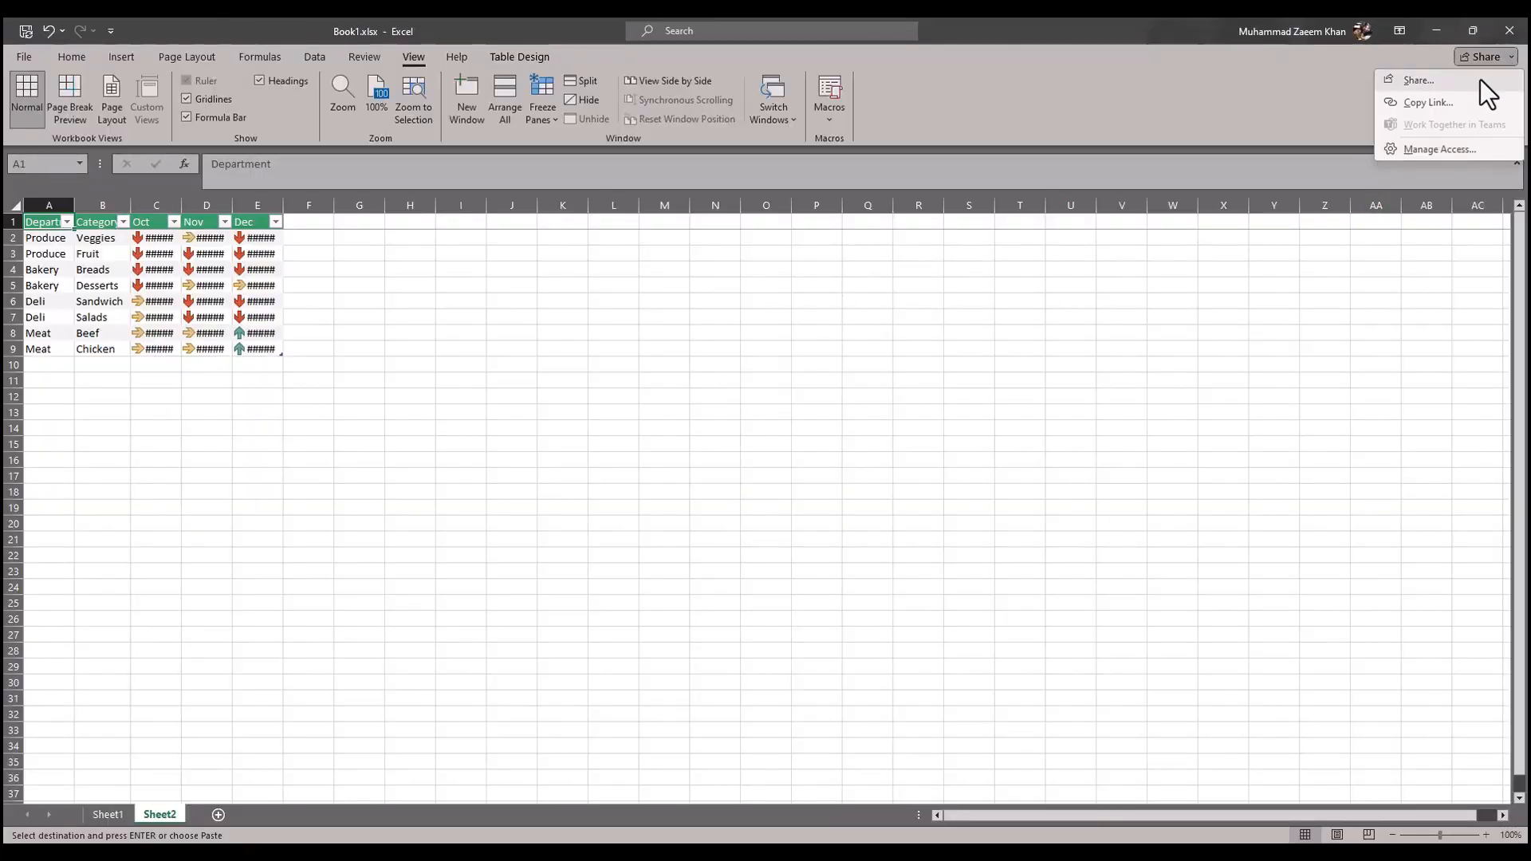
left_click(1415, 78)
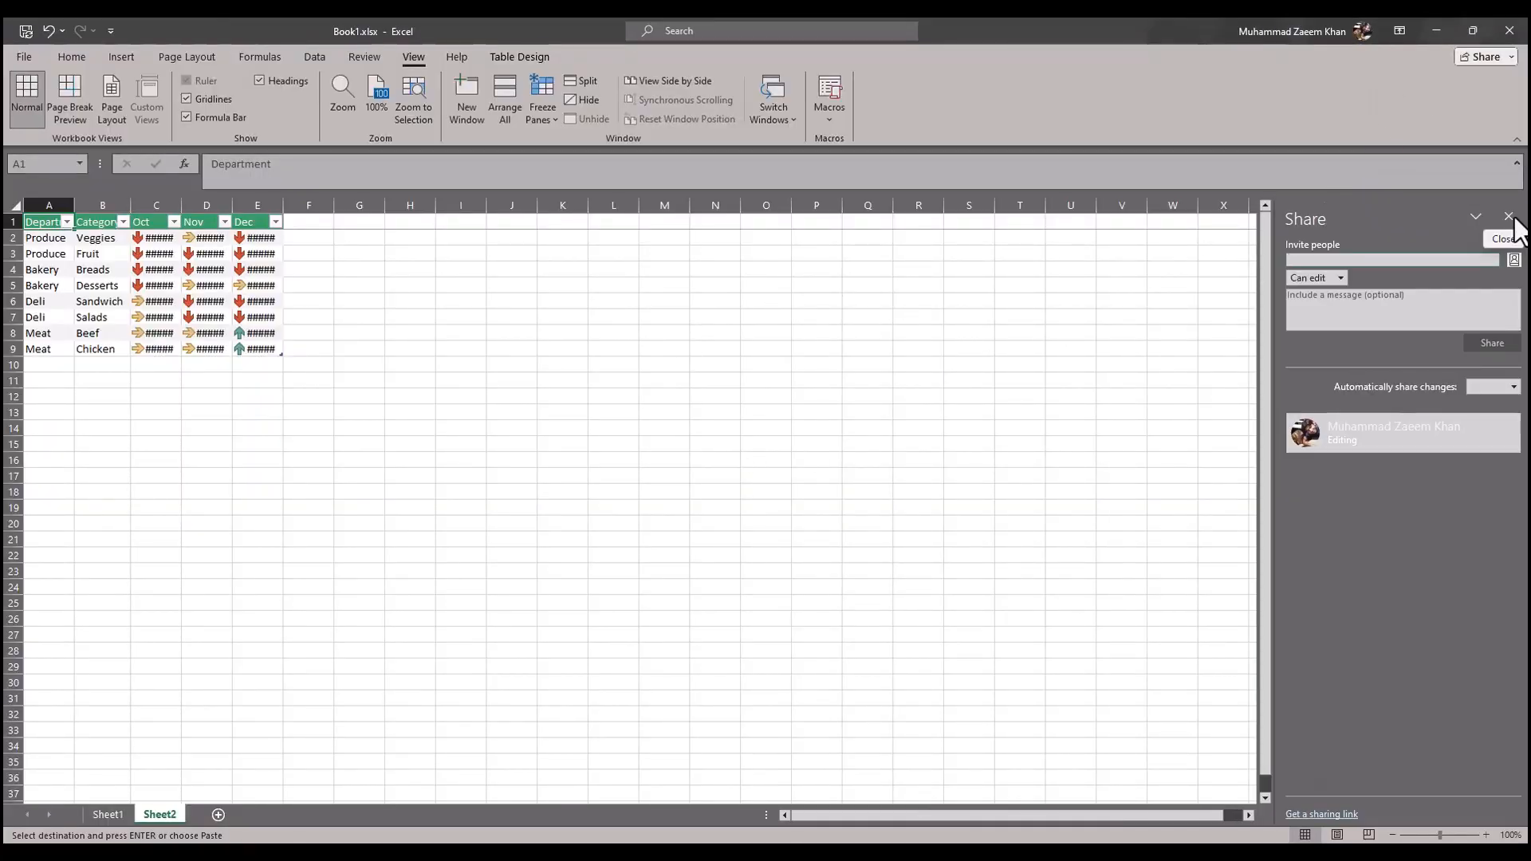
left_click(1510, 218)
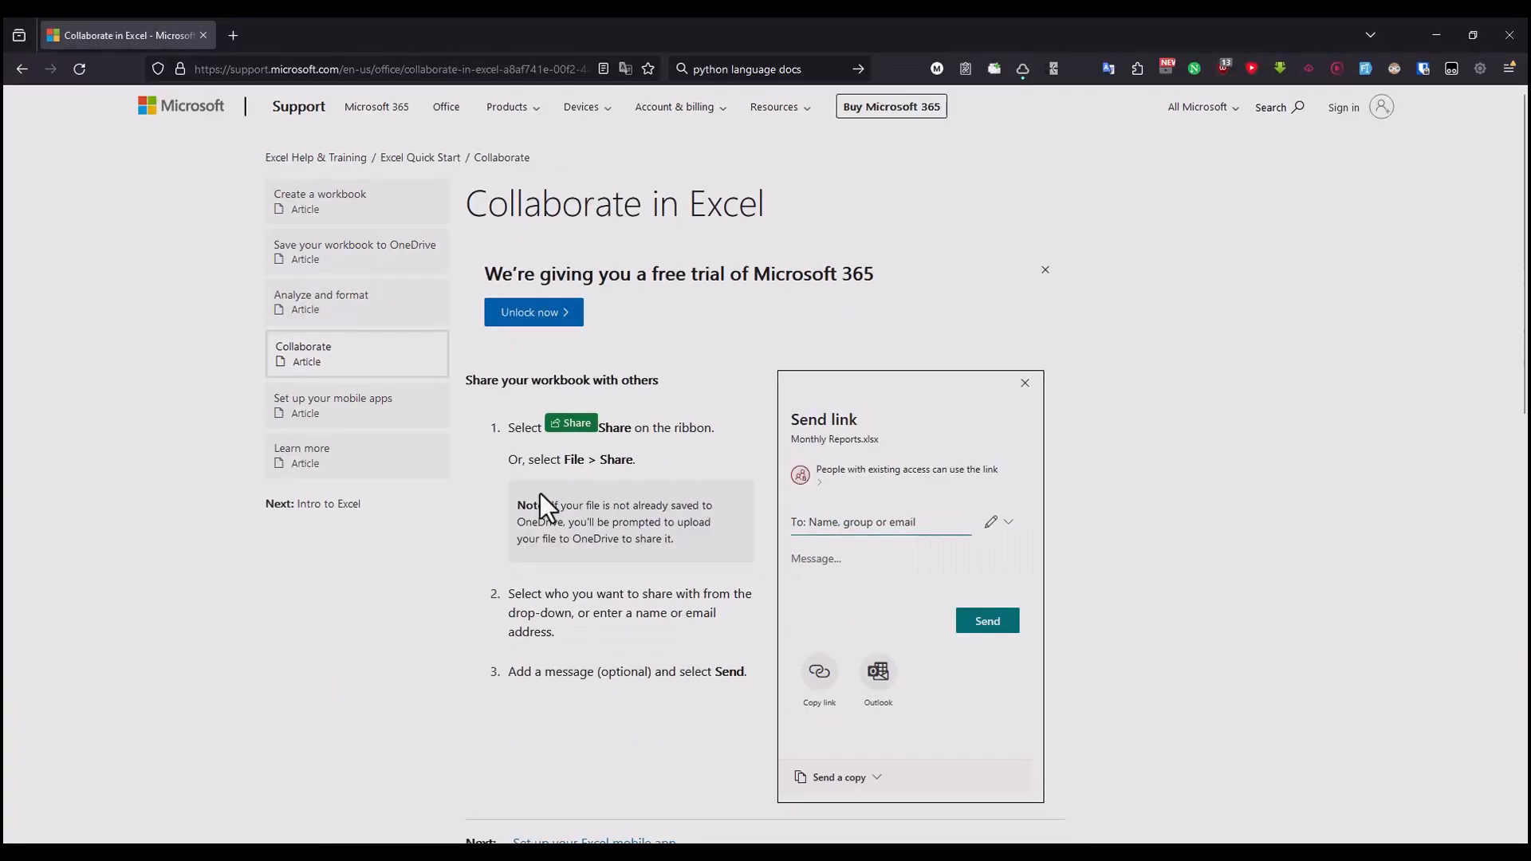
Step: Read the article's alternative File > Share direction in the browser, then view that sharing route in Excel
left_click_drag(528, 460, 670, 468)
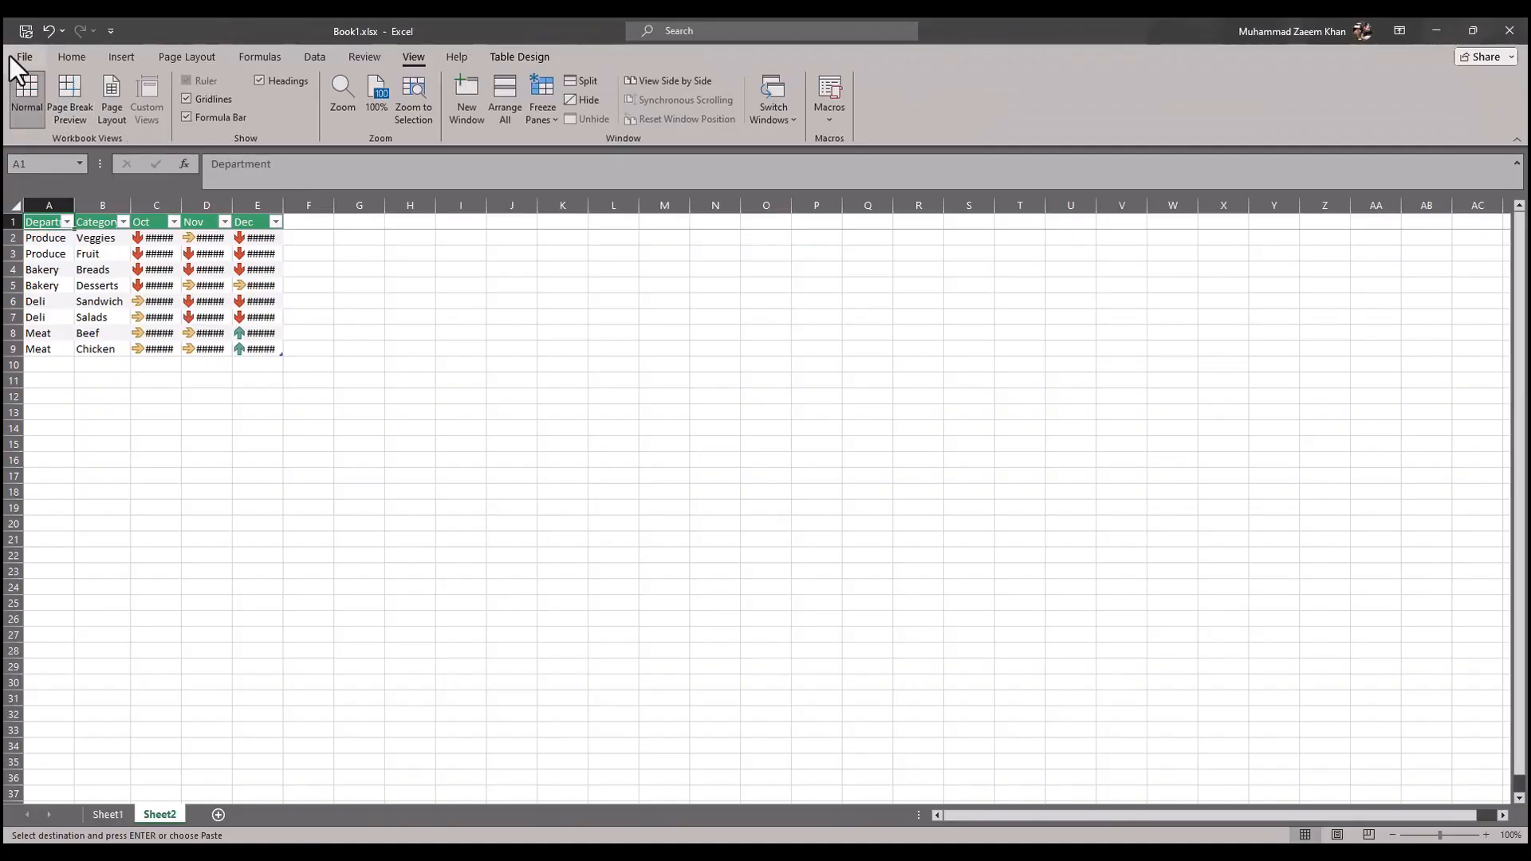
left_click(20, 56)
left_click(50, 397)
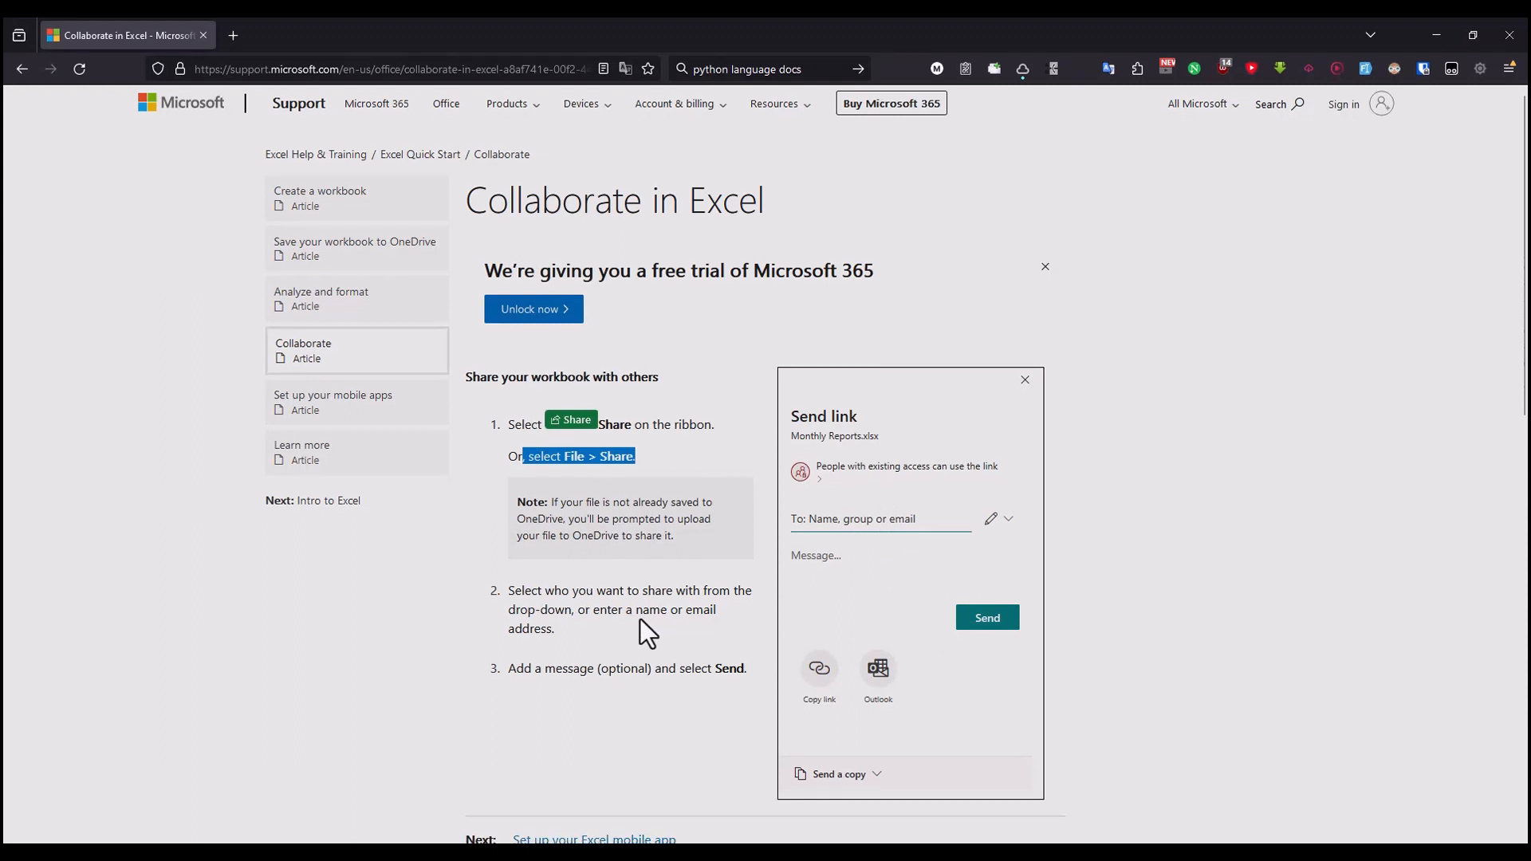
Step: Finish the Collaborate article in the browser and open the next article, "Set up your Excel mobile app"
scroll(640, 619, "down", 2)
left_click(567, 681)
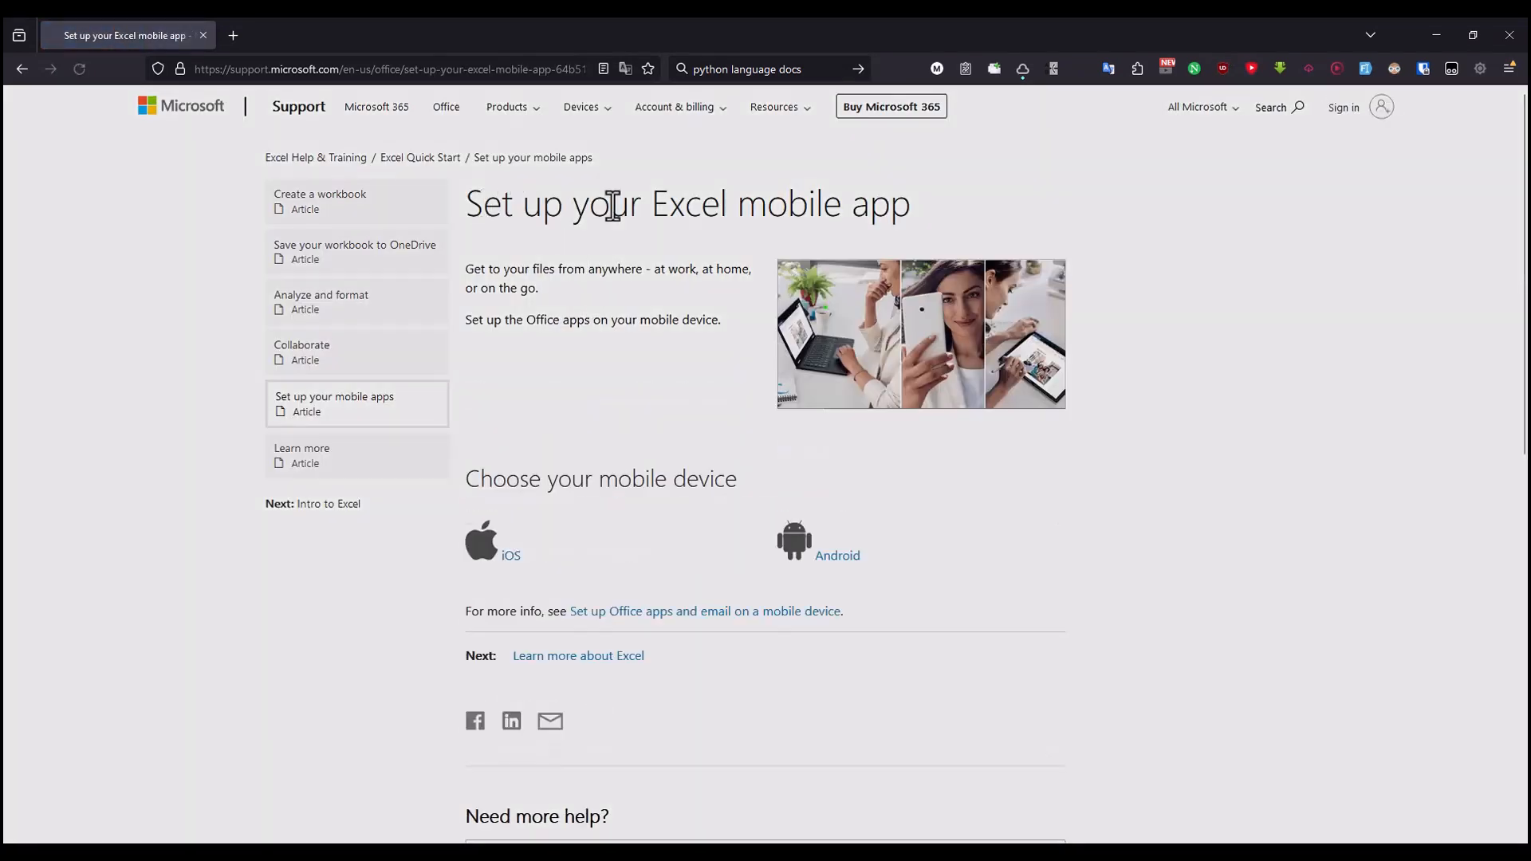
left_click_drag(483, 205, 890, 206)
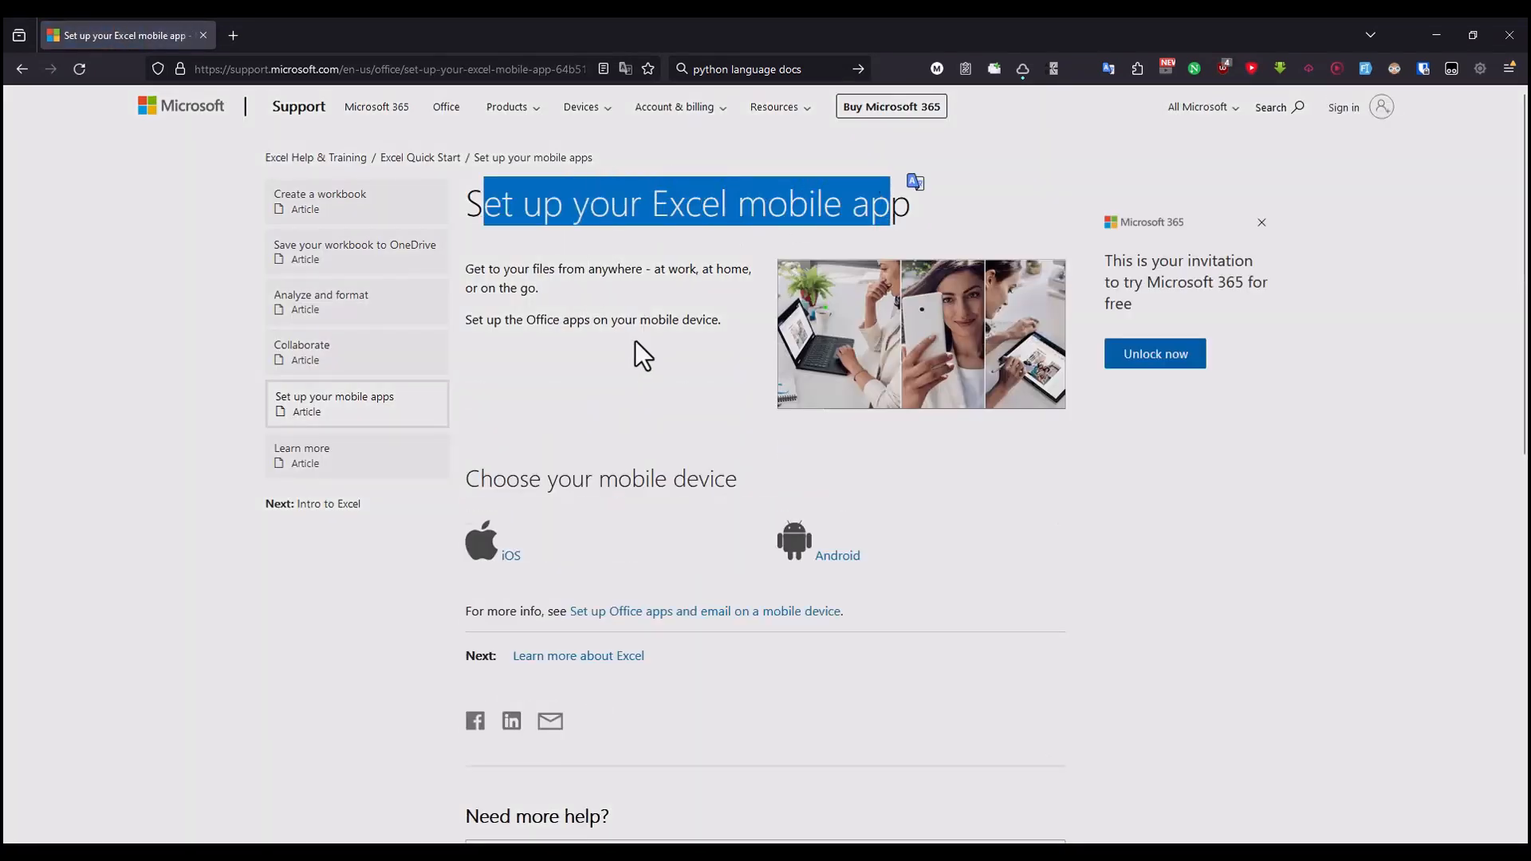
Step: Open the Android app link in a new tab, view the iOS download's QR code section, and close that tab
middle_click(830, 559)
key("ctrl+Tab")
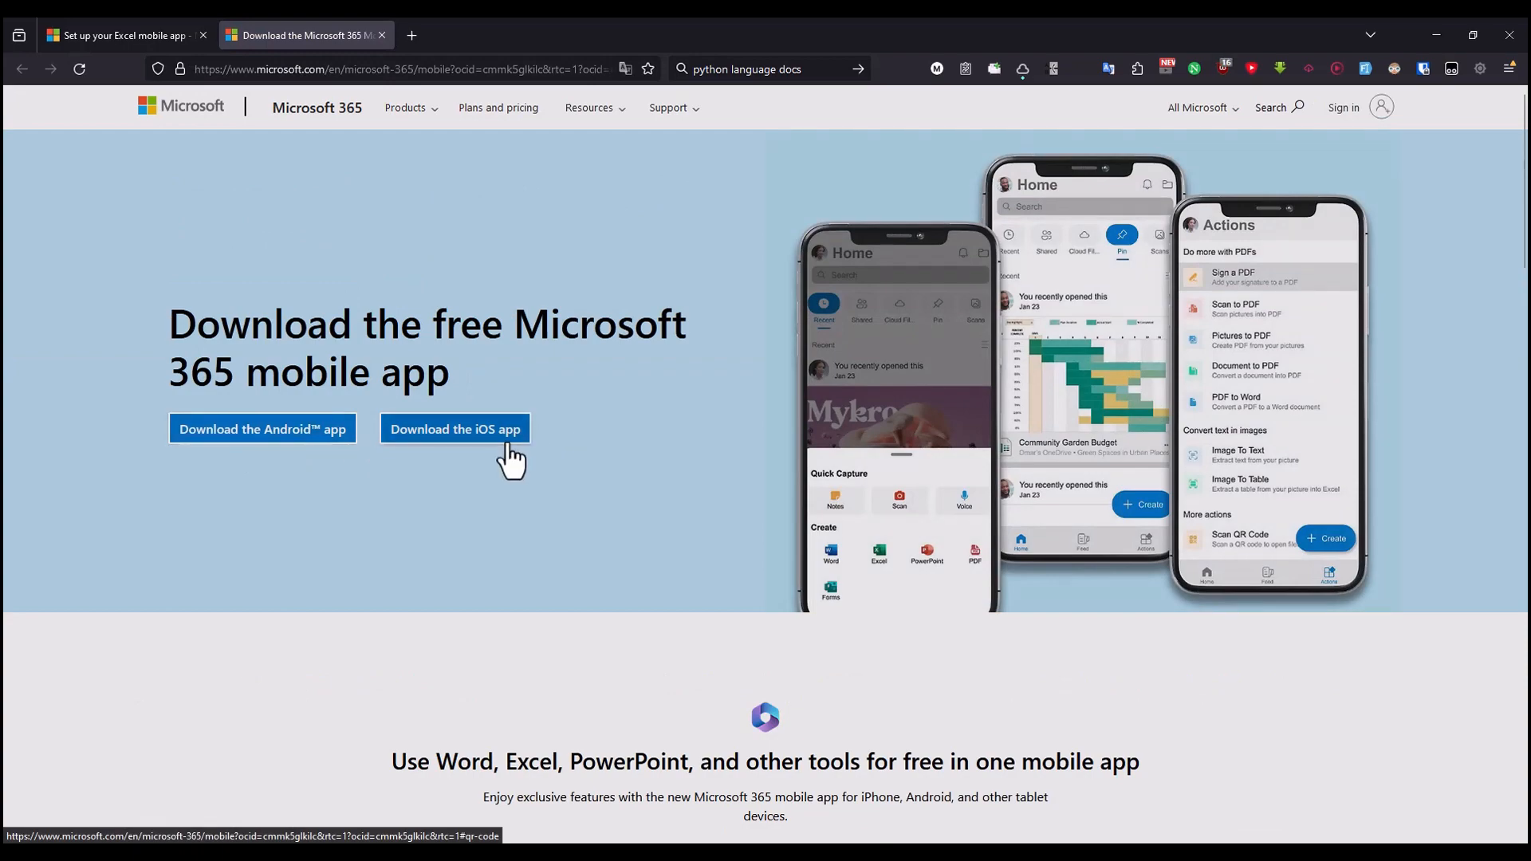
left_click(511, 439)
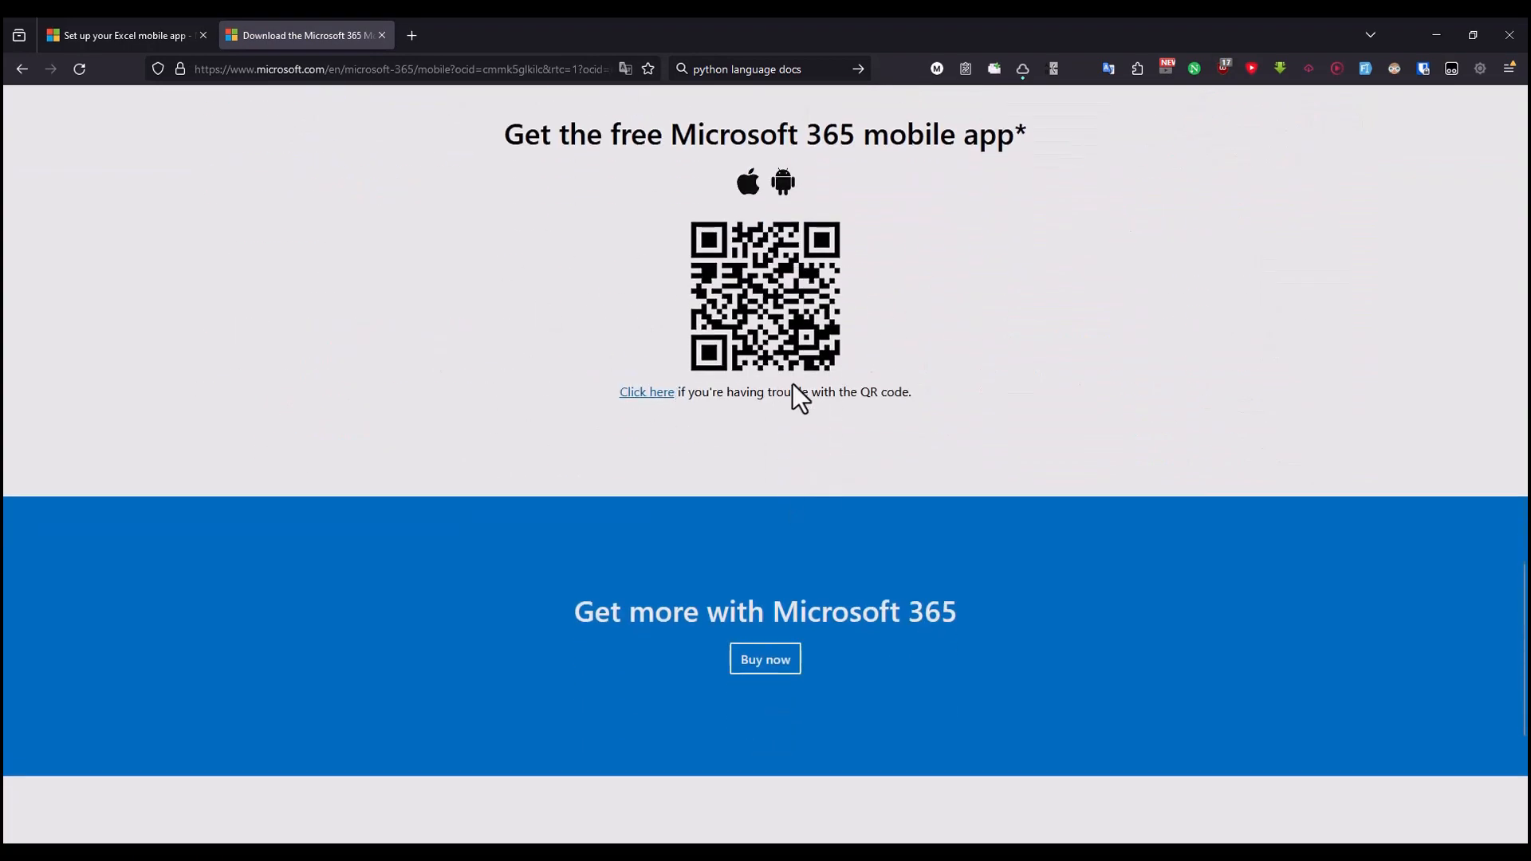
left_click_drag(800, 390, 872, 391)
left_click(381, 35)
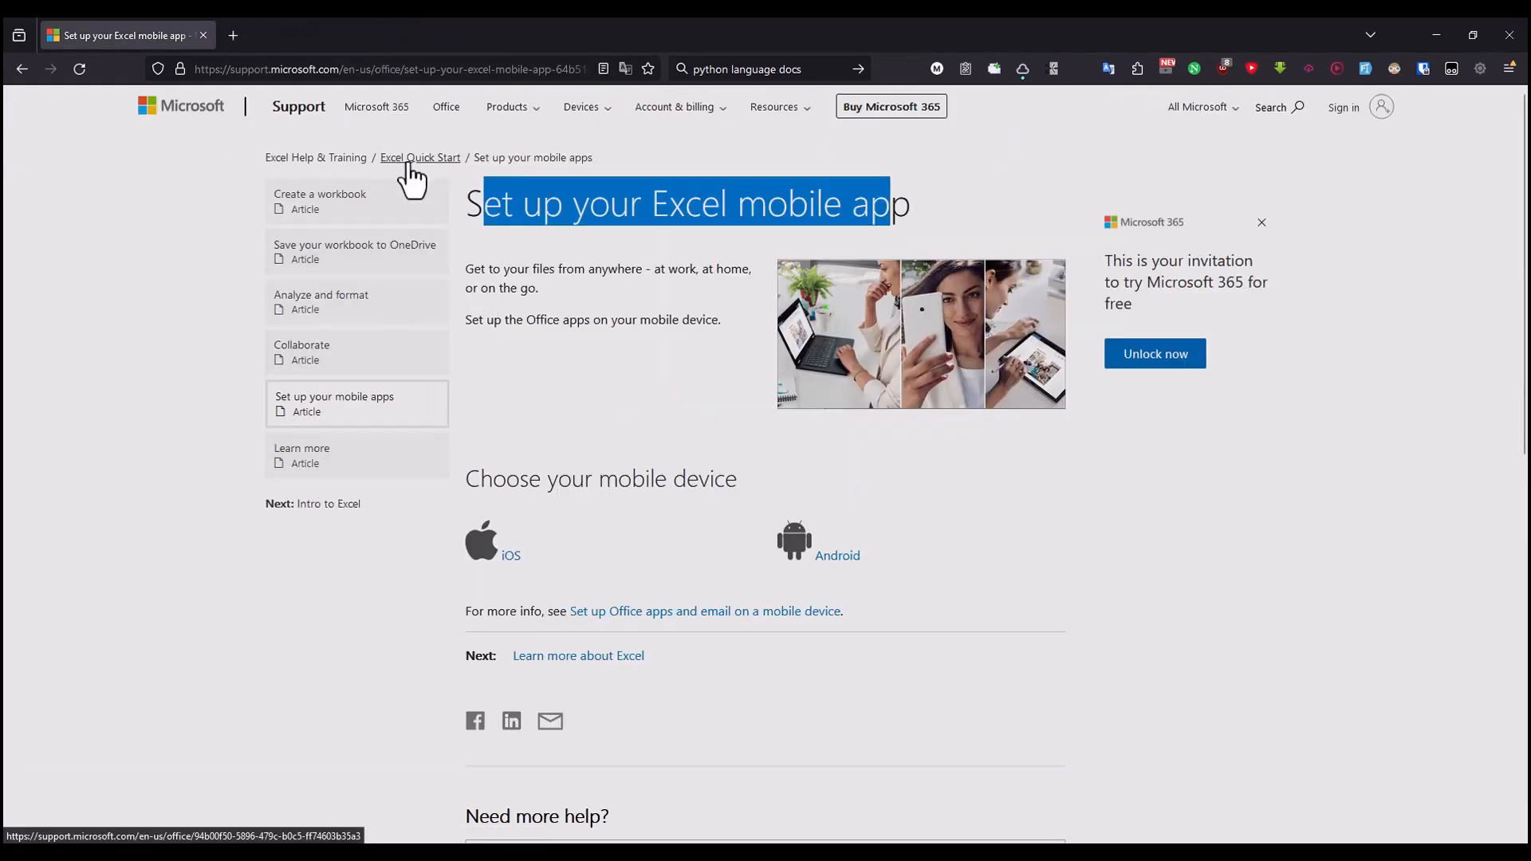
Step: Leave the mobile app article for Excel Help & Training and bring up the "Excel video training" overview page
left_click(355, 160)
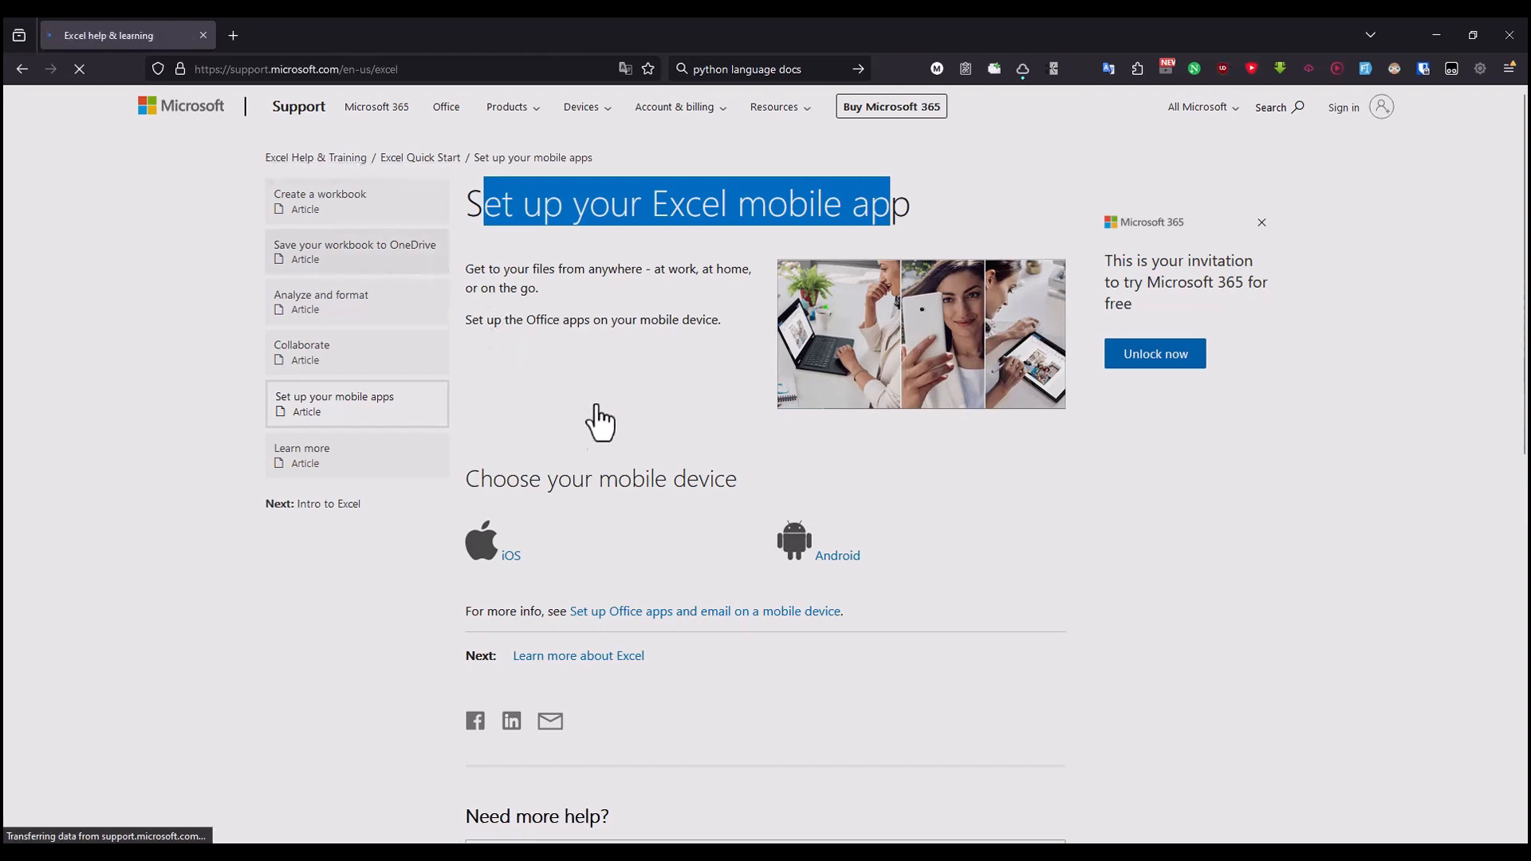
left_click(132, 277)
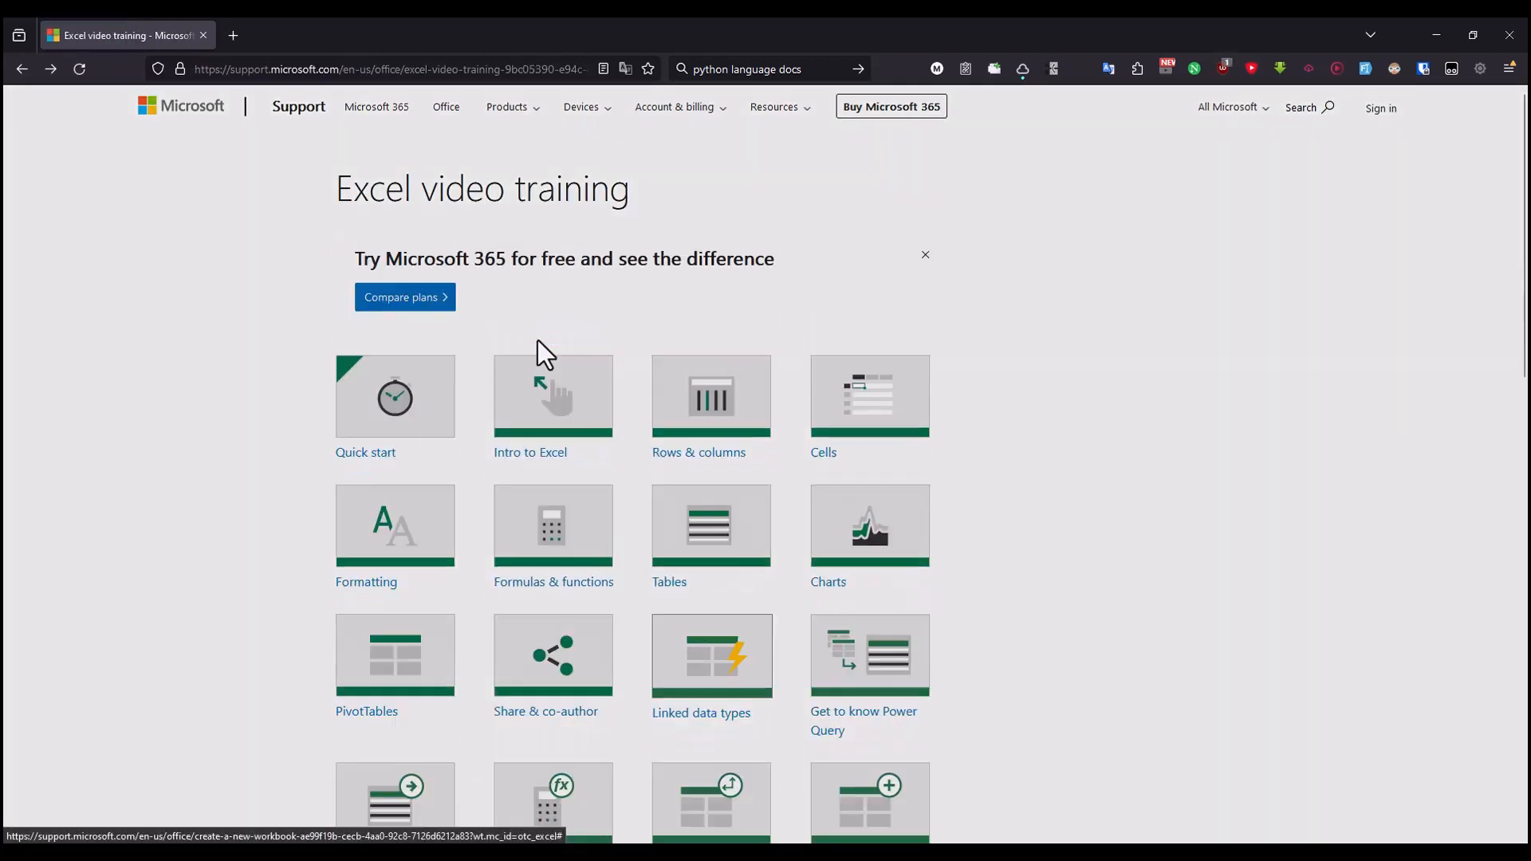